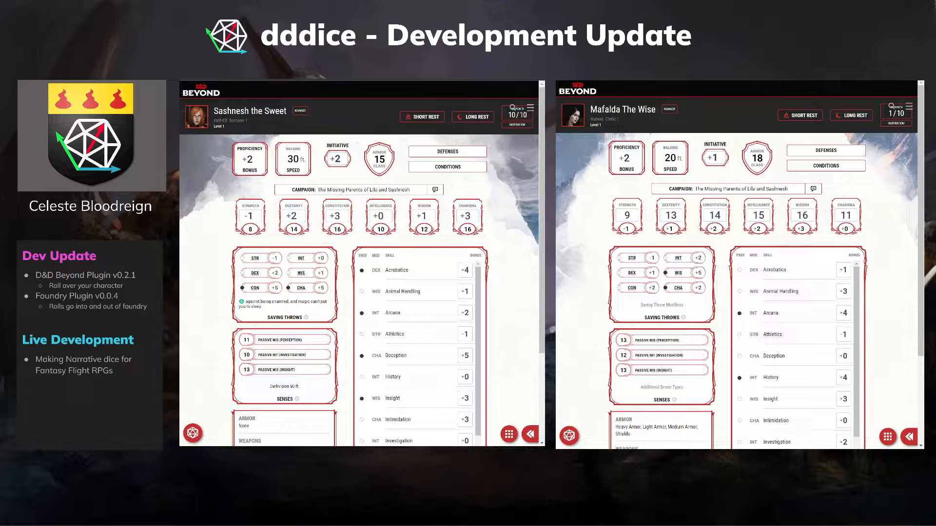
# Examine the dddice, advantage and disadvantage roll options on the cleric's ability scores, saving throws and skills.
pyautogui.moveTo(627, 215)
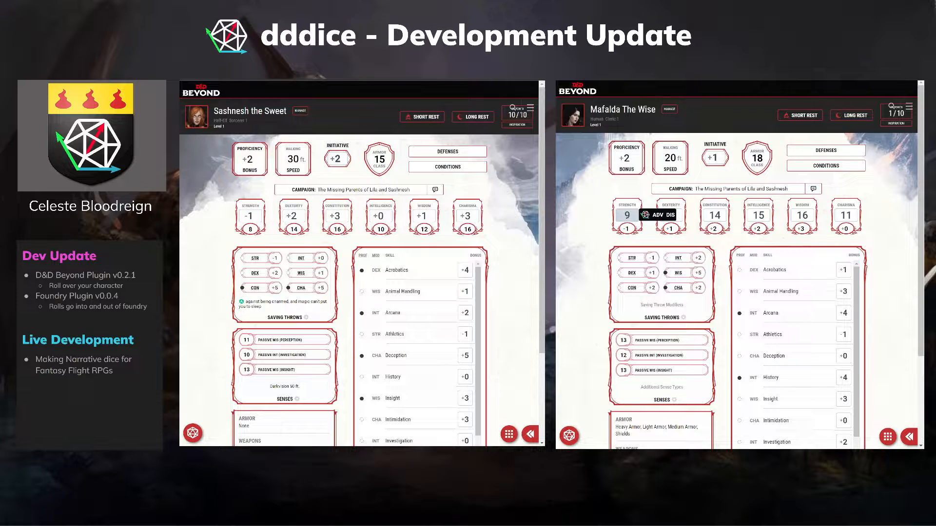
pyautogui.moveTo(652, 258)
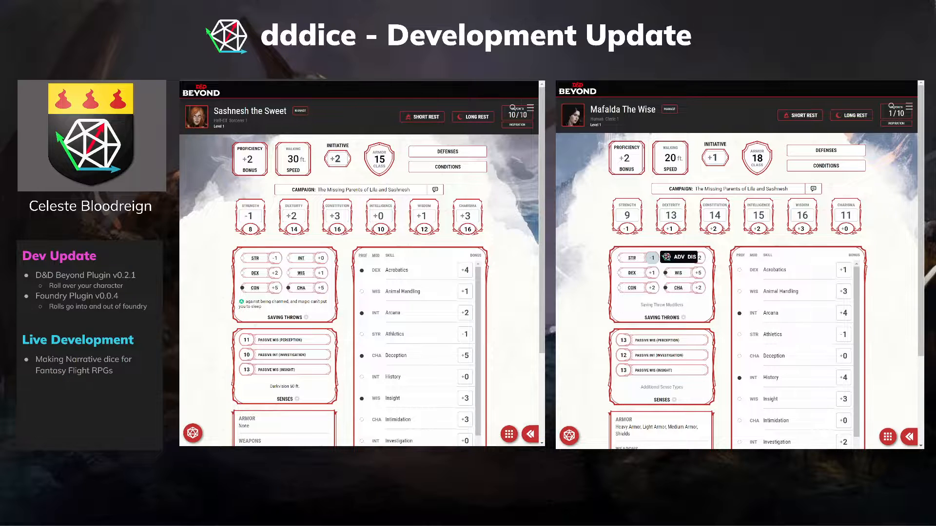
pyautogui.moveTo(698, 257)
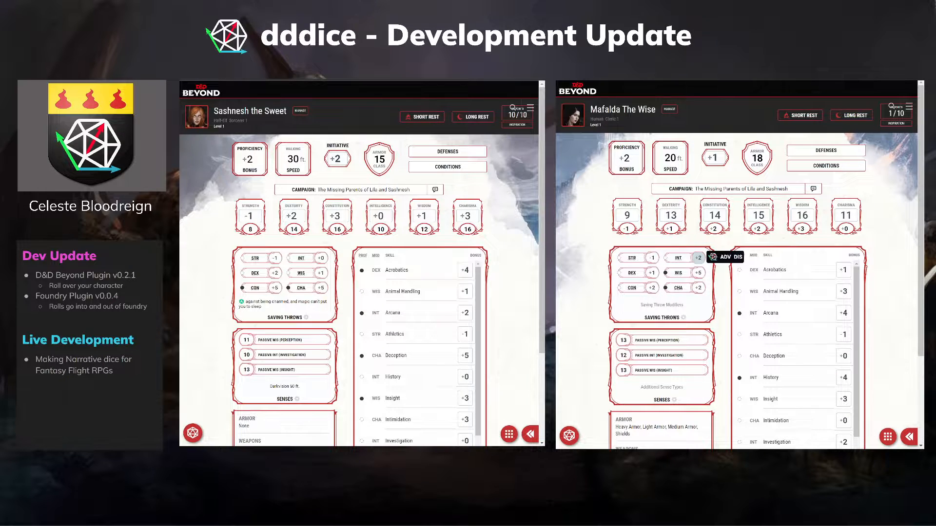
pyautogui.moveTo(843, 269)
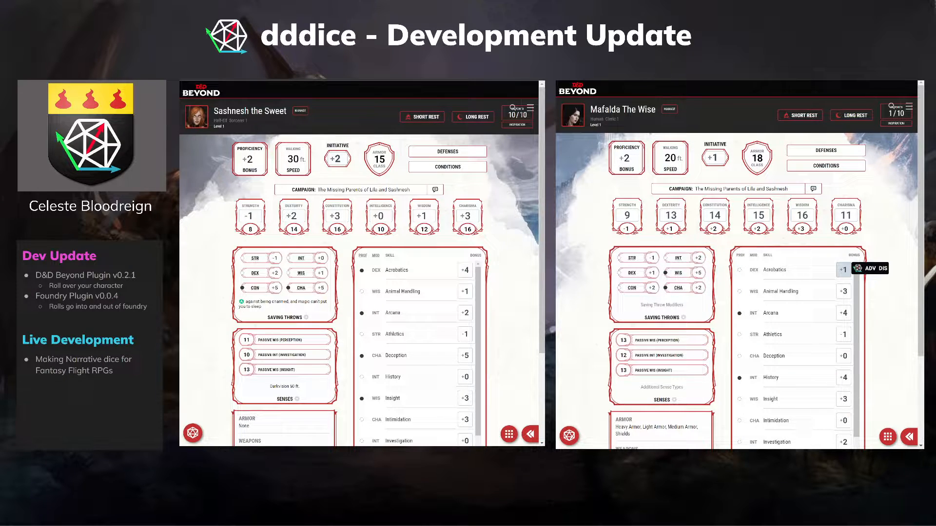
pyautogui.moveTo(843, 291)
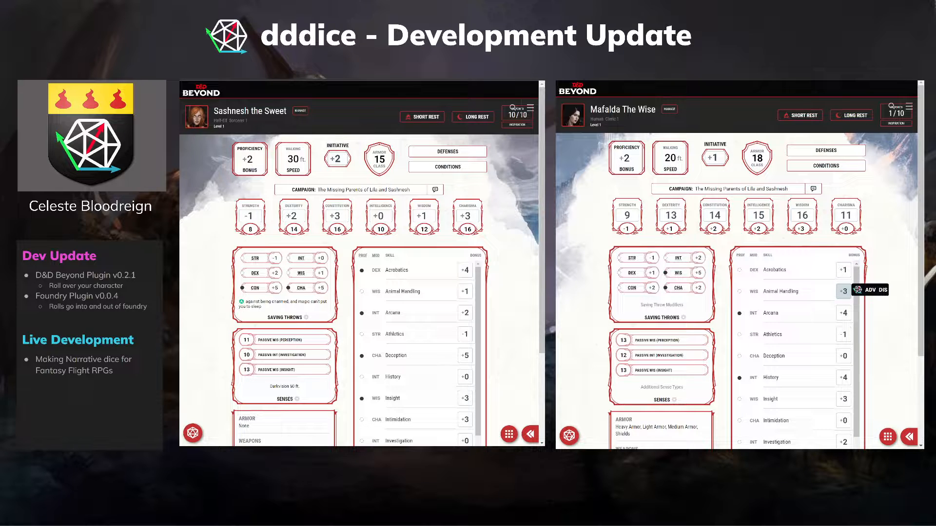
pyautogui.scroll(-3, 843, 291)
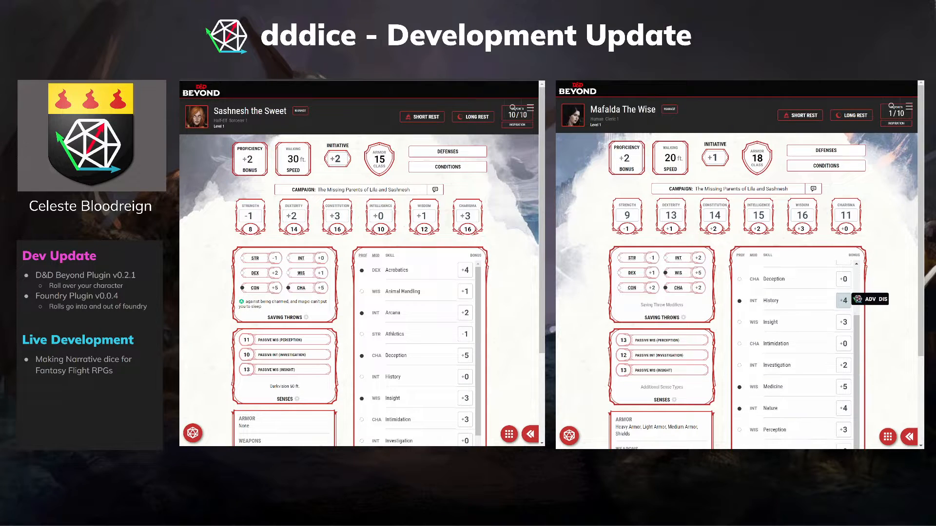
pyautogui.scroll(3, 843, 300)
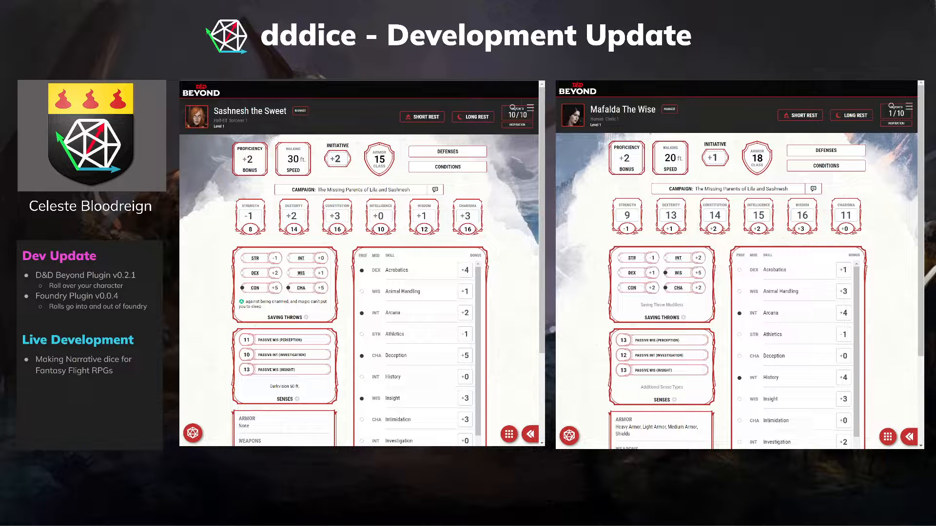
# View the cleric's Spells section, including Sacred Flame, and return to the abilities, saves and skills section.
pyautogui.click(888, 437)
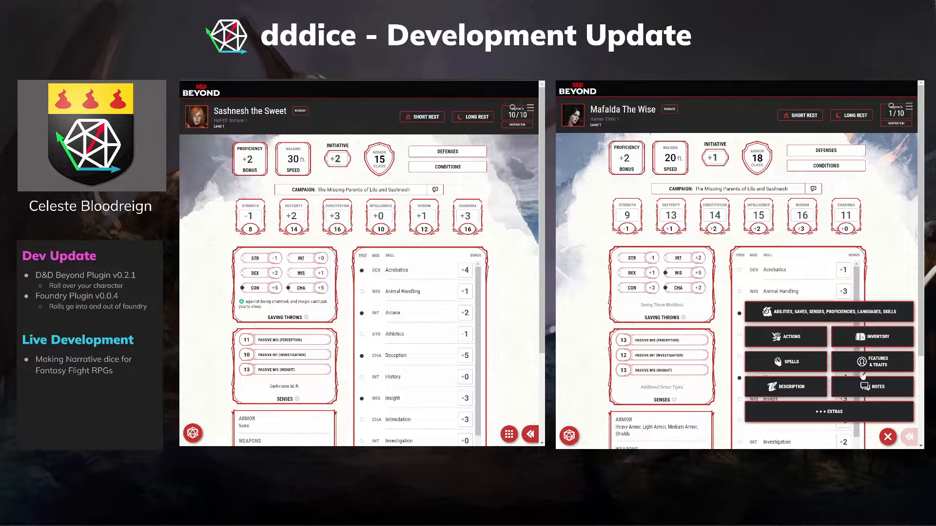
pyautogui.click(787, 362)
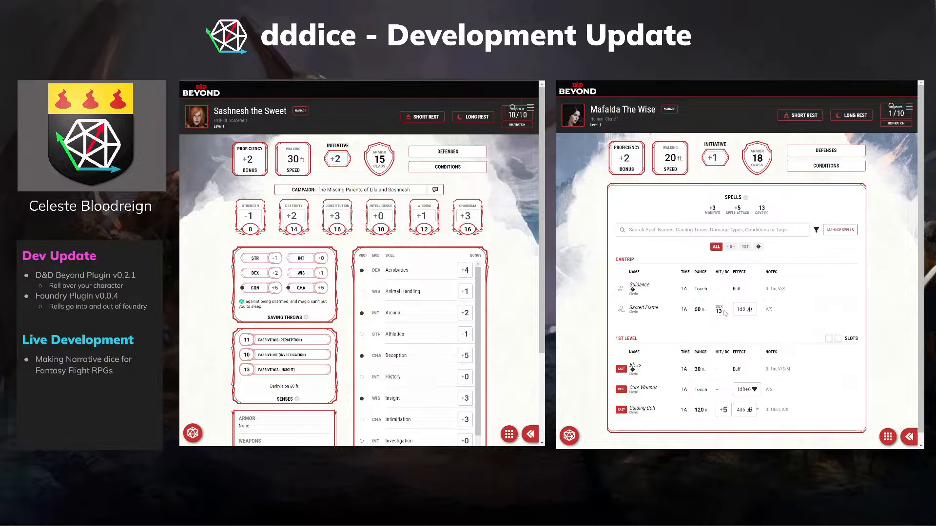
pyautogui.moveTo(746, 312)
pyautogui.click(888, 437)
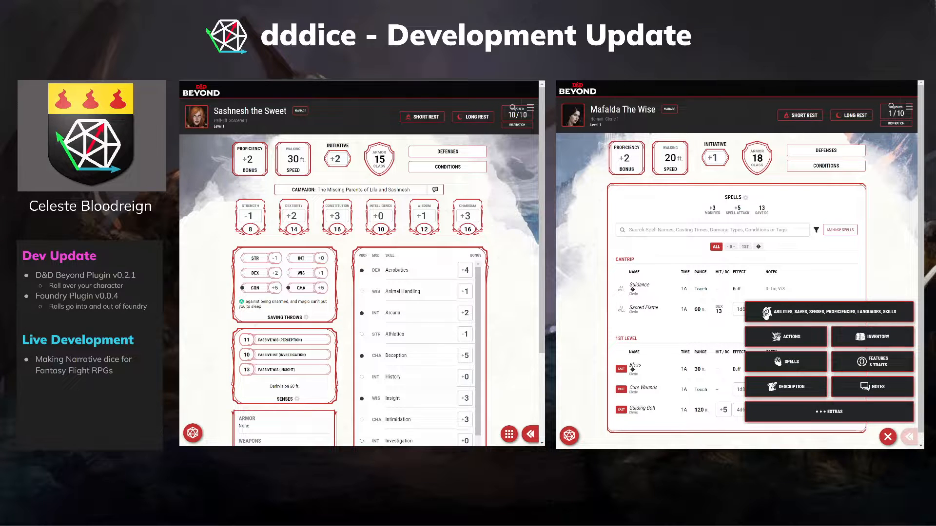
pyautogui.click(766, 312)
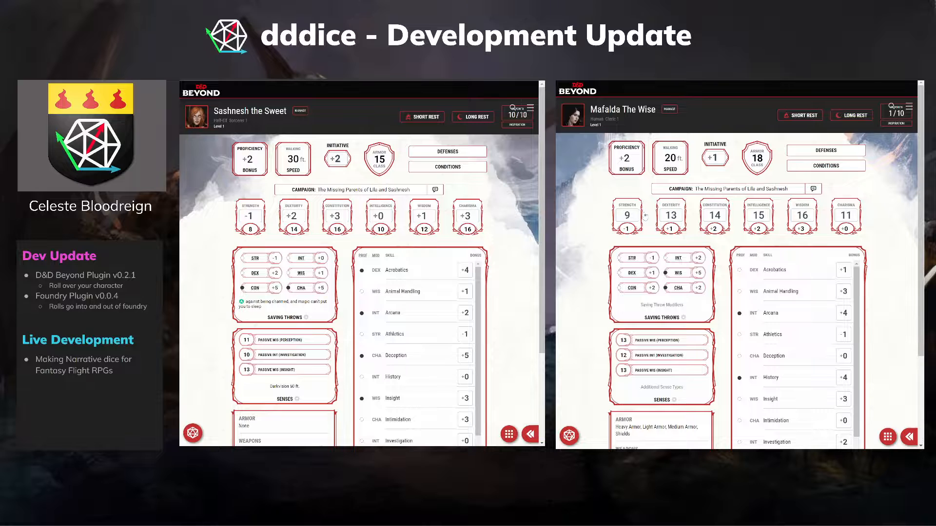
# Roll the cleric's Strength check once through dddice and once with the sheet's built-in dice.
pyautogui.click(643, 212)
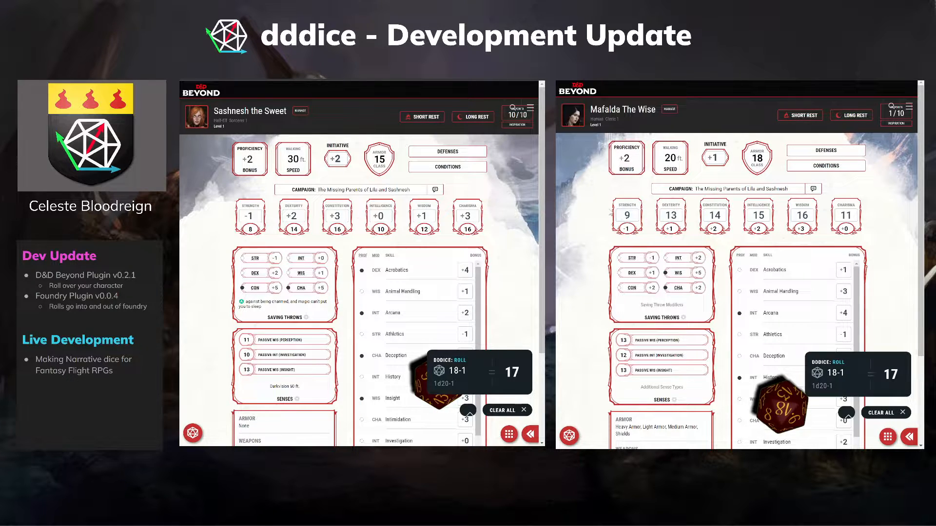
pyautogui.moveTo(626, 216)
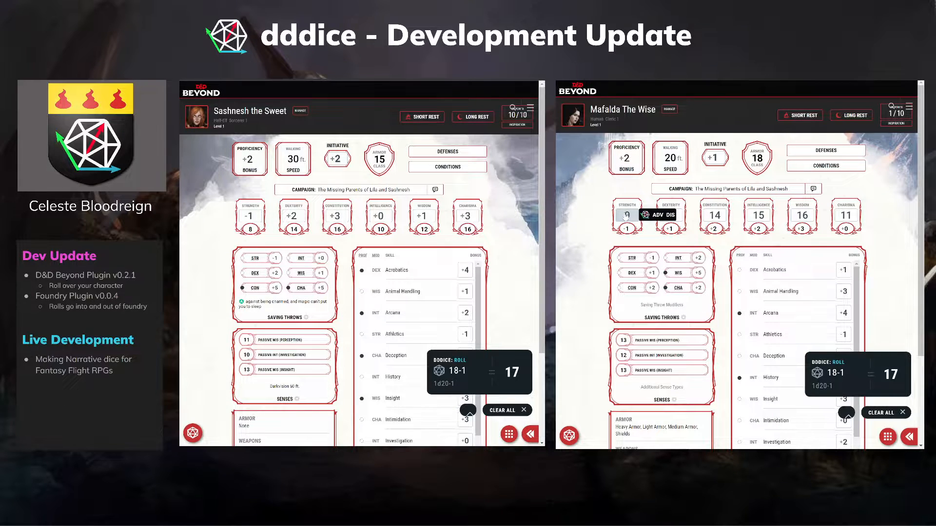
pyautogui.click(627, 216)
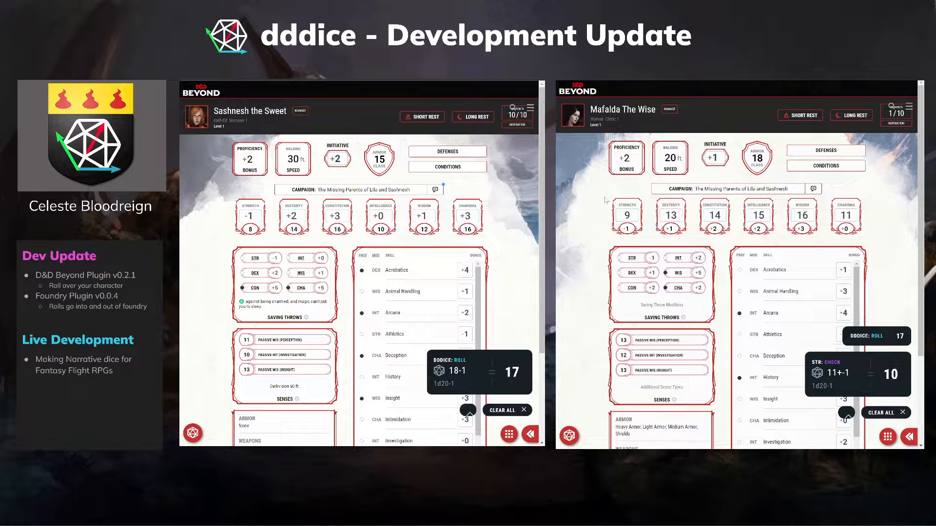
pyautogui.moveTo(629, 219)
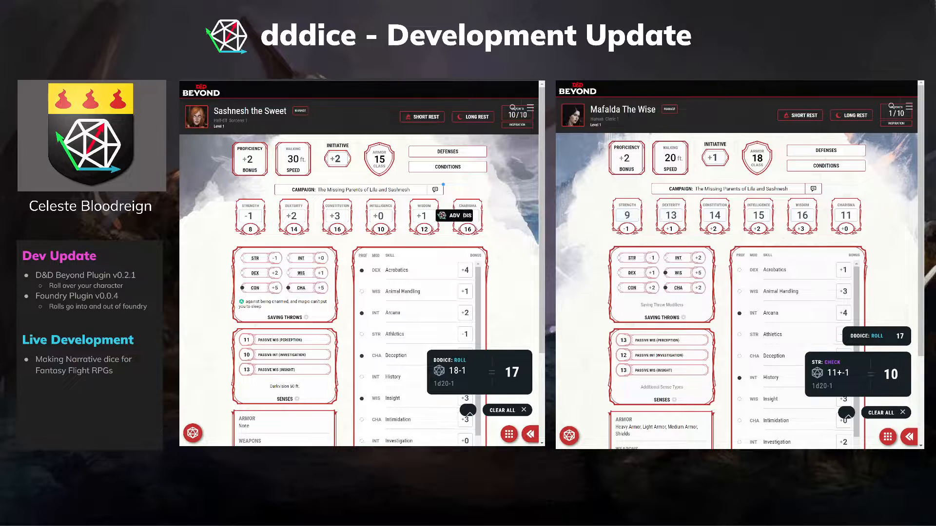
# Check the roll log in the Castle Bloodreign dddice room and reload both D&D Beyond character sheets.
pyautogui.moveTo(466, 216)
pyautogui.moveTo(249, 216)
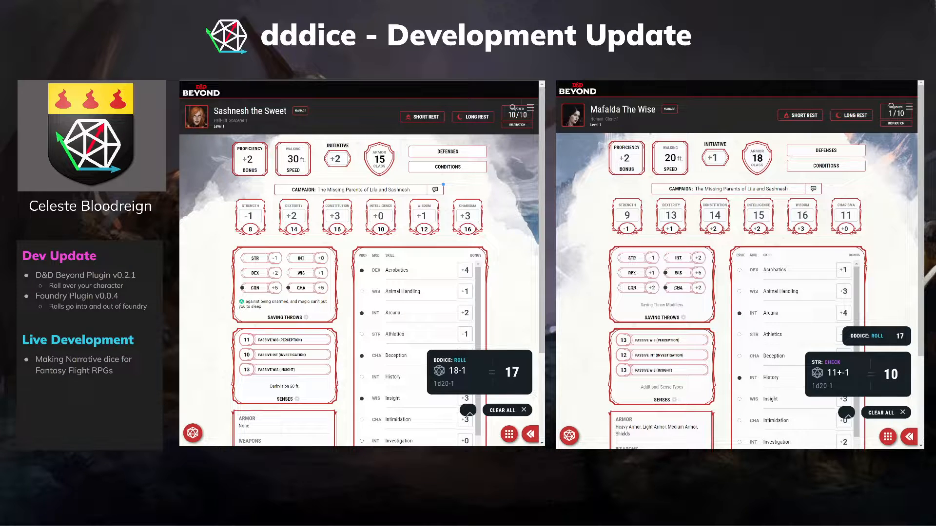
pyautogui.click(212, 80)
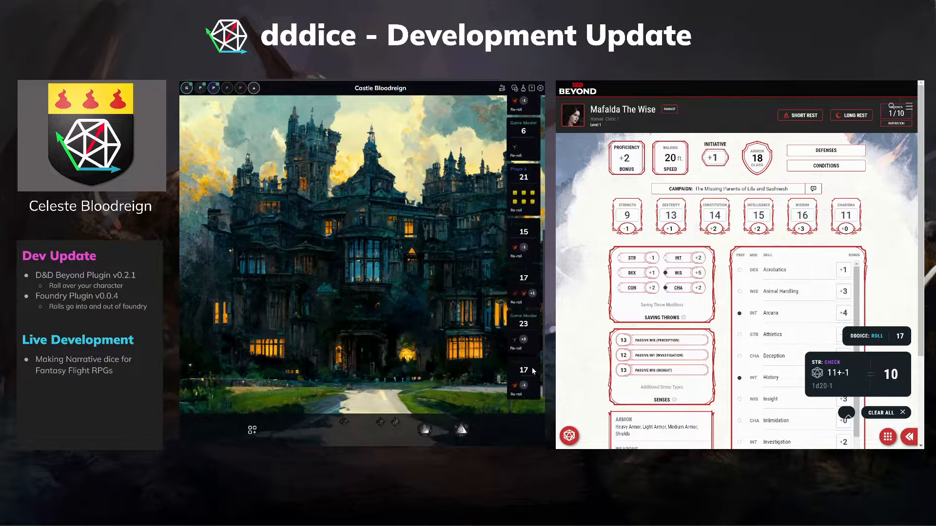
pyautogui.hotkey('ctrl', 'Tab')
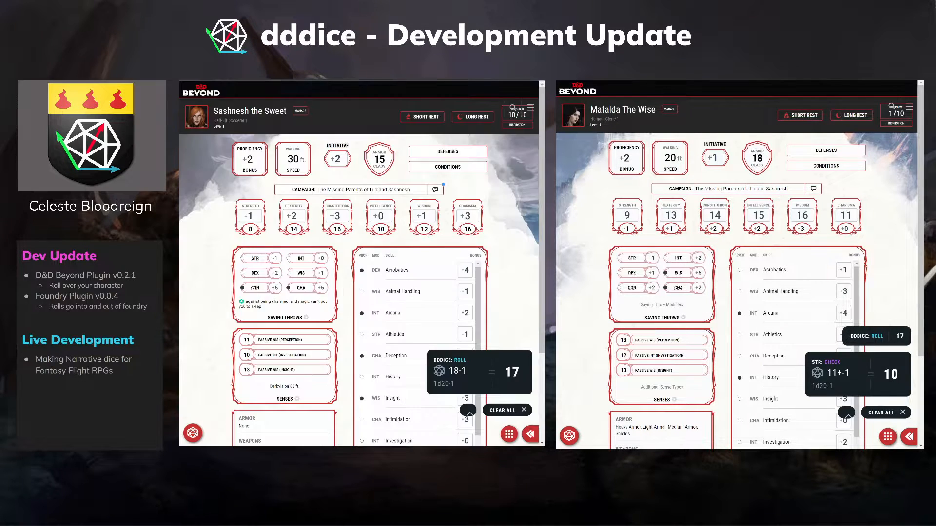
pyautogui.press('F5')
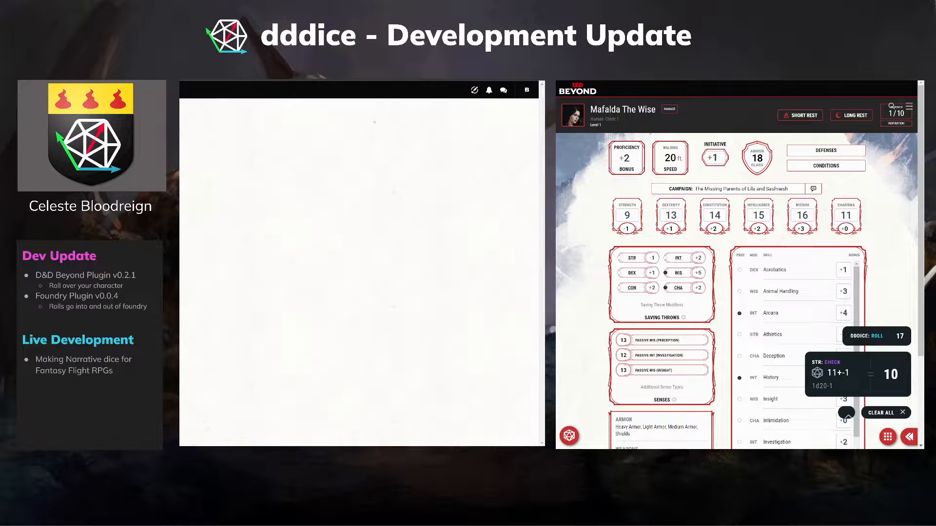
pyautogui.press('F5')
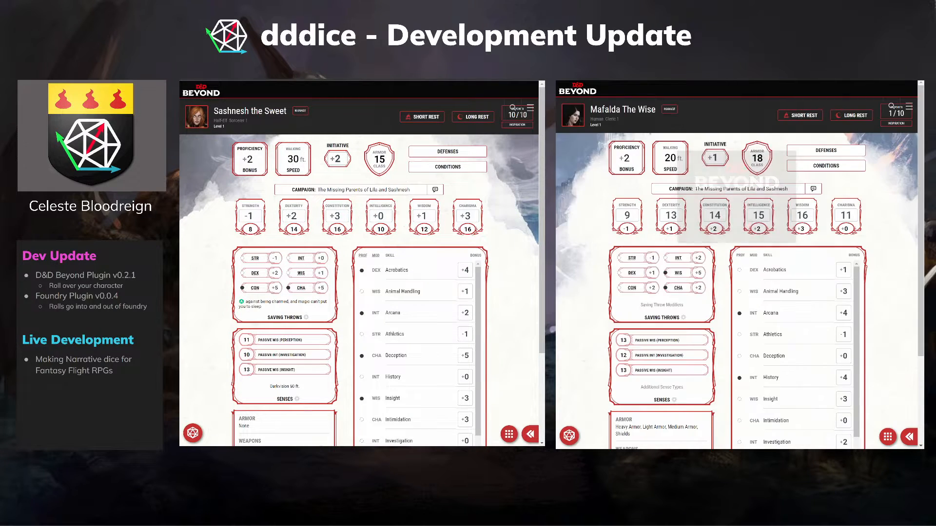
# Roll the sorcerer's Constitution check through dddice, and roll a visible 1d20 with the Chrome die in the Castle Bloodreign room.
pyautogui.moveTo(336, 215)
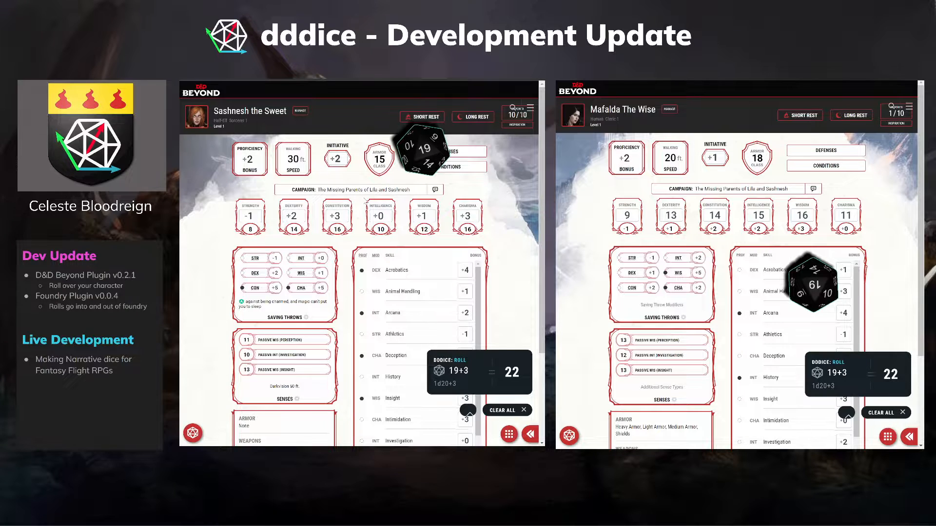
pyautogui.hotkey('ctrl', 'Tab')
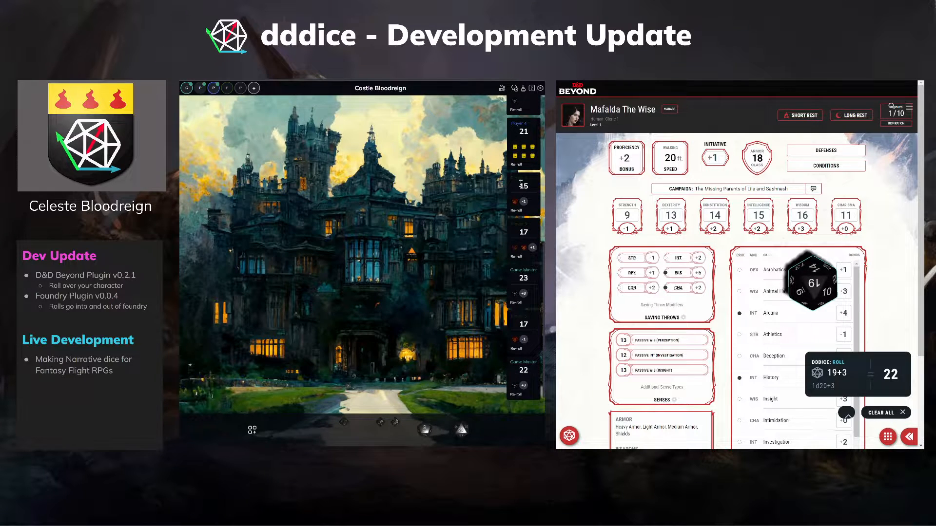
pyautogui.click(460, 430)
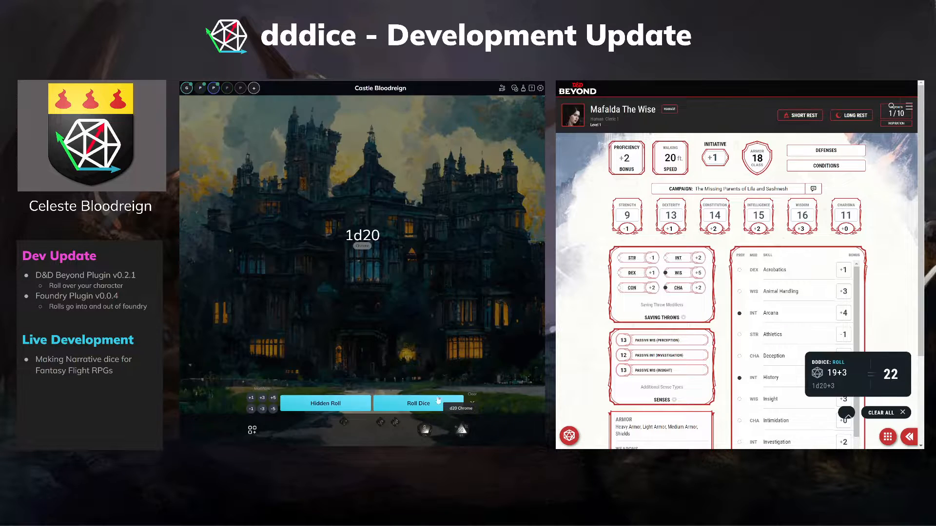
pyautogui.click(396, 404)
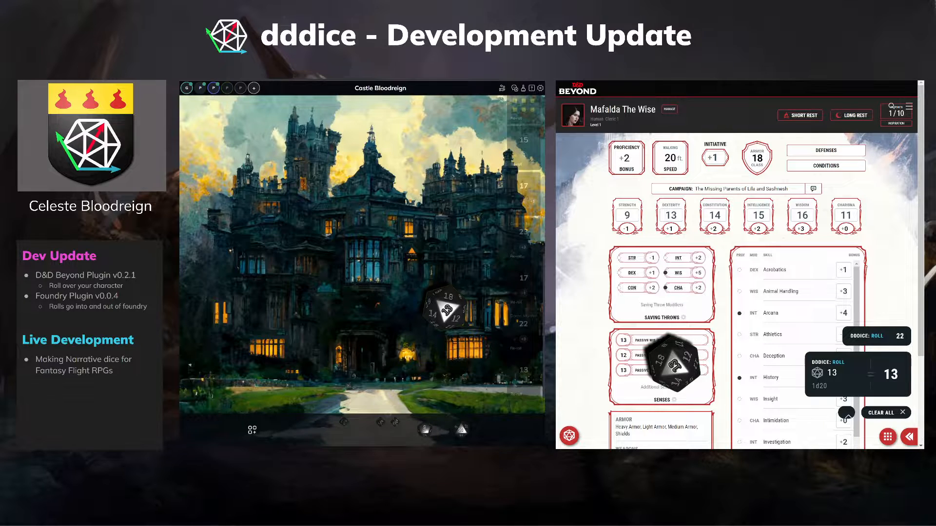
# Open the cleric's Spells section and roll the 4d6 damage of Guiding Bolt through dddice.
pyautogui.click(888, 437)
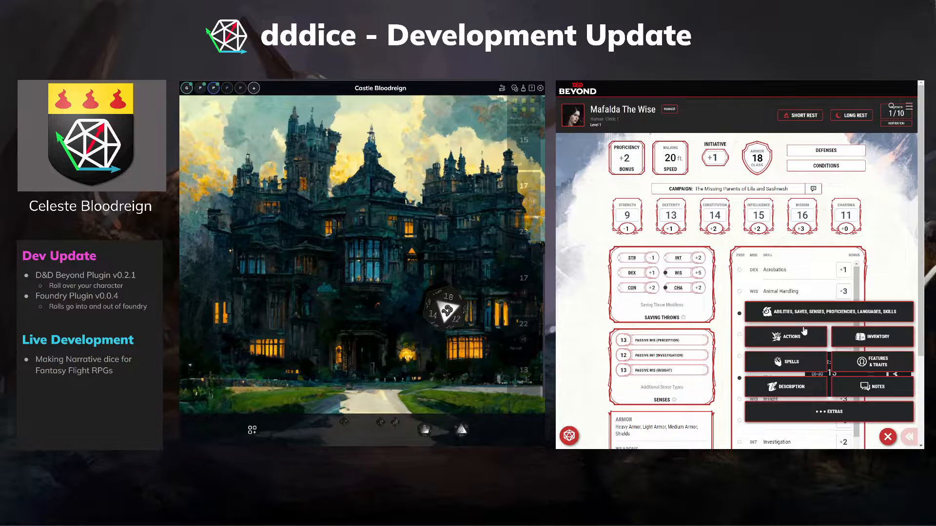
pyautogui.click(798, 358)
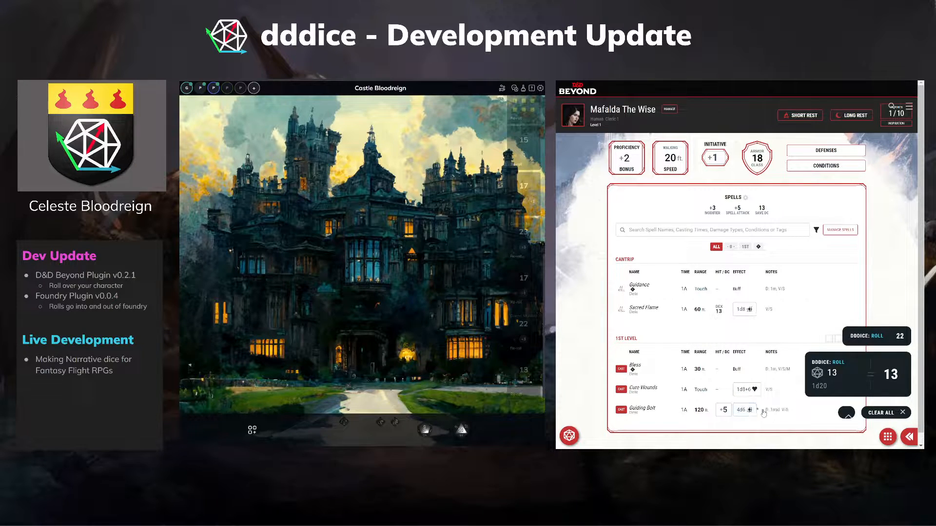
pyautogui.click(754, 316)
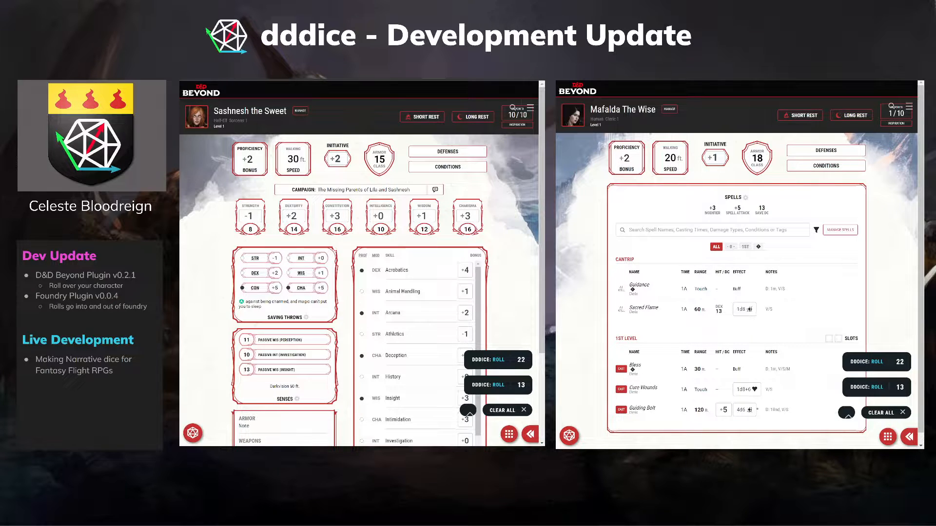
# Roll the Strength and Dexterity checks on the sorcerer's sheet with its built-in dice.
pyautogui.click(249, 216)
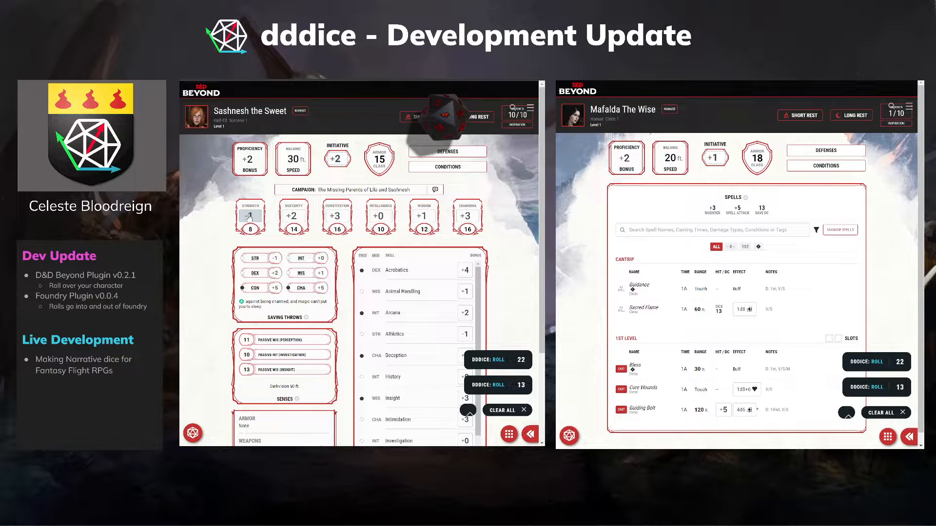
pyautogui.moveTo(291, 219)
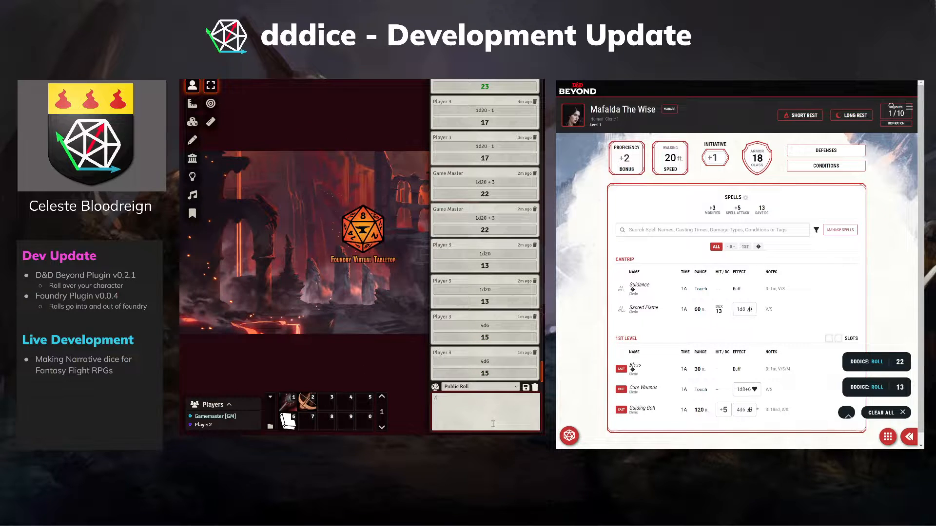
# Switch to the Gamemaster's Foundry Virtual Tabletop and send the public chat command /roll 1d20.
pyautogui.write('roll 1d')
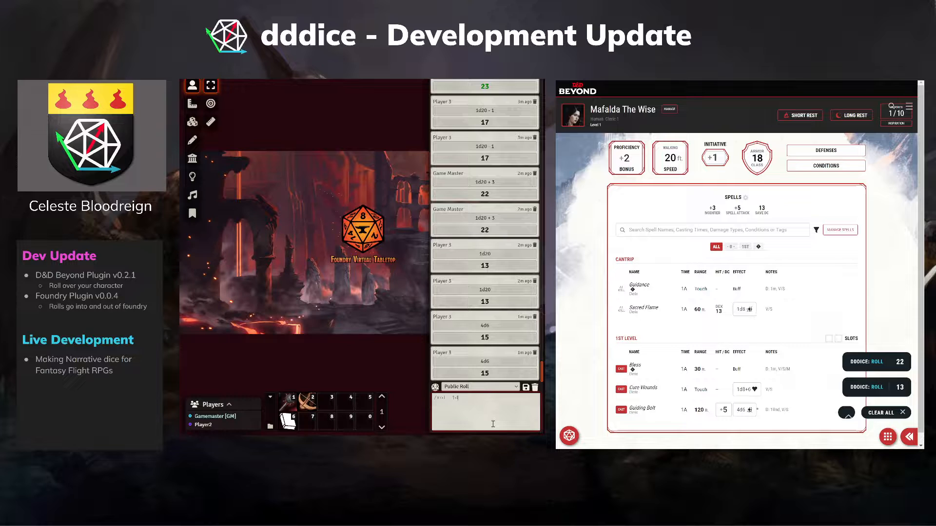
pyautogui.write('20')
pyautogui.press('Return')
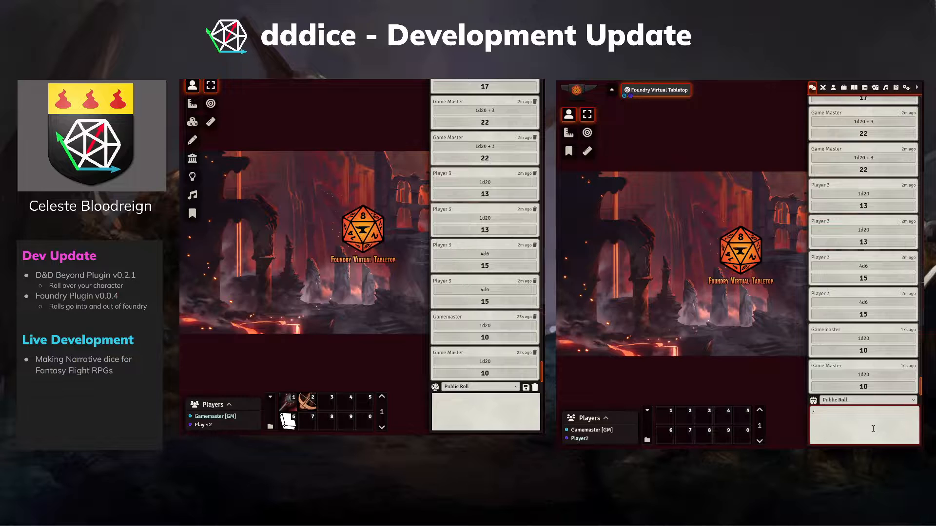
# Send the public chat command /roll 6d6 in the Player2 Foundry session and return to both D&D Beyond sheets.
pyautogui.write('ll 6d6')
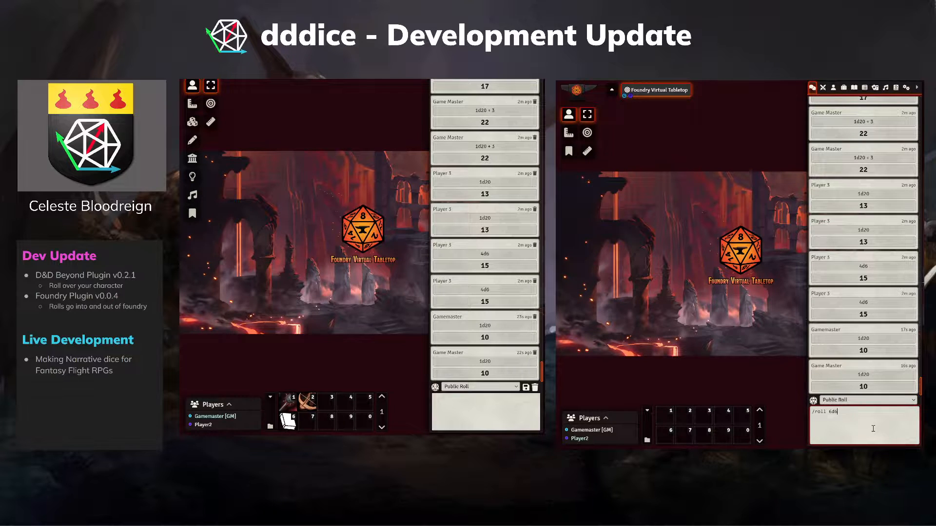
pyautogui.press('Return')
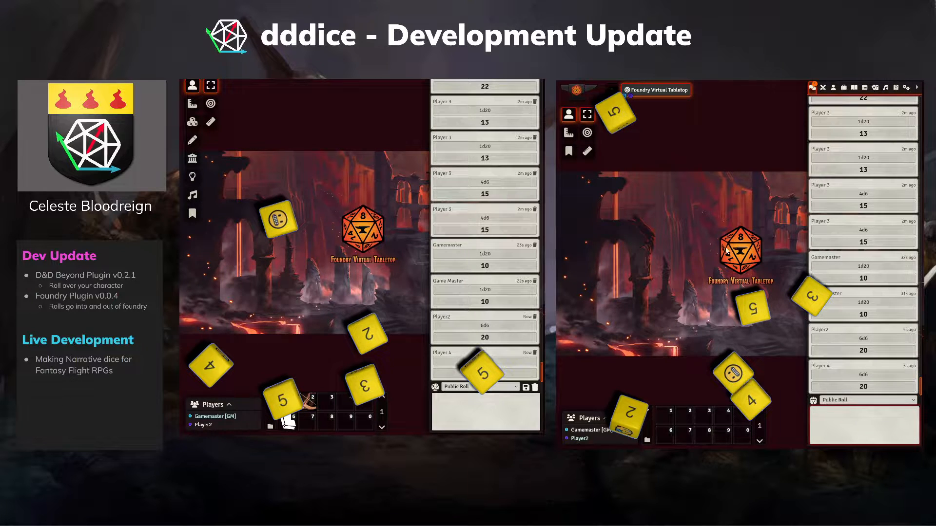
pyautogui.hotkey('ctrl', 'Tab')
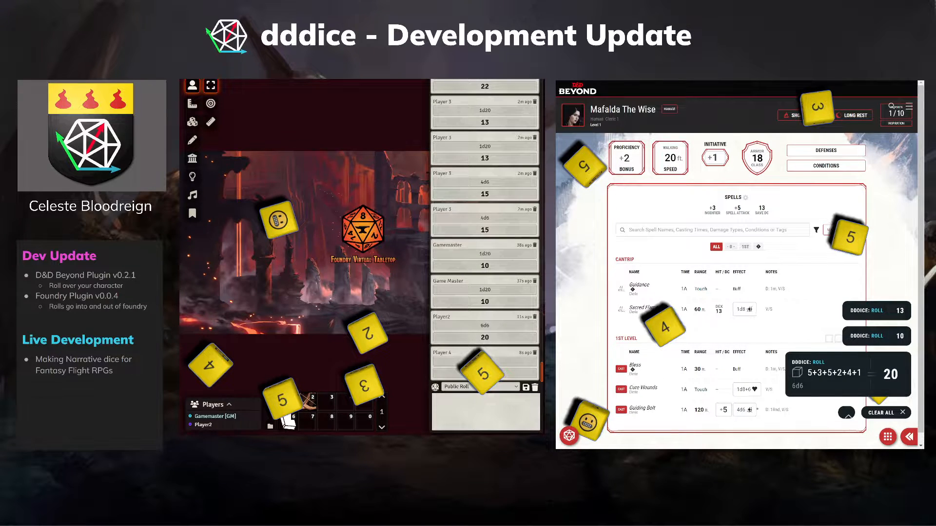
pyautogui.hotkey('ctrl', 'Tab')
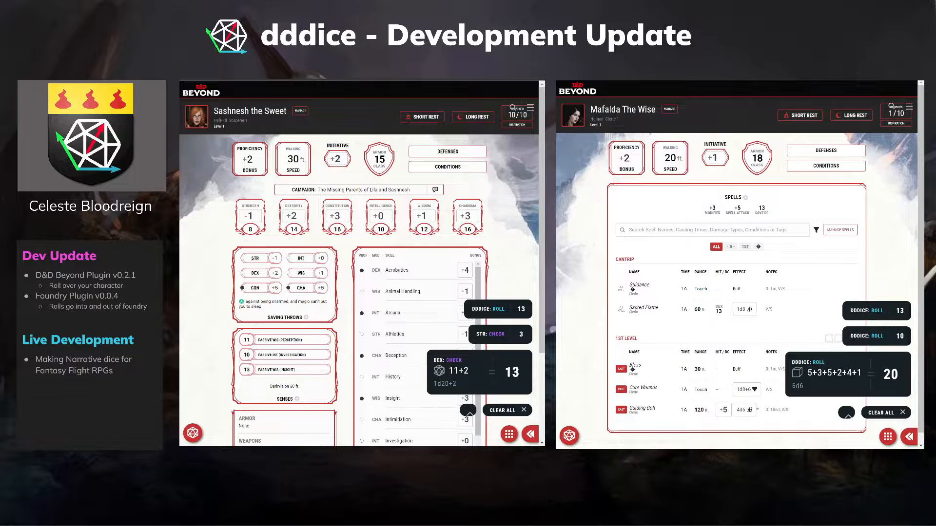
# Clear all displayed dddice roll results from the sorcerer's sheet.
pyautogui.moveTo(713, 158)
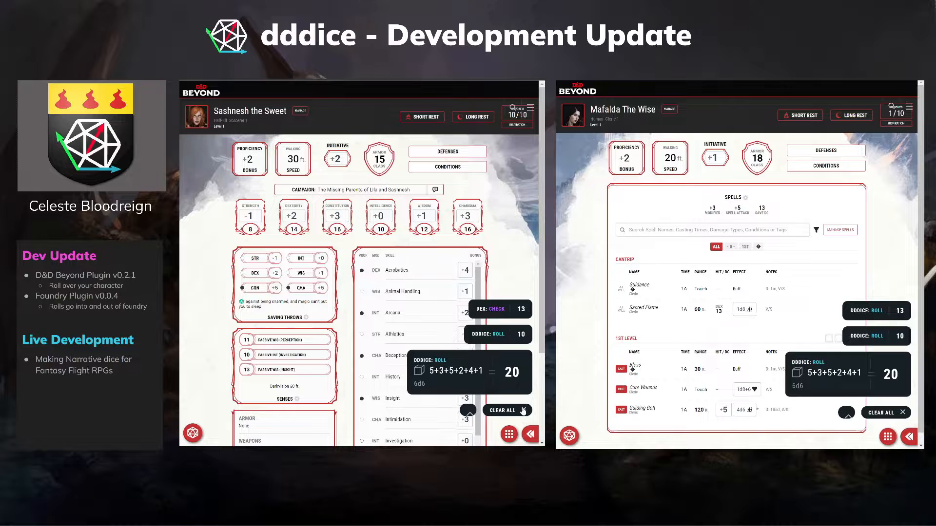
pyautogui.click(507, 411)
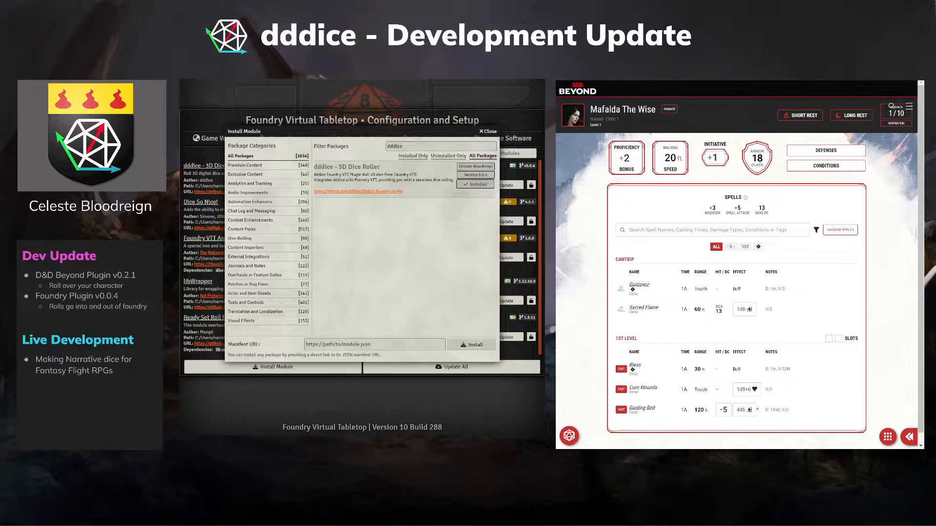
# Close Foundry's module installer and look through the game worlds and the installed add-on modules.
pyautogui.click(487, 132)
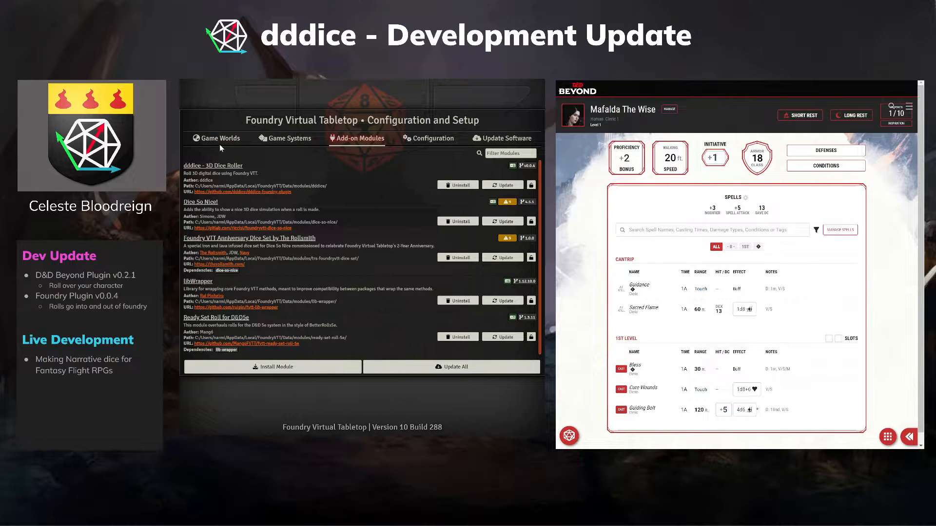
pyautogui.click(205, 140)
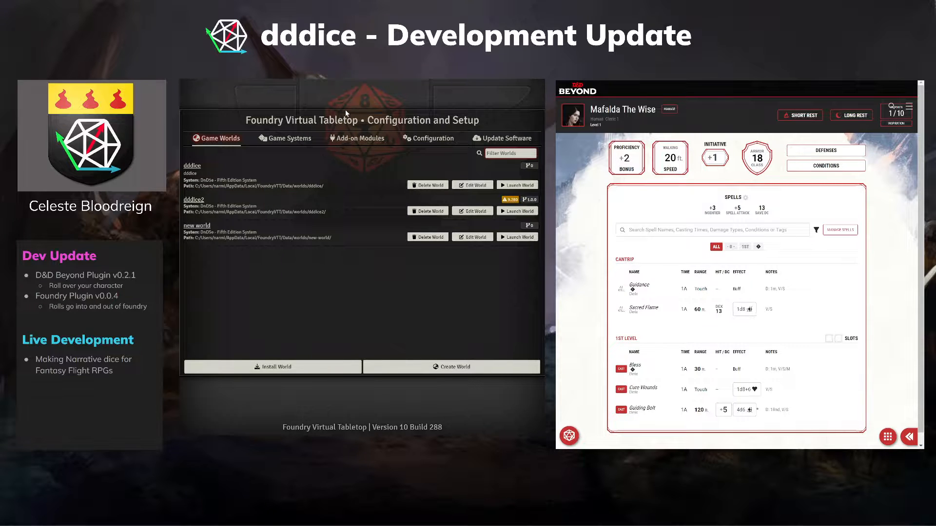
pyautogui.click(356, 142)
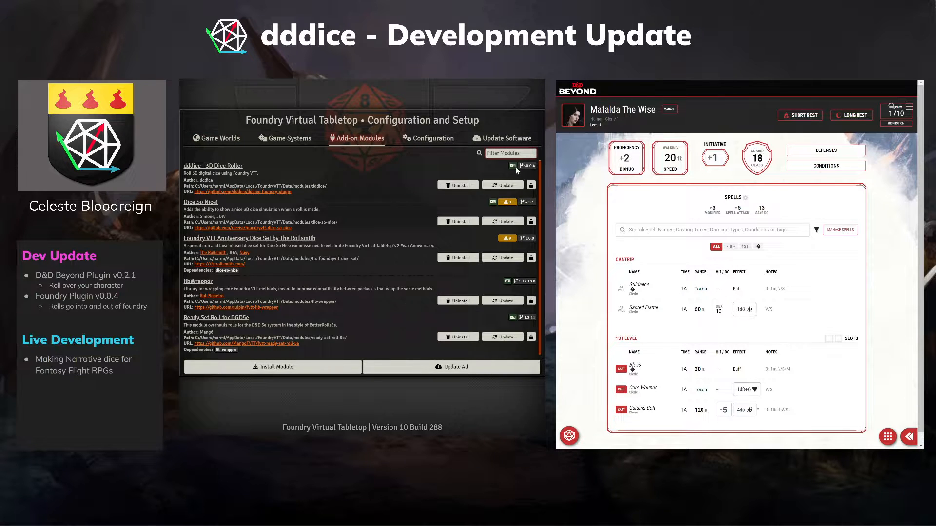
# Look up the dddice package in Foundry's module installer by filtering for "dddice", and close the installer.
pyautogui.click(315, 370)
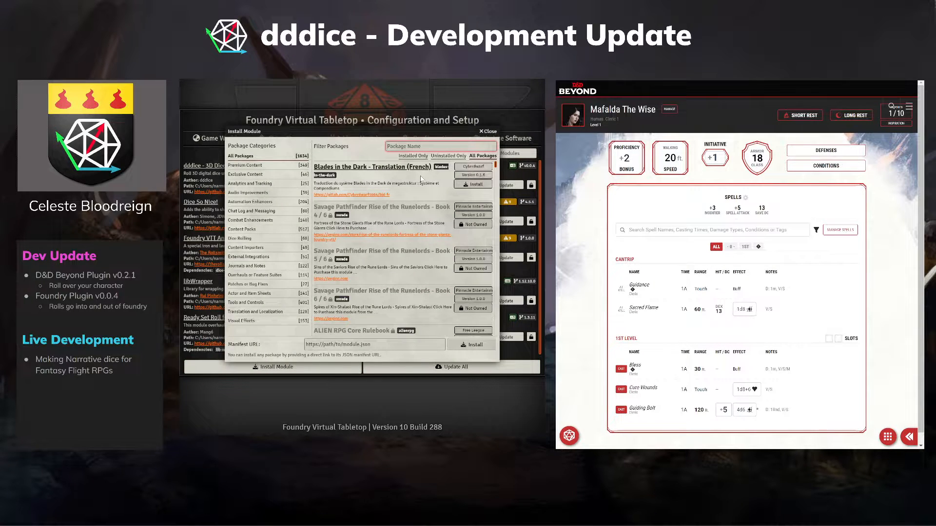
pyautogui.write('dddice')
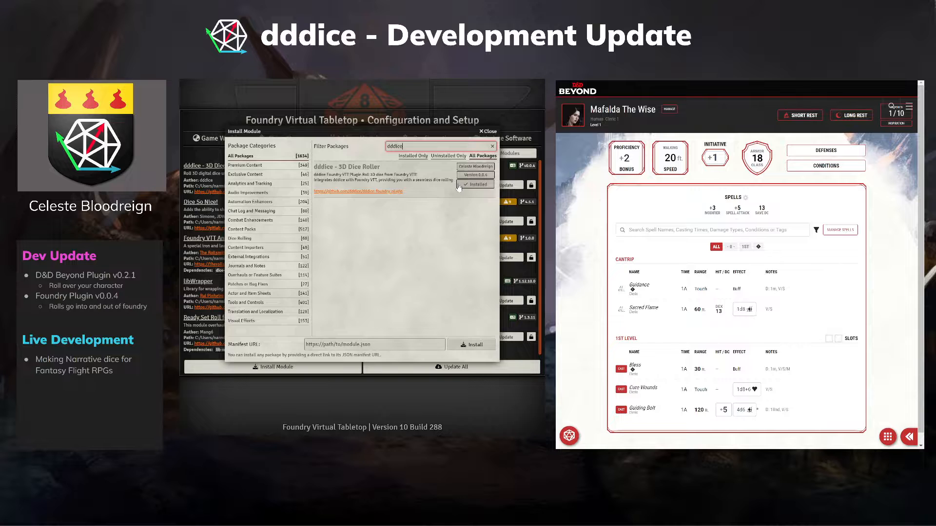
pyautogui.click(487, 131)
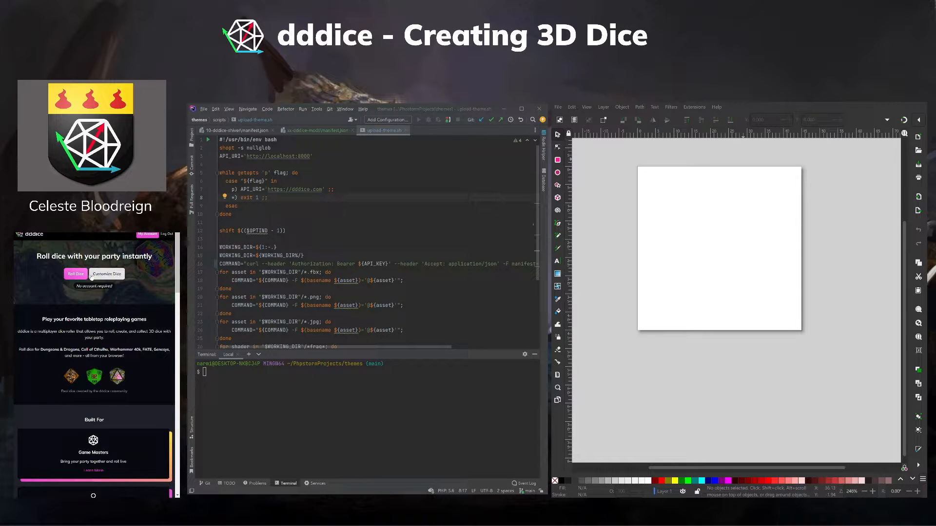
# Log out of the current account on the dddice website and log in with Twitch instead.
pyautogui.click(153, 237)
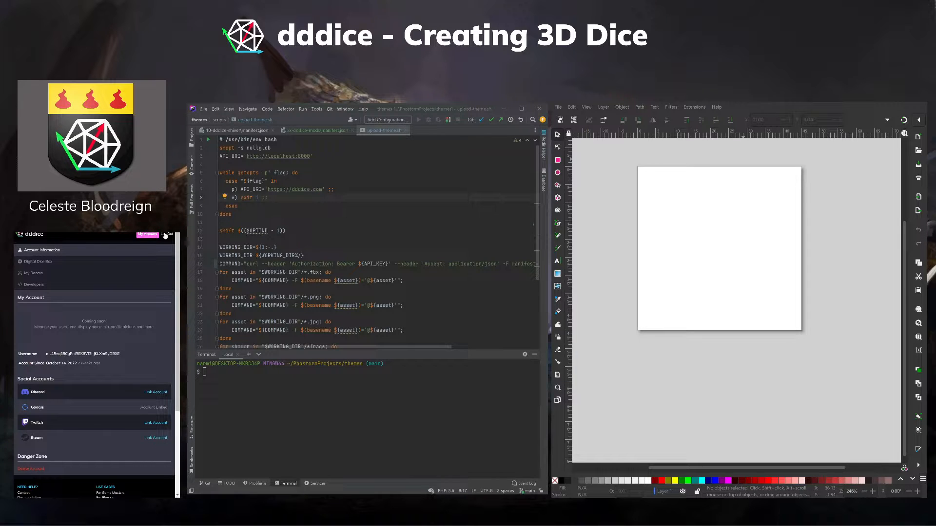
pyautogui.click(168, 234)
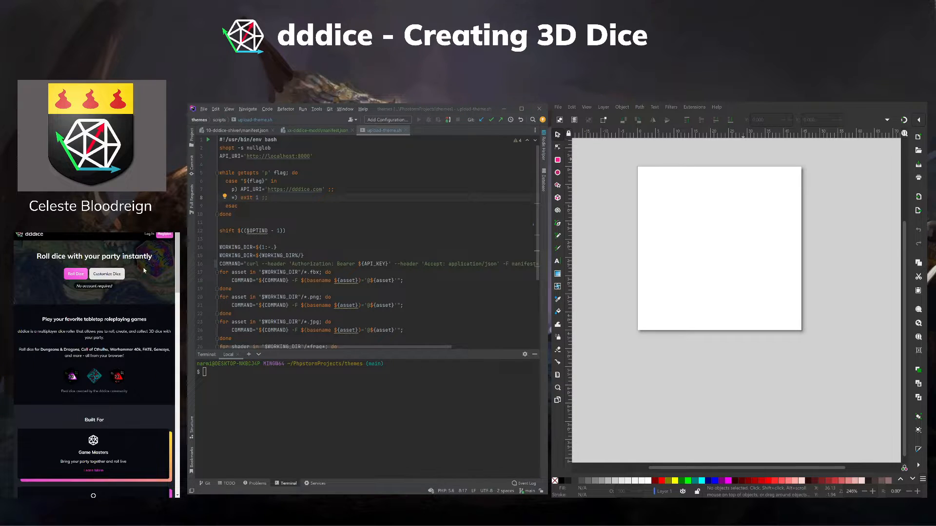
pyautogui.click(148, 236)
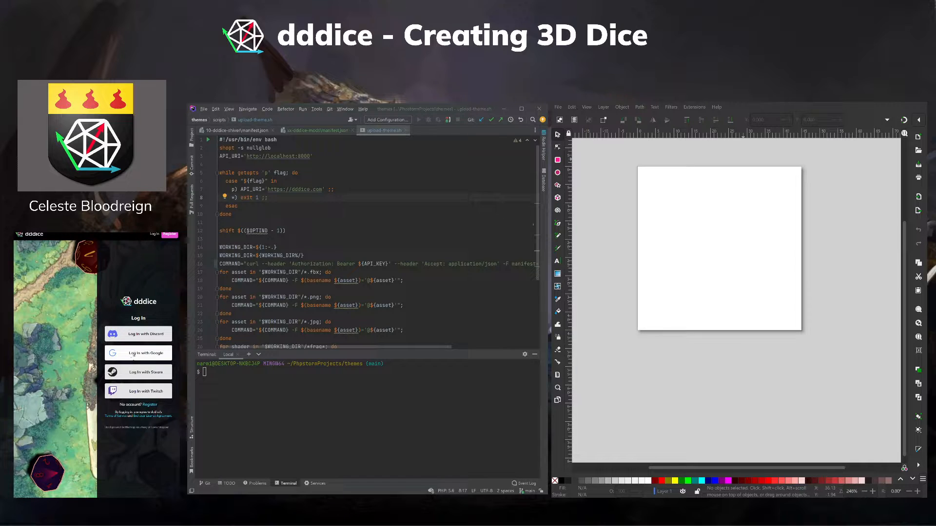
pyautogui.click(145, 394)
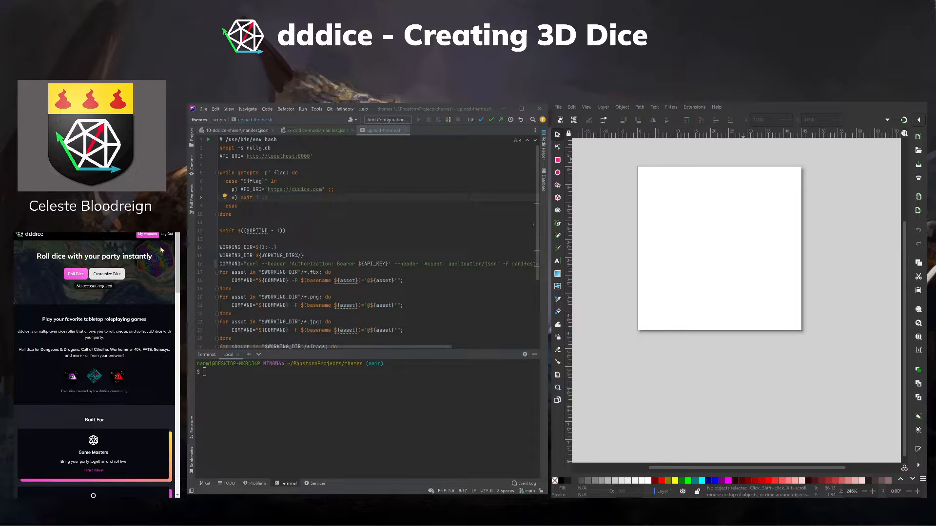
# Open the account's Digital Dice Box and look through the custom dice sets.
pyautogui.click(147, 234)
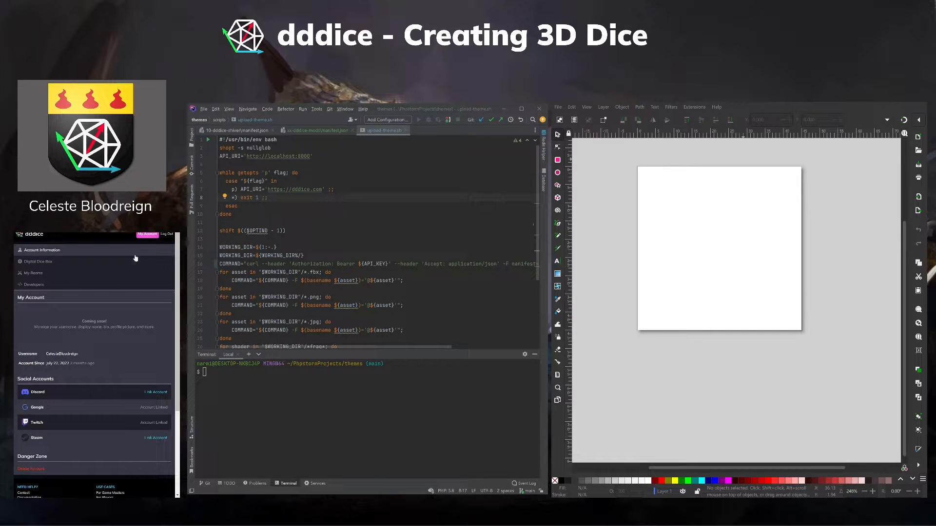
pyautogui.click(39, 262)
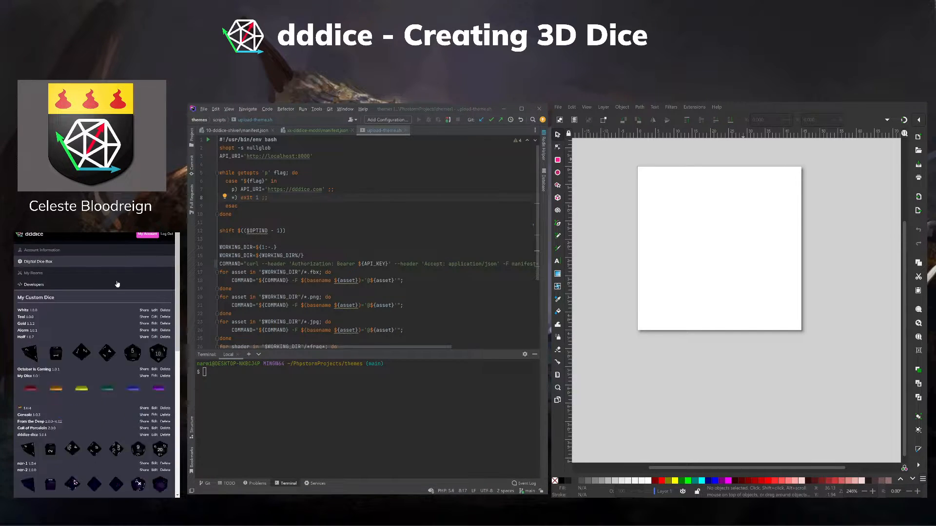
pyautogui.scroll(-5, 116, 312)
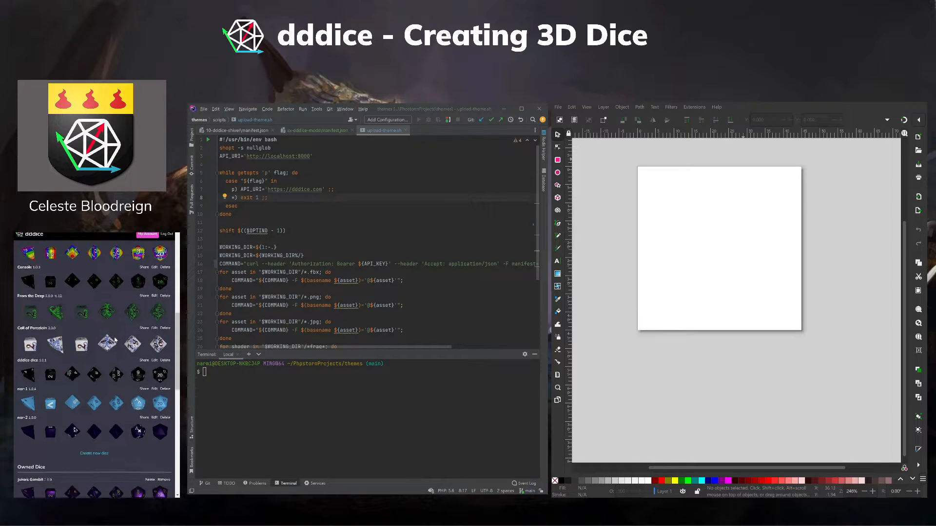
pyautogui.scroll(-1, 115, 339)
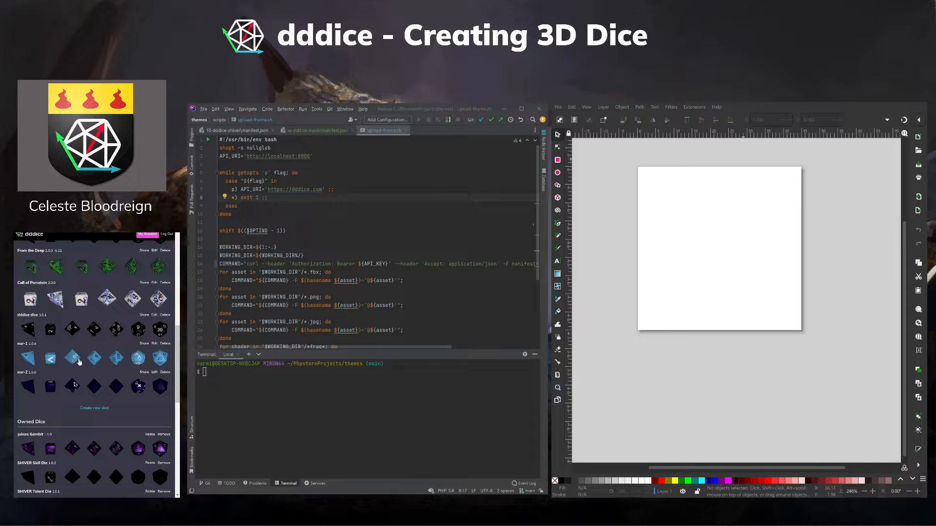
# Open the nar-1 dice set, preview its twelve-sided die and return to the dice box.
pyautogui.click(79, 362)
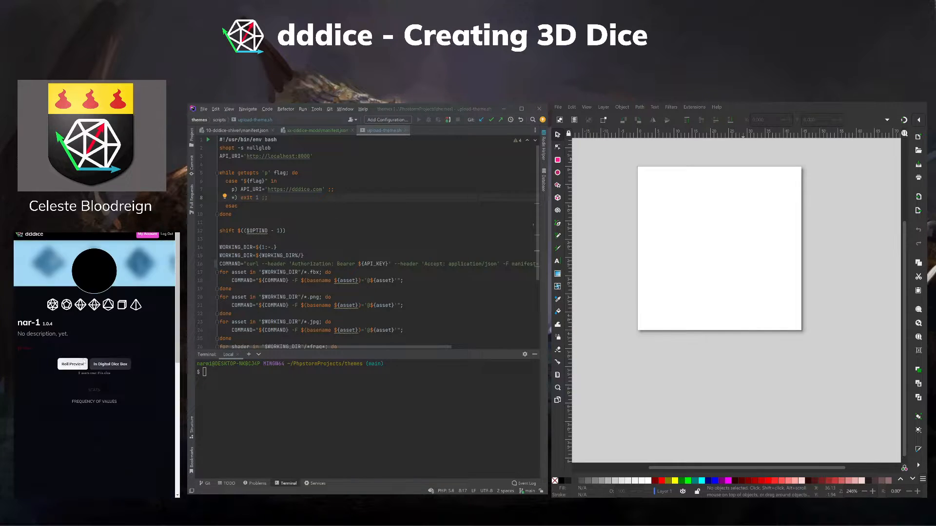
pyautogui.click(66, 307)
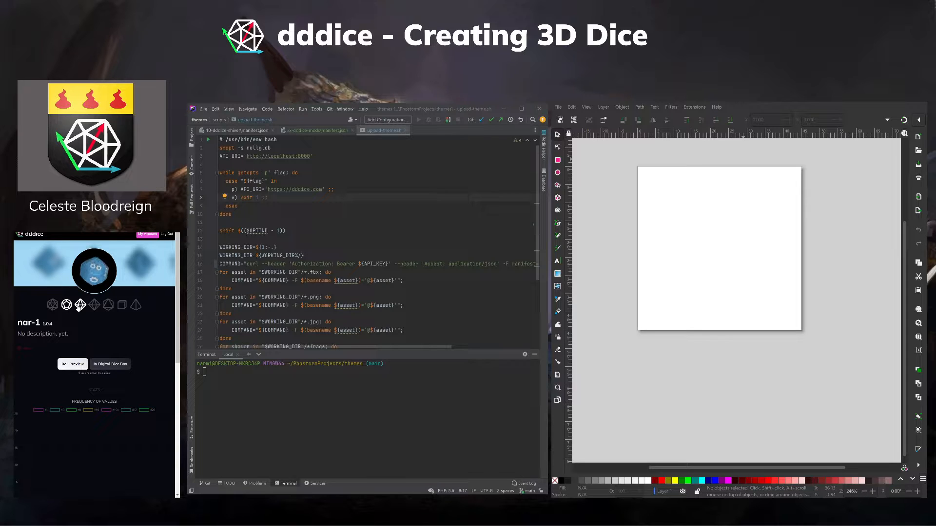
pyautogui.hotkey('alt', 'Left')
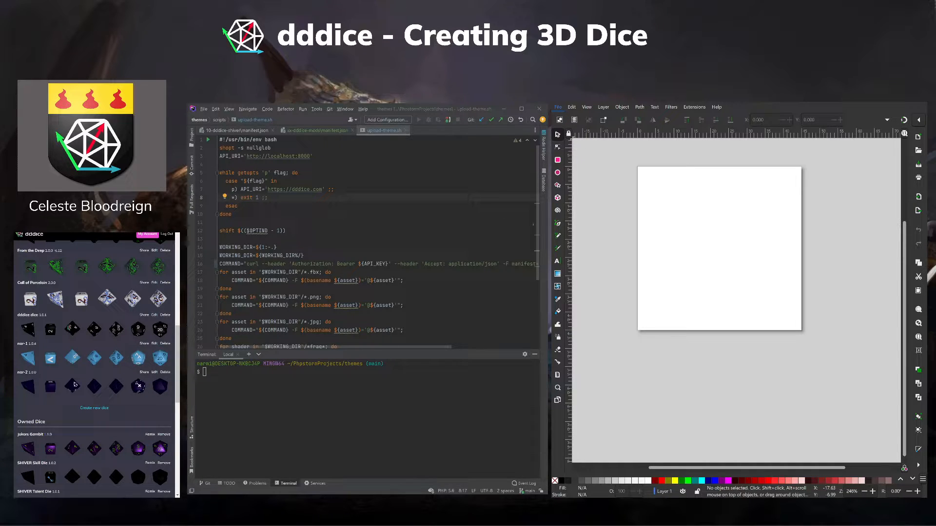
# Switch to PhpStorm and open the Dice+Conversion+Chart PNG from the project's 11-dddice-genesys folder.
pyautogui.hotkey('alt', 'Tab')
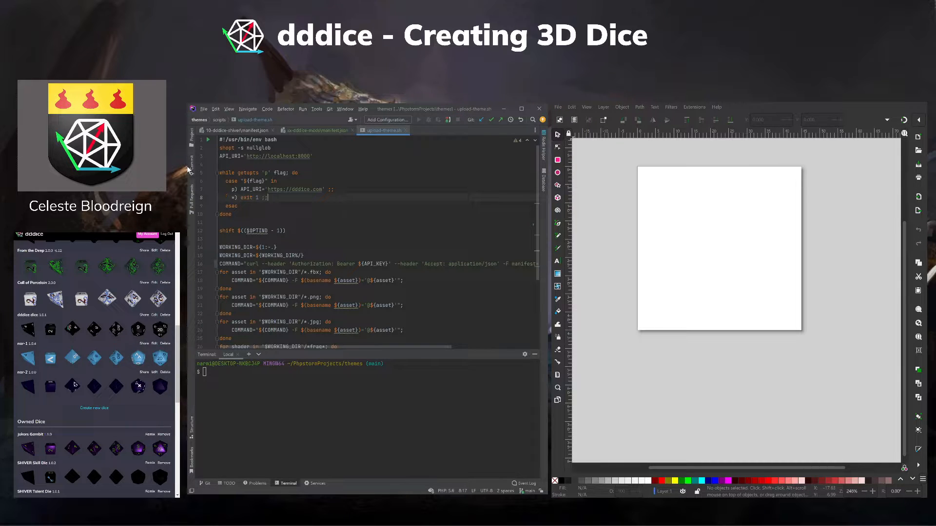
pyautogui.click(192, 137)
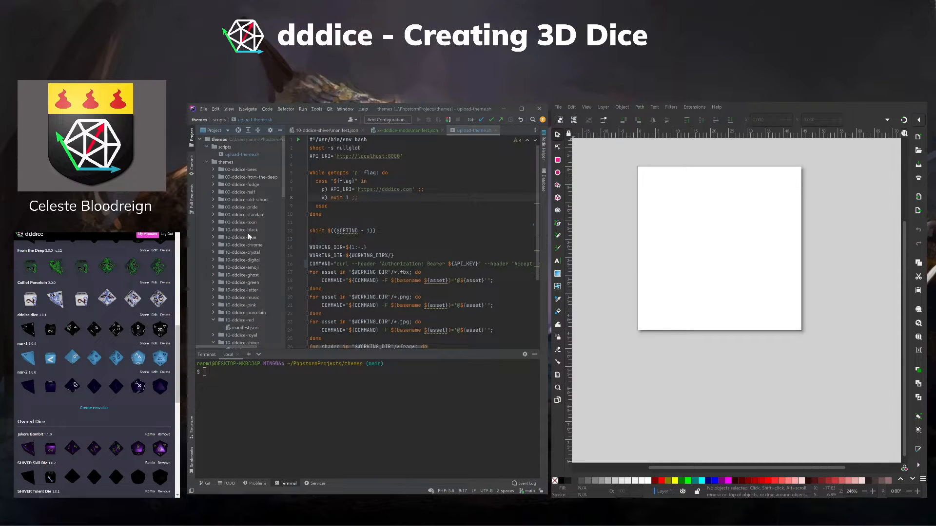
pyautogui.scroll(4, 244, 229)
pyautogui.click(213, 320)
pyautogui.click(213, 335)
pyautogui.scroll(-3, 214, 326)
pyautogui.scroll(-5, 215, 326)
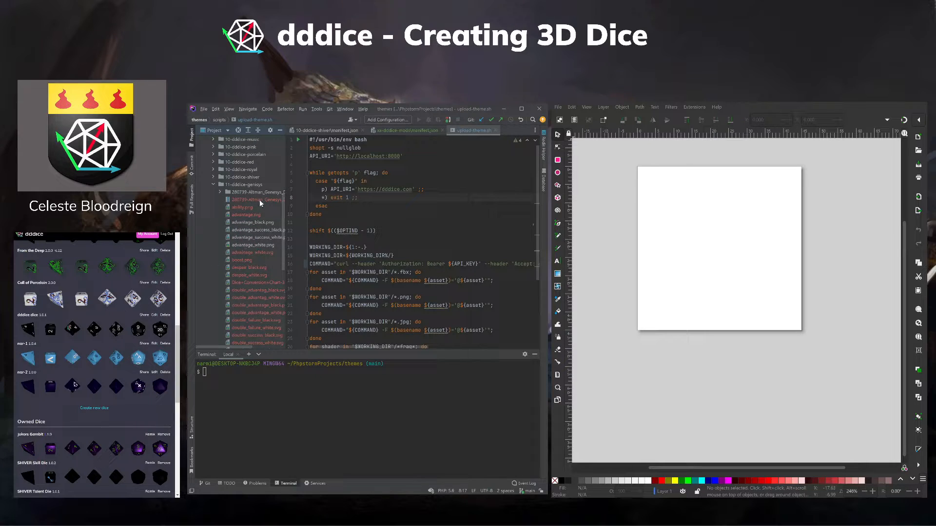
pyautogui.click(260, 200)
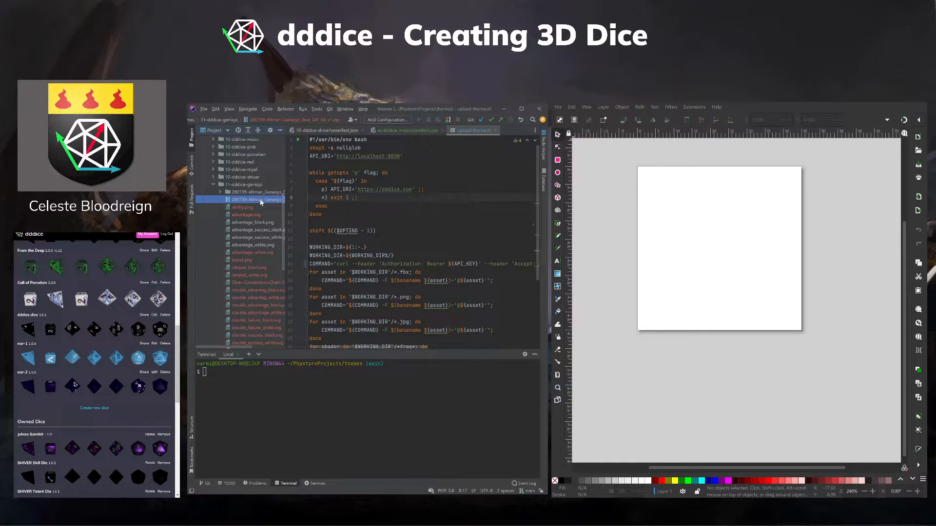
pyautogui.doubleClick(259, 282)
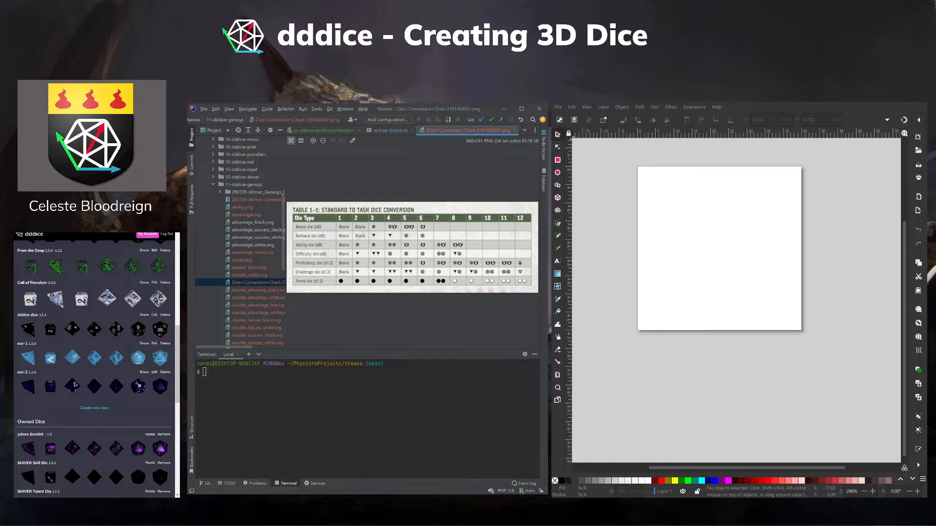
# Switch to Inkscape, fill all four white rectangles on the page with black and clear the selection.
pyautogui.click(558, 109)
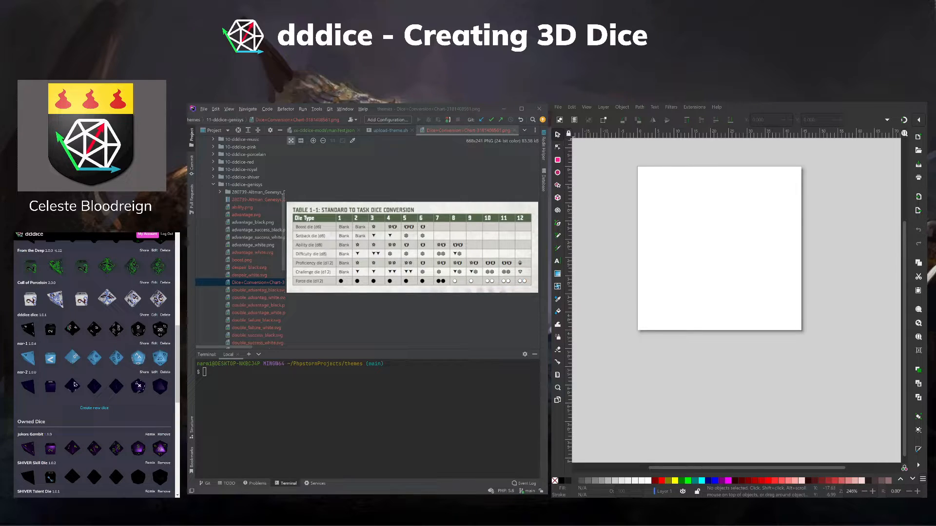
pyautogui.click(735, 296)
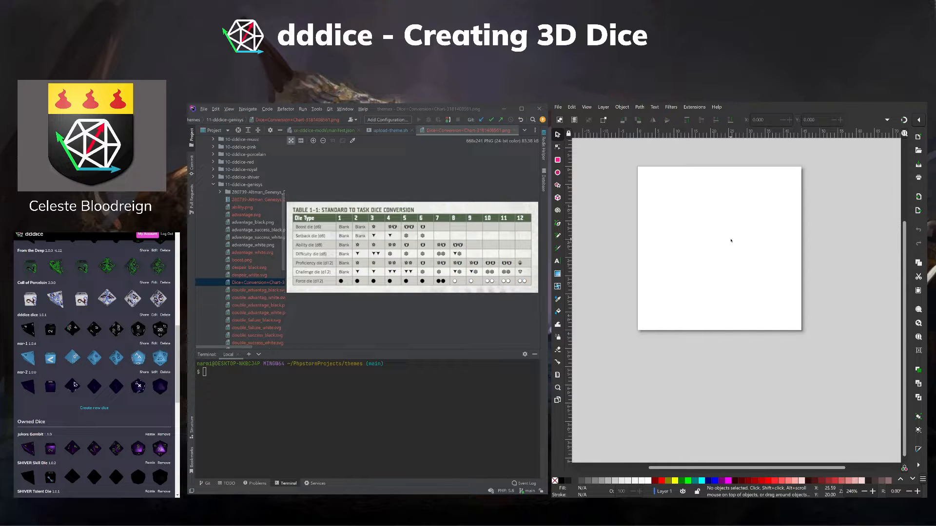
pyautogui.hotkey('ctrl', 'a')
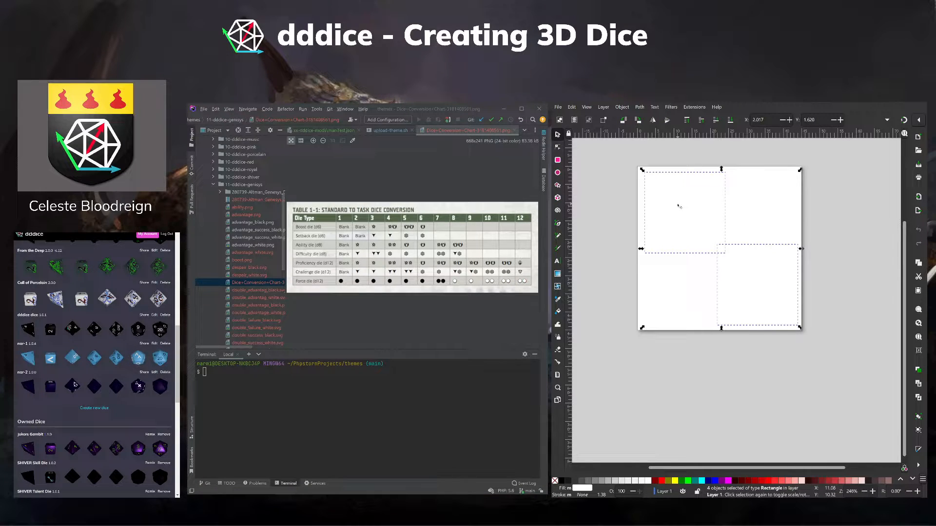
pyautogui.click(565, 481)
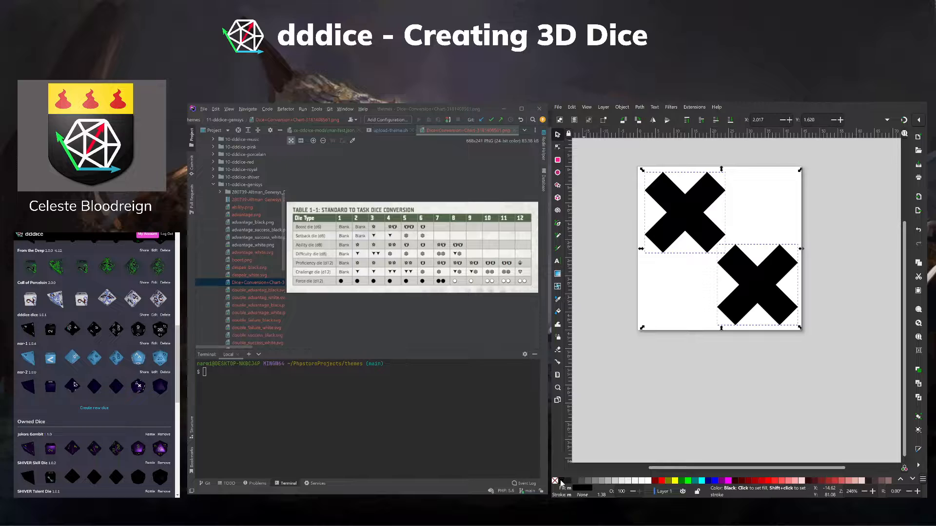
pyautogui.click(686, 373)
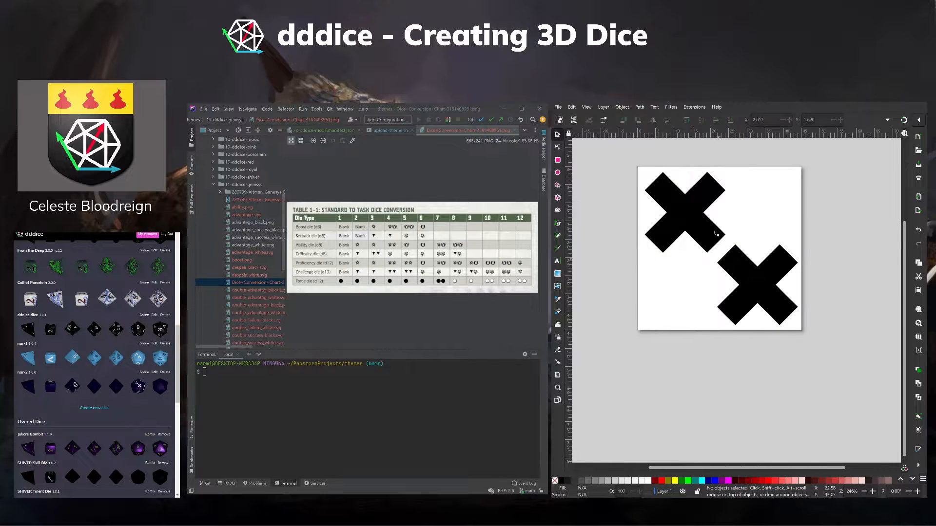
# Delete the four rectangles that form the two crosses, leaving the page empty.
pyautogui.click(686, 213)
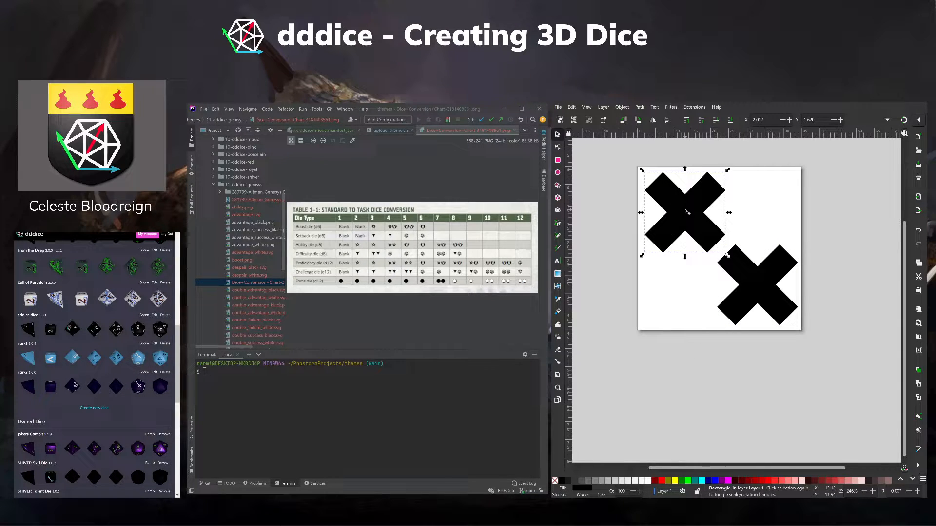
pyautogui.press('Delete')
pyautogui.click(697, 220)
pyautogui.press('Delete')
pyautogui.click(740, 269)
pyautogui.press('Delete')
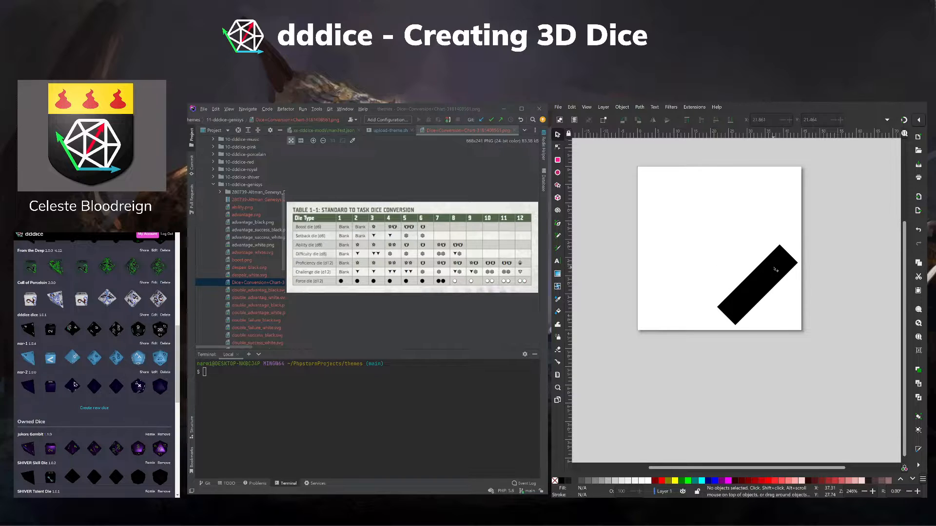
pyautogui.click(775, 270)
pyautogui.press('Delete')
# Draw a black ellipse with radii of about 16.1 by 15.5 mm and move it toward the page's centre.
pyautogui.click(557, 172)
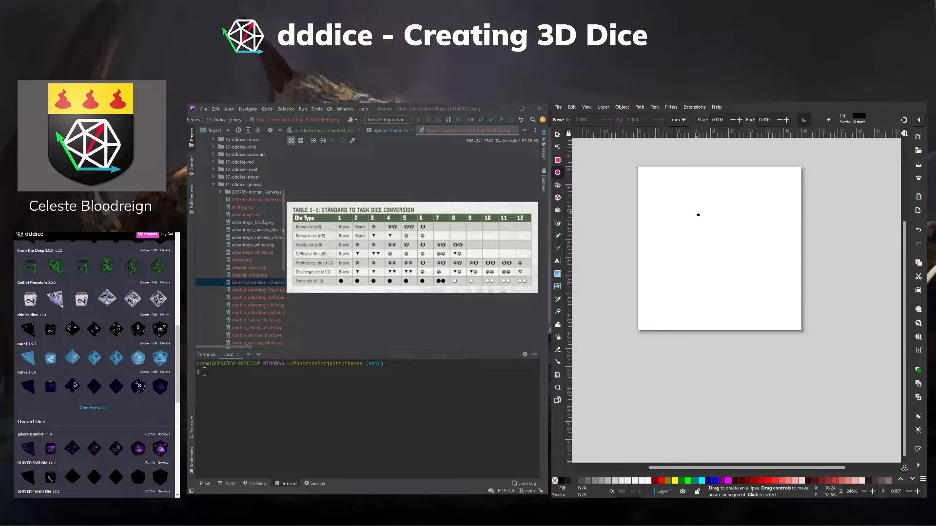
pyautogui.moveTo(675, 194); pyautogui.dragTo(792, 304)
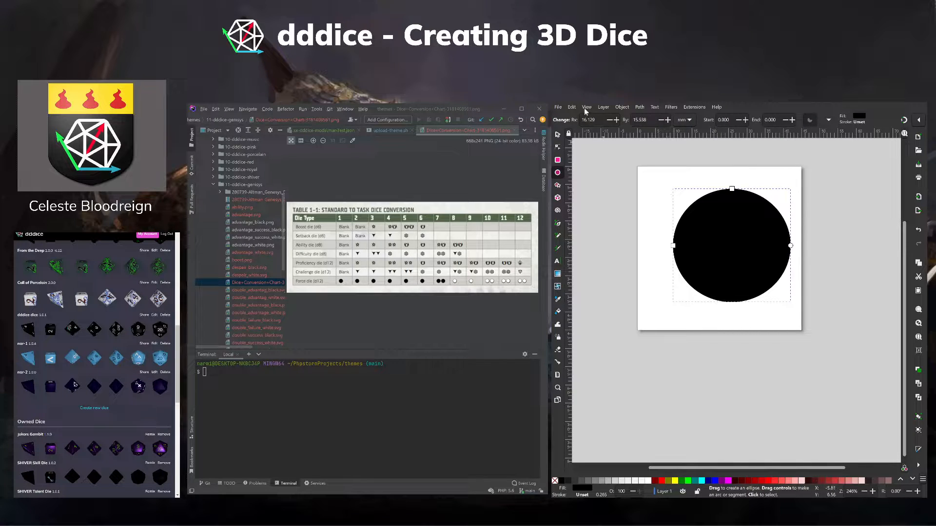
pyautogui.click(559, 134)
pyautogui.moveTo(744, 226); pyautogui.dragTo(731, 227)
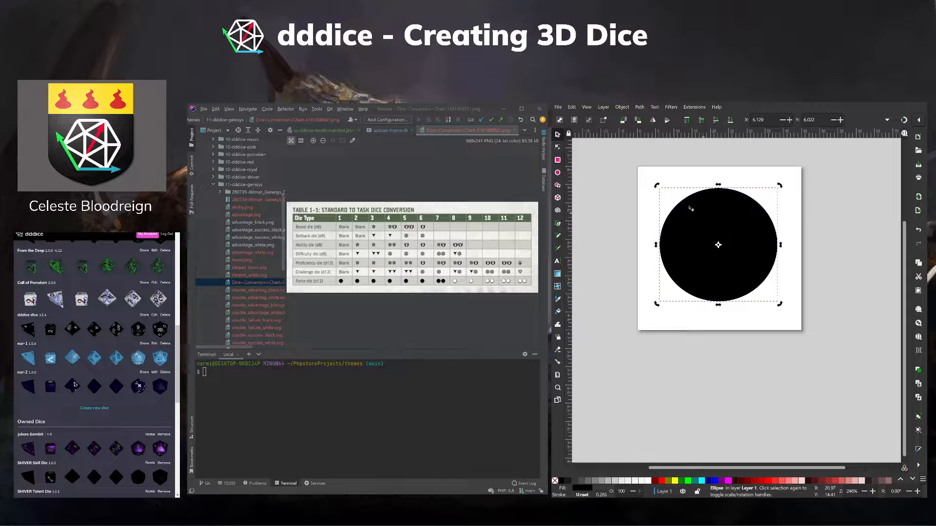
# Set both radii of the black ellipse to 20 mm and delete the tiny stray ellipse drawn on top of it.
pyautogui.click(558, 174)
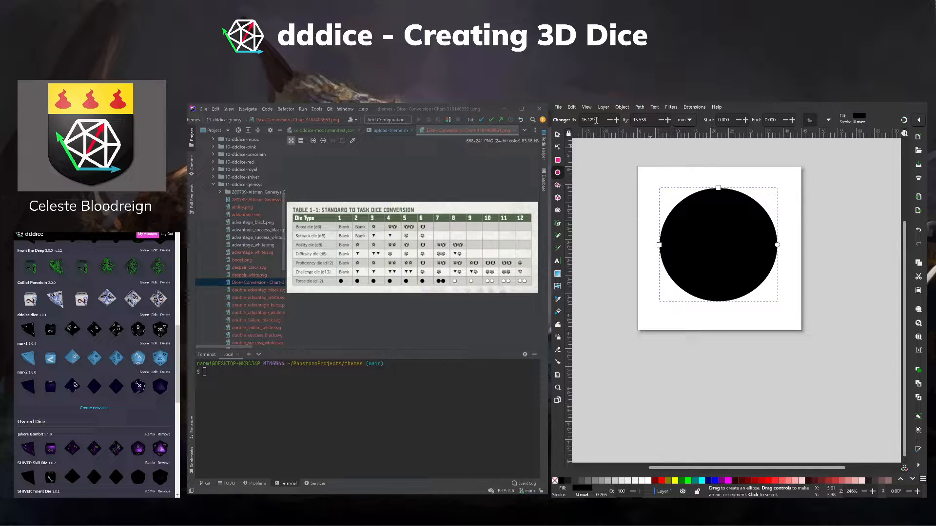
pyautogui.moveTo(597, 120); pyautogui.dragTo(570, 118)
pyautogui.write('20')
pyautogui.press('Tab')
pyautogui.write('20')
pyautogui.press('Tab')
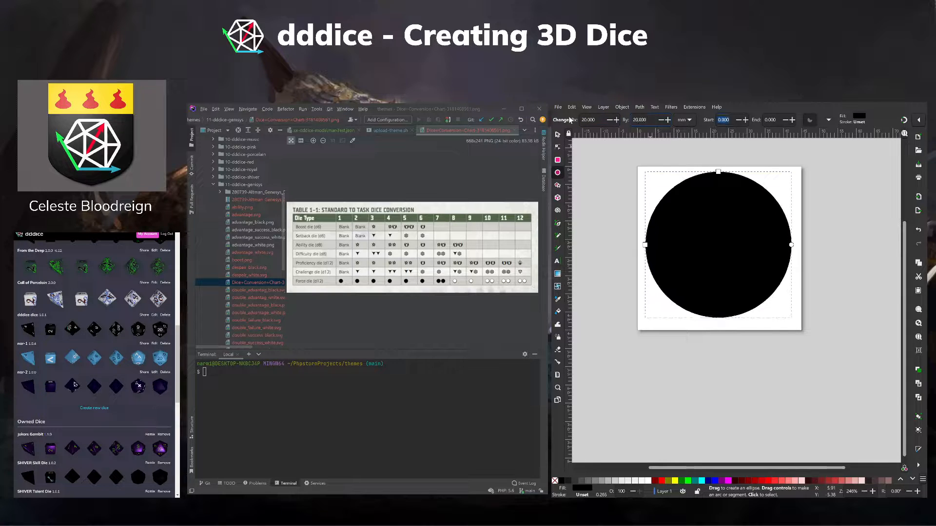
pyautogui.moveTo(712, 227); pyautogui.dragTo(718, 230)
pyautogui.press('Delete')
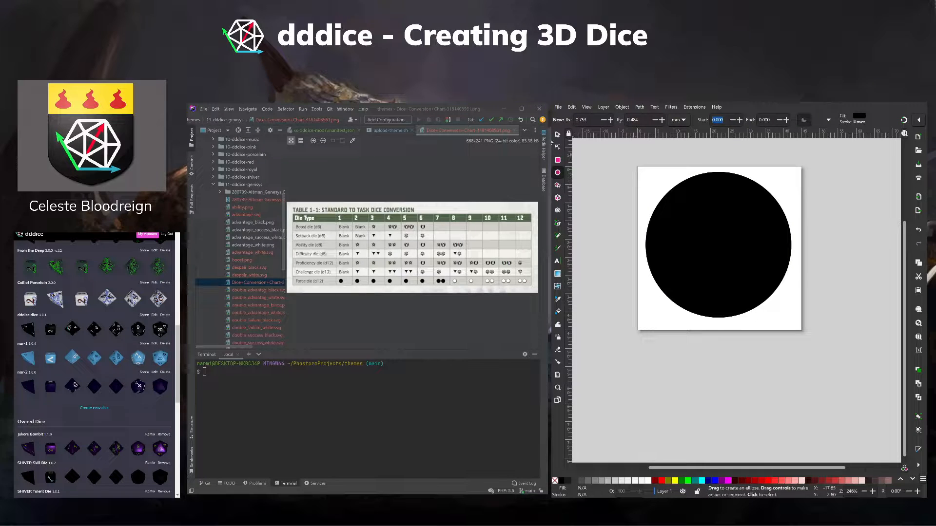
# Nudge the black circle to about X 2.8, Y 2.1 mm to centre it on the page and clear the selection.
pyautogui.press('s')
pyautogui.click(697, 233)
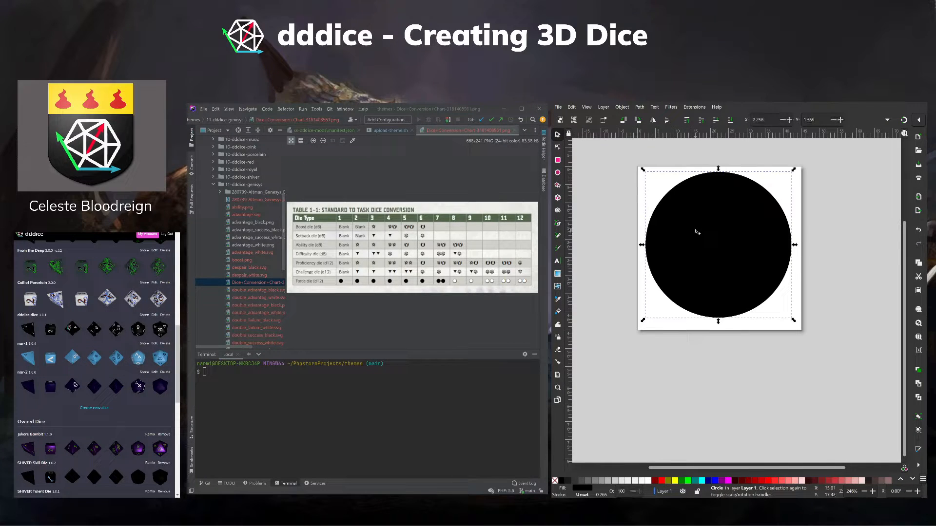
pyautogui.press('Right')
pyautogui.press('Right')
pyautogui.press('Right')
pyautogui.press('Down')
pyautogui.press('Left')
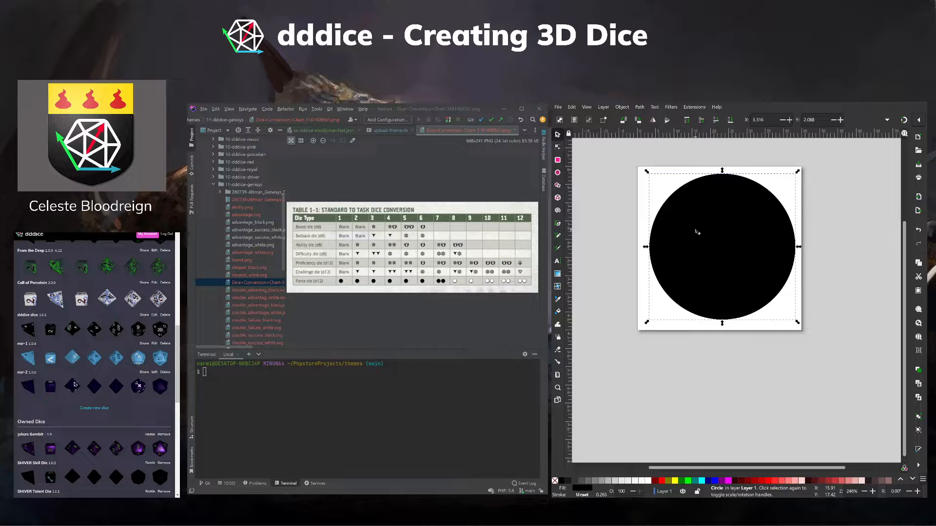
pyautogui.press('Left')
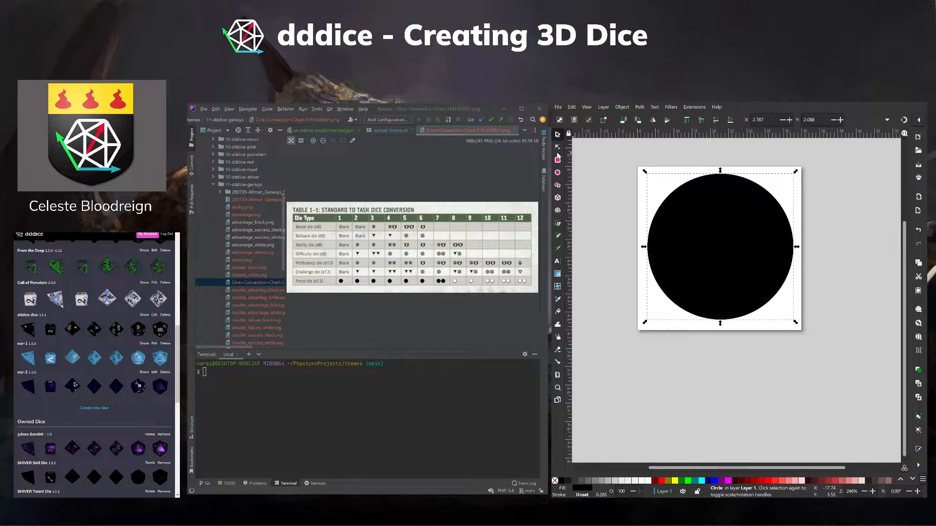
pyautogui.click(609, 161)
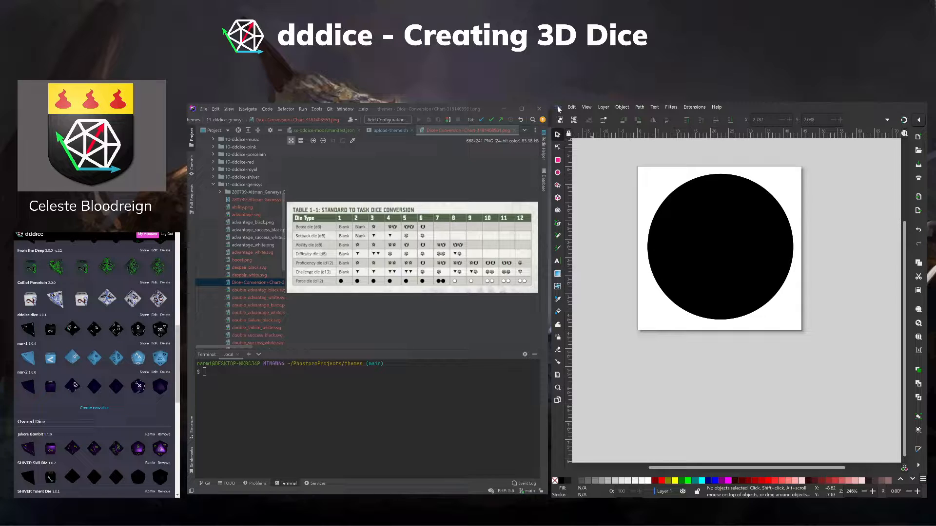
# Export the page with the black circle as the Inkscape SVG file dark_black.svg.
pyautogui.hotkey('ctrl', 'shift', 'e')
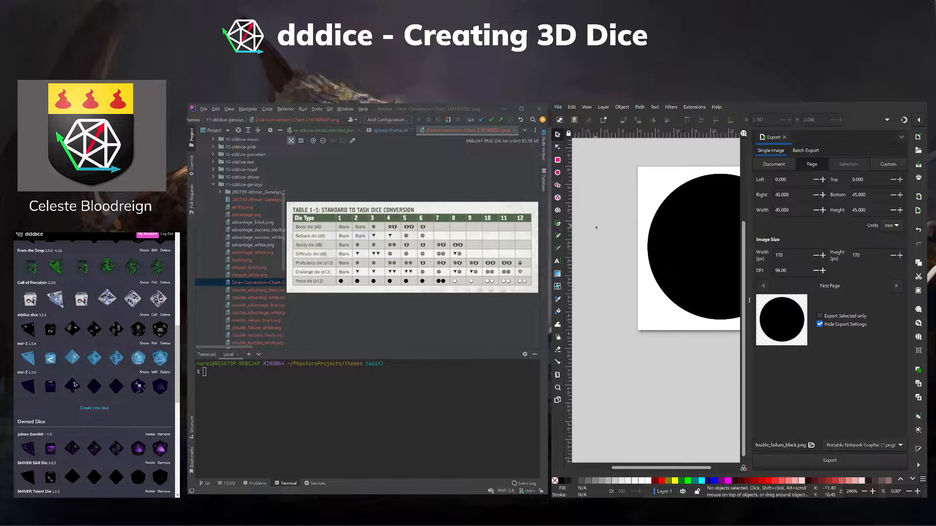
pyautogui.doubleClick(789, 445)
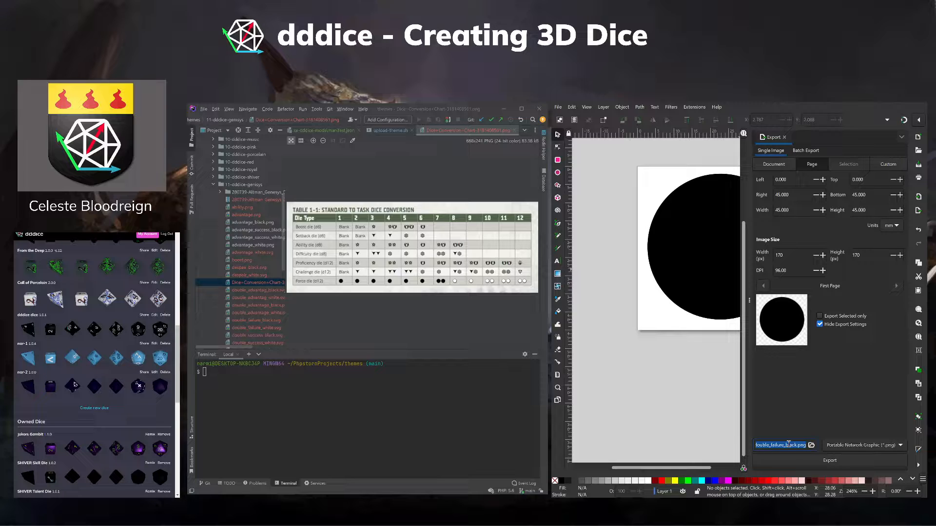
pyautogui.write('dark_black_')
pyautogui.write('svg')
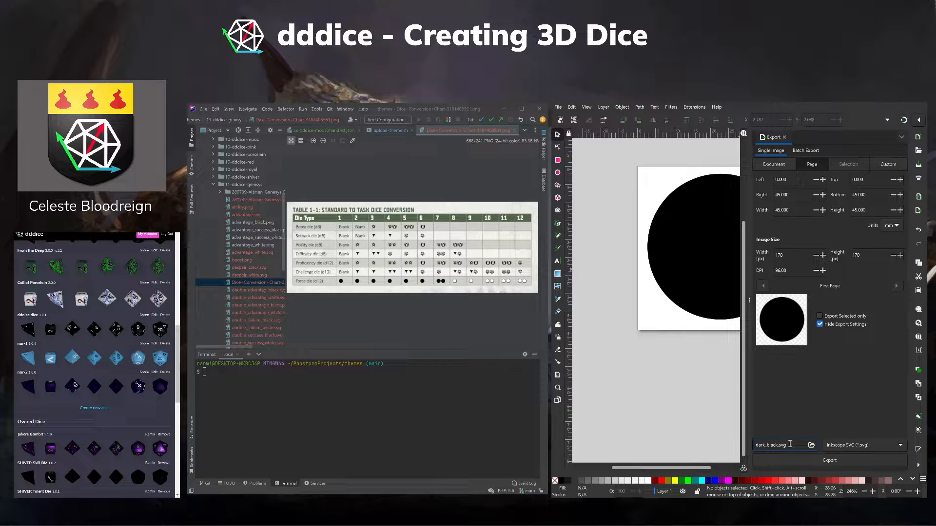
pyautogui.click(852, 463)
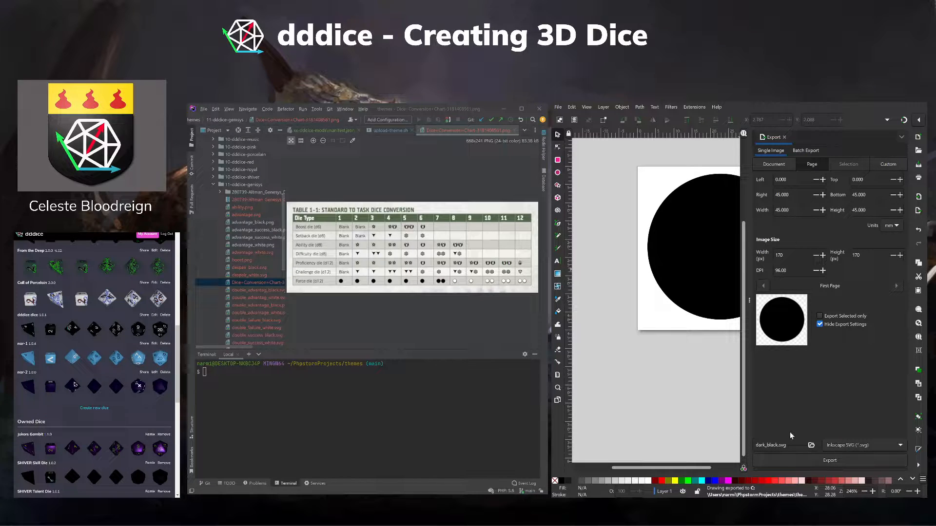
# Fill the circle with white and export the page as dark_white.svg.
pyautogui.click(693, 252)
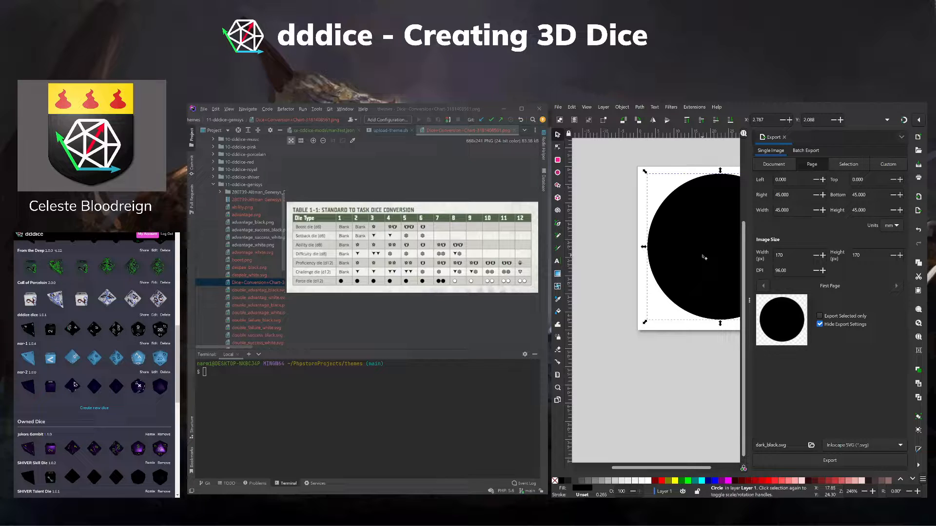
pyautogui.click(649, 481)
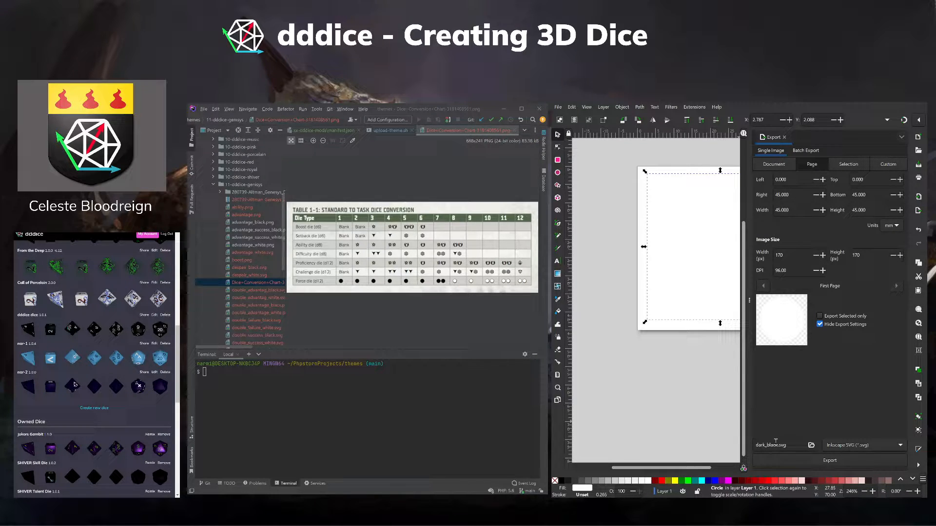
pyautogui.write('white')
pyautogui.click(782, 460)
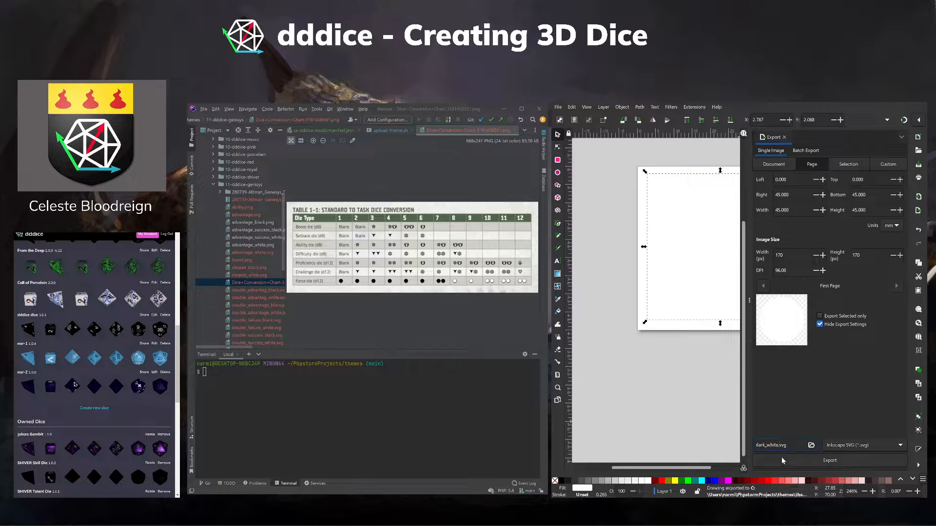
# Remove the circle's fill and give it a black stroke.
pyautogui.click(702, 251)
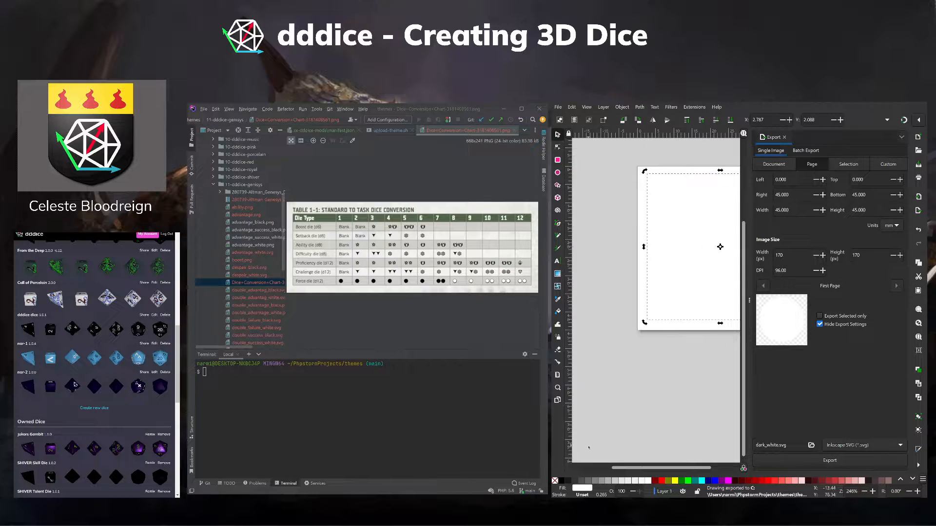
pyautogui.click(555, 482)
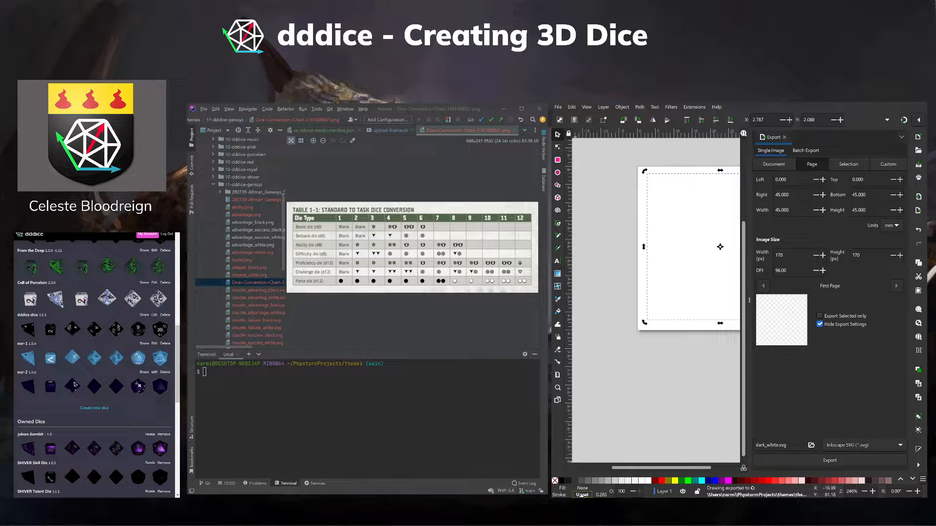
pyautogui.moveTo(582, 495); pyautogui.dragTo(582, 496)
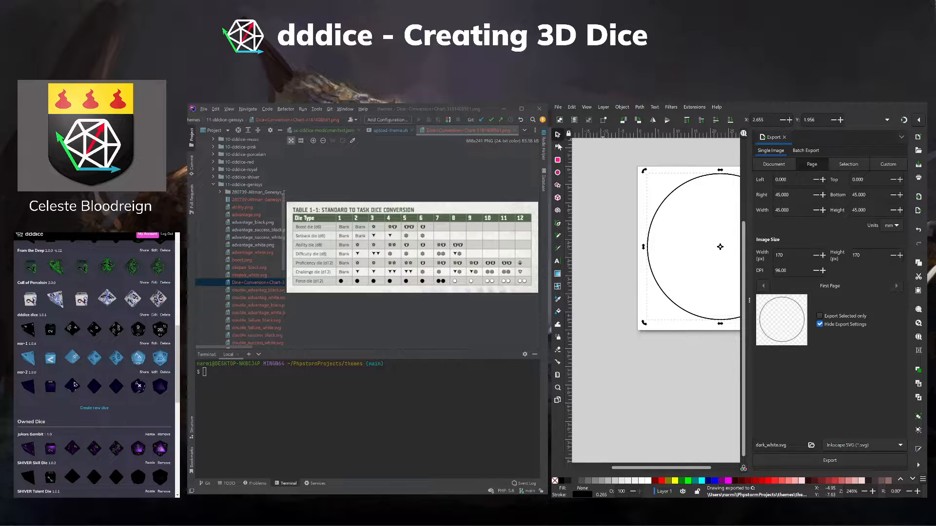
# Close the export settings and increase the circle's stroke width to 1.765 mm.
pyautogui.click(558, 174)
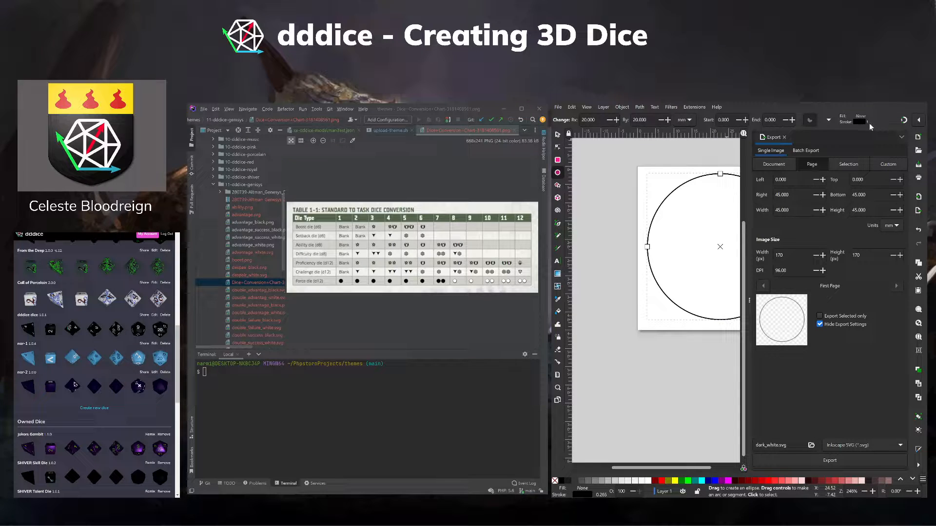
pyautogui.click(785, 138)
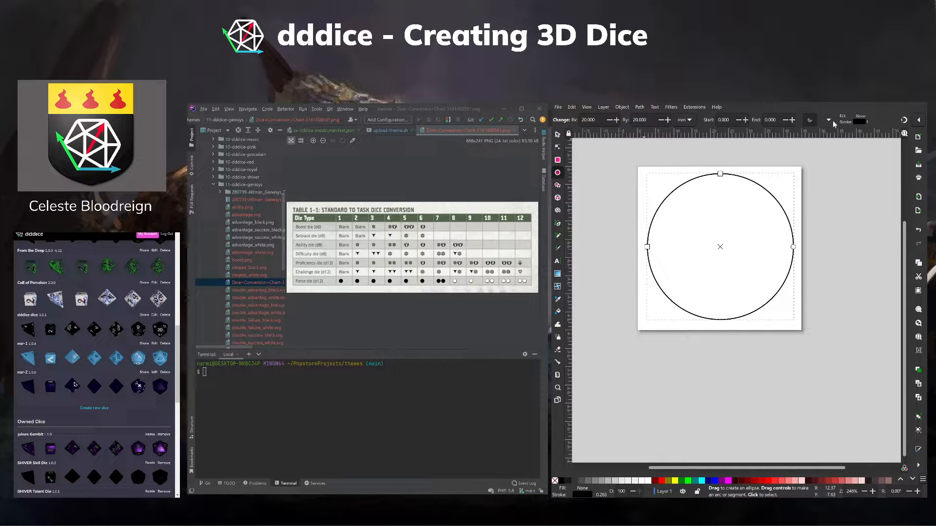
pyautogui.click(846, 121)
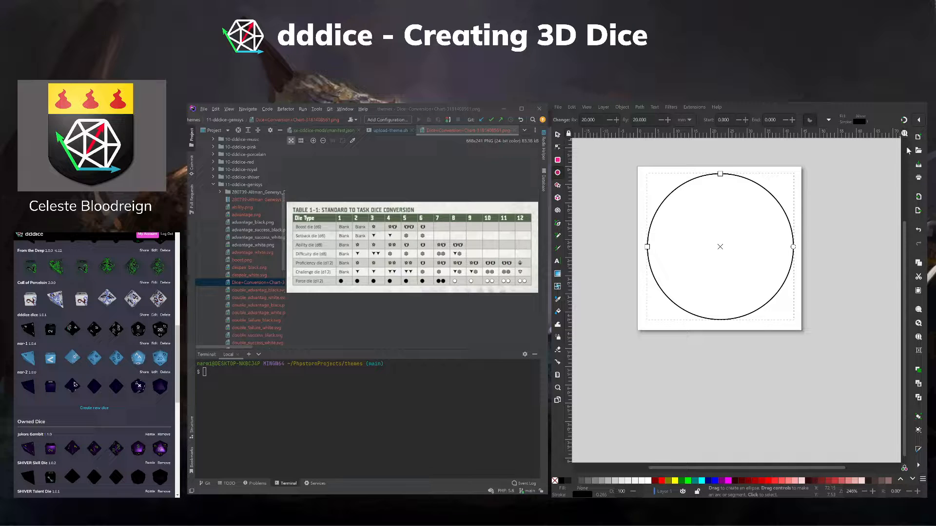
pyautogui.click(863, 124)
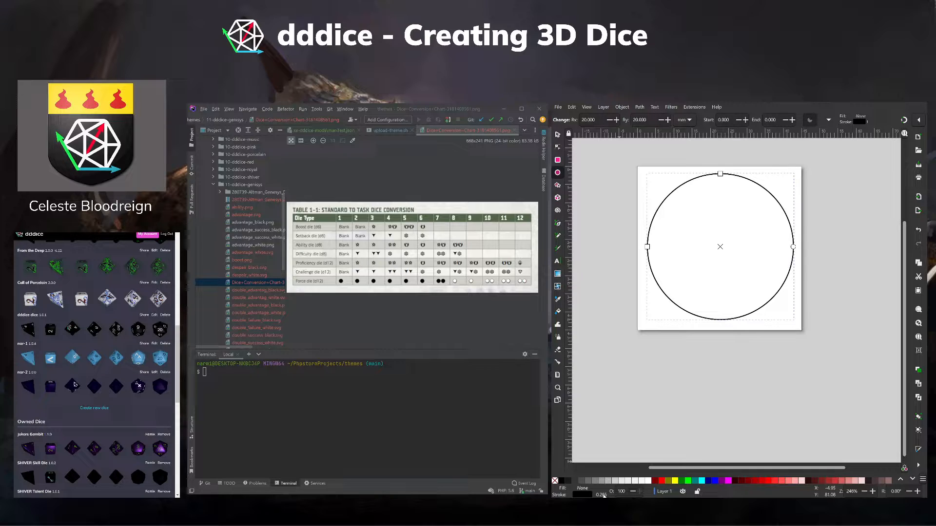
pyautogui.click(621, 492)
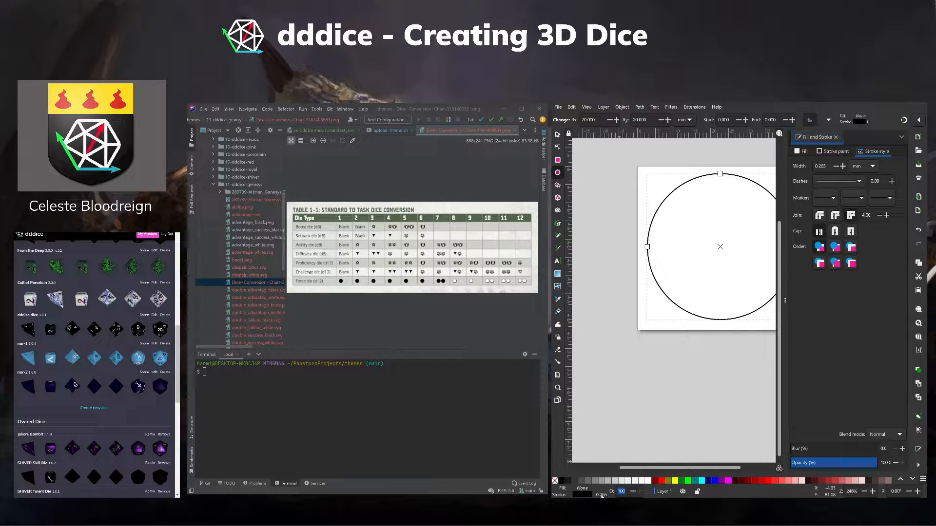
pyautogui.click(843, 167)
pyautogui.click(843, 167)
pyautogui.click(843, 167)
pyautogui.click(843, 167)
pyautogui.click(843, 166)
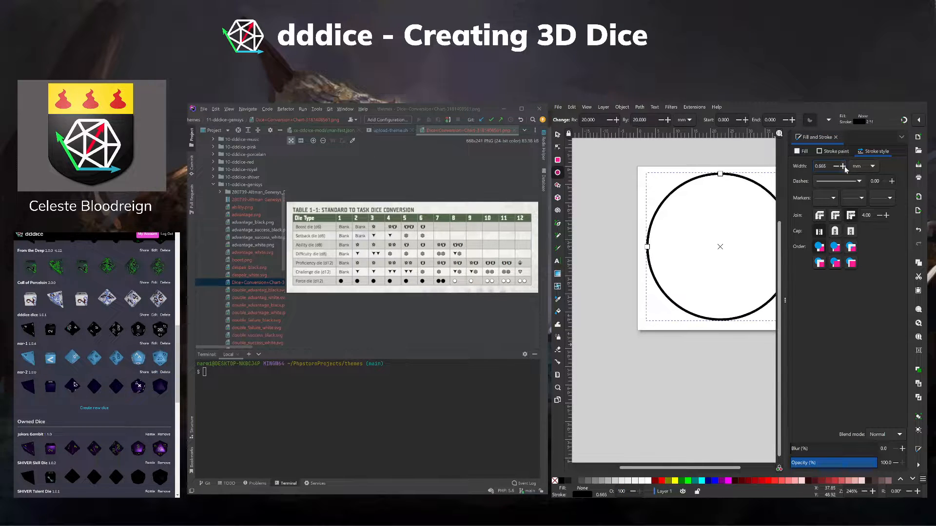
pyautogui.click(843, 166)
pyautogui.click(843, 167)
pyautogui.click(842, 167)
pyautogui.click(843, 167)
pyautogui.click(843, 166)
pyautogui.click(842, 167)
pyautogui.click(842, 167)
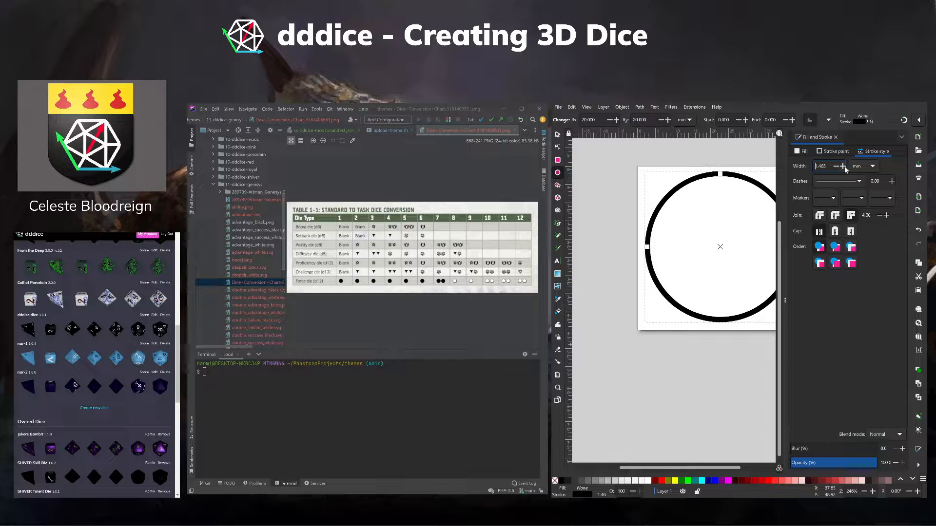
pyautogui.click(842, 167)
pyautogui.click(843, 167)
pyautogui.click(843, 167)
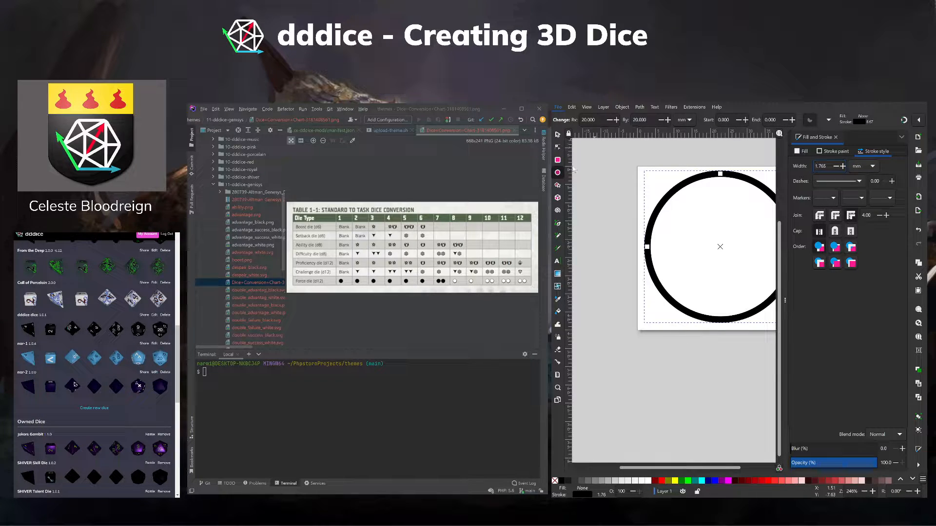
# Export the page with the black ring as the Inkscape SVG file light_black.svg.
pyautogui.hotkey('shift', 'ctrl', 'e')
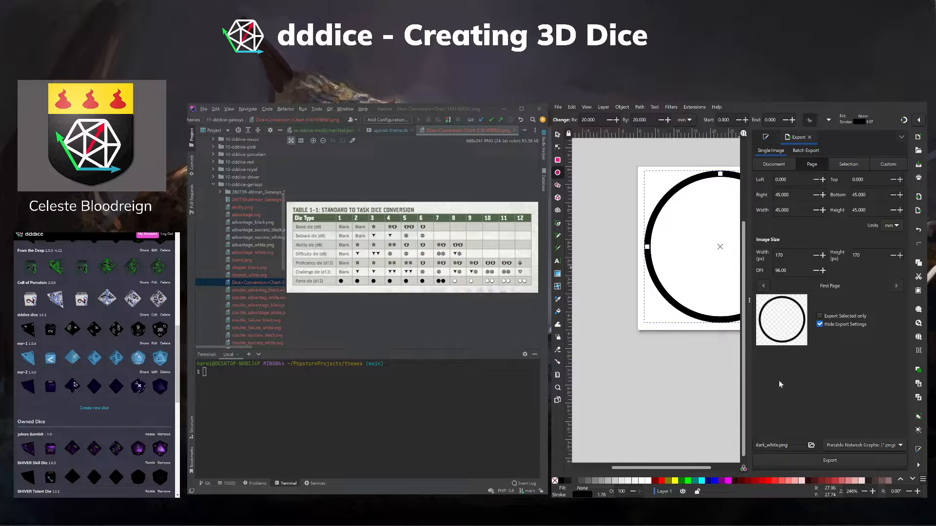
pyautogui.doubleClick(764, 445)
pyautogui.write('light')
pyautogui.doubleClick(775, 445)
pyautogui.write('black')
pyautogui.press('Delete')
pyautogui.press('Delete')
pyautogui.press('Delete')
pyautogui.press('Delete')
pyautogui.write('.svg')
pyautogui.click(835, 463)
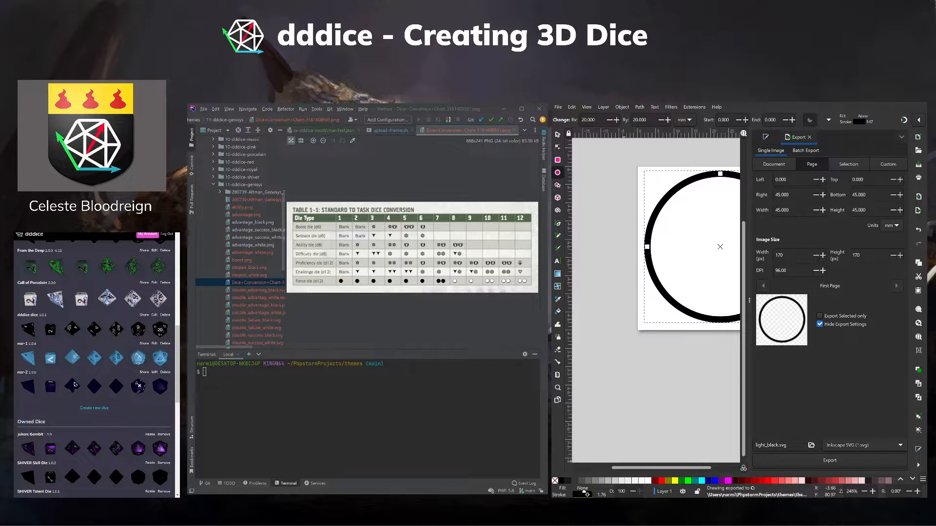
# Change the ring's stroke to white and export the page as light_white.svg.
pyautogui.moveTo(584, 496); pyautogui.dragTo(584, 495)
pyautogui.doubleClick(766, 445)
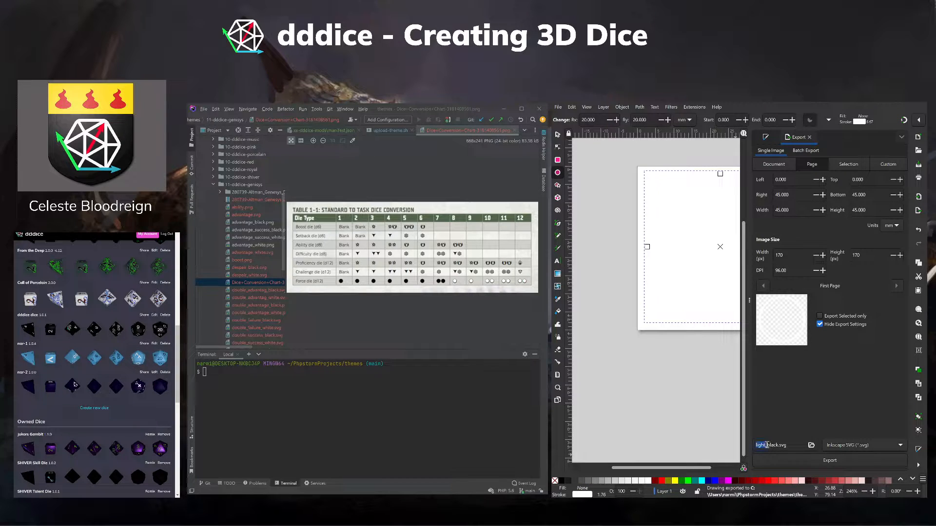
pyautogui.click(771, 445)
pyautogui.doubleClick(771, 445)
pyautogui.write('white')
pyautogui.click(808, 457)
# Switch to PhpStorm, widen the project tree and look through the symbol files in the 11-dddice-genesys folder.
pyautogui.click(240, 268)
pyautogui.scroll(-3, 239, 262)
pyautogui.scroll(-5, 238, 262)
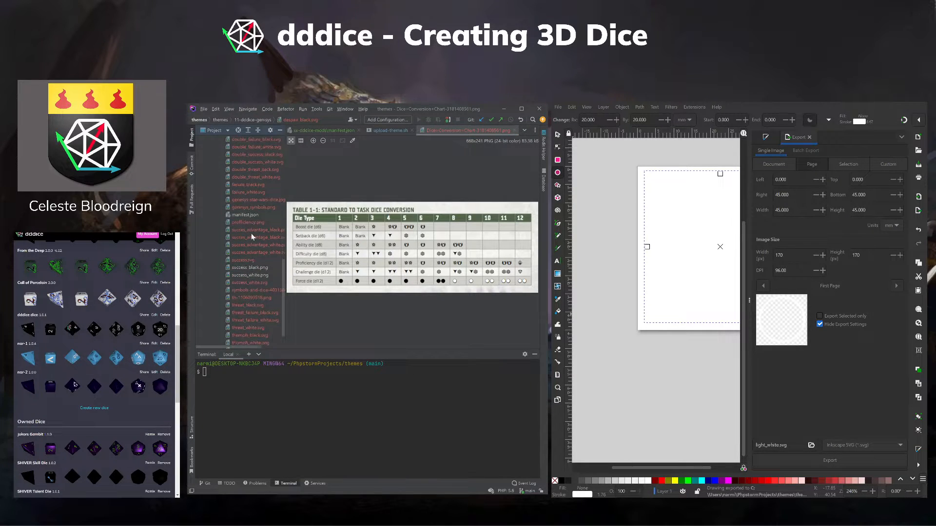
pyautogui.moveTo(285, 213); pyautogui.dragTo(306, 213)
pyautogui.scroll(2, 262, 213)
pyautogui.scroll(4, 260, 229)
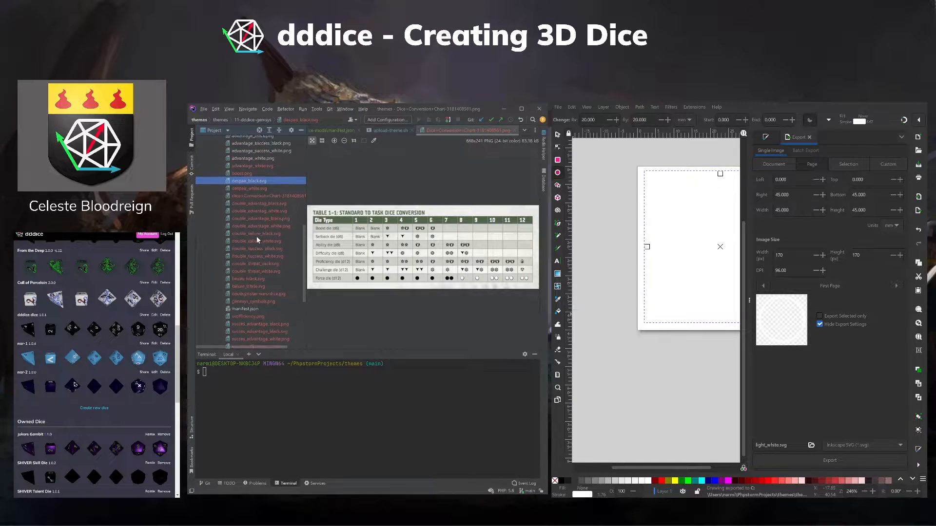
pyautogui.scroll(2, 256, 236)
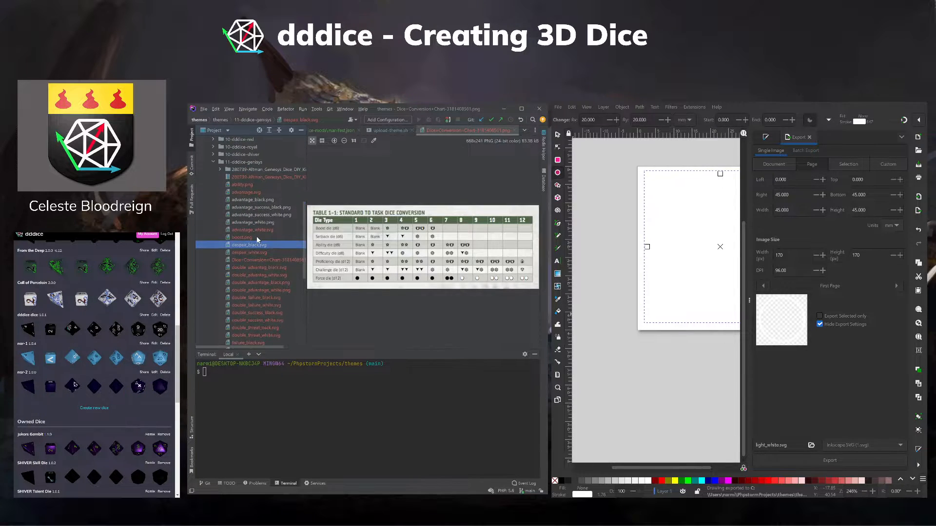
pyautogui.scroll(-2, 256, 265)
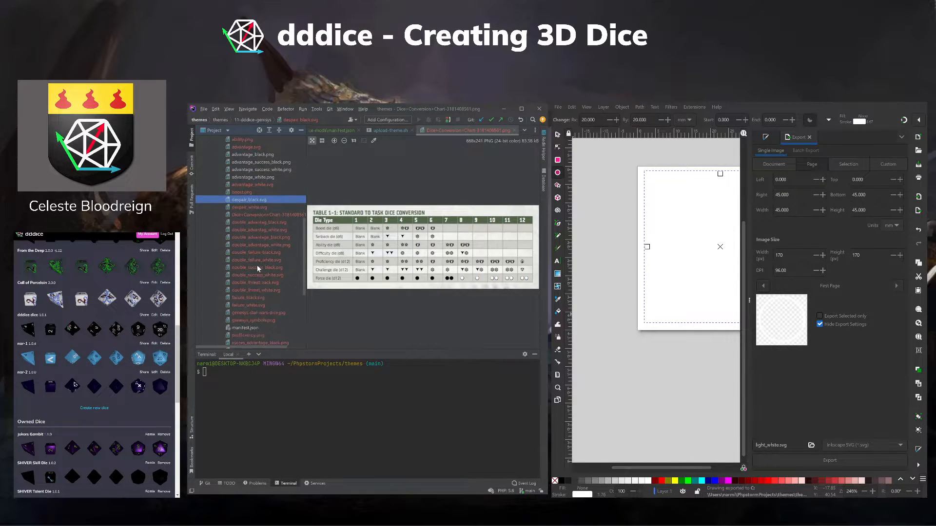
pyautogui.scroll(-2, 256, 265)
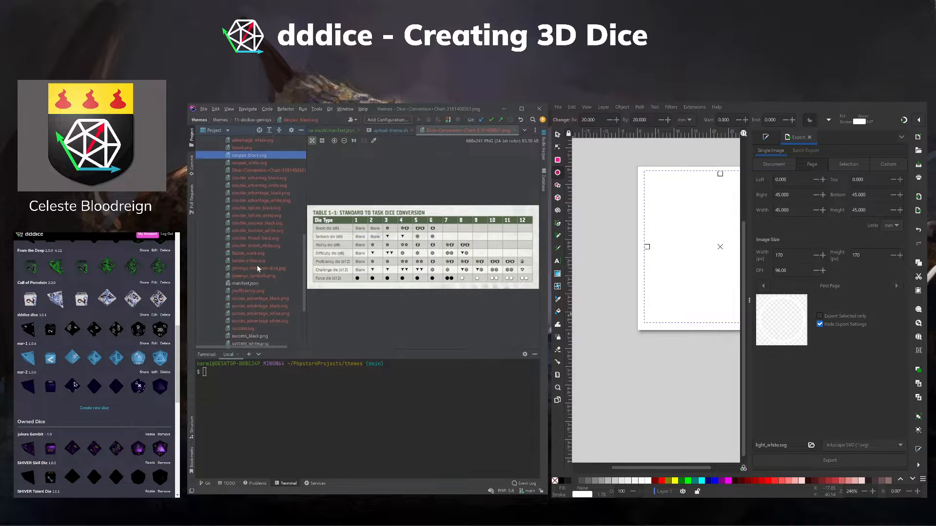
pyautogui.click(247, 199)
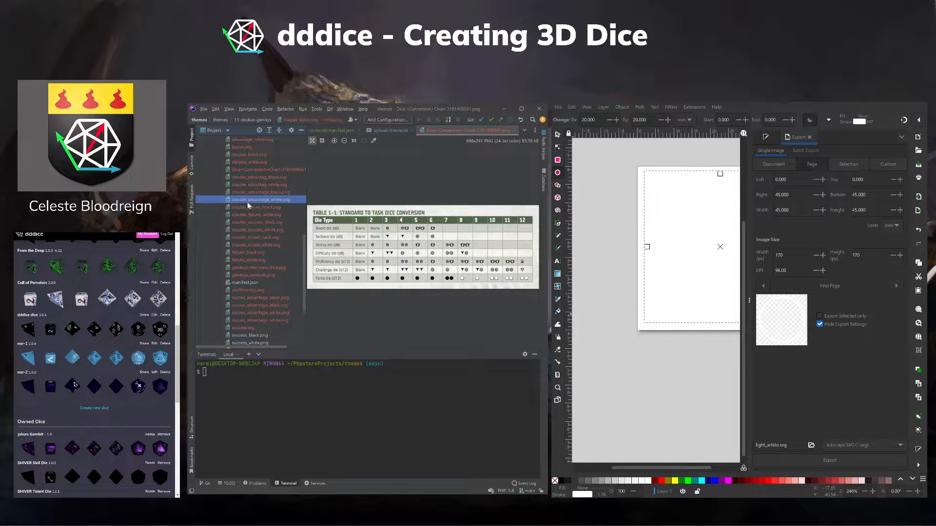
pyautogui.scroll(1, 247, 202)
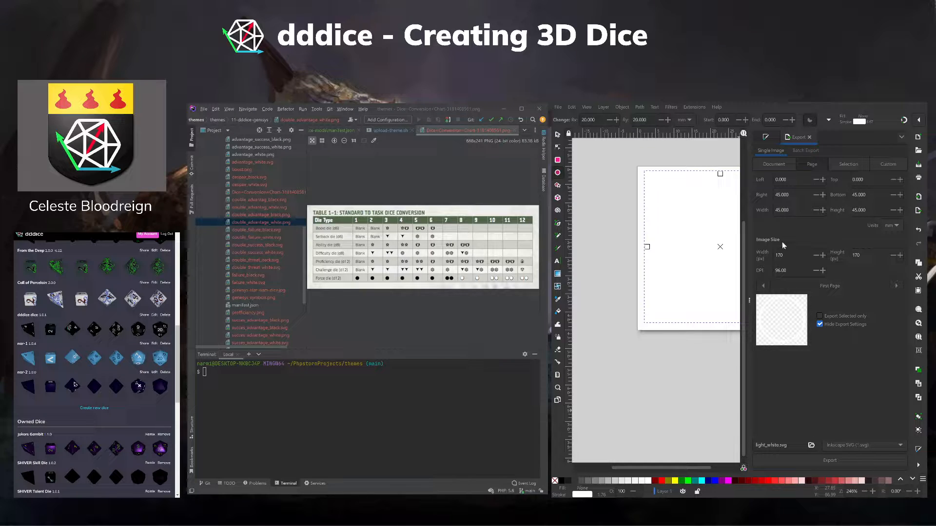
# Return to the 11-dddice-genesys folder entry in the project tree.
pyautogui.click(253, 207)
pyautogui.scroll(6, 243, 195)
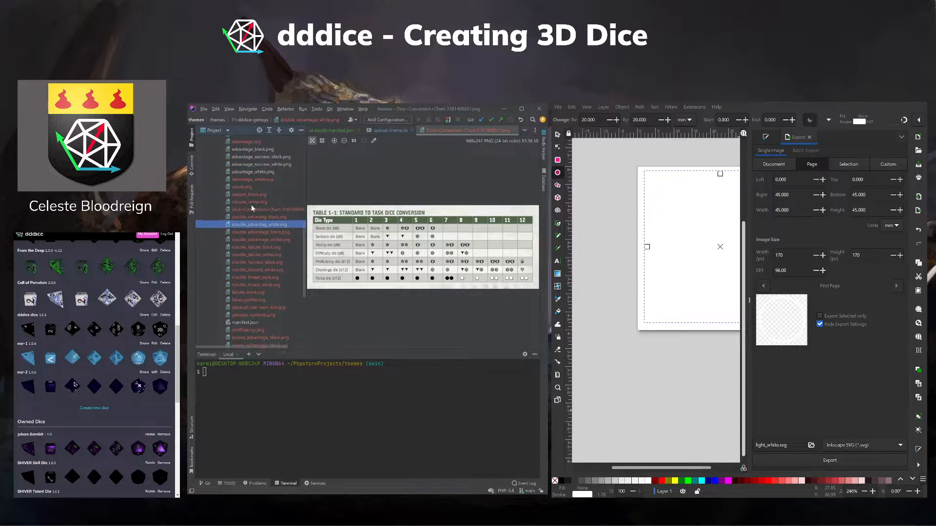
pyautogui.click(242, 230)
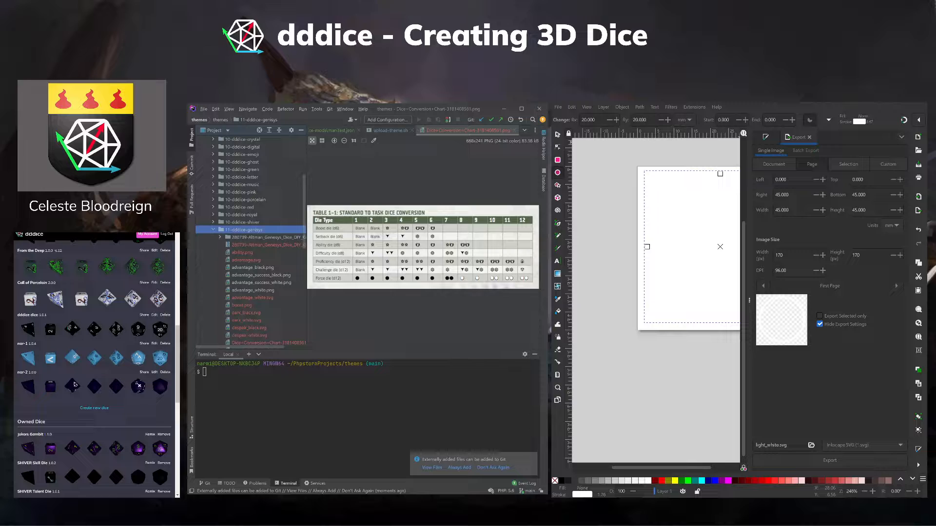
# Close Inkscape's Export and Fill and Stroke dialogs, then switch to dddice and create a new dice theme previewed as a d12.
pyautogui.click(809, 138)
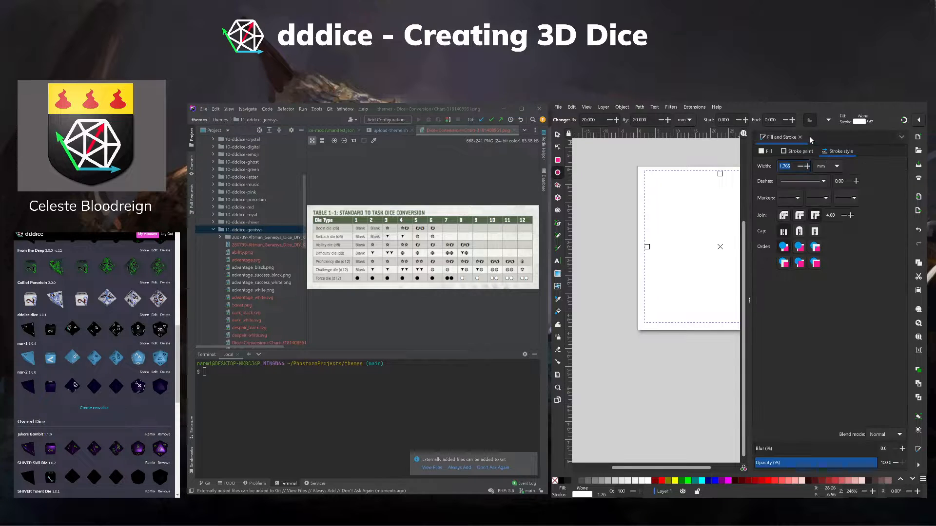
pyautogui.click(800, 137)
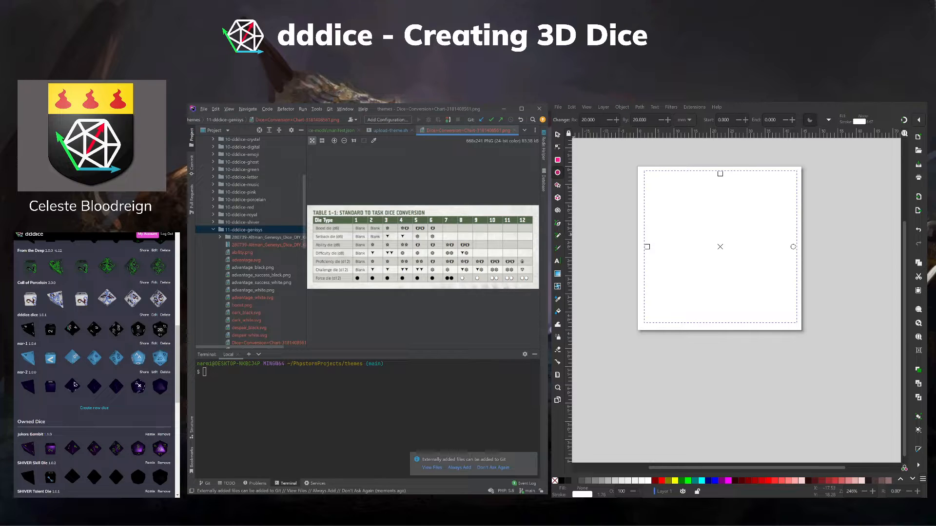
pyautogui.click(96, 409)
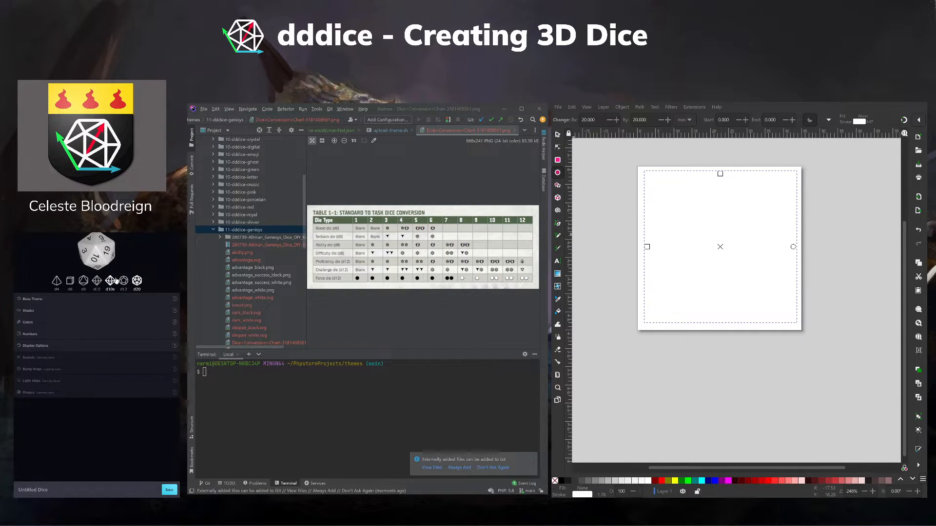
pyautogui.click(124, 281)
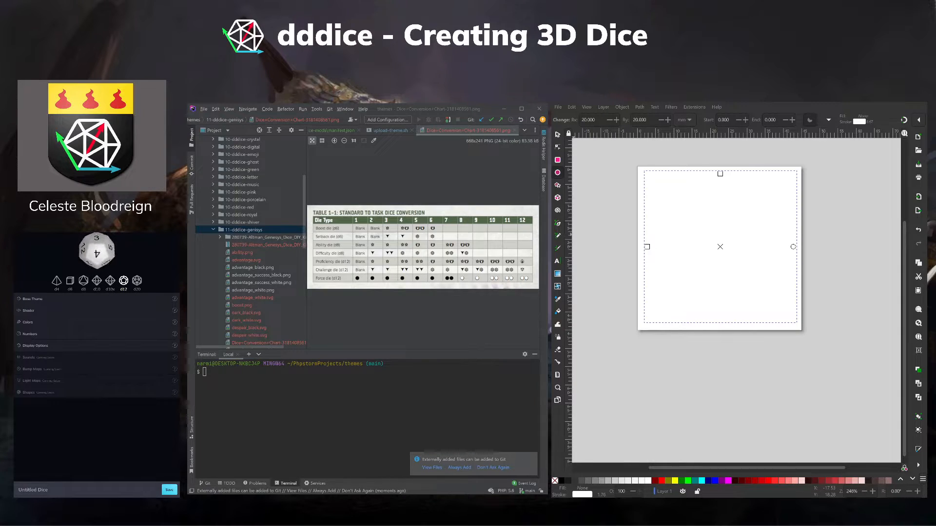
# Browse the 11-dddice-genesys files in PhpStorm, including the Genesys dice DIY kit subfolder, and open the symbols-and-dice reference image.
pyautogui.click(266, 255)
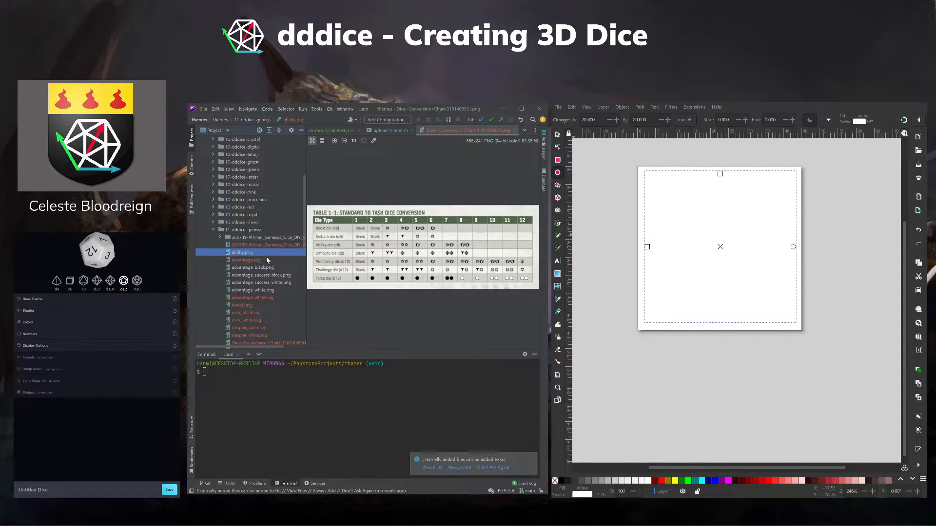
pyautogui.click(252, 320)
pyautogui.scroll(-2, 253, 318)
pyautogui.click(264, 298)
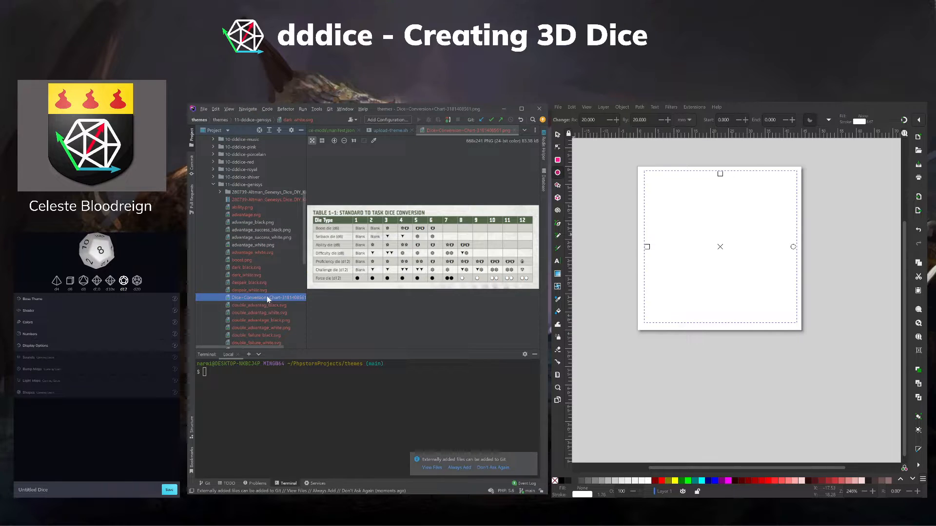
pyautogui.scroll(-1, 267, 295)
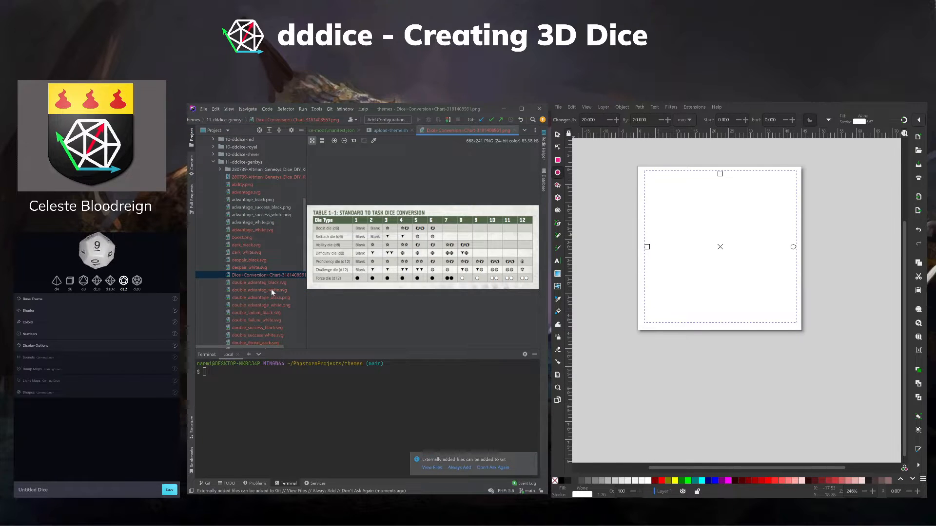
pyautogui.click(220, 169)
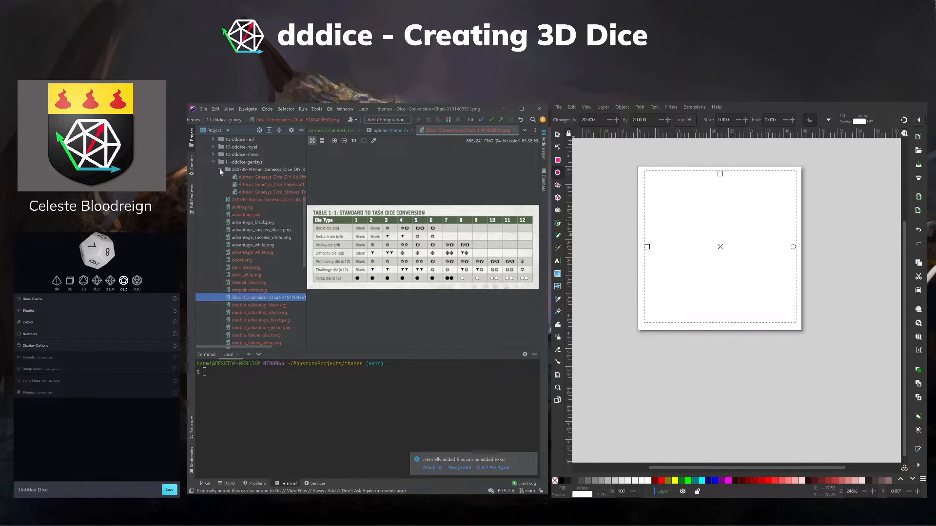
pyautogui.click(282, 179)
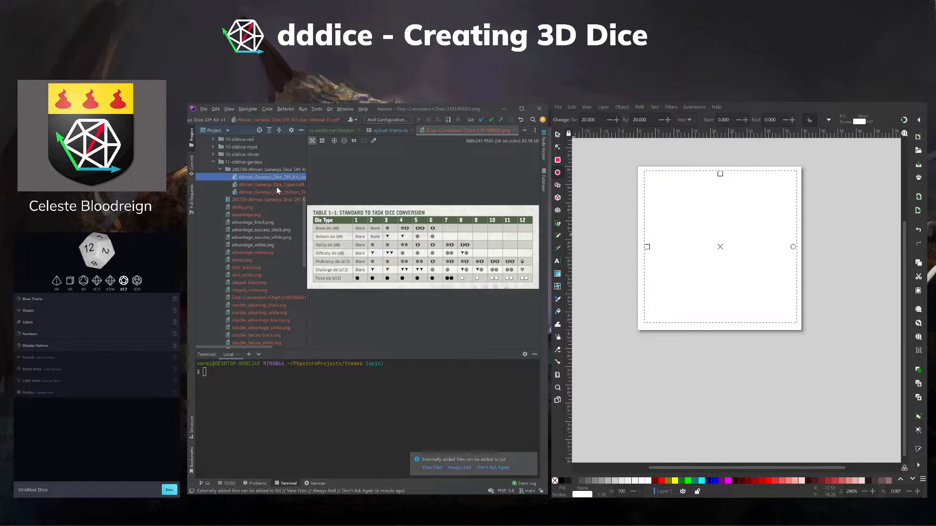
pyautogui.scroll(-2, 265, 293)
pyautogui.scroll(-1, 267, 292)
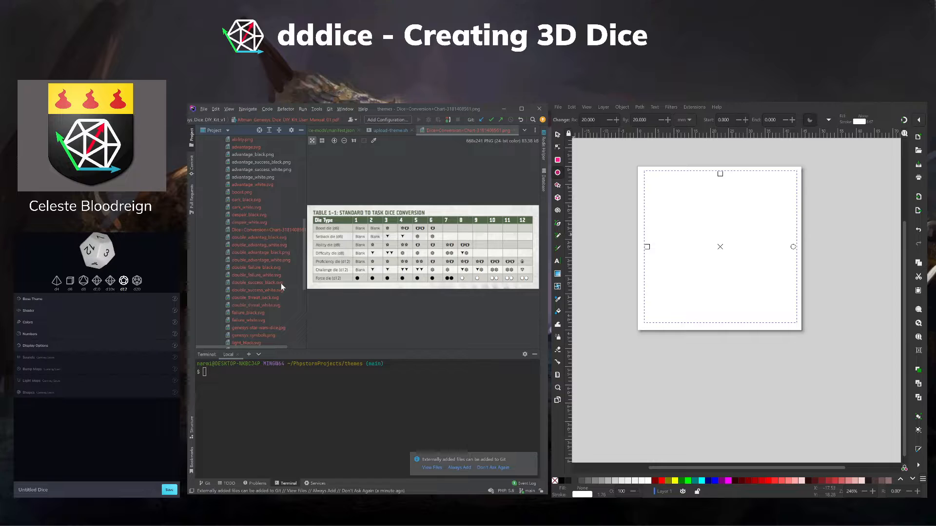
pyautogui.scroll(-1, 281, 283)
pyautogui.scroll(-4, 277, 283)
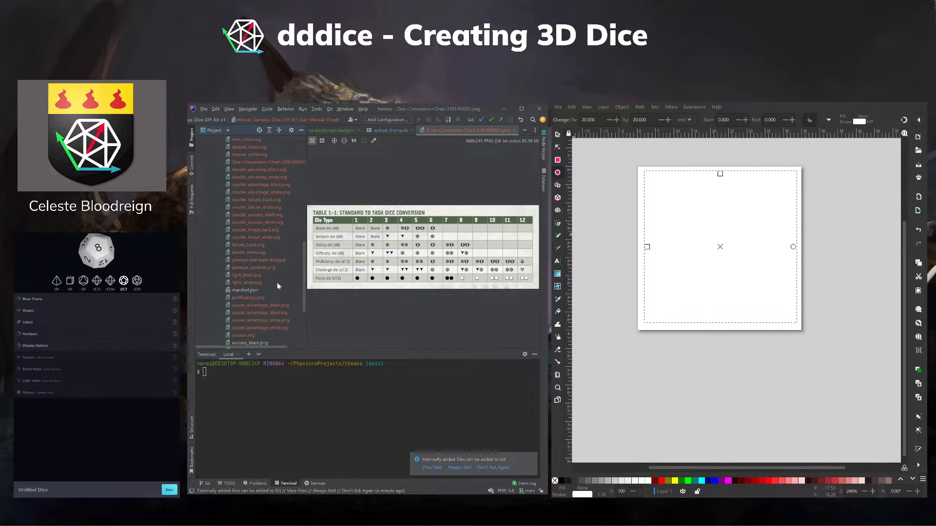
pyautogui.doubleClick(284, 320)
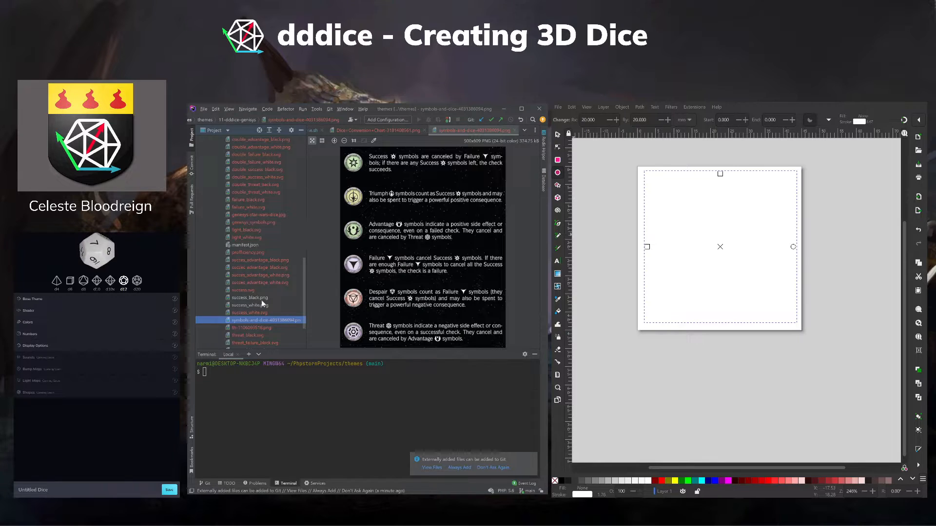
# View the th-1106093518.png symbol sheet, success.svg and the proficiency die's PNG face sheet.
pyautogui.click(253, 312)
pyautogui.scroll(-2, 263, 312)
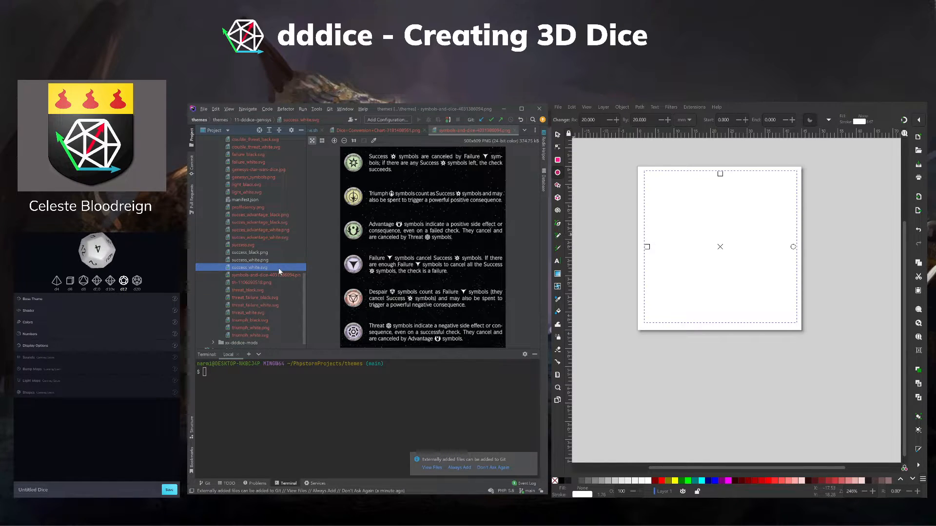
pyautogui.doubleClick(267, 283)
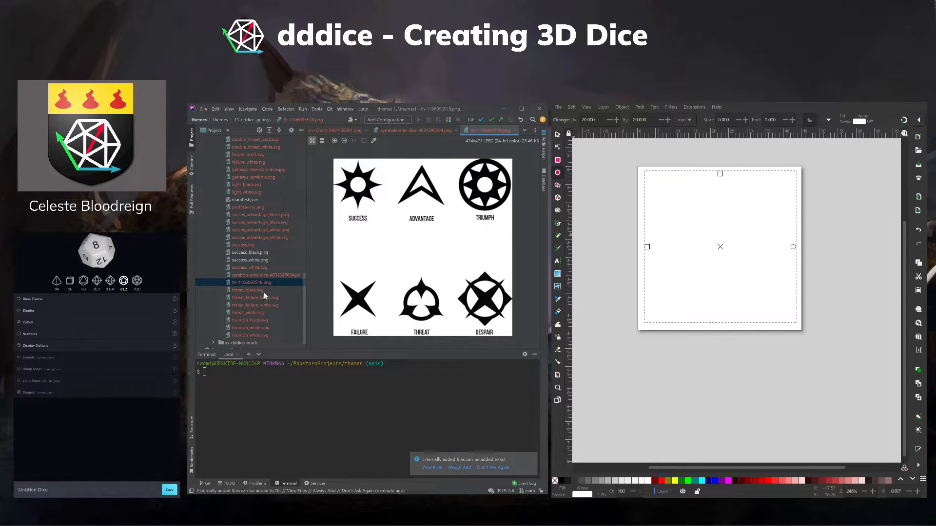
pyautogui.doubleClick(245, 245)
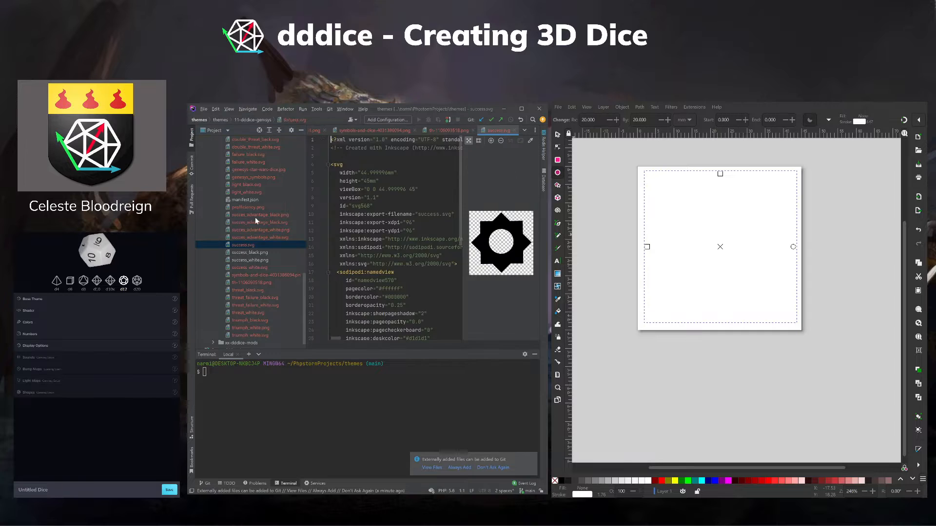
pyautogui.doubleClick(255, 205)
# View the black and white success-advantage PNG and SVG files and return to the proficiency face sheet.
pyautogui.click(271, 214)
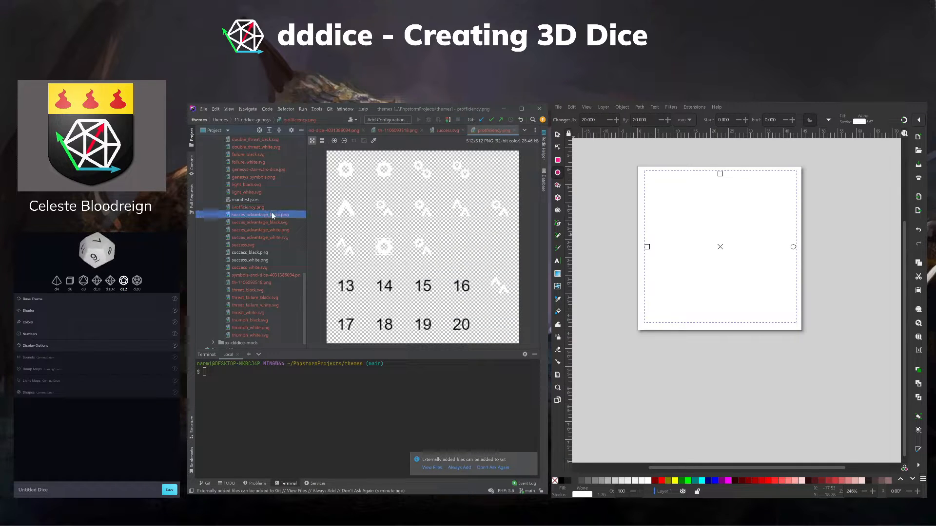
pyautogui.doubleClick(271, 214)
pyautogui.doubleClick(272, 222)
pyautogui.doubleClick(273, 230)
pyautogui.click(273, 237)
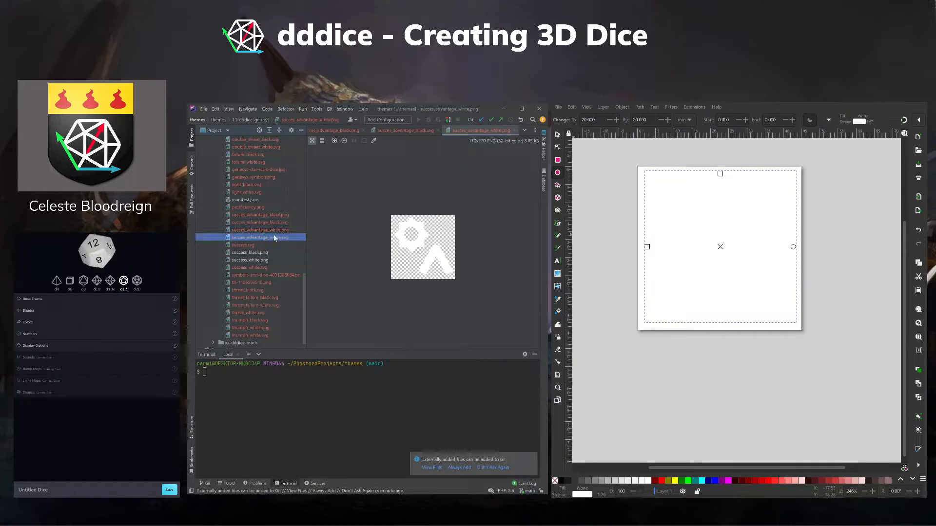
pyautogui.doubleClick(273, 237)
pyautogui.doubleClick(241, 207)
# View genesys-star-wars-dice.jpg, then reopen the dice conversion chart as the face reference.
pyautogui.click(249, 178)
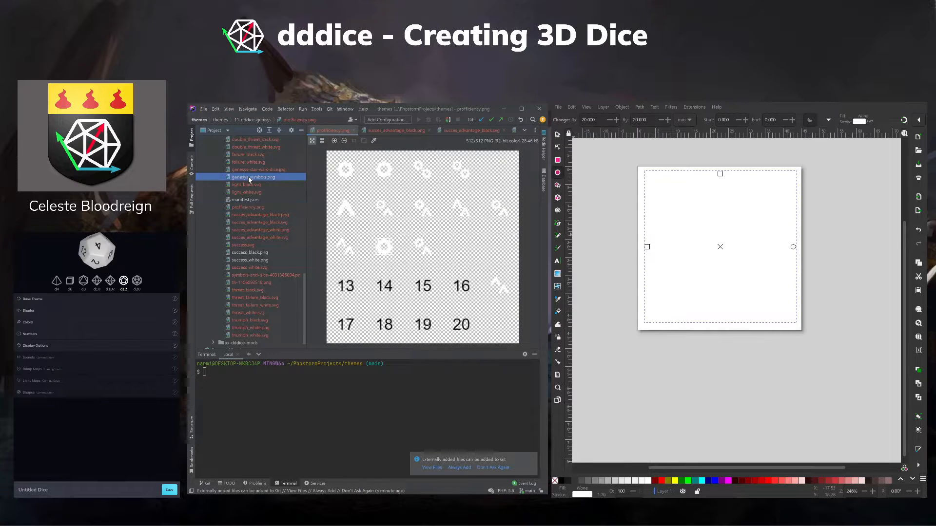
pyautogui.click(257, 169)
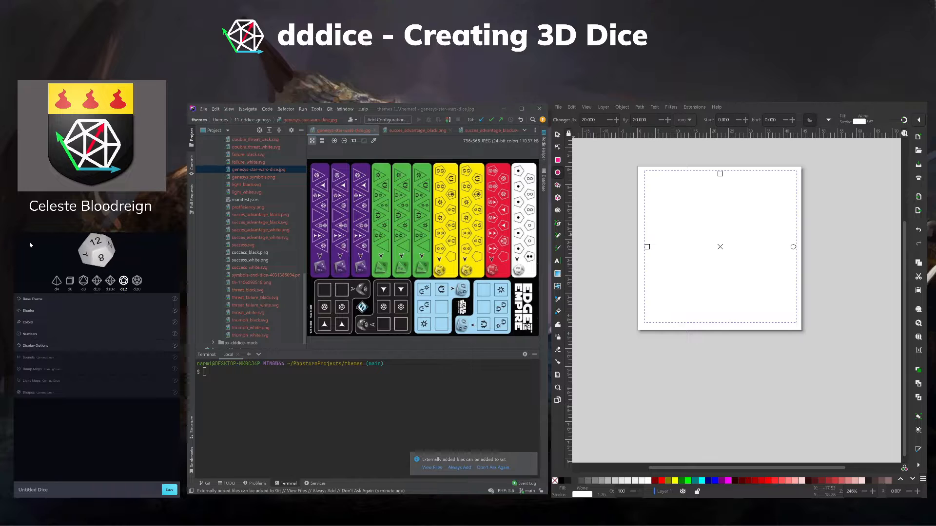
pyautogui.click(276, 170)
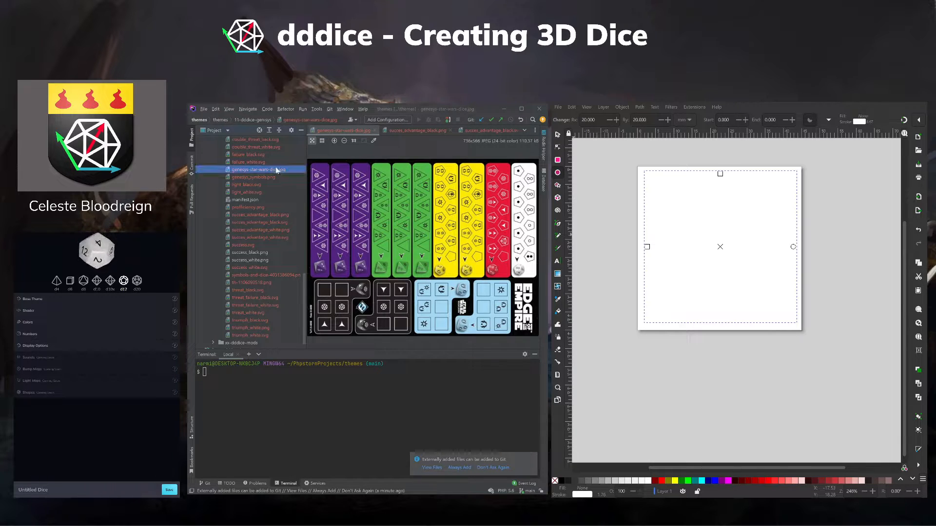
pyautogui.scroll(5, 277, 185)
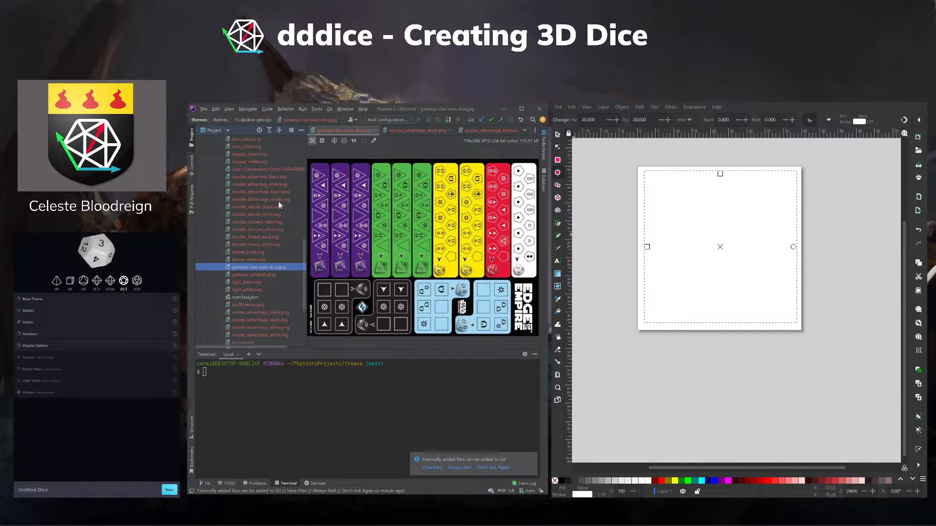
pyautogui.scroll(2, 279, 204)
pyautogui.doubleClick(273, 207)
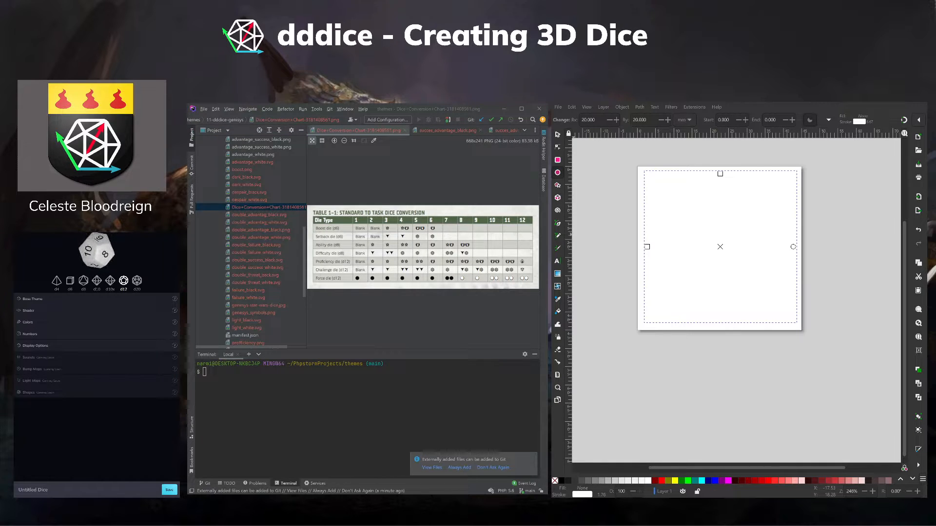
# In dddice, show the new theme's colour and number settings, set the number colour to black and add a custom face.
pyautogui.click(41, 322)
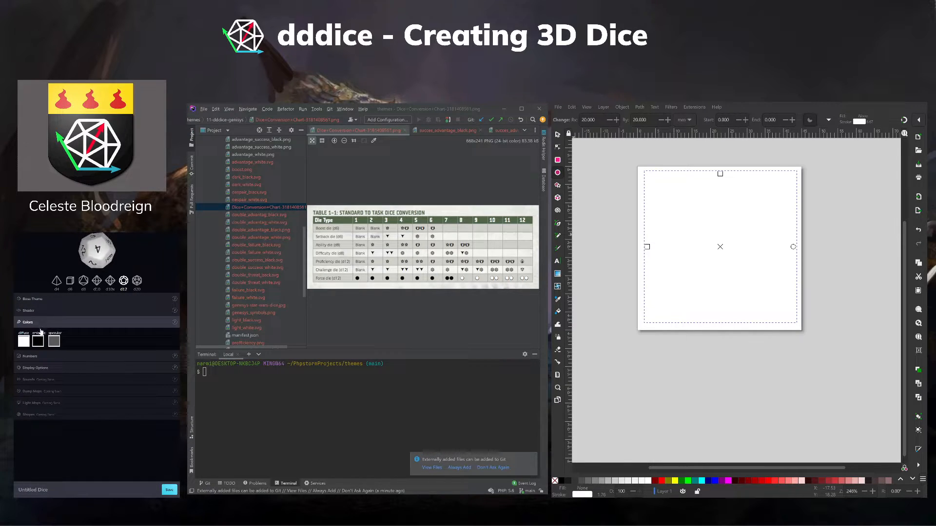
pyautogui.click(31, 357)
pyautogui.click(22, 381)
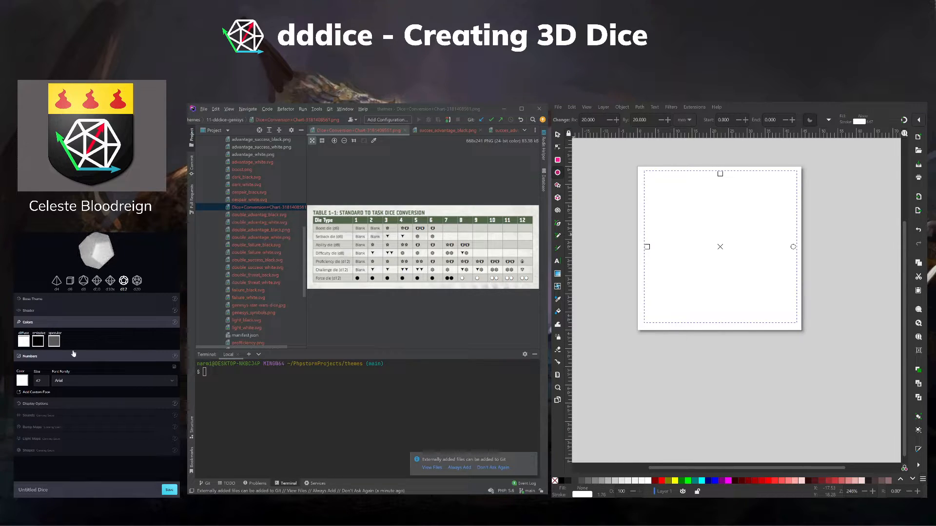
pyautogui.click(36, 393)
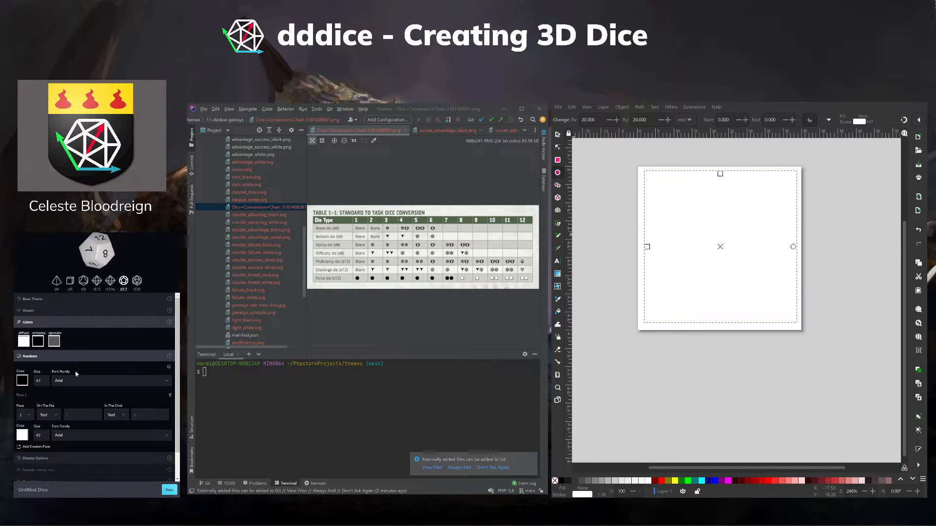
# Set custom face 1 to display an image on the die, using dark_black.svg.
pyautogui.scroll(-1, 84, 354)
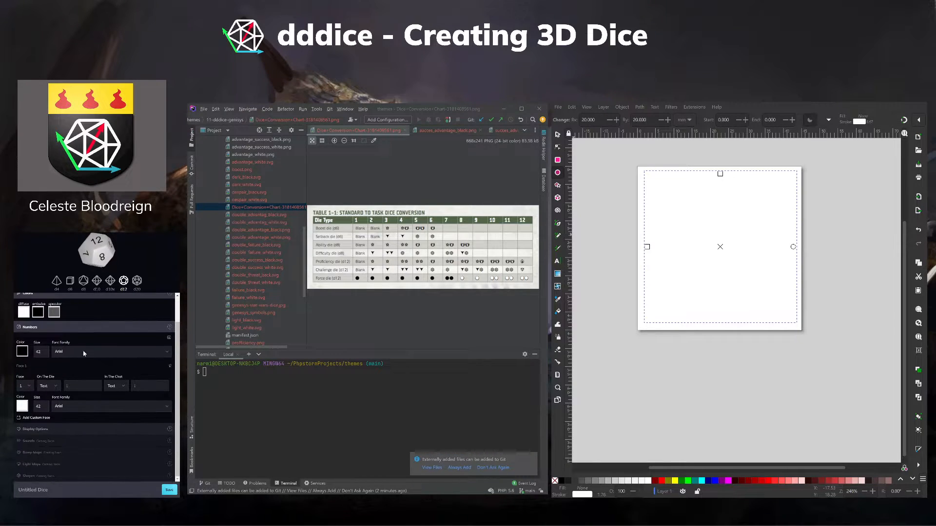
pyautogui.click(20, 385)
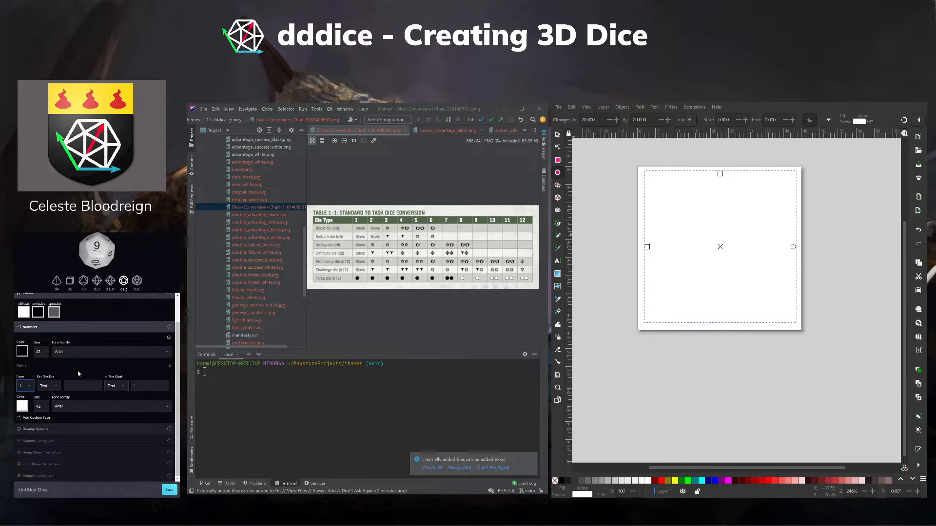
pyautogui.click(78, 372)
pyautogui.click(52, 386)
pyautogui.click(52, 396)
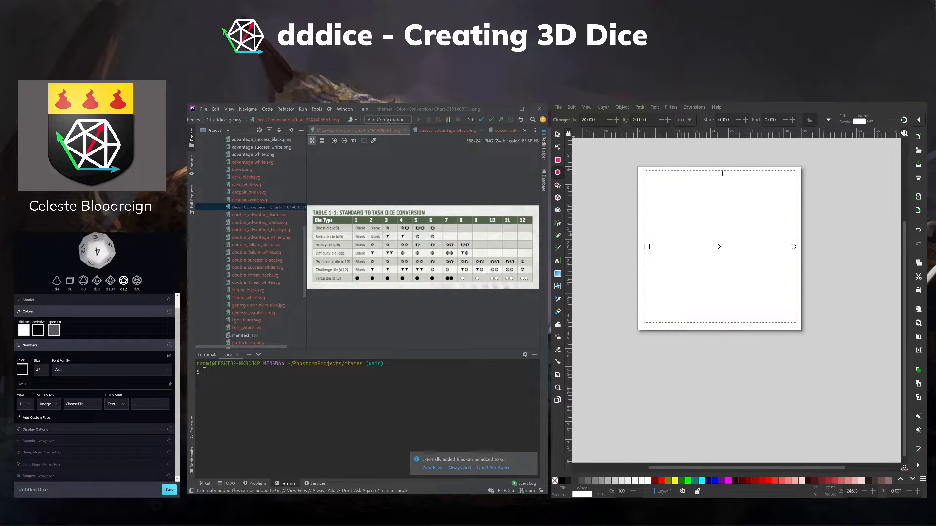
# Set face 1 to display an image in the chat, using dark_white.svg.
pyautogui.click(115, 408)
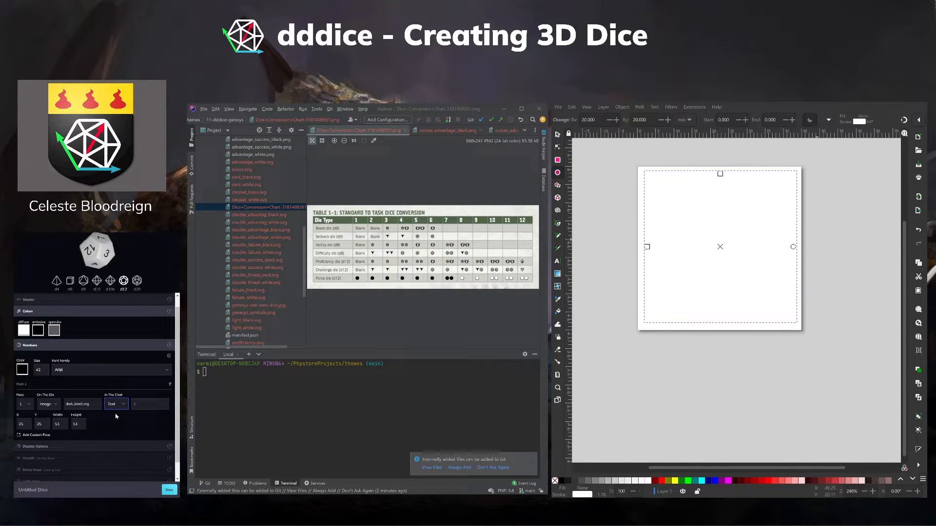
pyautogui.click(118, 417)
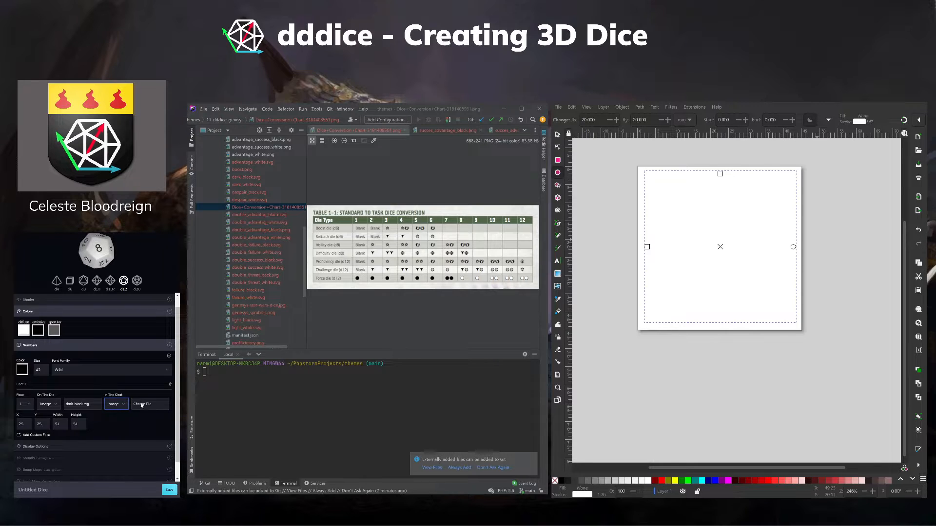
pyautogui.click(144, 405)
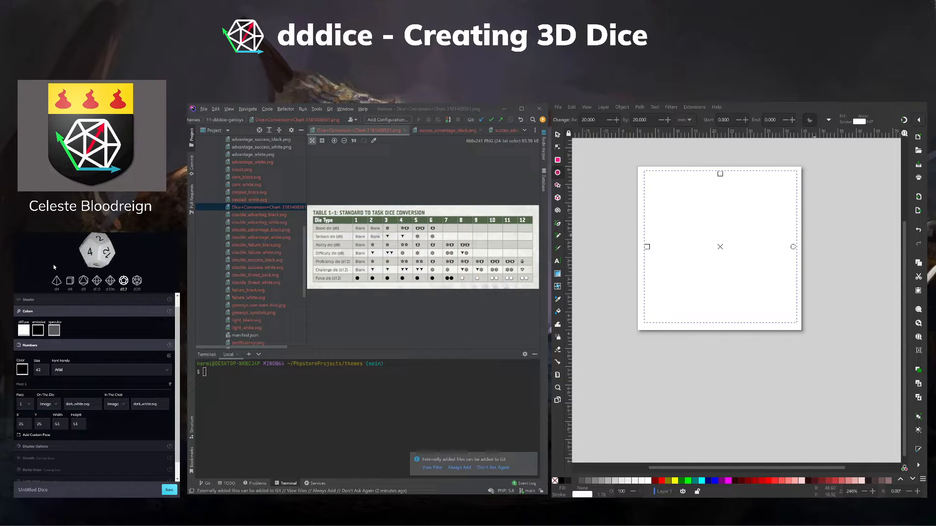
# Change the die's diffuse colour to black and face 1's on-die image to dark_white.svg.
pyautogui.click(29, 364)
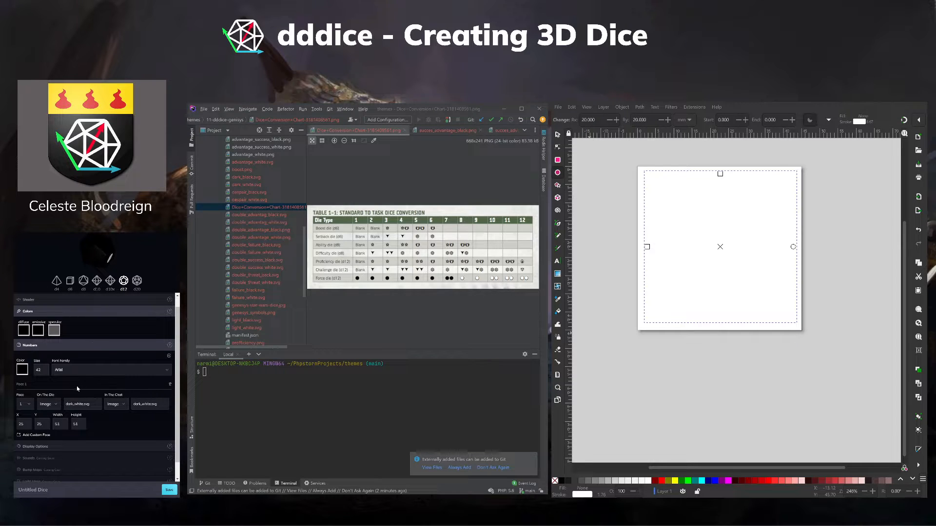
# Add a second custom face for face 2 of the d12.
pyautogui.click(28, 435)
pyautogui.scroll(-1, 39, 419)
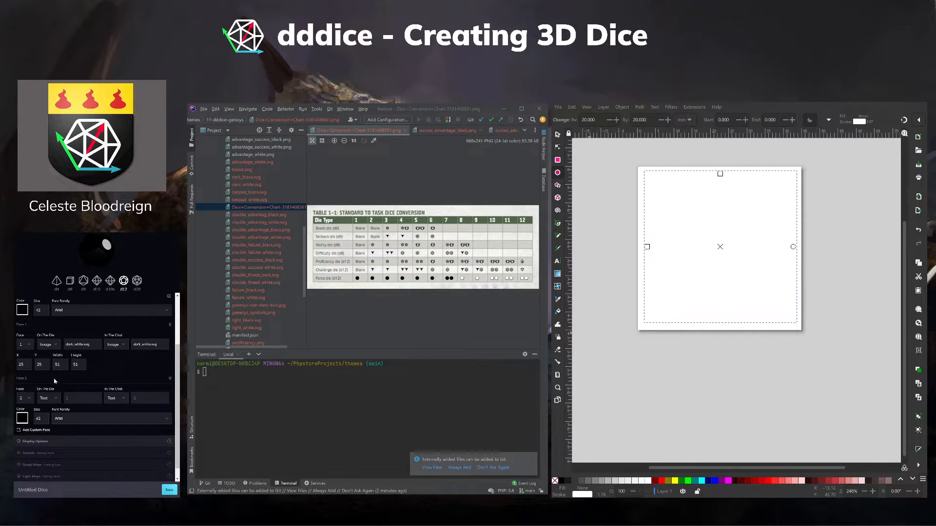
# Set face 2 to use dark_white.svg on the die and in the chat, and add custom face 3 with the same images.
pyautogui.click(54, 409)
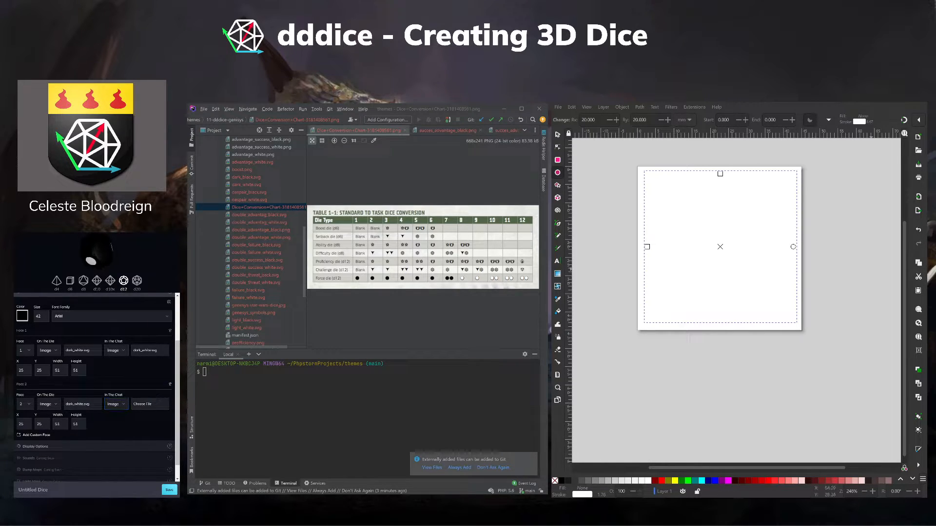
pyautogui.scroll(-1, 95, 370)
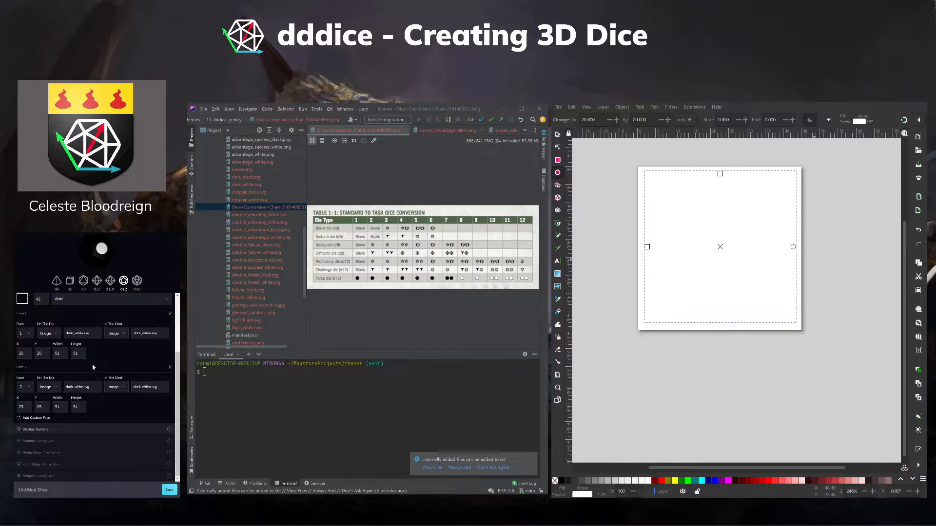
pyautogui.click(26, 418)
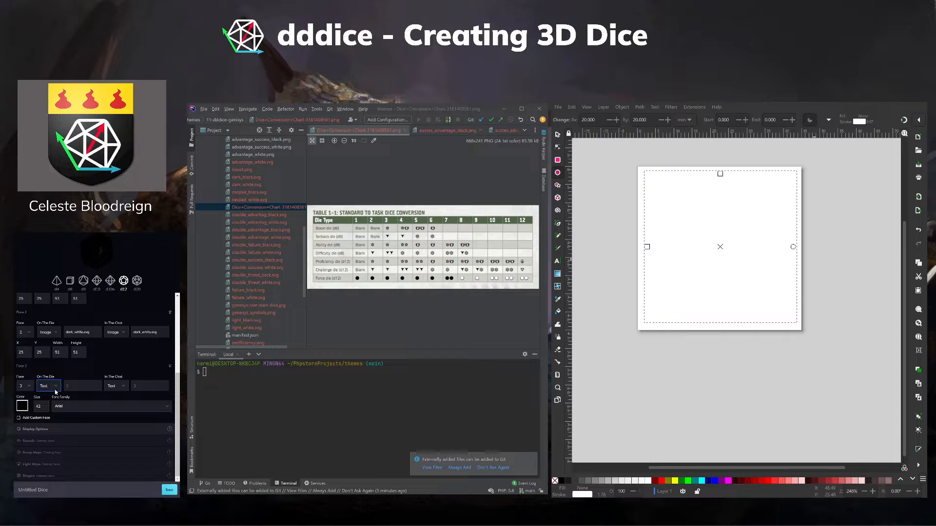
pyautogui.click(55, 395)
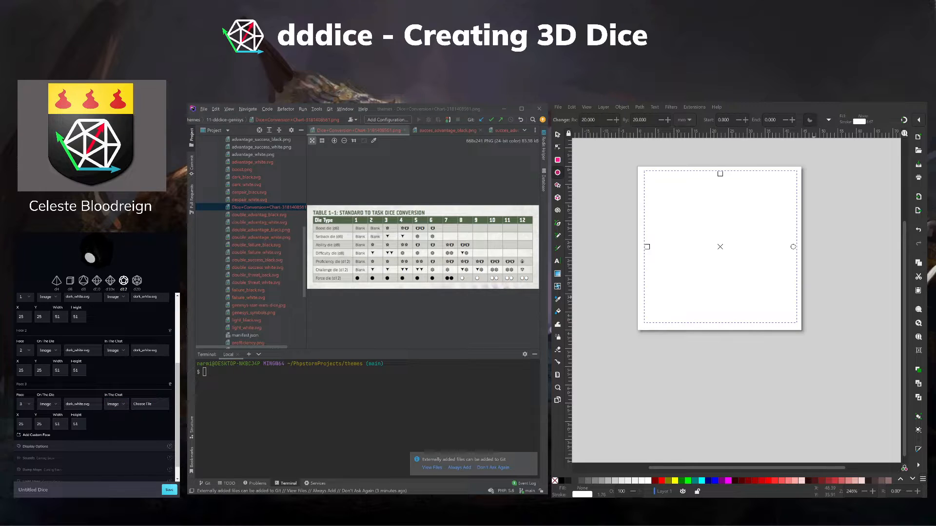
pyautogui.scroll(-1, 93, 335)
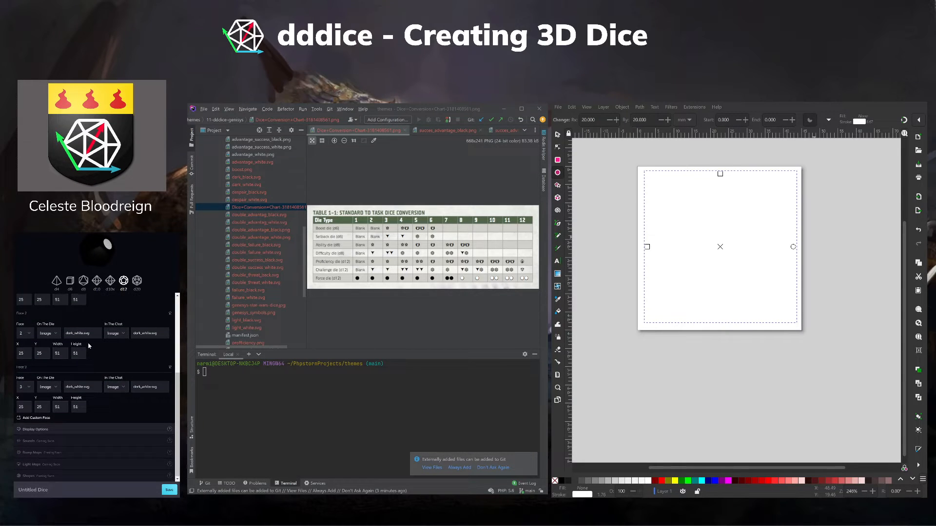
# Add custom face 4 using dark_white.svg as the image both on the die and in the chat.
pyautogui.click(34, 418)
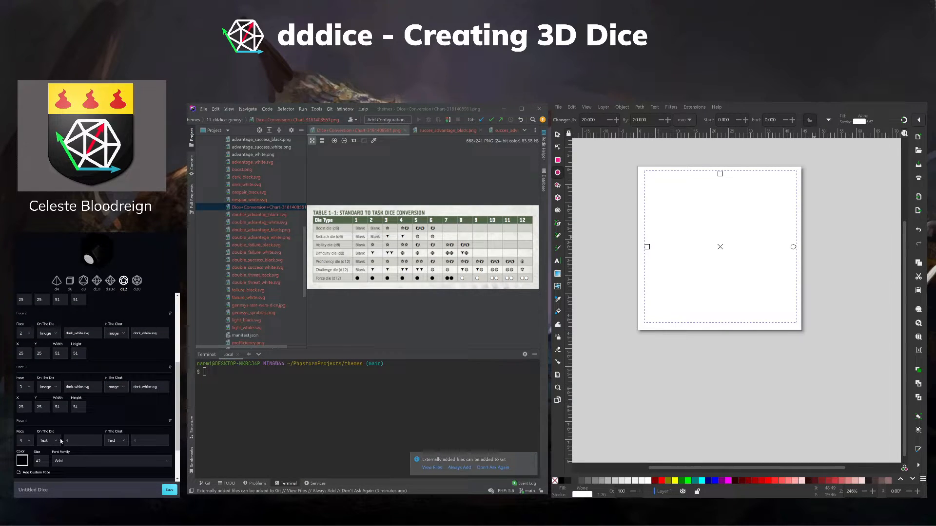
pyautogui.click(51, 453)
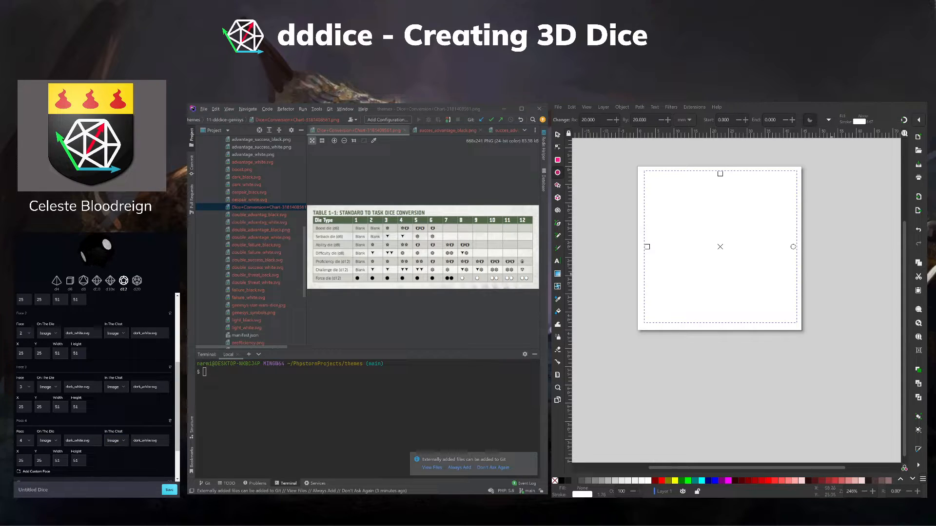
pyautogui.scroll(-1, 120, 401)
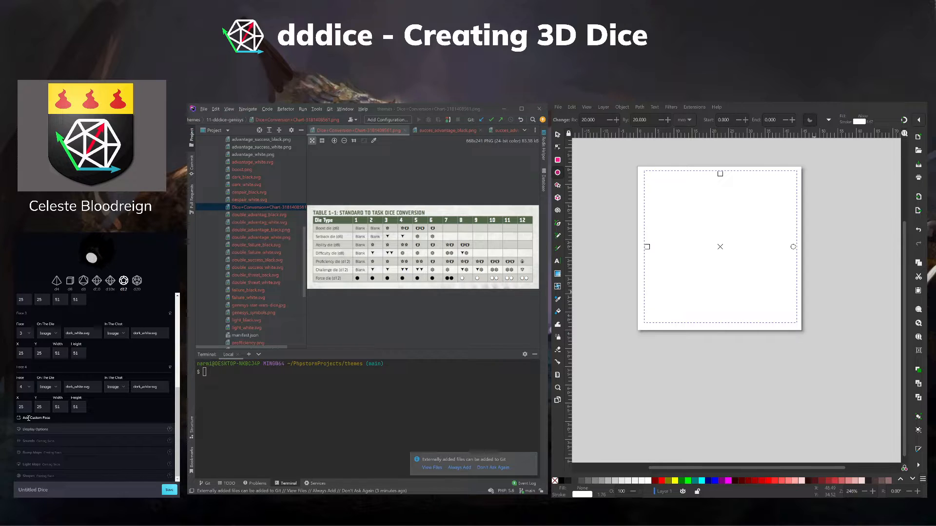
# Add custom face 5 and give it the dark_white.svg image on the die and in the chat.
pyautogui.click(28, 418)
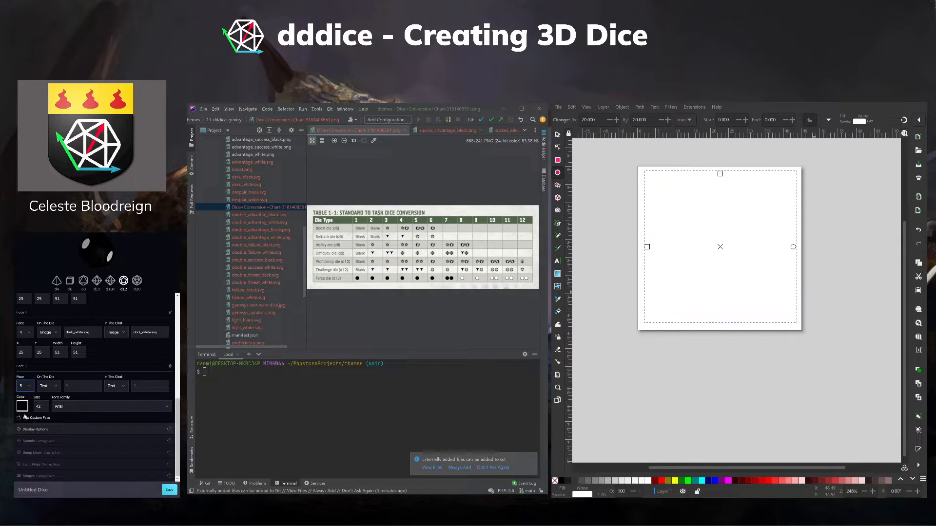
pyautogui.click(57, 386)
pyautogui.click(54, 396)
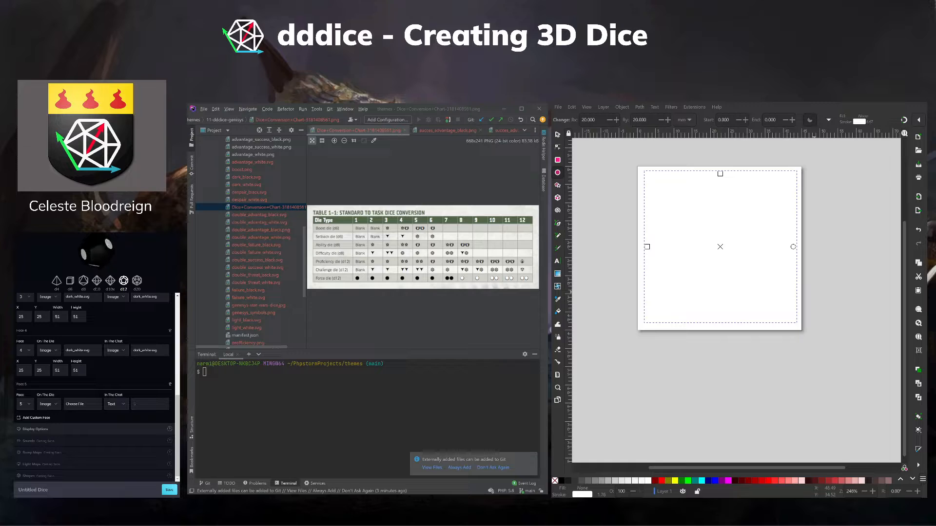
pyautogui.click(120, 408)
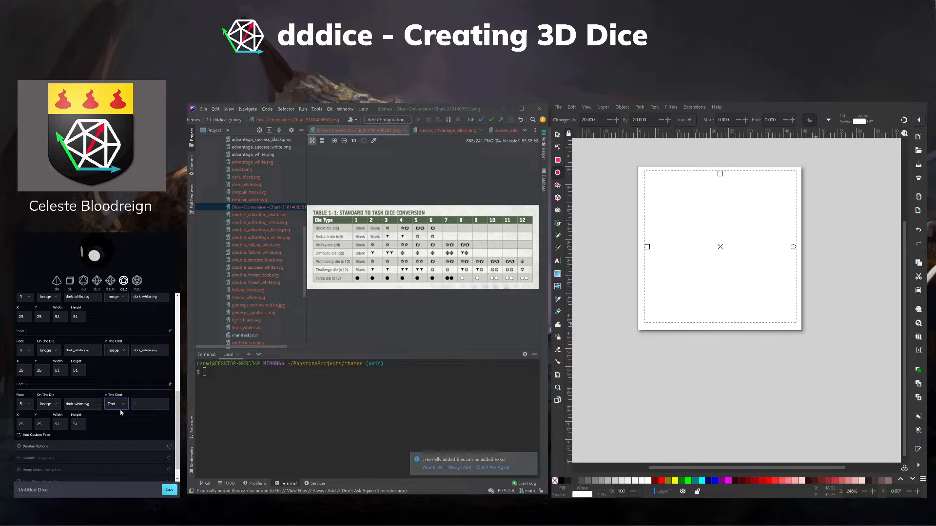
pyautogui.click(122, 417)
pyautogui.click(150, 402)
pyautogui.scroll(-1, 100, 386)
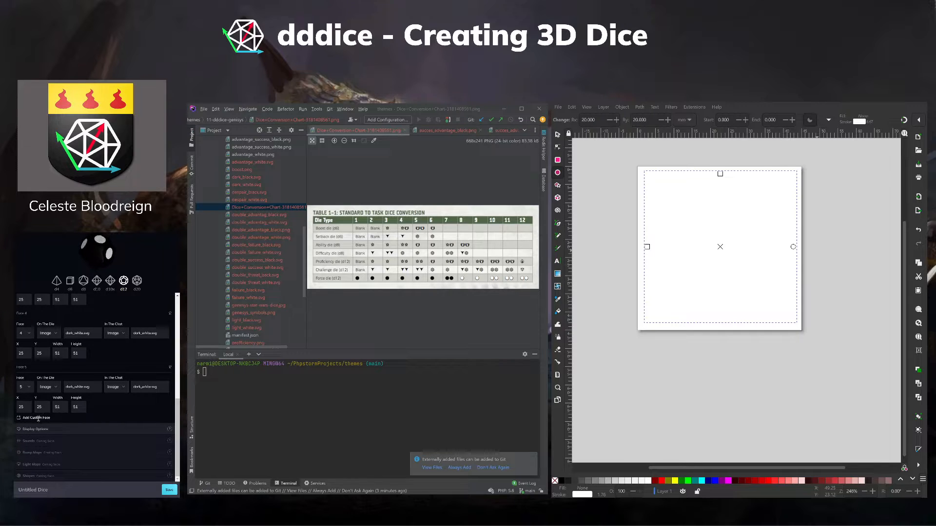
# Add custom face 6 with dark_white.svg on the die and in the chat, and add an entry for face 7.
pyautogui.click(39, 418)
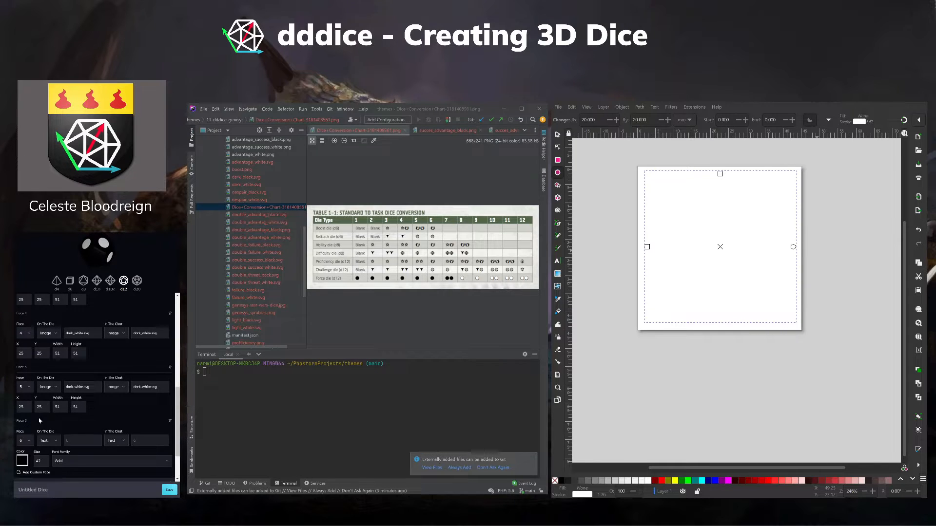
pyautogui.click(48, 448)
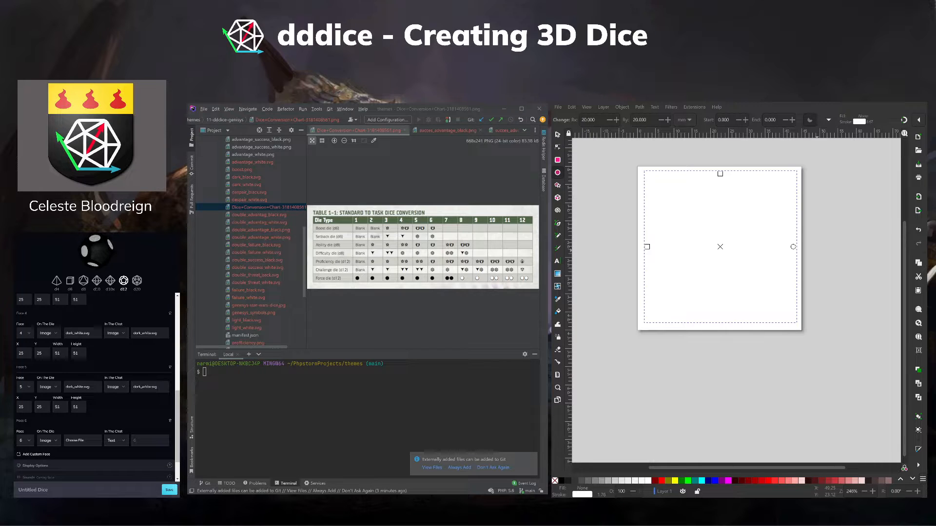
pyautogui.click(114, 441)
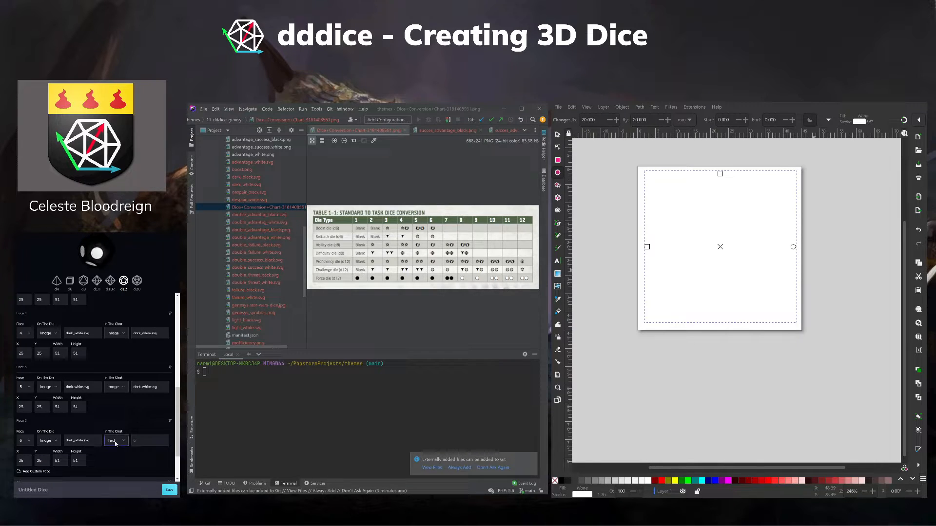
pyautogui.click(116, 451)
pyautogui.scroll(-1, 121, 397)
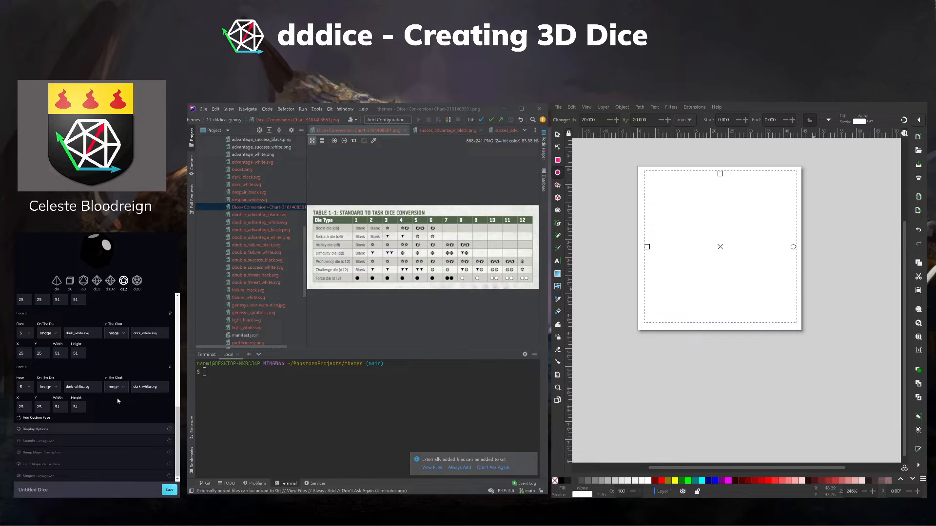
pyautogui.click(30, 419)
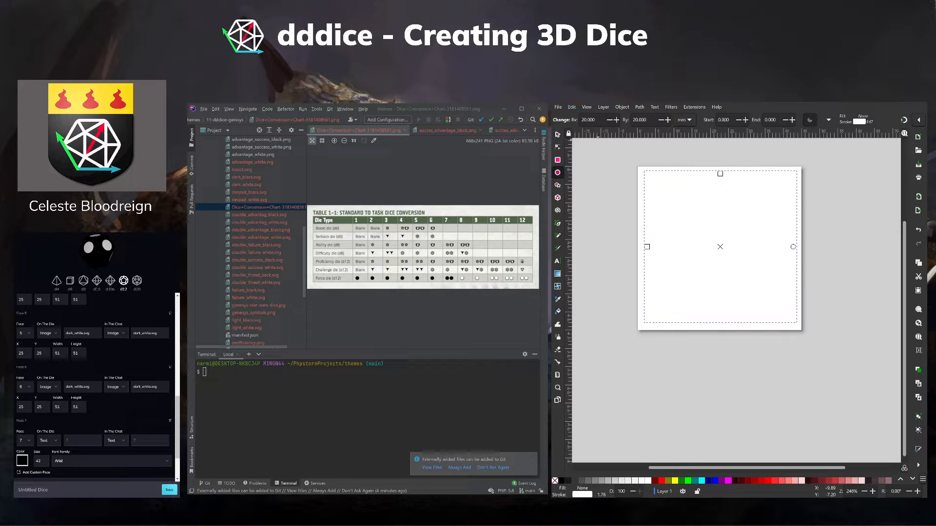
# In Inkscape, set the existing circle's horizontal and vertical radii to 10 mm and make its stroke black.
pyautogui.click(558, 135)
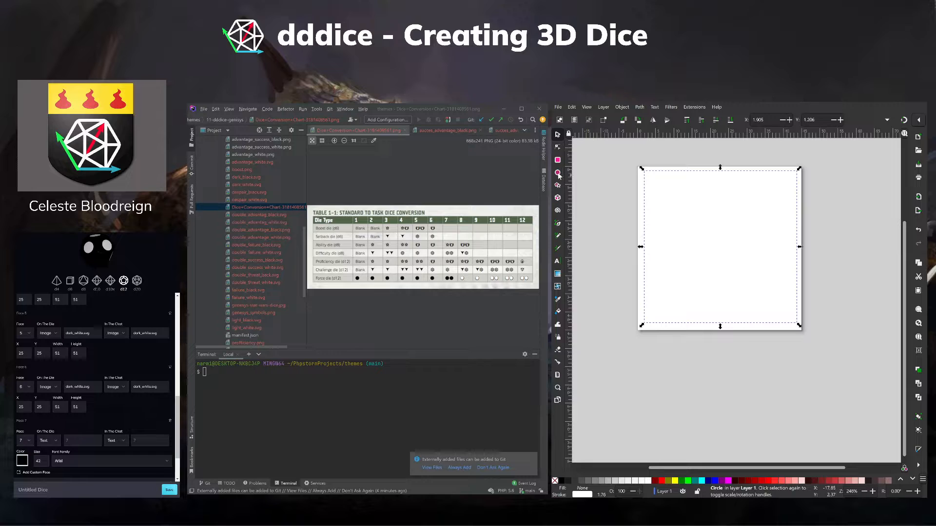
pyautogui.press('e')
pyautogui.click(584, 119)
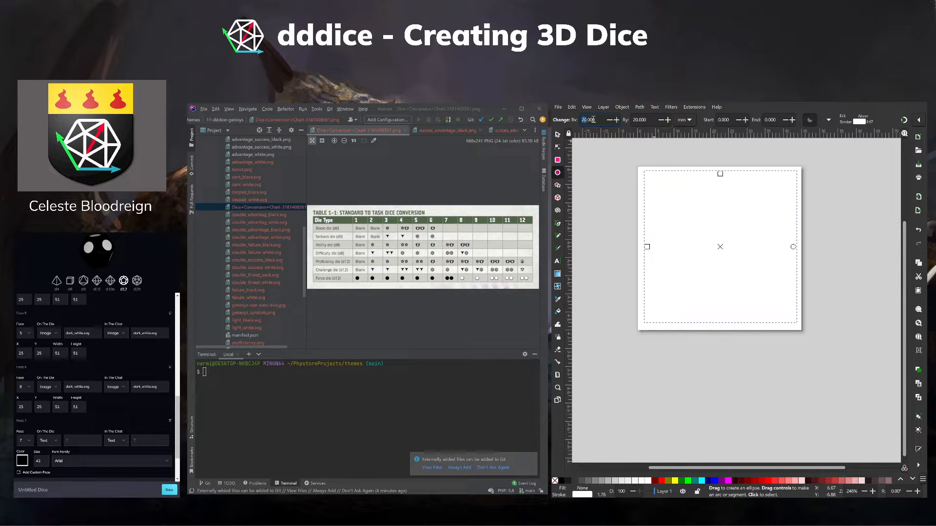
pyautogui.write('10')
pyautogui.doubleClick(635, 119)
pyautogui.write('10')
pyautogui.press('Return')
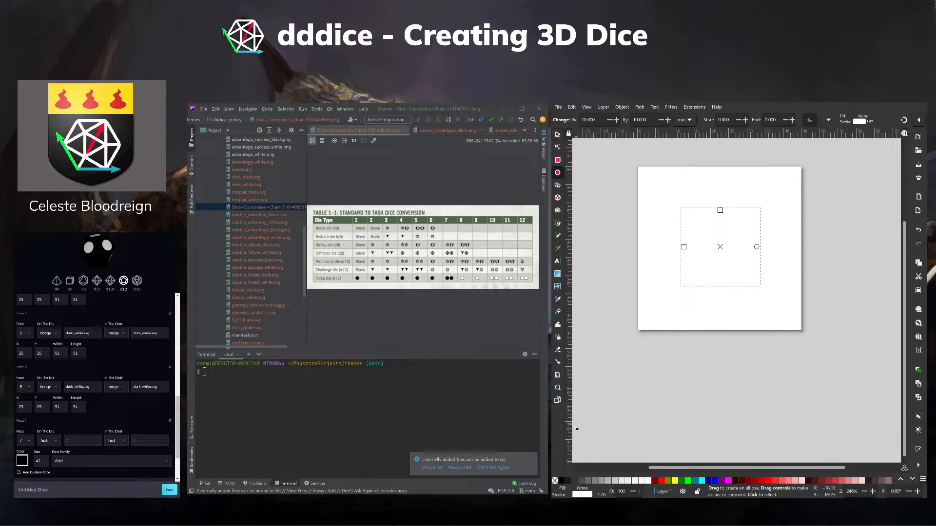
pyautogui.moveTo(574, 491); pyautogui.dragTo(579, 495)
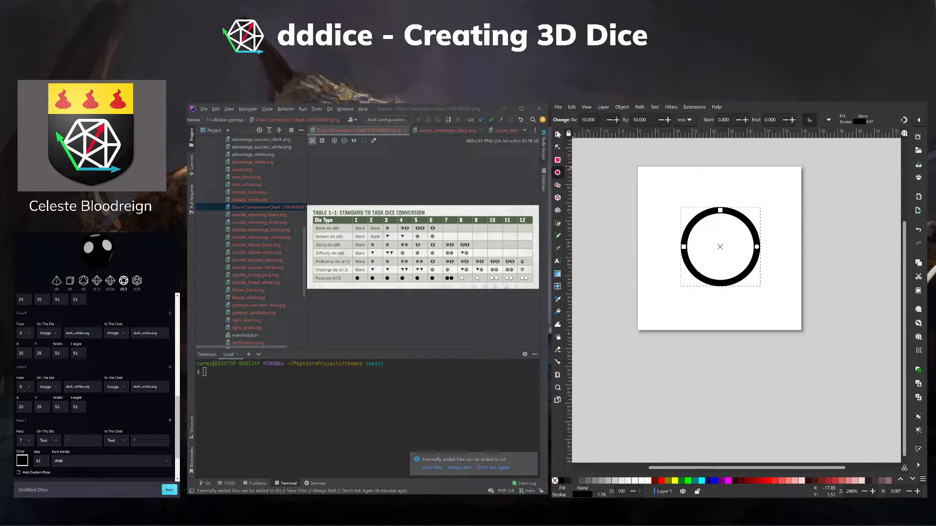
# Move the circle to the page's upper-left corner and place a copy of it in the lower-right corner.
pyautogui.press('s')
pyautogui.moveTo(701, 222); pyautogui.dragTo(658, 185)
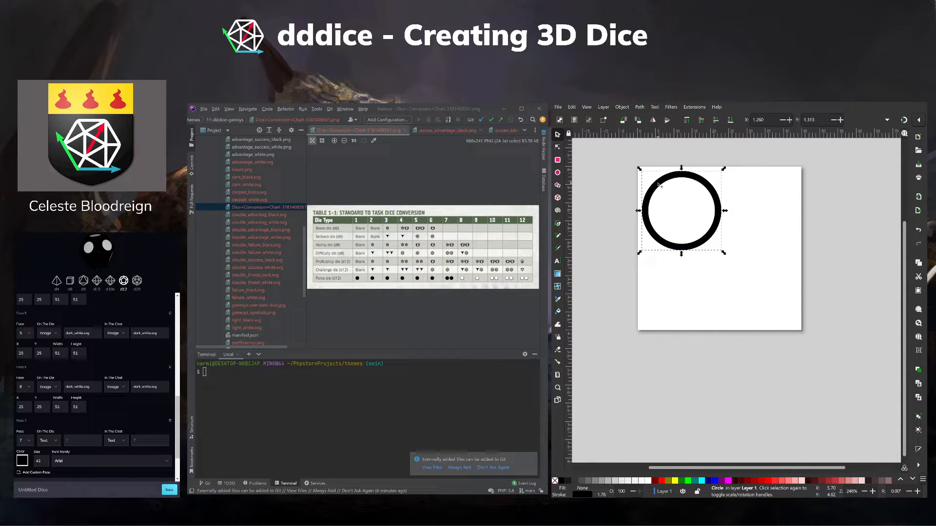
pyautogui.hotkey('ctrl', 'v')
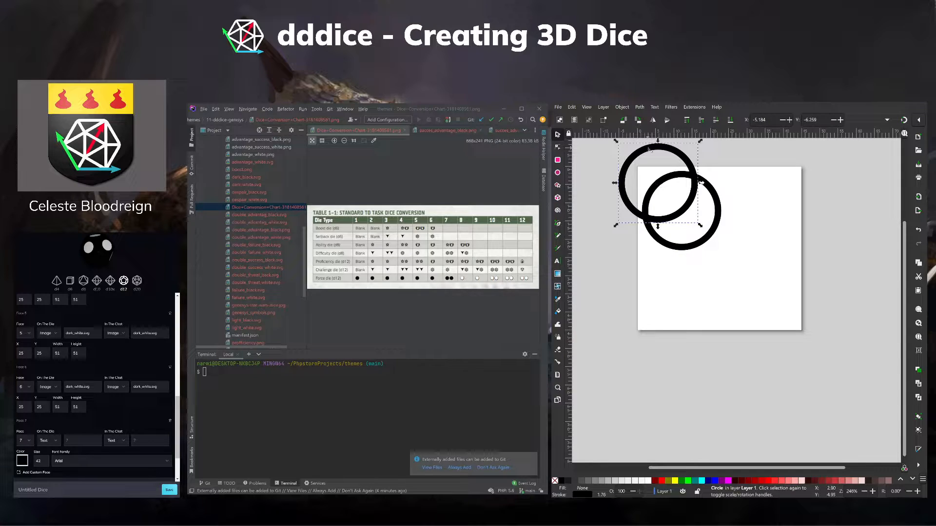
pyautogui.moveTo(658, 184); pyautogui.dragTo(753, 253)
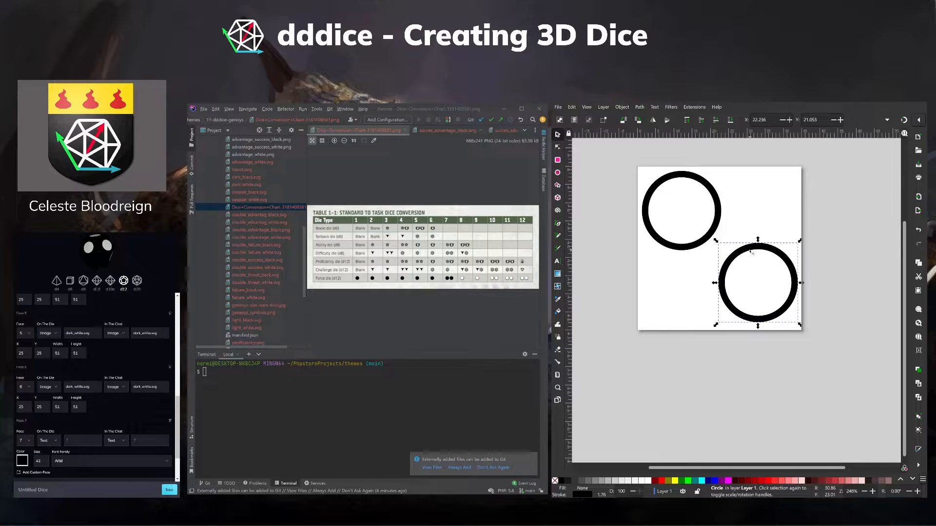
pyautogui.click(853, 205)
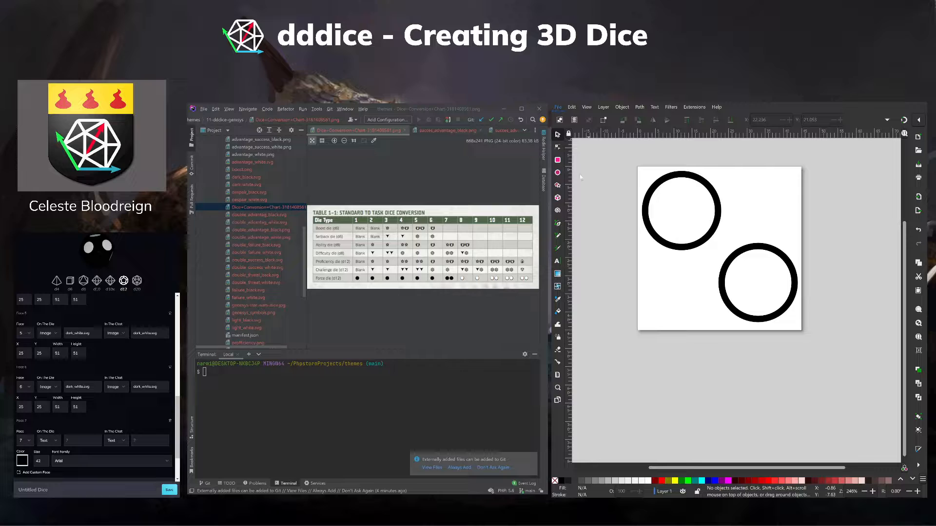
# Export the page with the two black circle outlines as the Inkscape SVG double_dark_black.svg.
pyautogui.hotkey('ctrl', 'shift', 'e')
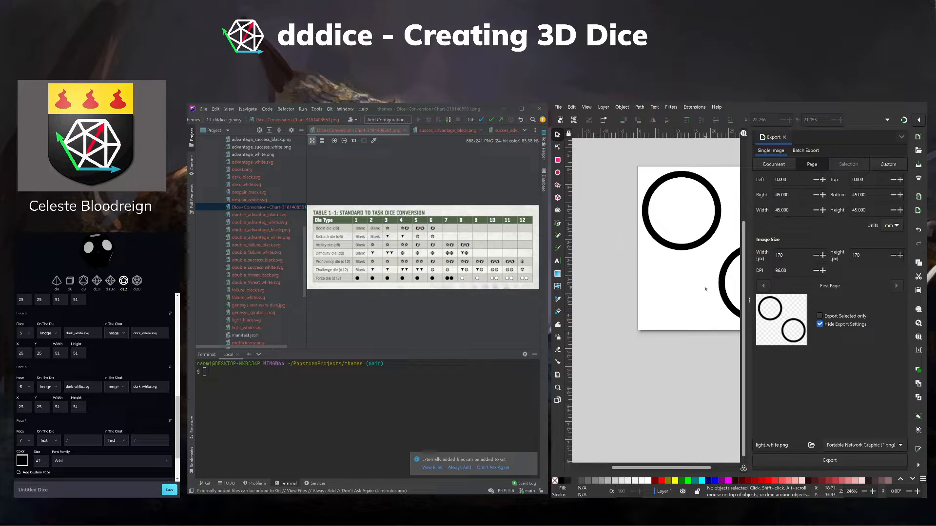
pyautogui.moveTo(790, 445); pyautogui.dragTo(739, 442)
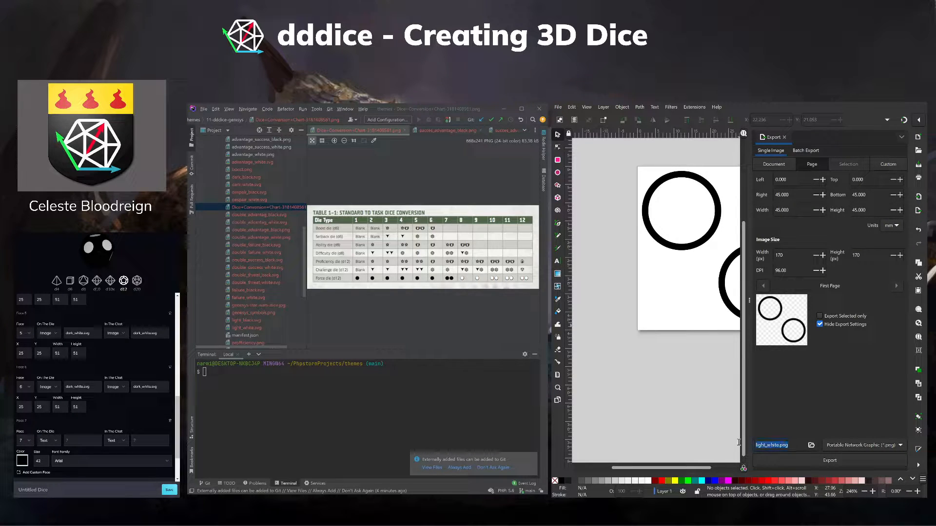
pyautogui.write('double_dark_black.svg')
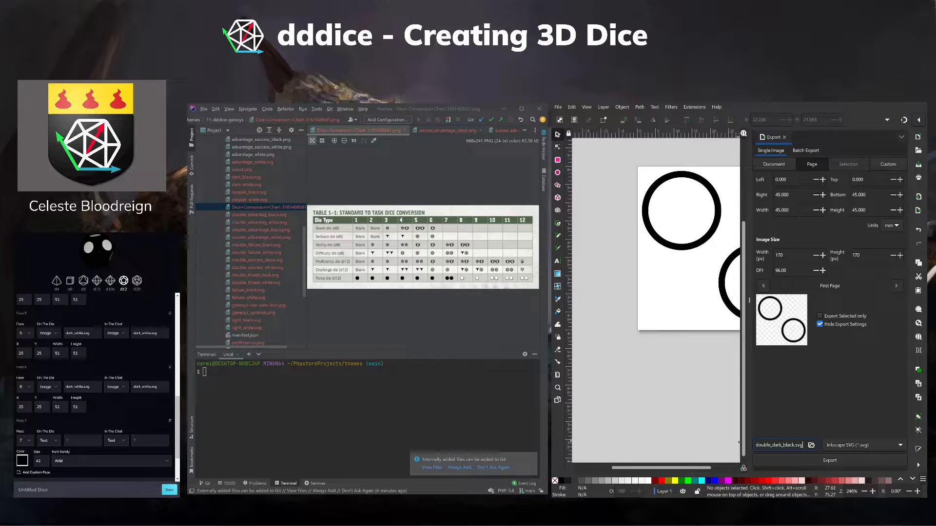
pyautogui.click(805, 460)
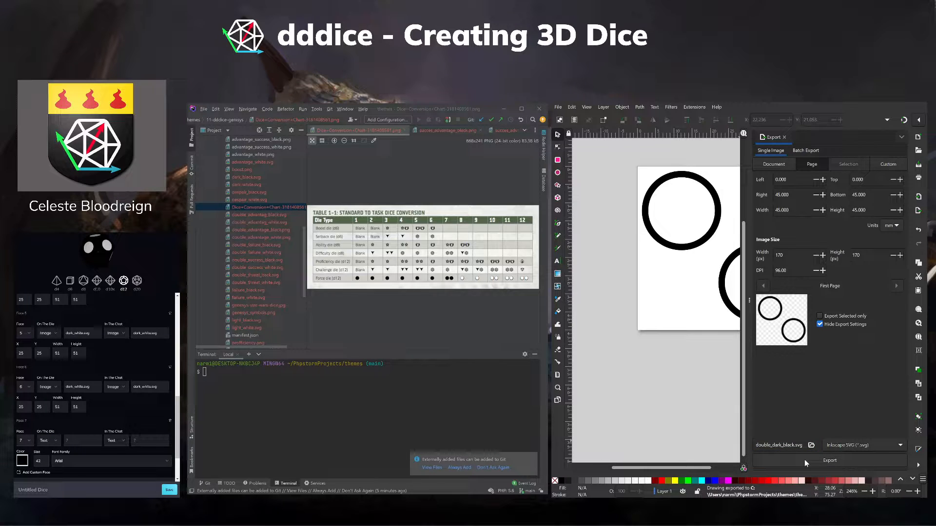
# Change the export file name to double_light_black.svg and set the stroke of both circles to white.
pyautogui.doubleClick(776, 444)
pyautogui.doubleClick(777, 444)
pyautogui.write('light')
pyautogui.hotkey('ctrl', 'a')
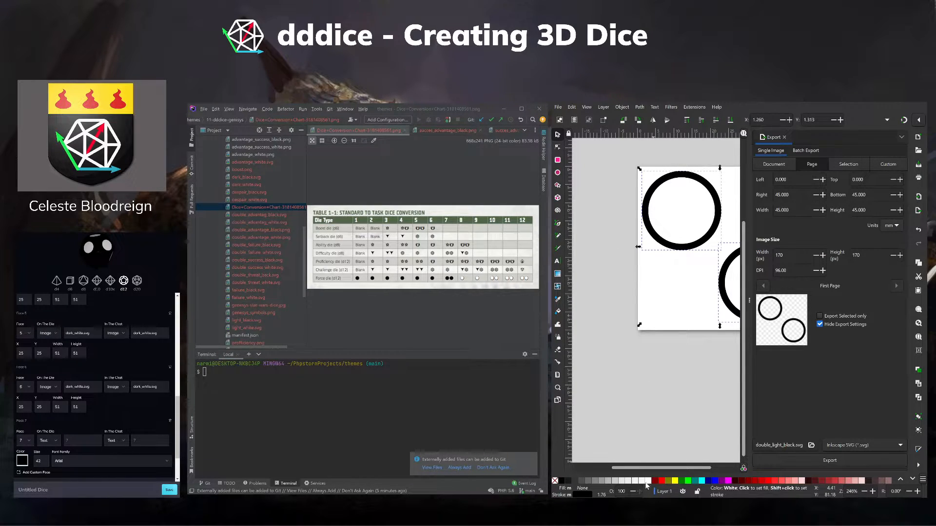
pyautogui.moveTo(580, 495); pyautogui.dragTo(582, 494)
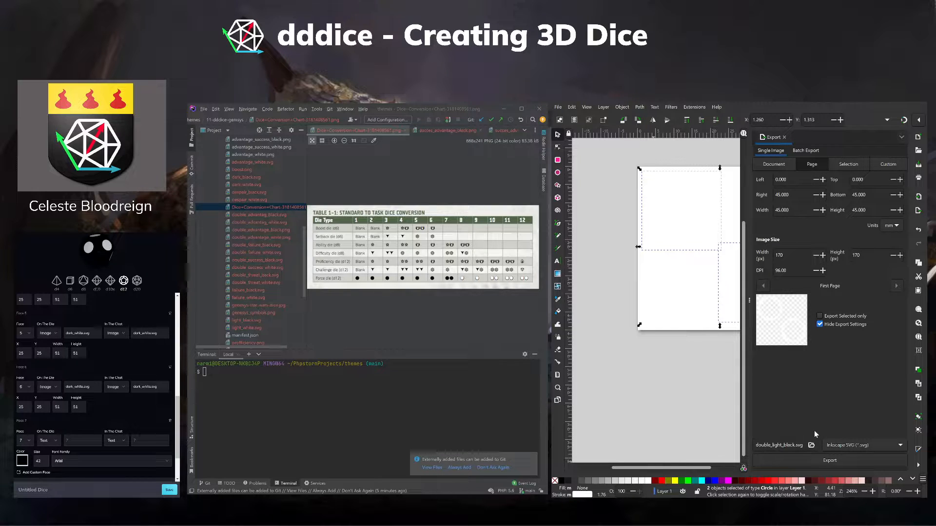
# Export the page with the two white circle outlines as double_light_white.svg.
pyautogui.doubleClick(776, 445)
pyautogui.click(790, 445)
pyautogui.doubleClick(791, 445)
pyautogui.write('white')
pyautogui.click(780, 458)
pyautogui.click(664, 381)
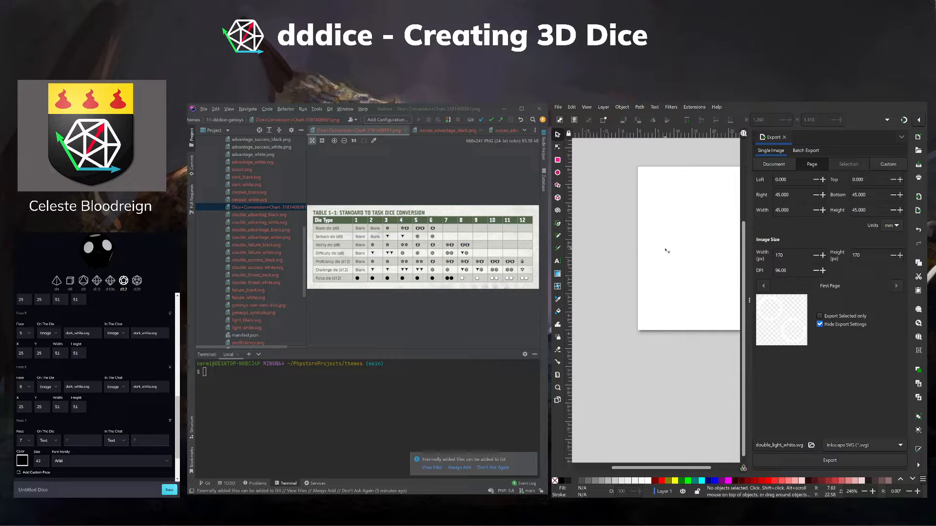
# Give both circles a solid black fill and remove their stroke.
pyautogui.hotkey('ctrl', 'a')
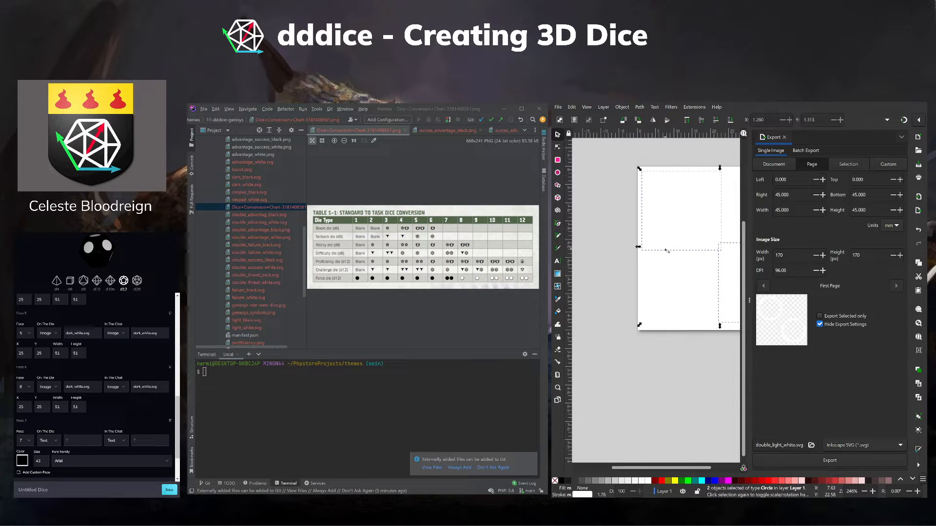
pyautogui.middleClick(578, 489)
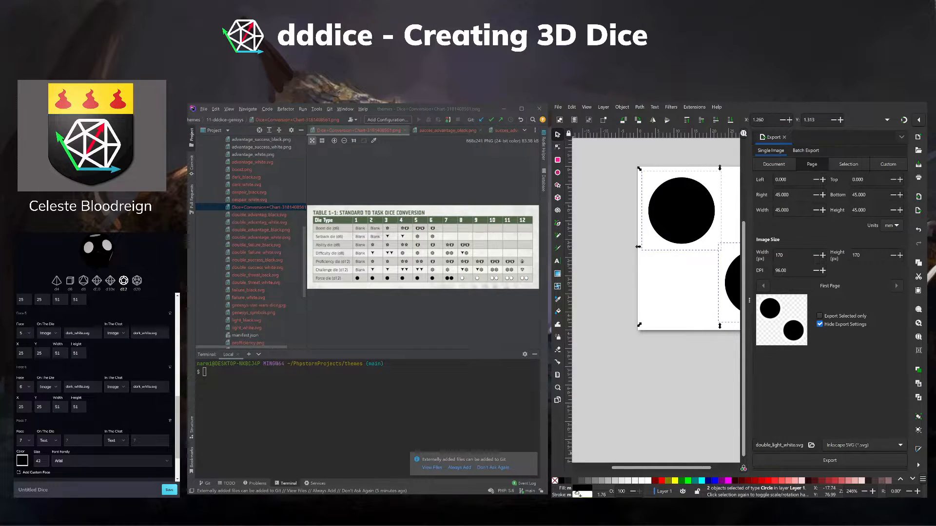
pyautogui.middleClick(578, 495)
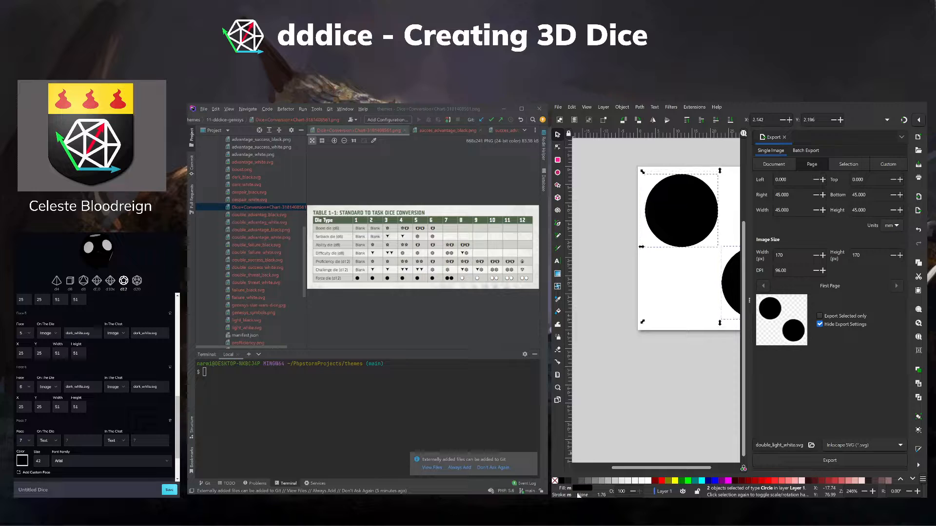
# Export the page with the two solid black circles as the Inkscape SVG double_dark_black.svg.
pyautogui.doubleClick(777, 446)
pyautogui.write('back')
pyautogui.press('BackSpace')
pyautogui.press('BackSpace')
pyautogui.press('BackSpace')
pyautogui.press('BackSpace')
pyautogui.write('dar')
pyautogui.doubleClick(791, 445)
pyautogui.write('black')
pyautogui.click(801, 461)
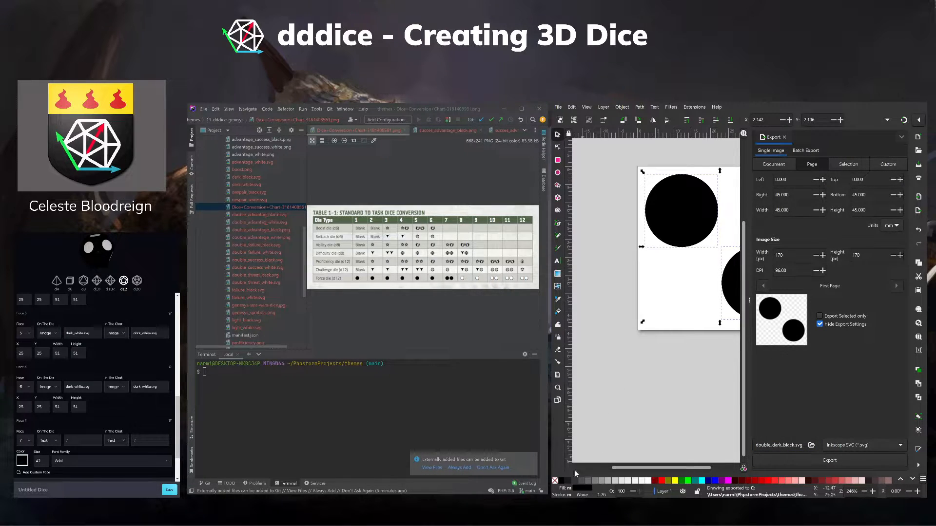
# Fill both circles white and export the page as double_dark_white.svg.
pyautogui.click(648, 480)
pyautogui.moveTo(783, 446); pyautogui.dragTo(797, 446)
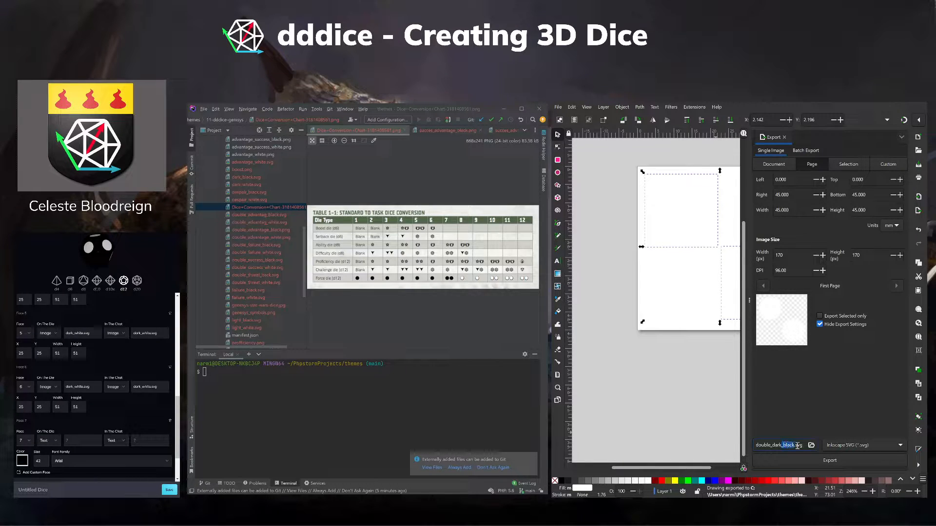
pyautogui.write('white')
pyautogui.click(823, 461)
pyautogui.click(785, 137)
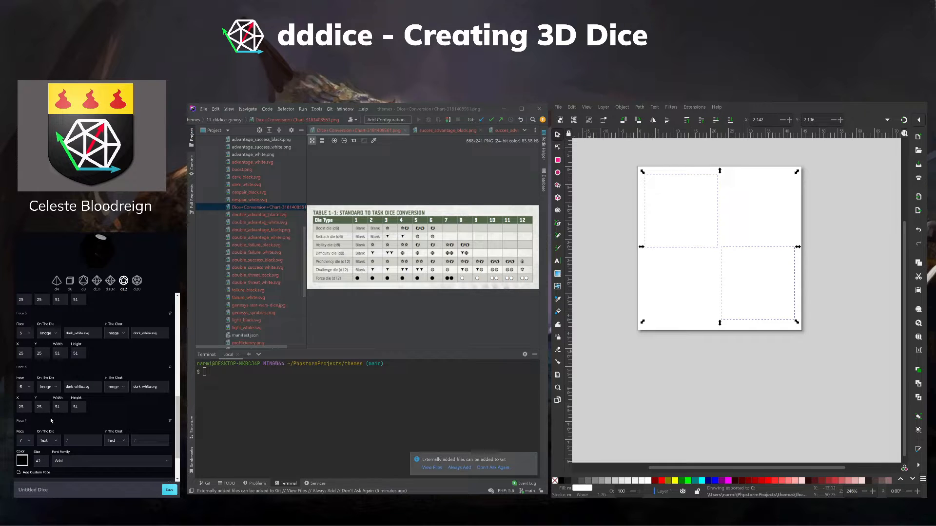
# Set face 7 of the d12 to the image double_dark_white.svg both on the die and in the chat.
pyautogui.click(48, 441)
pyautogui.click(51, 452)
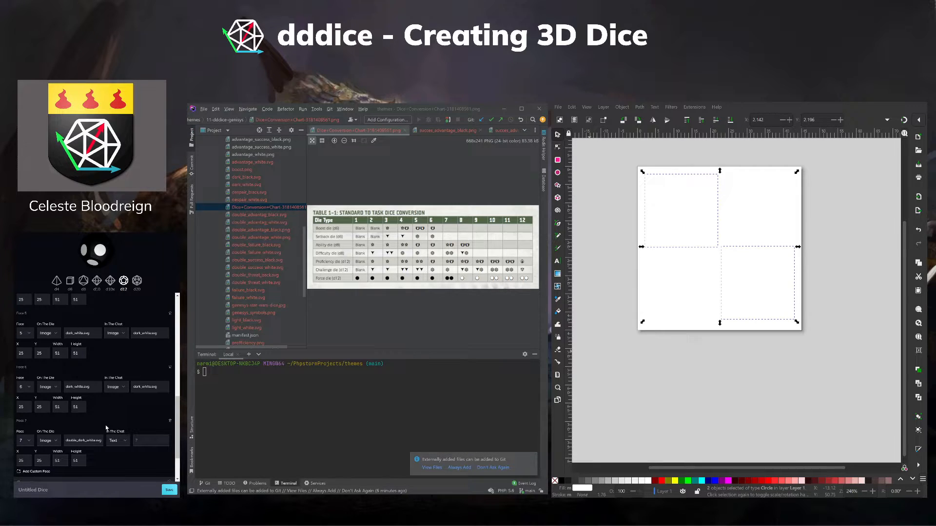
pyautogui.click(126, 441)
pyautogui.click(125, 449)
pyautogui.click(142, 441)
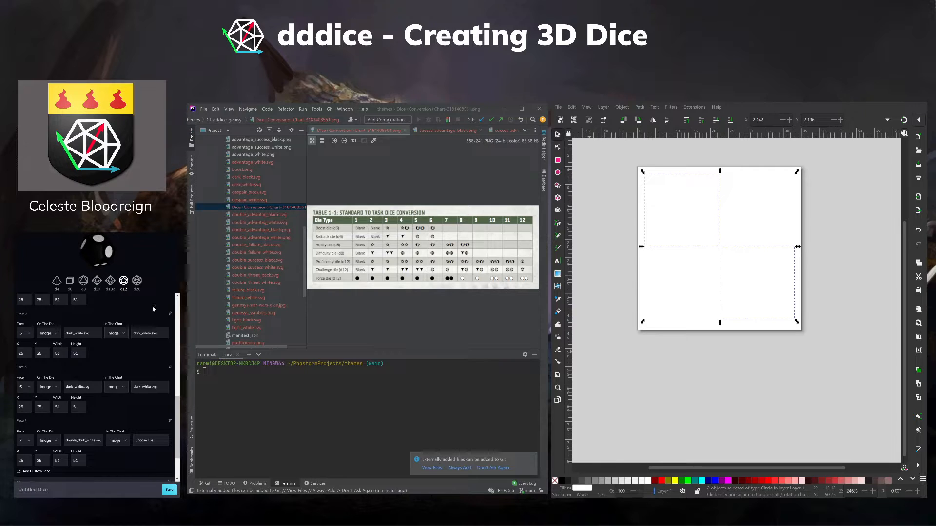
# Add a custom face 8 with the image light_white.svg on the die and in the chat.
pyautogui.scroll(-1, 98, 395)
pyautogui.click(37, 418)
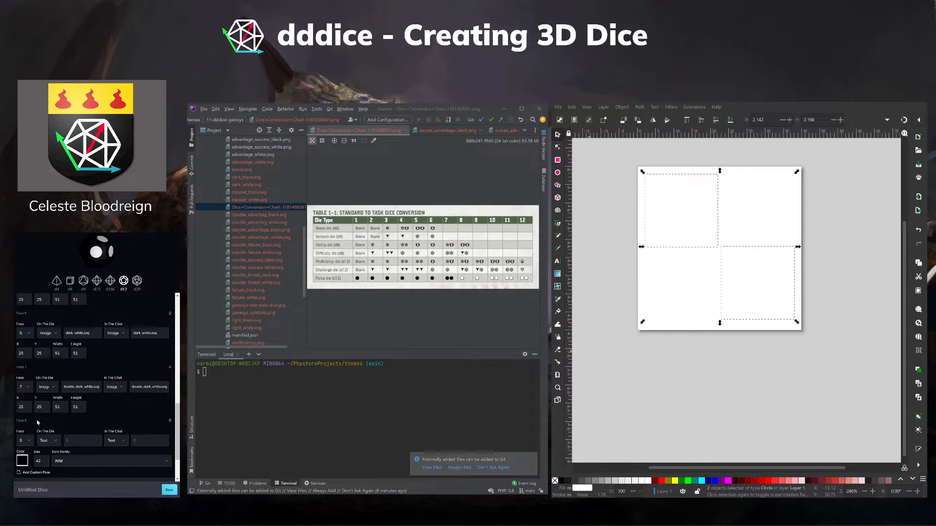
pyautogui.scroll(-1, 47, 400)
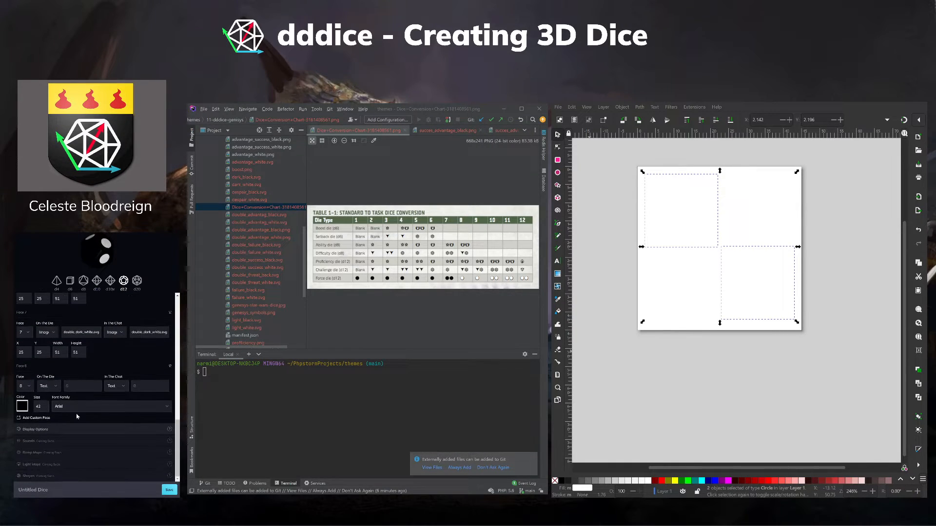
pyautogui.click(51, 397)
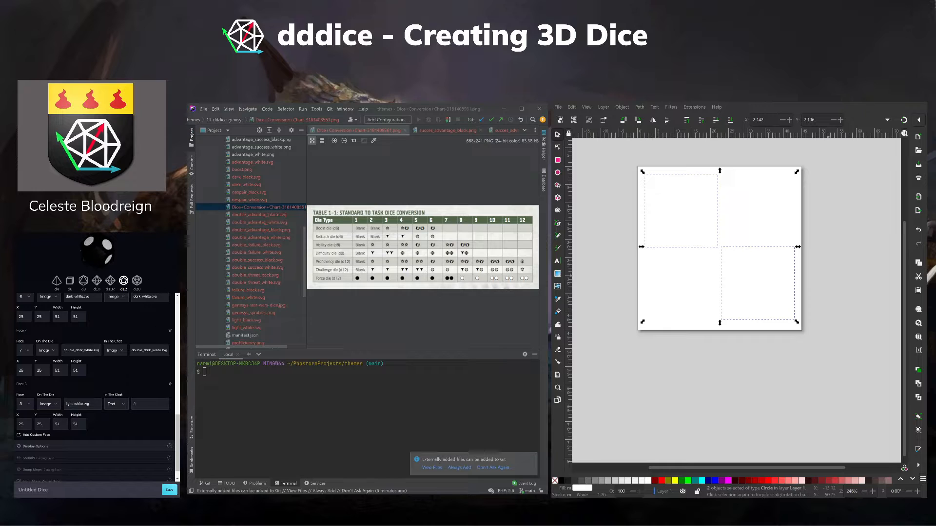
pyautogui.click(116, 414)
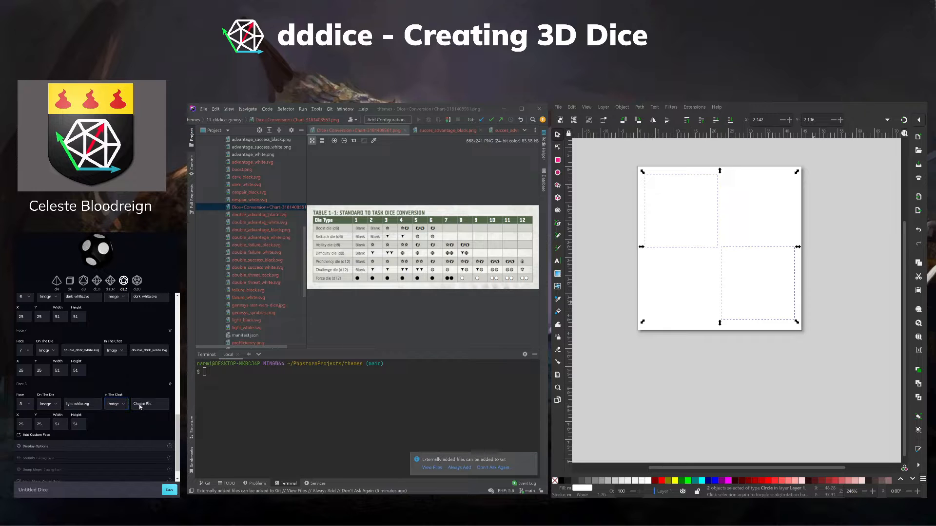
pyautogui.click(139, 404)
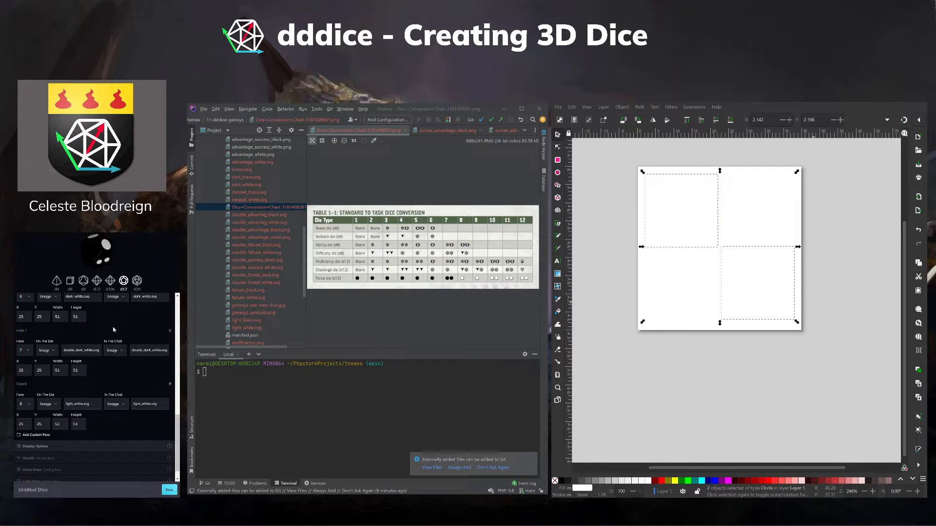
# Add a custom face 9 with the image light_white.svg on the die and in the chat.
pyautogui.scroll(-1, 98, 374)
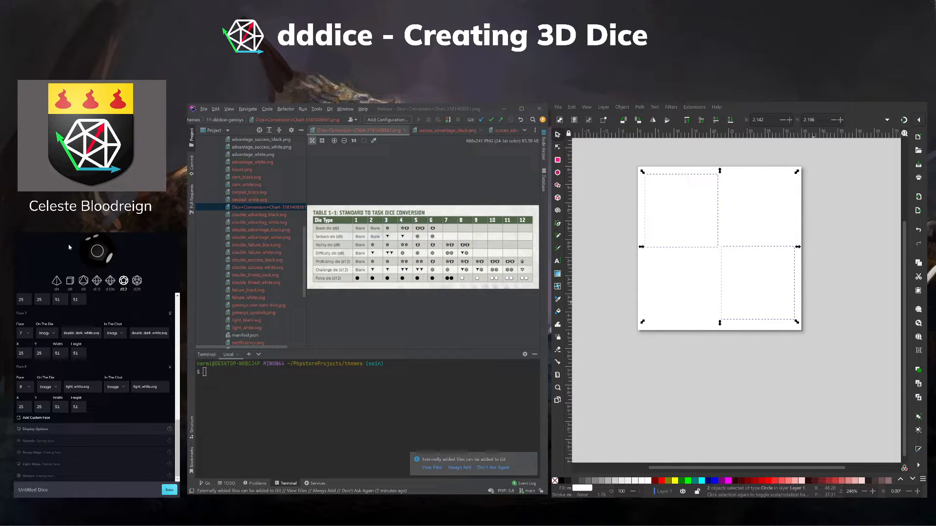
pyautogui.click(33, 417)
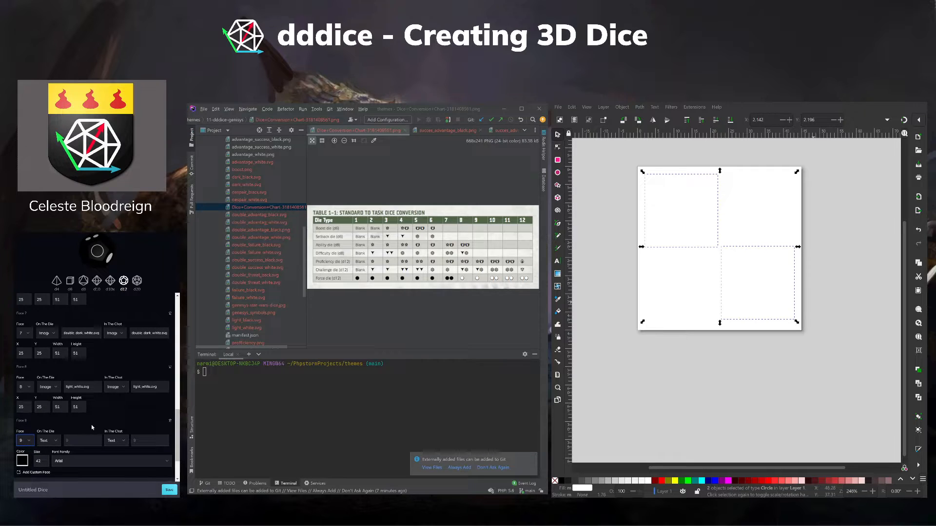
pyautogui.click(44, 440)
pyautogui.click(47, 452)
pyautogui.click(76, 443)
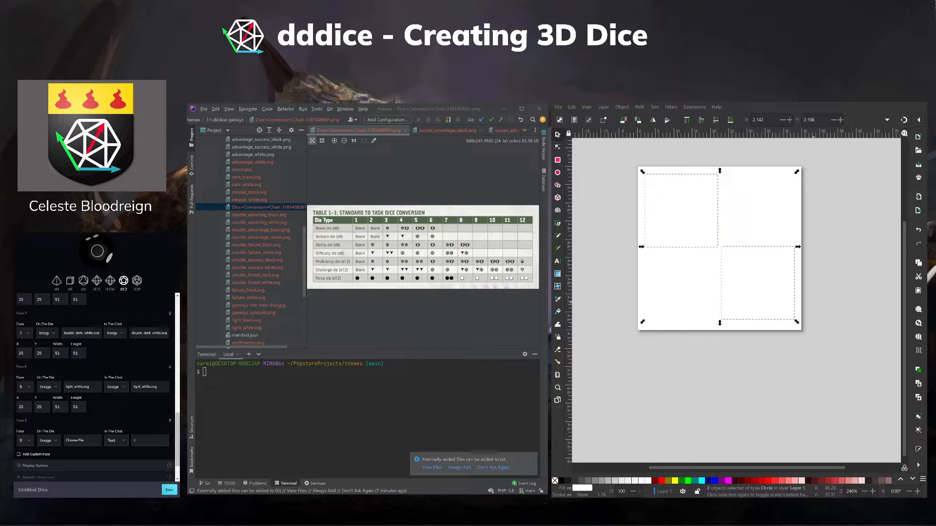
pyautogui.click(117, 441)
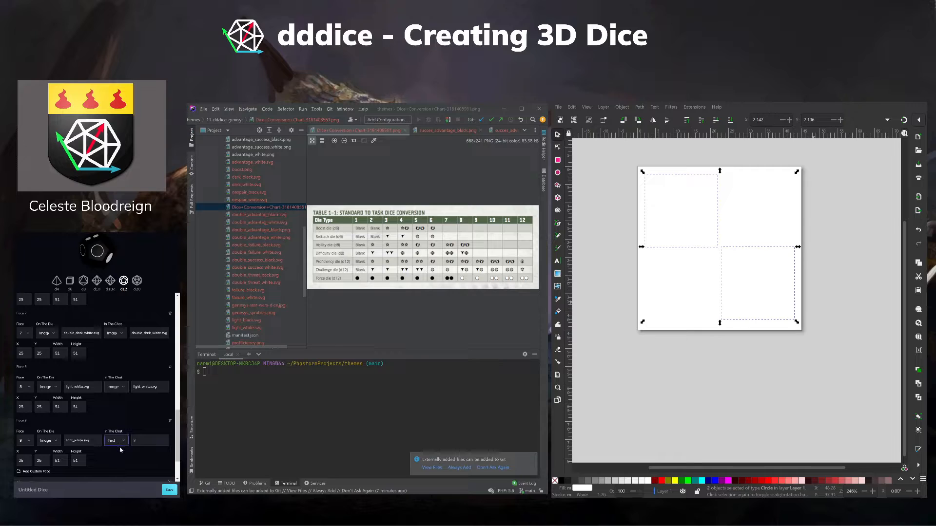
pyautogui.click(120, 450)
pyautogui.click(152, 440)
# Add a custom face 10 with the image double_light_white.svg on the die and in the chat.
pyautogui.scroll(-1, 90, 394)
pyautogui.click(39, 441)
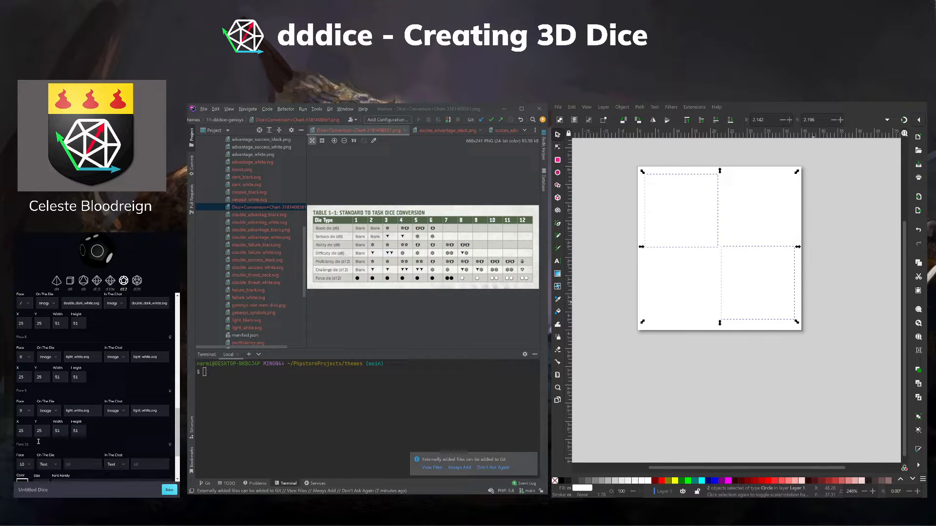
pyautogui.scroll(-2, 39, 443)
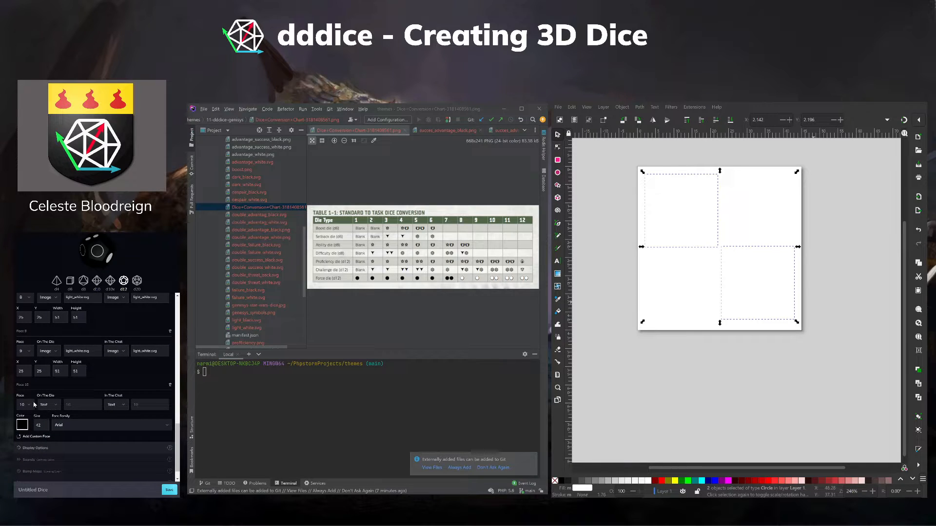
pyautogui.click(46, 405)
pyautogui.click(50, 418)
pyautogui.click(84, 405)
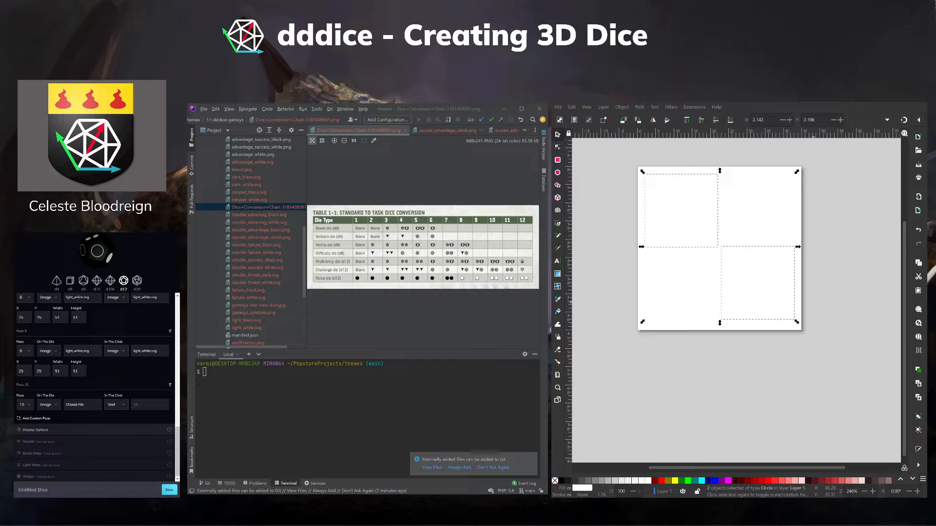
pyautogui.click(113, 404)
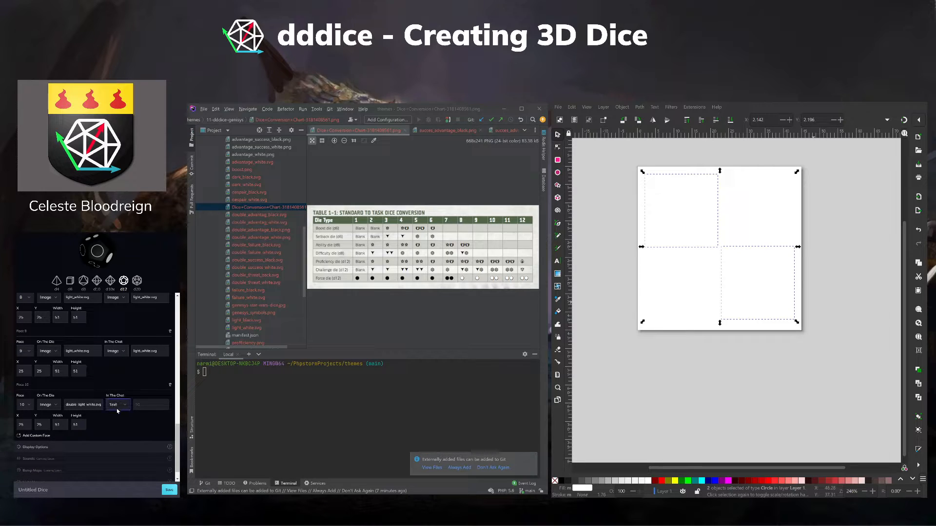
pyautogui.click(117, 418)
pyautogui.click(146, 405)
# Add a custom face 11 with the image double_light_white.svg on the die and in the chat.
pyautogui.scroll(-1, 35, 416)
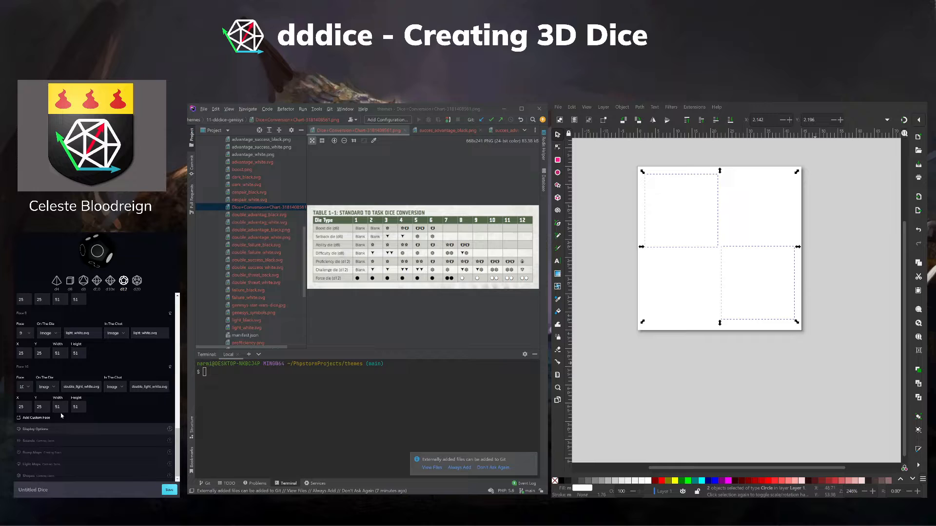
pyautogui.click(34, 416)
pyautogui.click(46, 440)
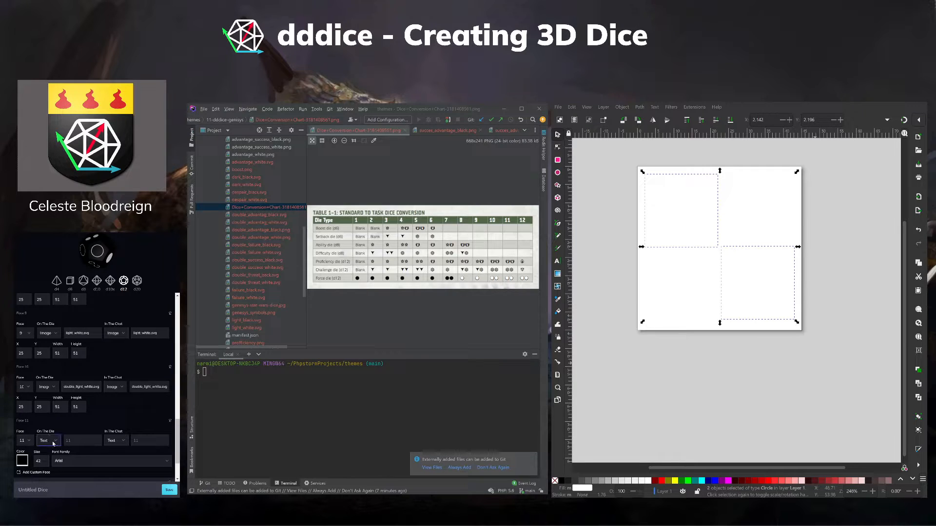
pyautogui.click(72, 448)
pyautogui.click(72, 442)
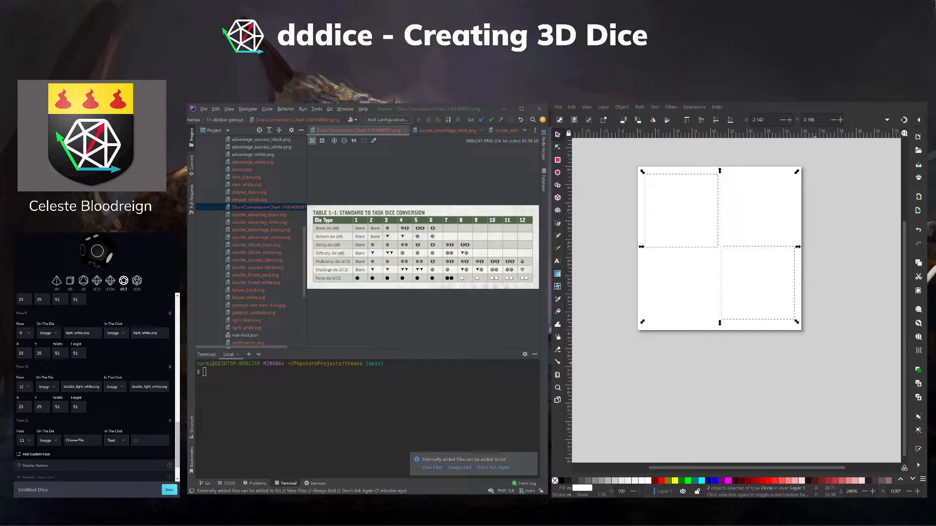
pyautogui.scroll(-2, 134, 418)
pyautogui.click(117, 390)
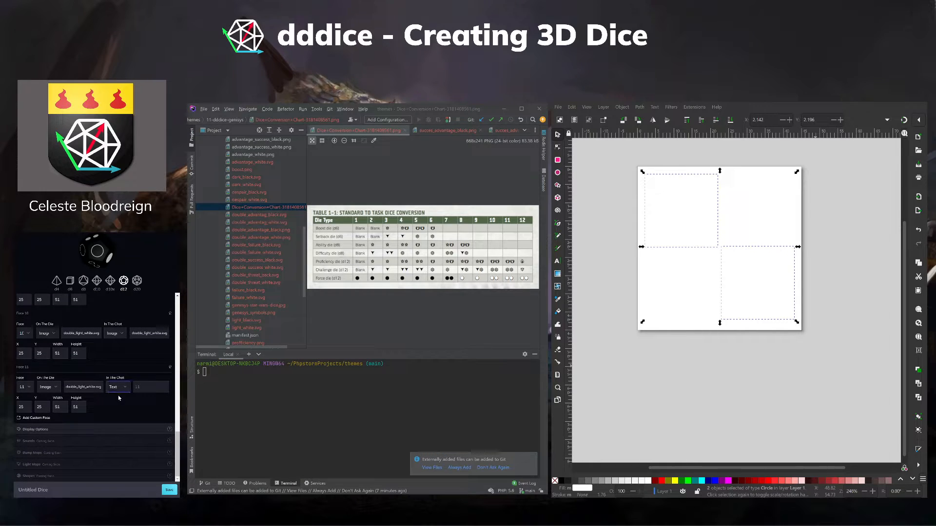
pyautogui.click(118, 398)
pyautogui.click(148, 387)
# Add a custom face 12 with the image double_light_white.svg on the die and switch its chat display to an image.
pyautogui.click(20, 418)
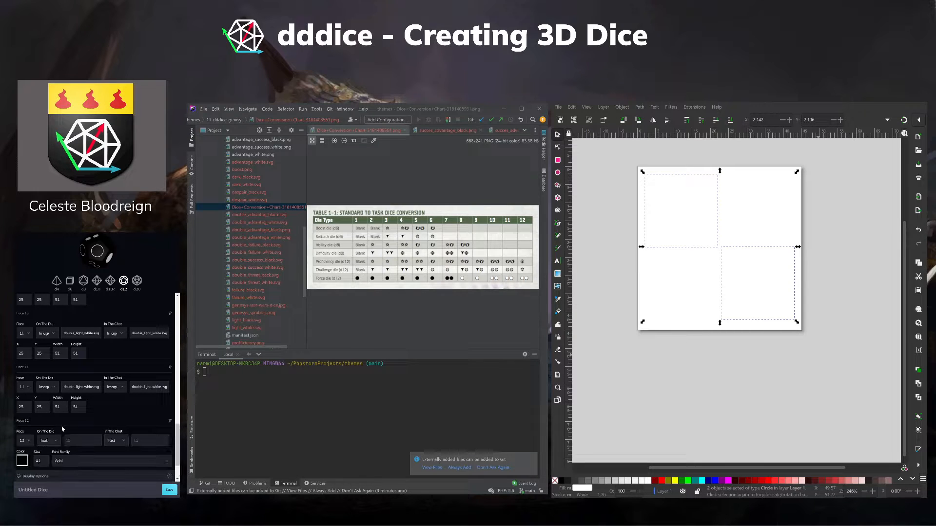
pyautogui.scroll(-1, 43, 404)
pyautogui.click(50, 405)
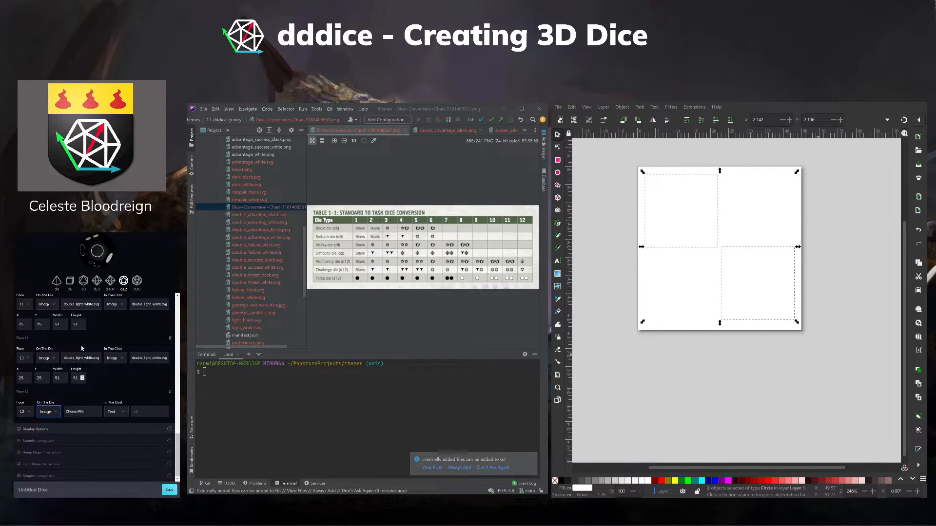
pyautogui.click(72, 415)
pyautogui.click(116, 412)
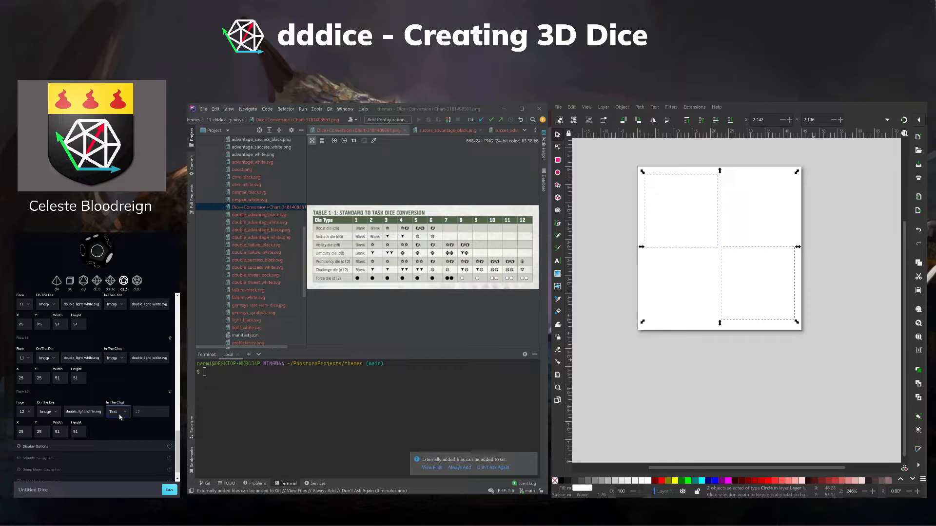
pyautogui.click(120, 420)
# Name the dice theme Force Dice.
pyautogui.scroll(5, 132, 415)
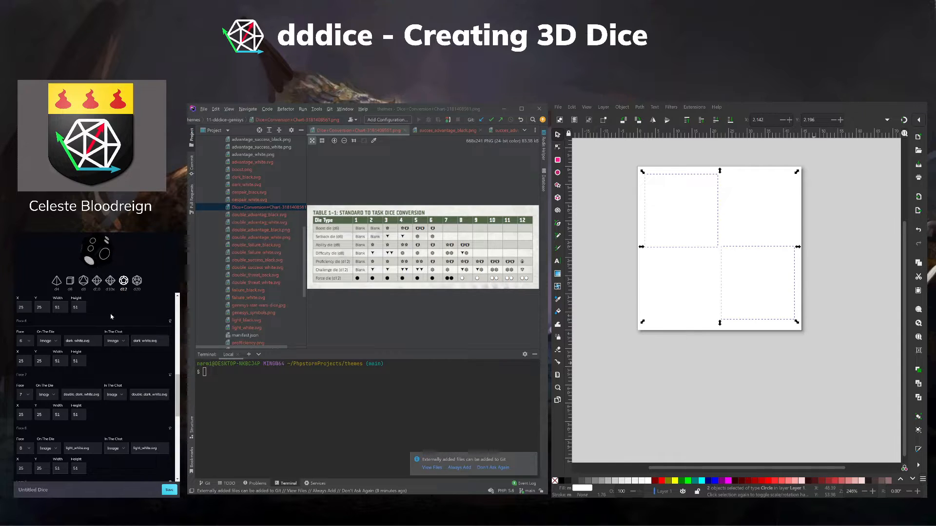
pyautogui.click(53, 490)
pyautogui.write('Forc')
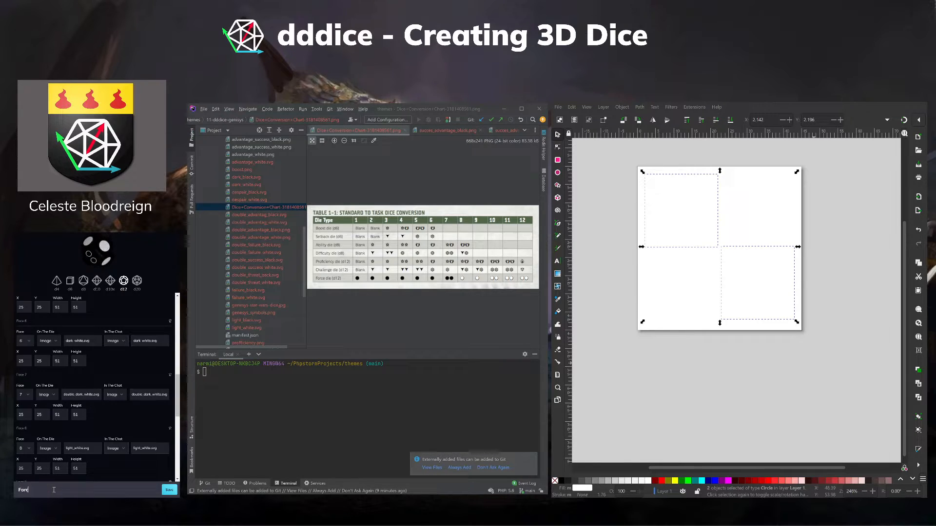
pyautogui.write('e Dice')
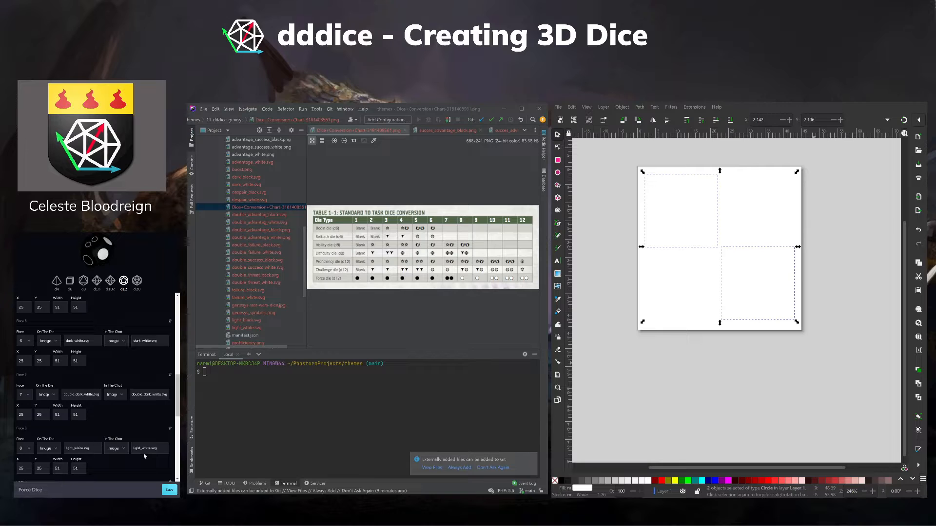
# Download the PNG image of the die's numbers and save the dice theme.
pyautogui.scroll(10, 133, 427)
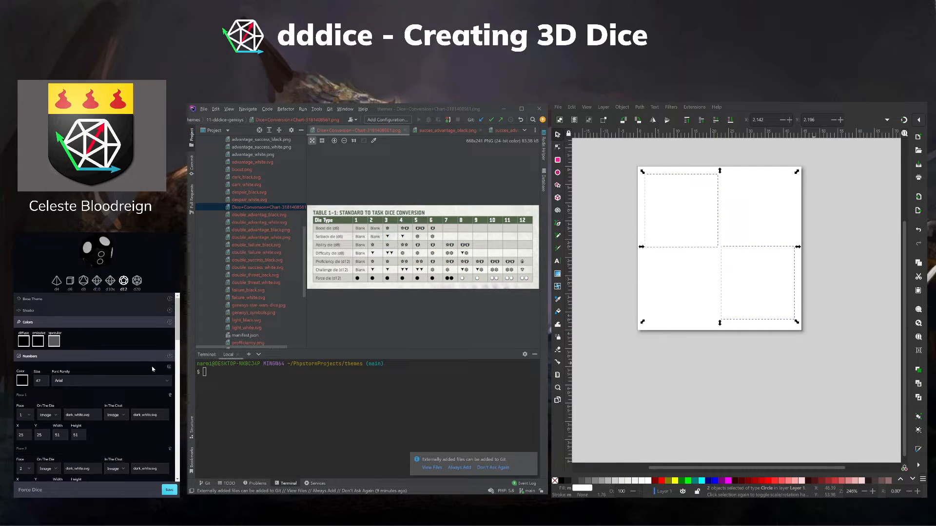
pyautogui.click(168, 368)
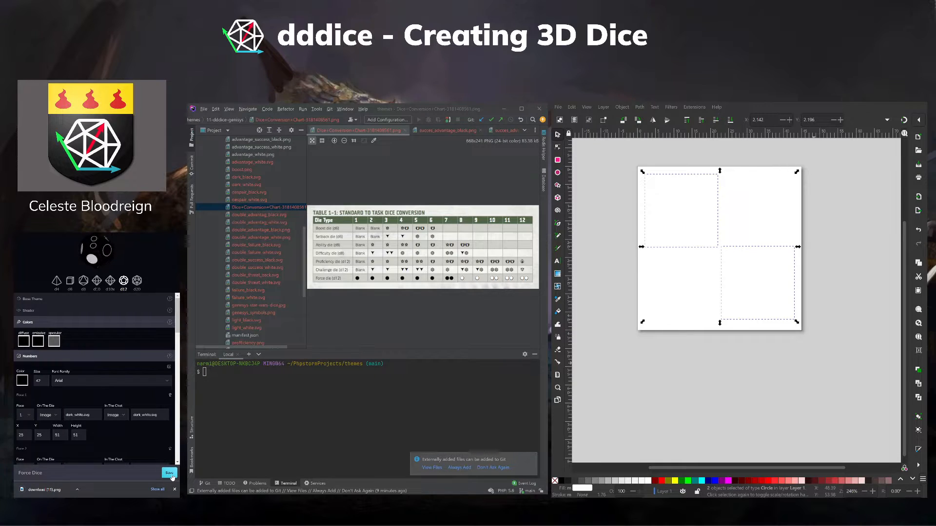
pyautogui.click(169, 473)
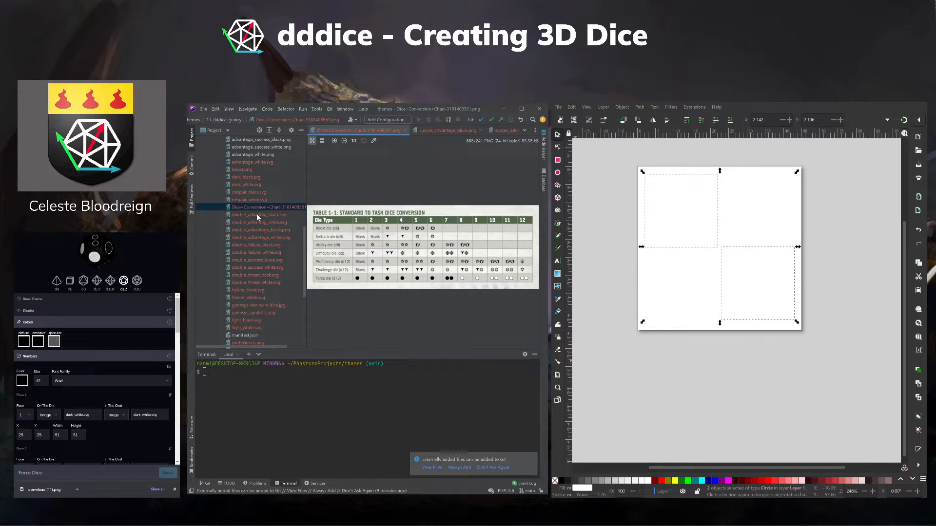
# Open genesys-star-wars-dice.jpg from the project files to view the reference dice faces.
pyautogui.click(259, 311)
pyautogui.click(266, 306)
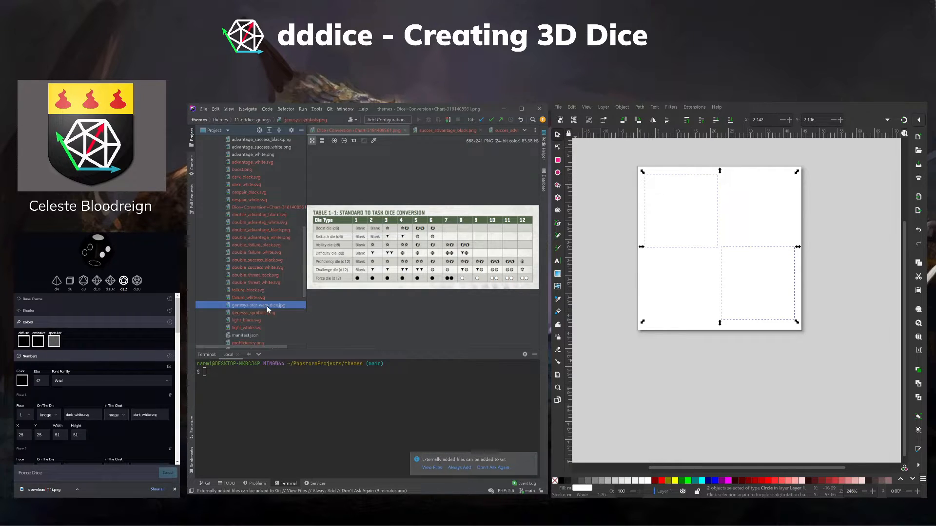
pyautogui.doubleClick(267, 307)
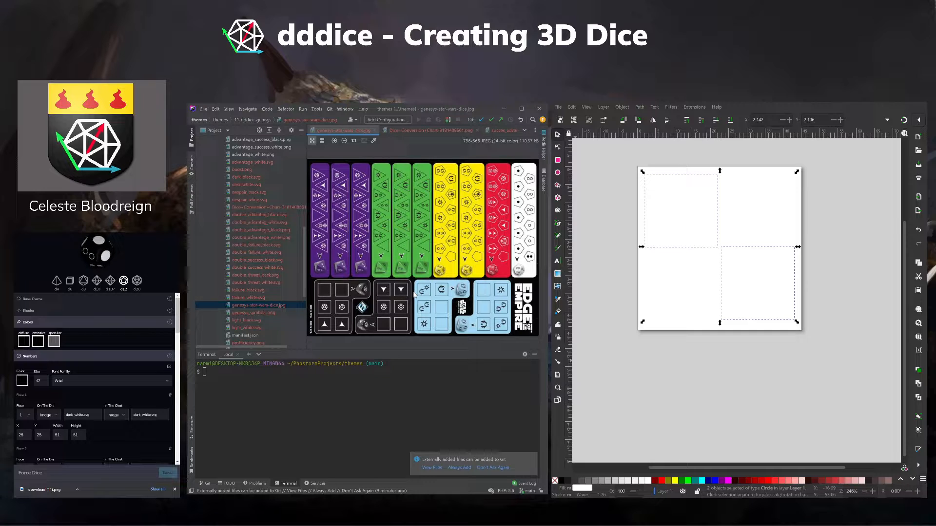
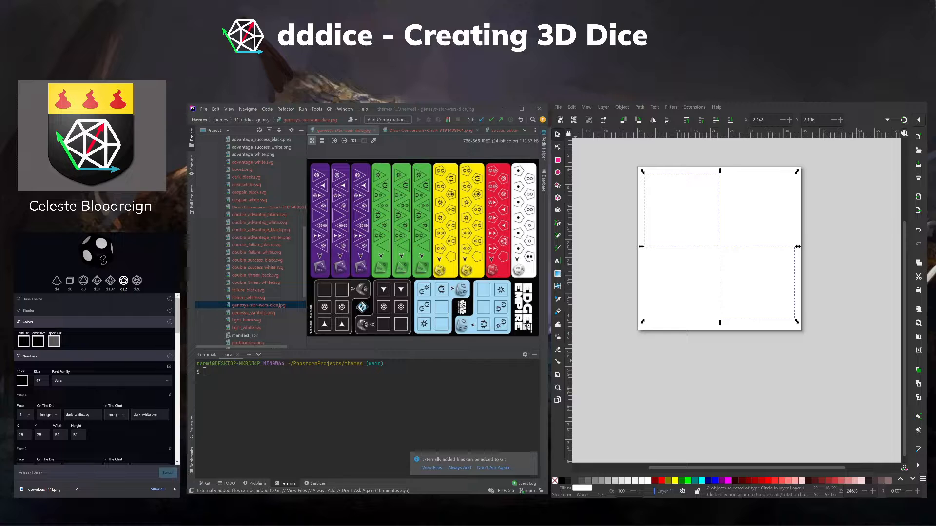
# Switch to GIMP in place of Inkscape, and open manifest.json from the Genesys theme's project files.
pyautogui.hotkey('alt', 'Tab')
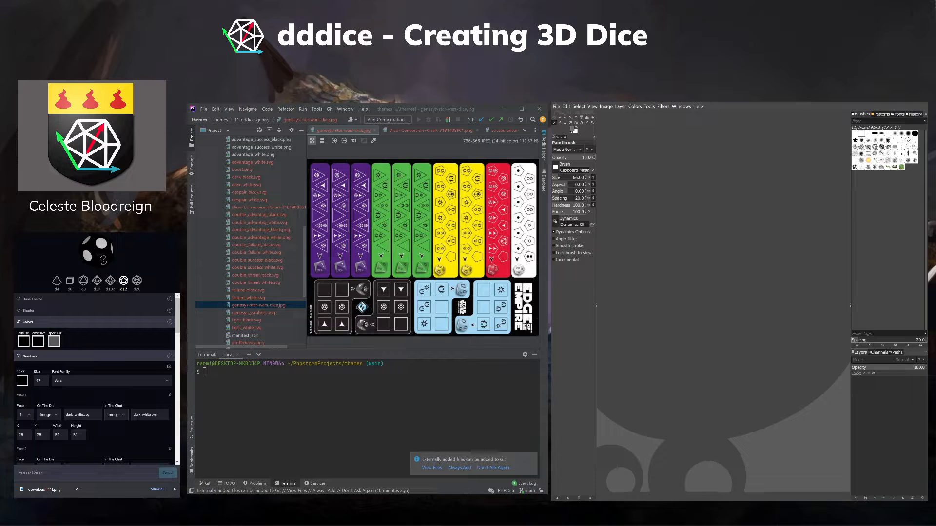
pyautogui.click(263, 207)
pyautogui.scroll(-2, 268, 239)
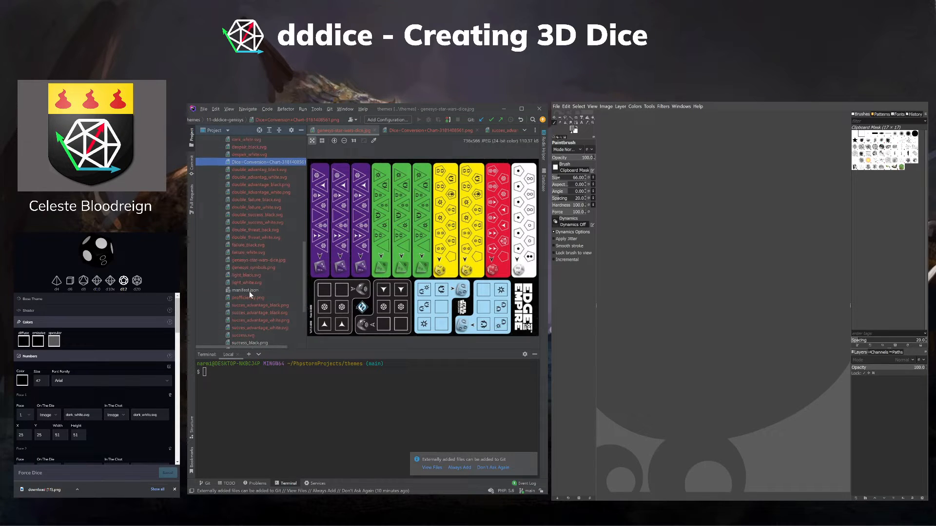
pyautogui.doubleClick(249, 291)
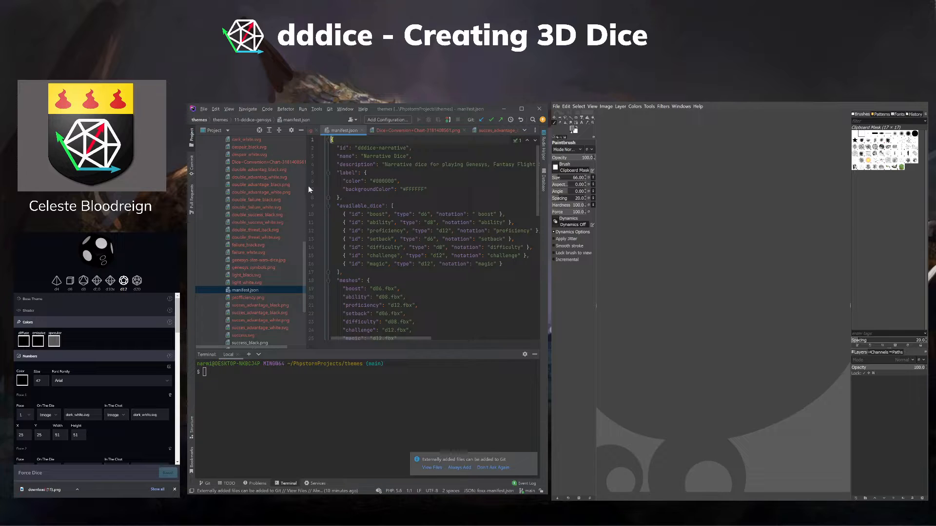
# Enlarge the editor by narrowing the project tree and hiding the terminal, and place the cursor inside the empty textures array in manifest.json.
pyautogui.moveTo(309, 187); pyautogui.dragTo(240, 189)
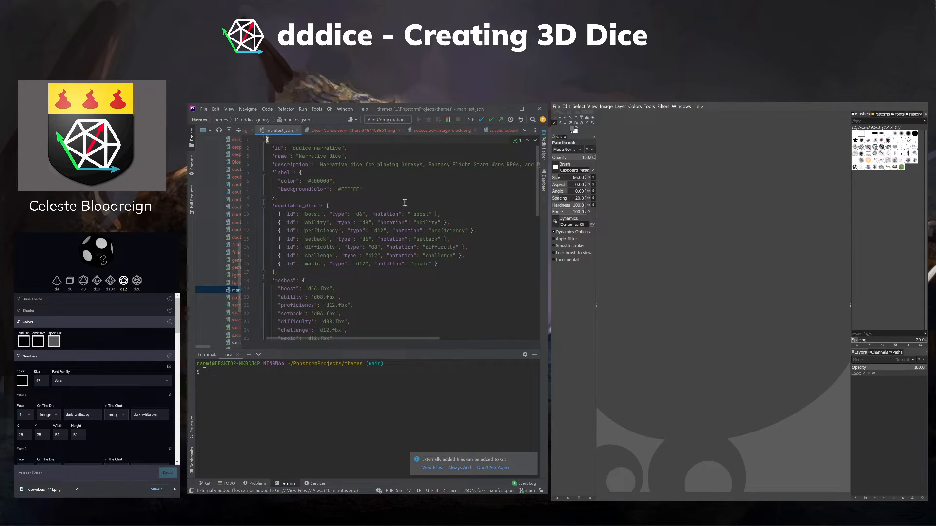
pyautogui.click(535, 355)
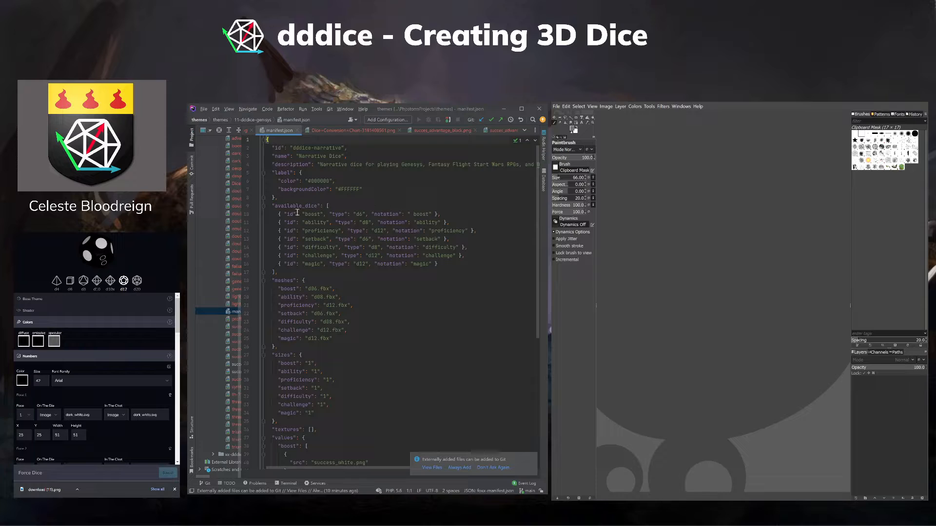
pyautogui.scroll(-9, 350, 247)
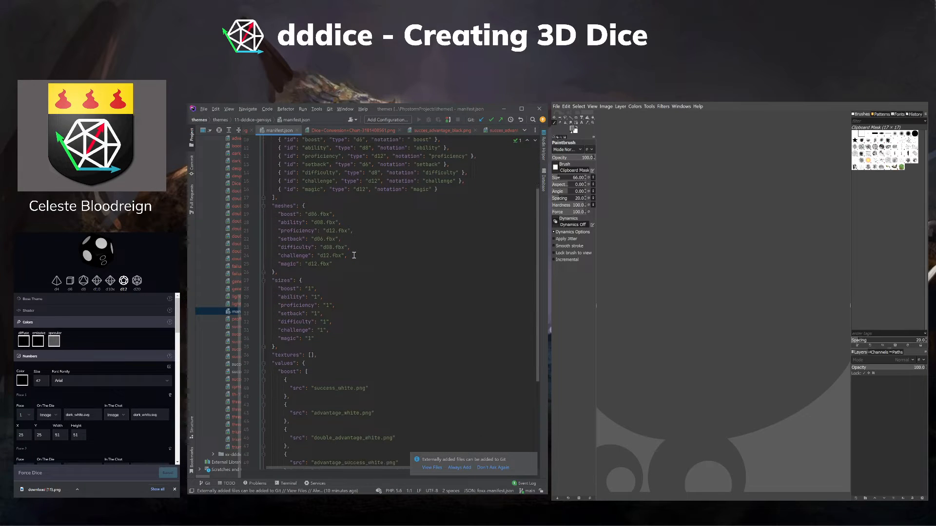
pyautogui.scroll(2, 354, 256)
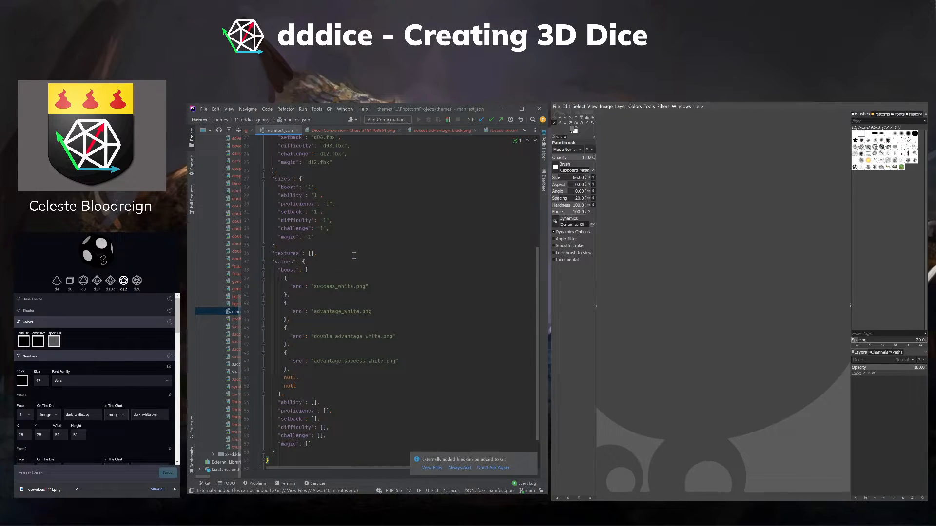
pyautogui.scroll(4, 353, 255)
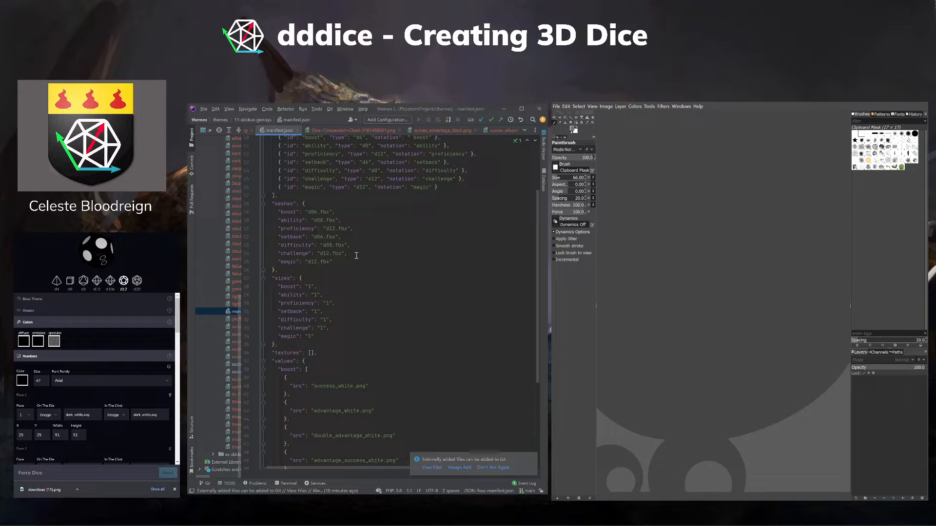
pyautogui.scroll(-3, 356, 256)
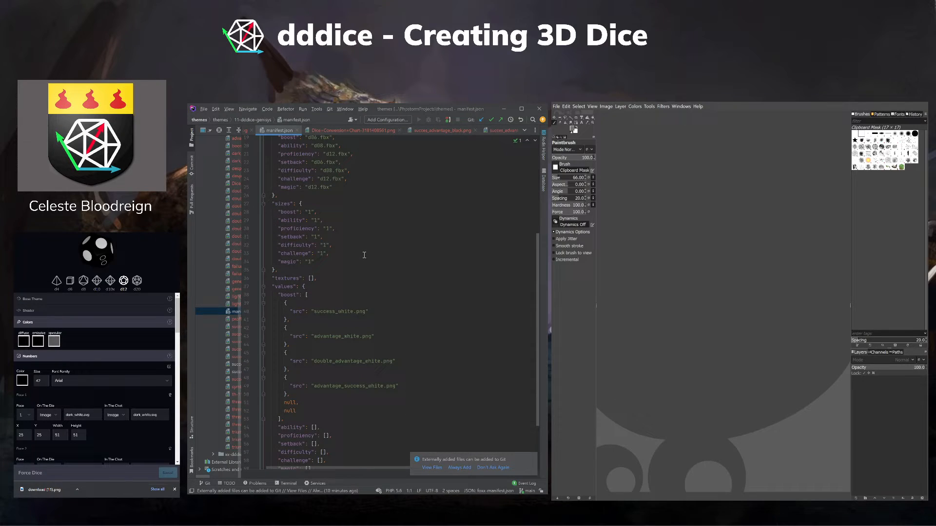
pyautogui.click(312, 278)
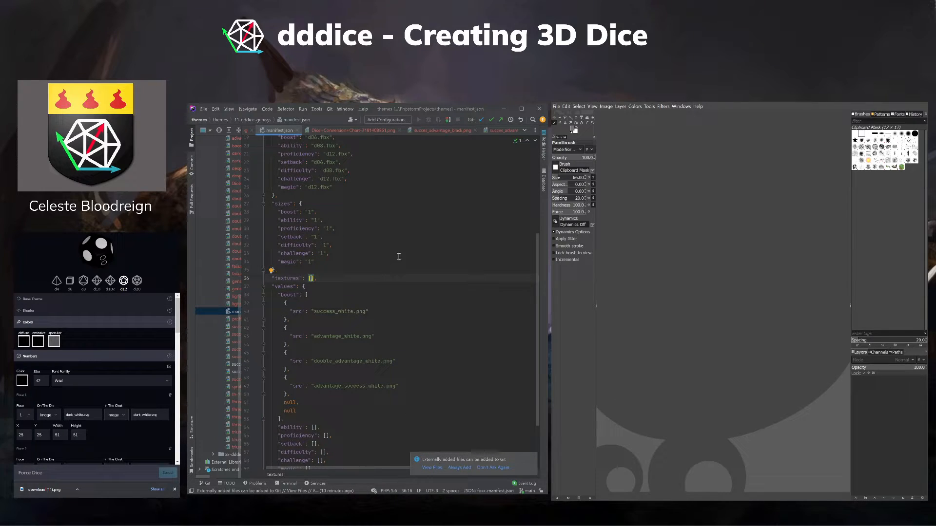
# Add the downloaded image of the die's numbers to the Genesys theme folder as force.png and open it.
pyautogui.moveTo(244, 224); pyautogui.dragTo(325, 231)
pyautogui.scroll(3, 289, 259)
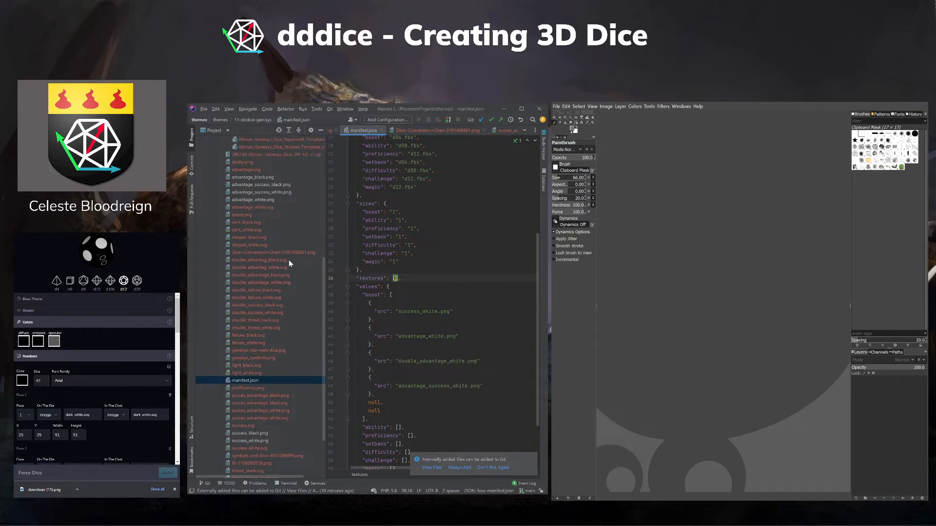
pyautogui.scroll(2, 289, 259)
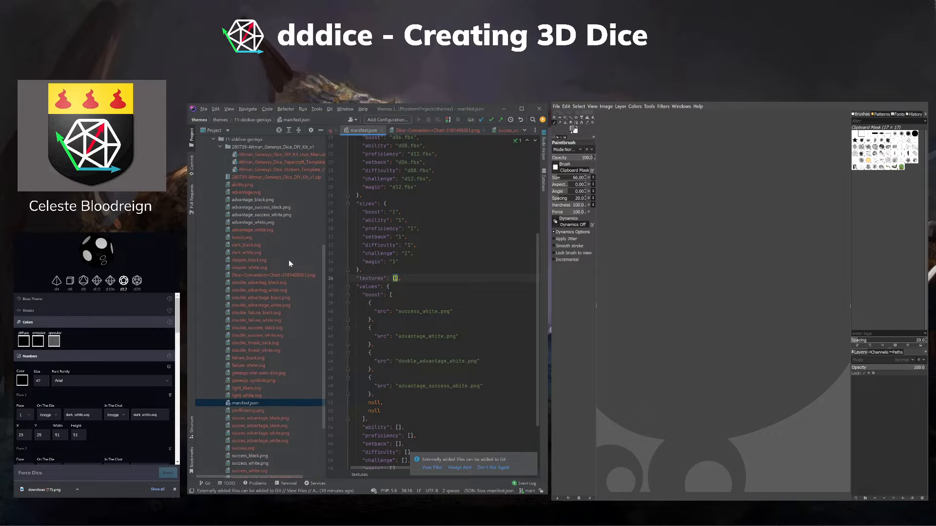
pyautogui.scroll(-4, 289, 261)
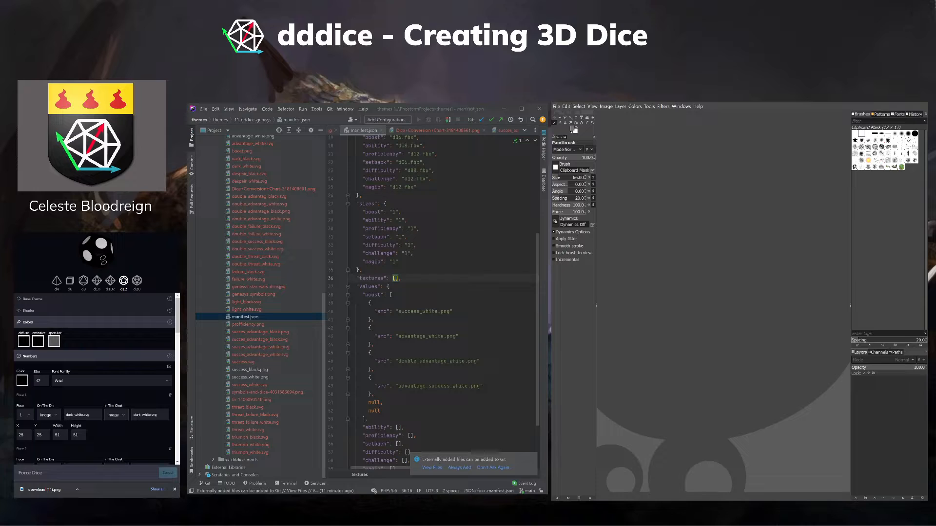
pyautogui.scroll(10, 259, 303)
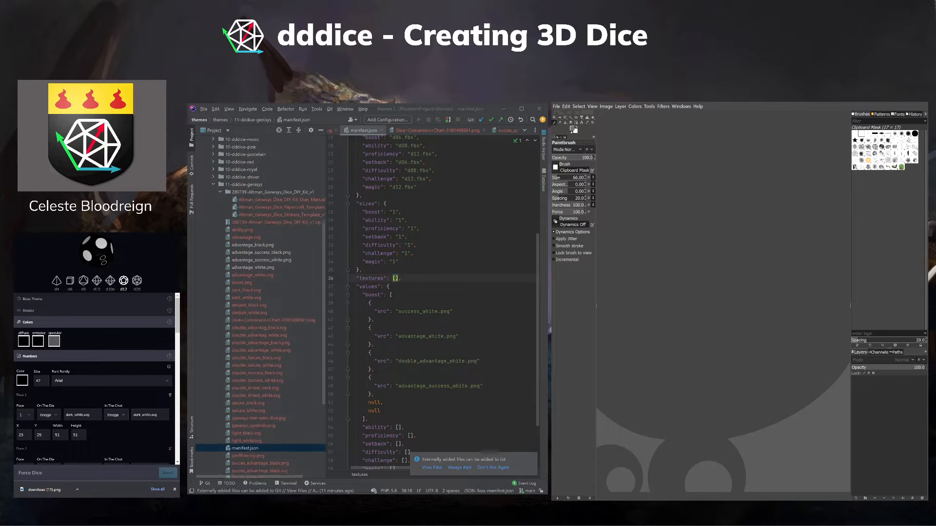
pyautogui.click(271, 253)
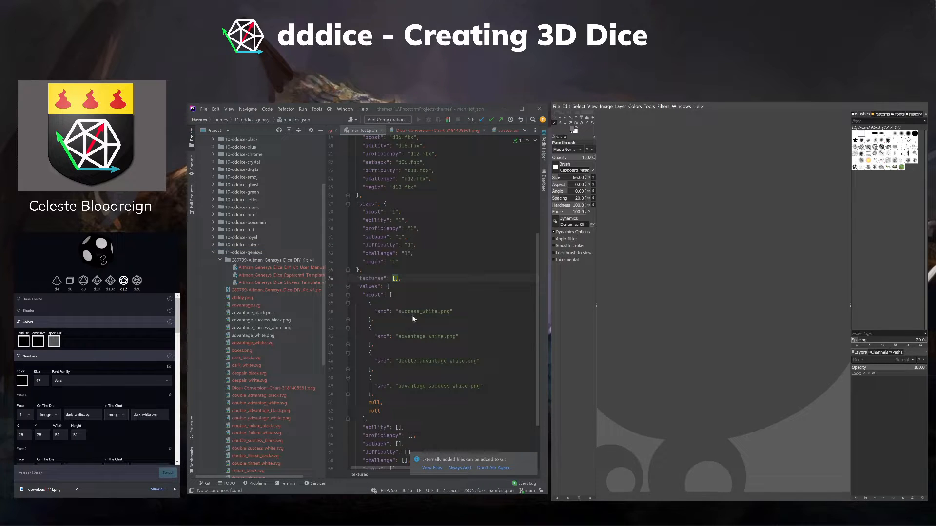
pyautogui.scroll(-6, 280, 288)
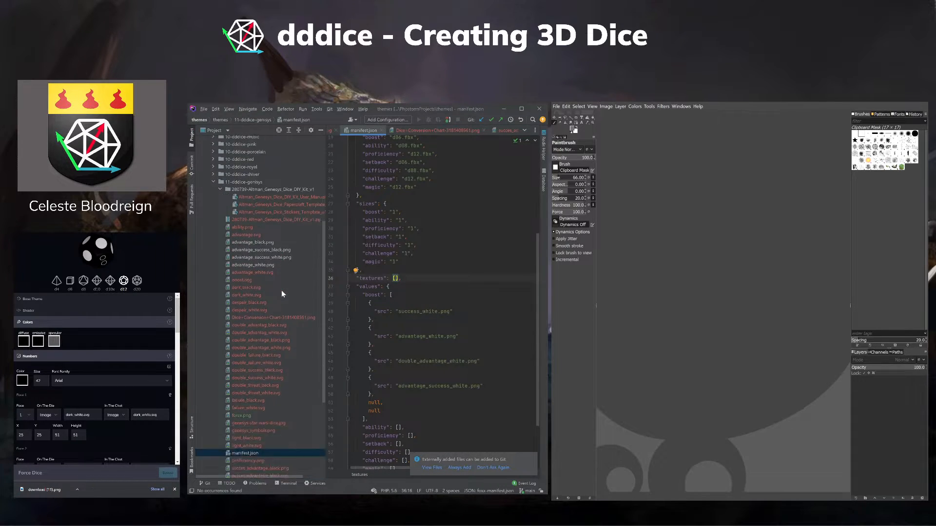
pyautogui.doubleClick(256, 304)
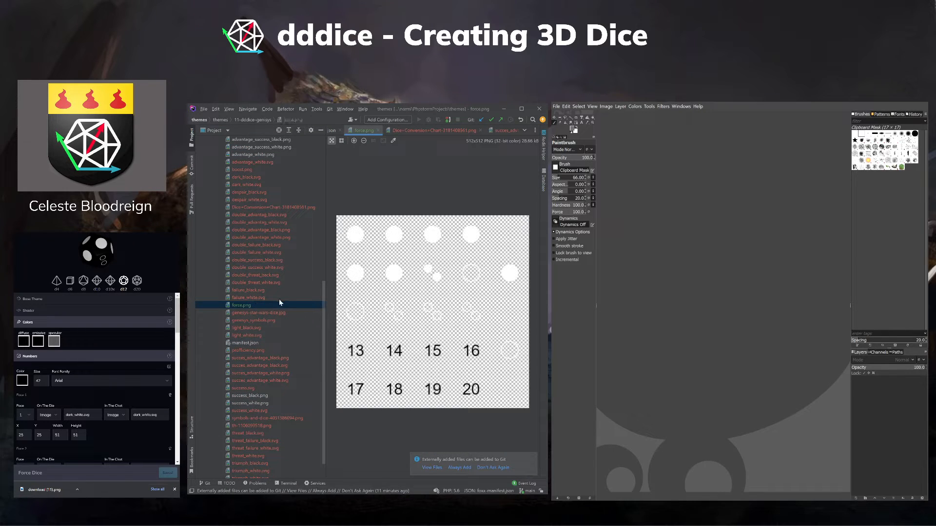
# Open boost.png to compare its face layout with force.png, and return to force.png.
pyautogui.click(254, 297)
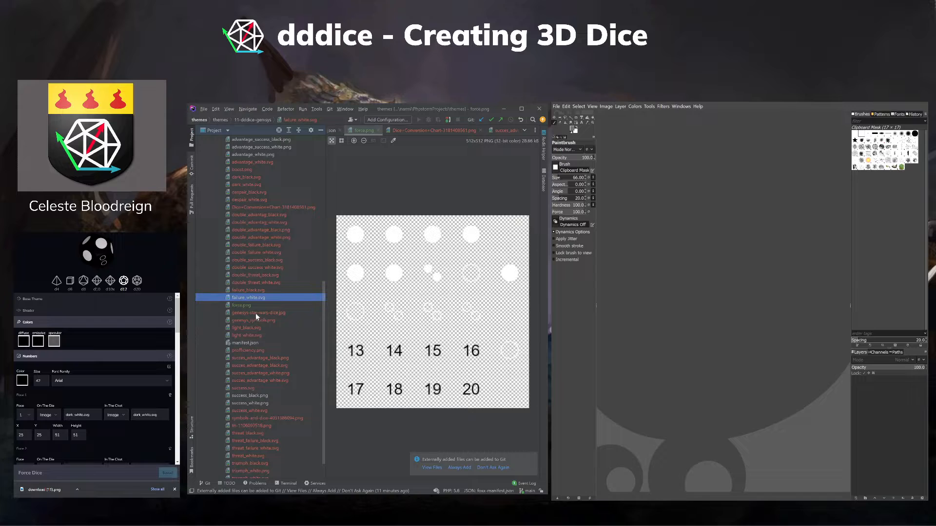
pyautogui.click(255, 313)
pyautogui.scroll(2, 254, 301)
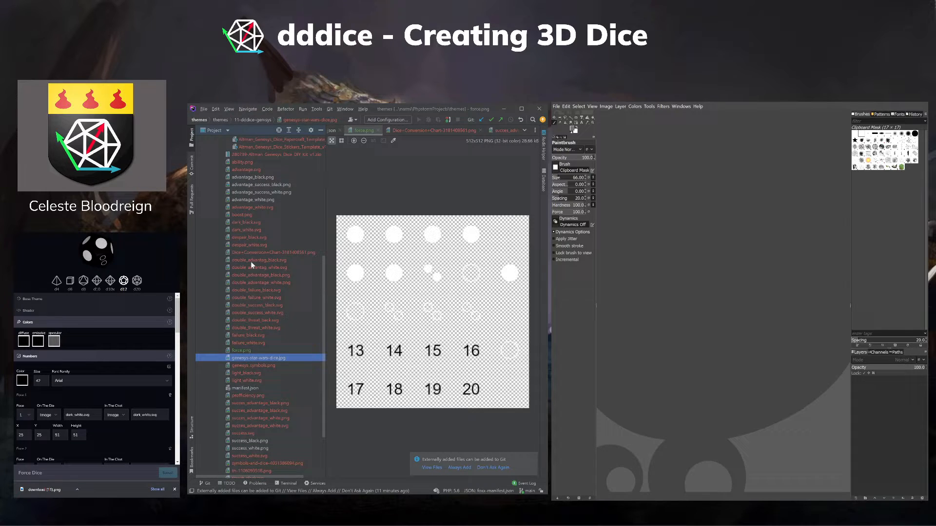
pyautogui.doubleClick(247, 215)
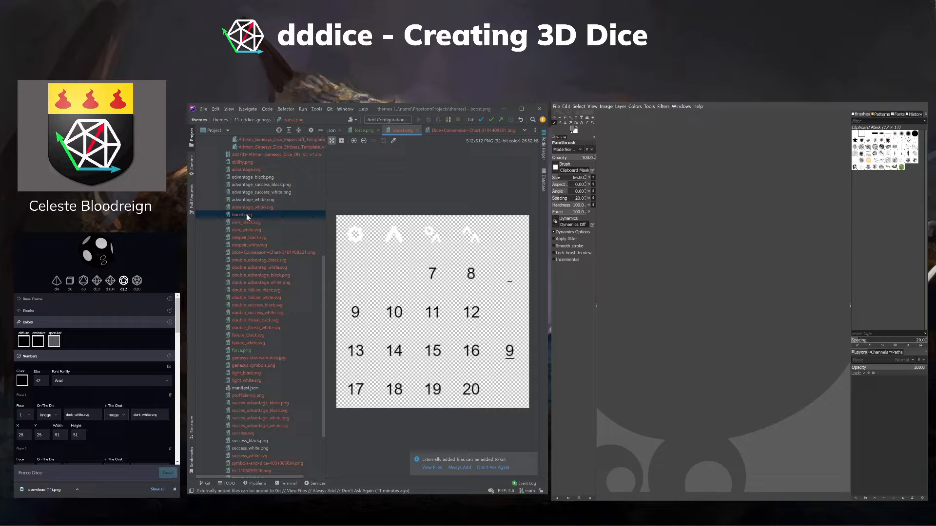
pyautogui.doubleClick(244, 351)
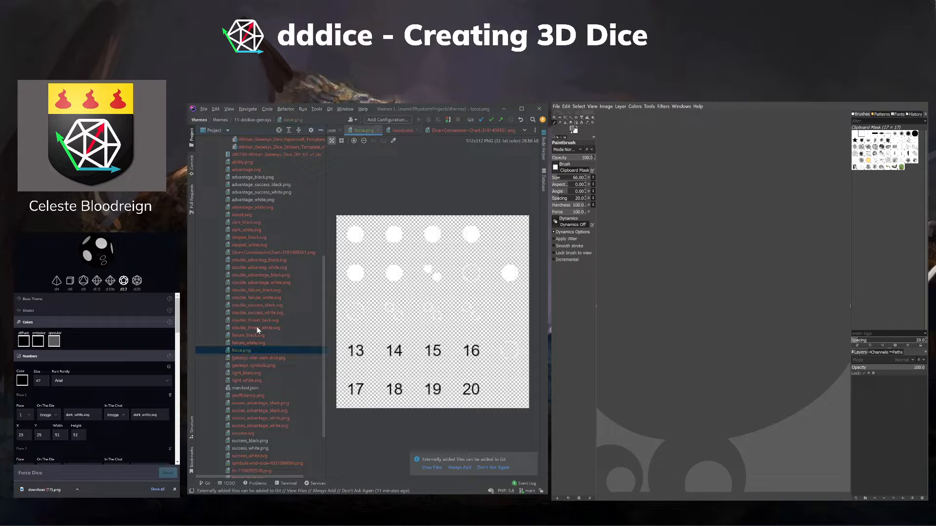
# Close boost.png, the dice conversion chart and succes_advantage_black.png in the editor.
pyautogui.scroll(7, 256, 324)
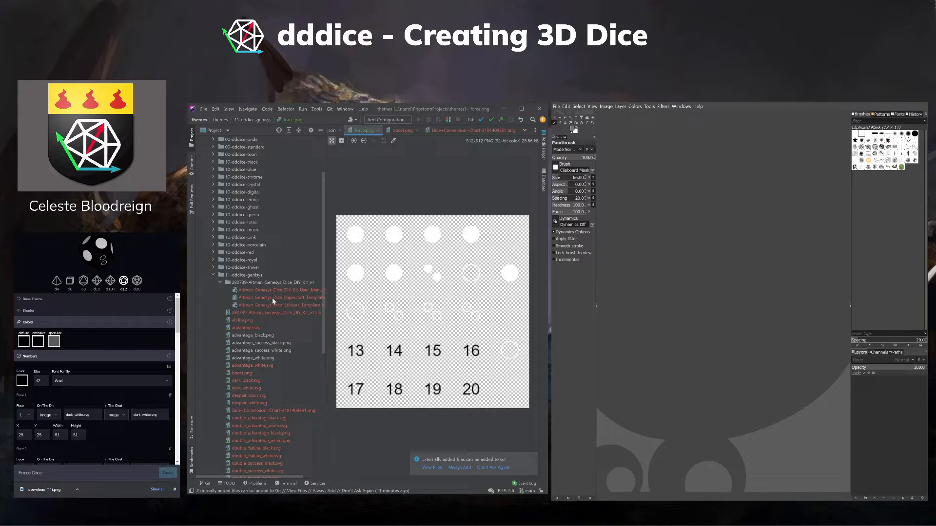
pyautogui.middleClick(402, 133)
pyautogui.middleClick(402, 132)
pyautogui.middleClick(402, 133)
pyautogui.scroll(-6, 278, 297)
pyautogui.scroll(-2, 276, 298)
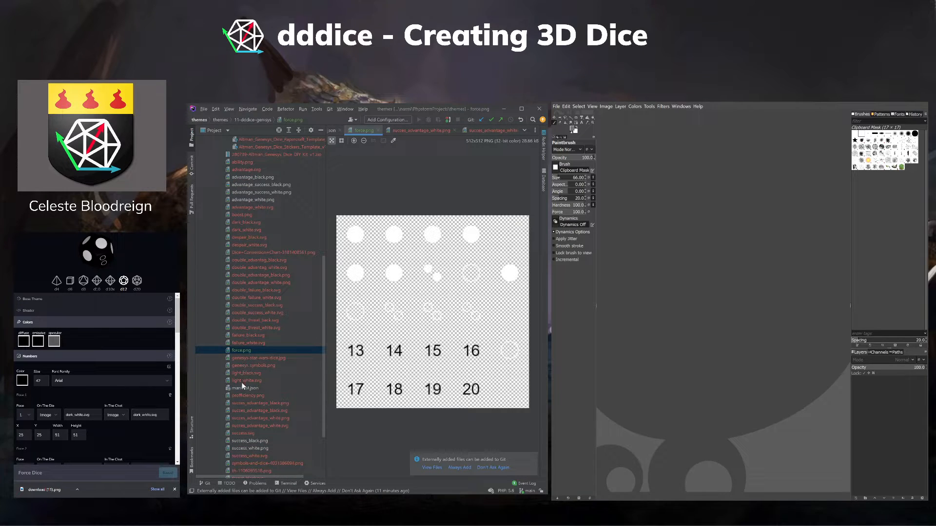
# Reopen manifest.json and add an object to the textures array with its "binding" set to "u_numberMap".
pyautogui.doubleClick(244, 388)
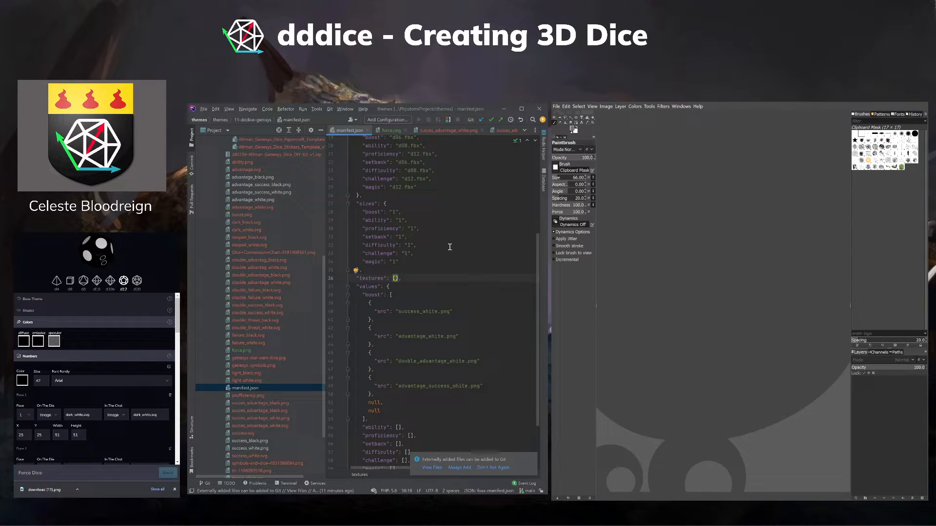
pyautogui.press('Return')
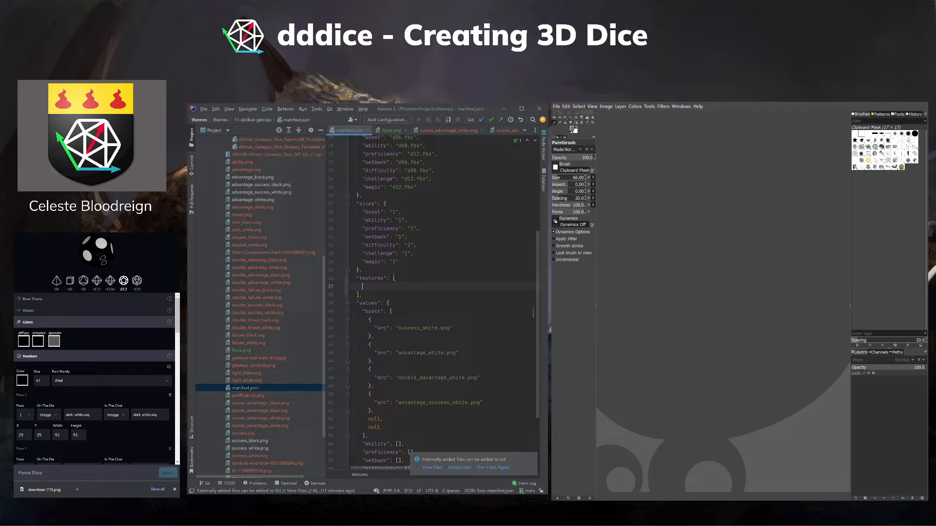
pyautogui.write('{')
pyautogui.press('BackSpace')
pyautogui.write('u')
pyautogui.press('BackSpace')
pyautogui.write('binding')
pyautogui.press('Return')
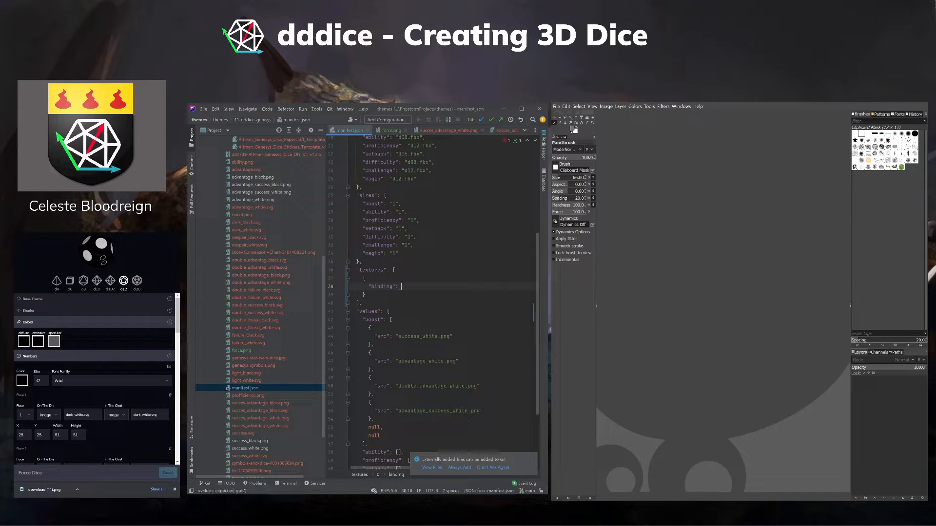
pyautogui.write('"u_numberMap",')
pyautogui.press('Return')
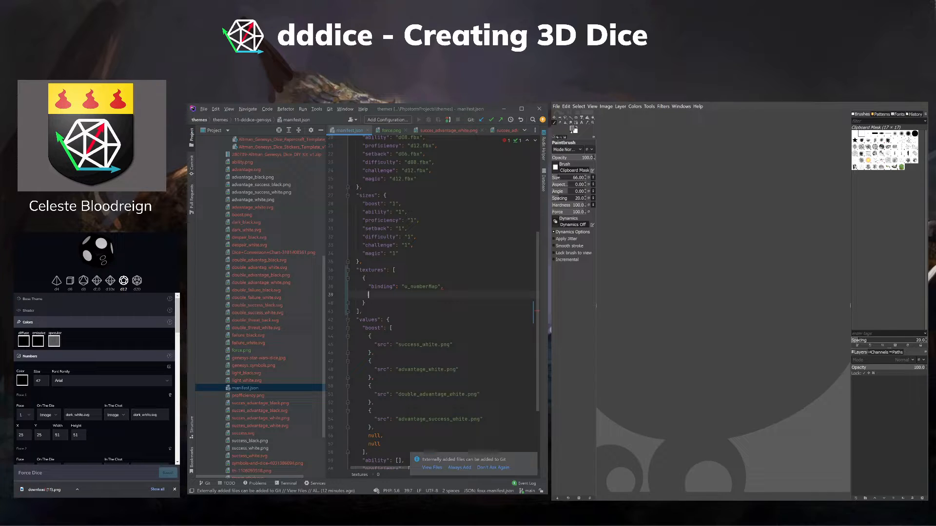
# Dismiss the Git notification and add an empty "src" object below the binding in the texture entry.
pyautogui.scroll(6, 427, 237)
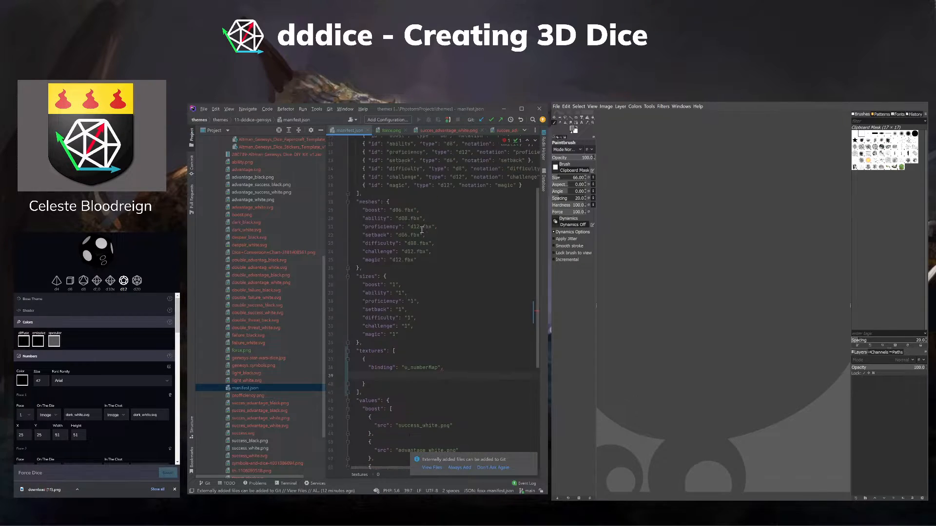
pyautogui.scroll(-2, 427, 237)
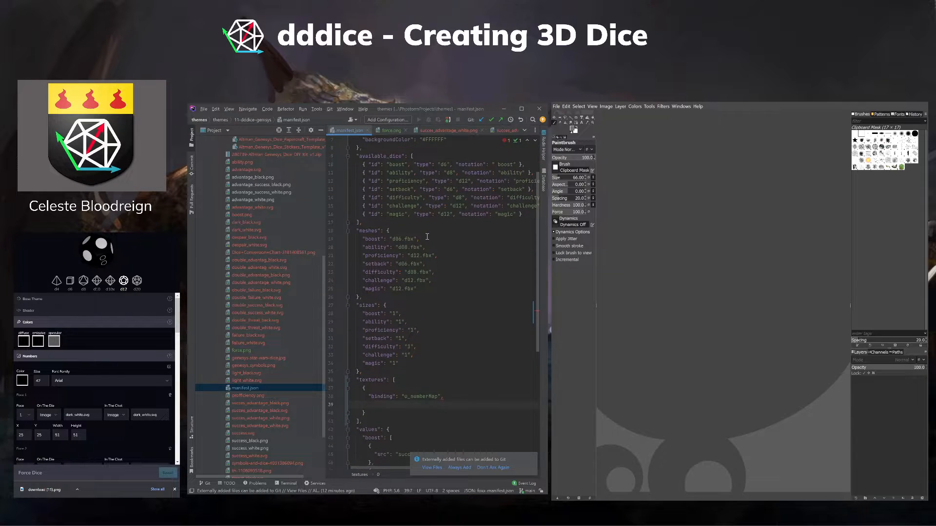
pyautogui.click(532, 457)
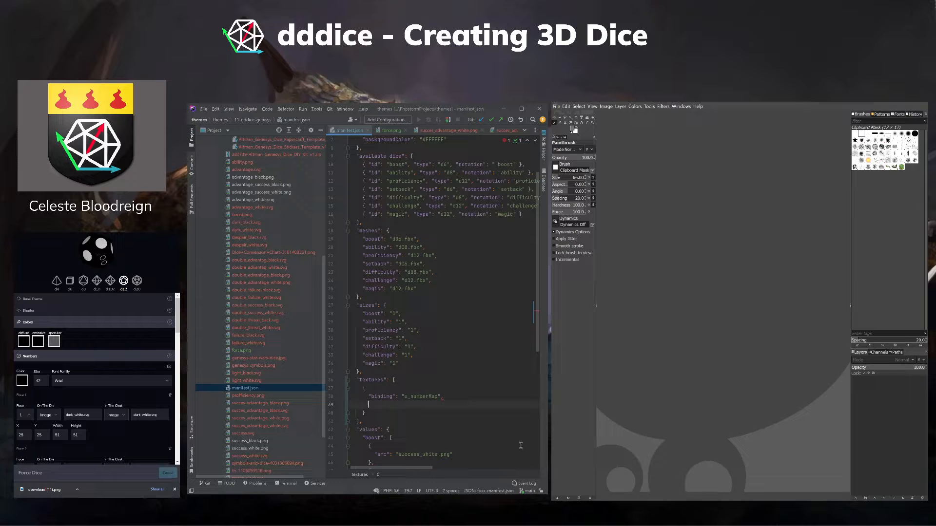
pyautogui.scroll(-2, 428, 387)
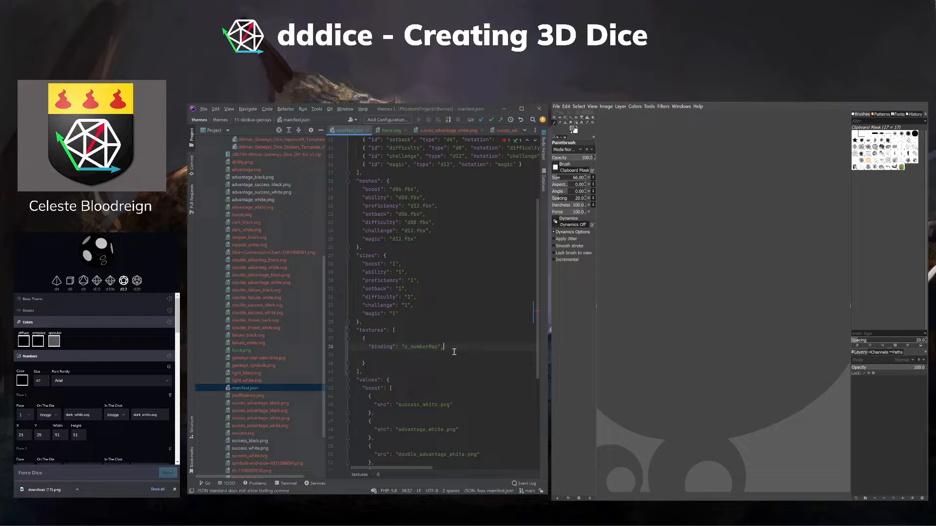
pyautogui.write('"src": {')
pyautogui.press('Return')
# Copy the seven die entries, boost through magic, from meshes into the texture's "src" object.
pyautogui.scroll(1, 413, 281)
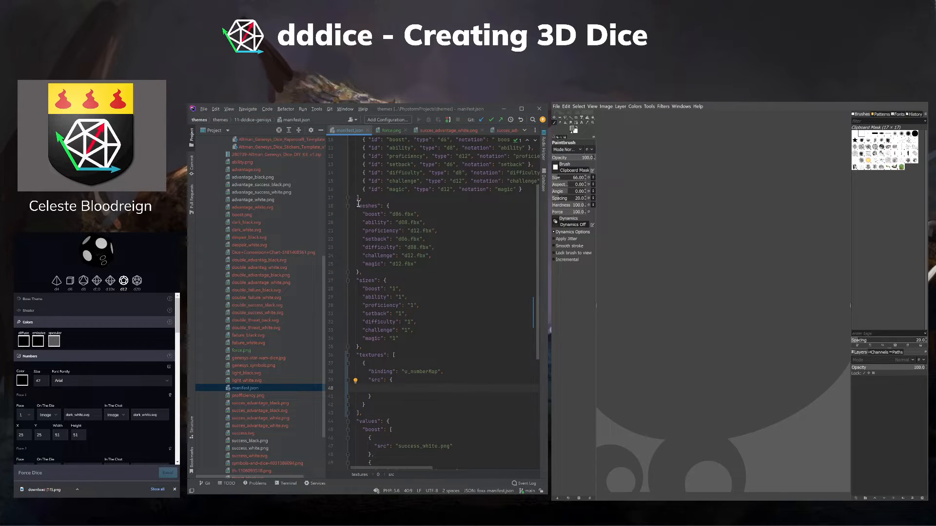
pyautogui.moveTo(360, 215); pyautogui.dragTo(481, 263)
pyautogui.hotkey('ctrl', 'c')
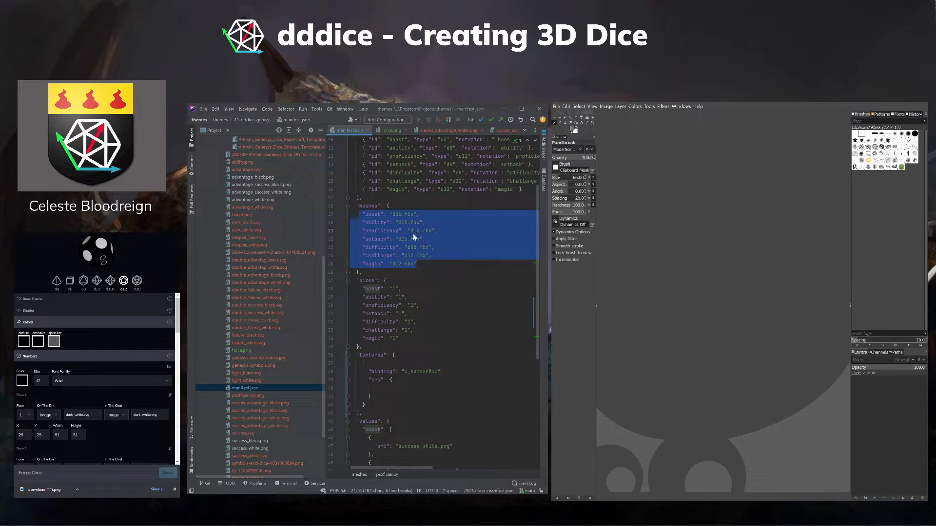
pyautogui.scroll(-3, 428, 250)
pyautogui.click(393, 306)
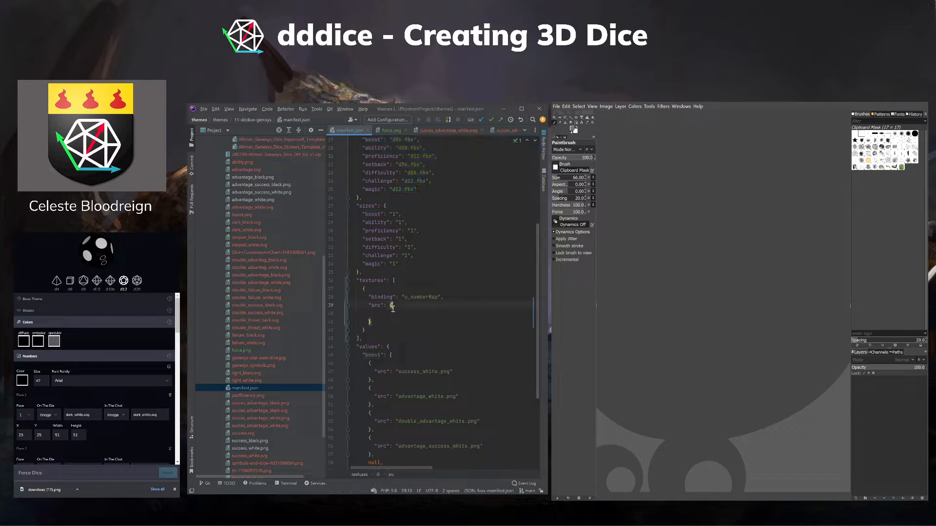
pyautogui.press('Down')
pyautogui.hotkey('ctrl', 'v')
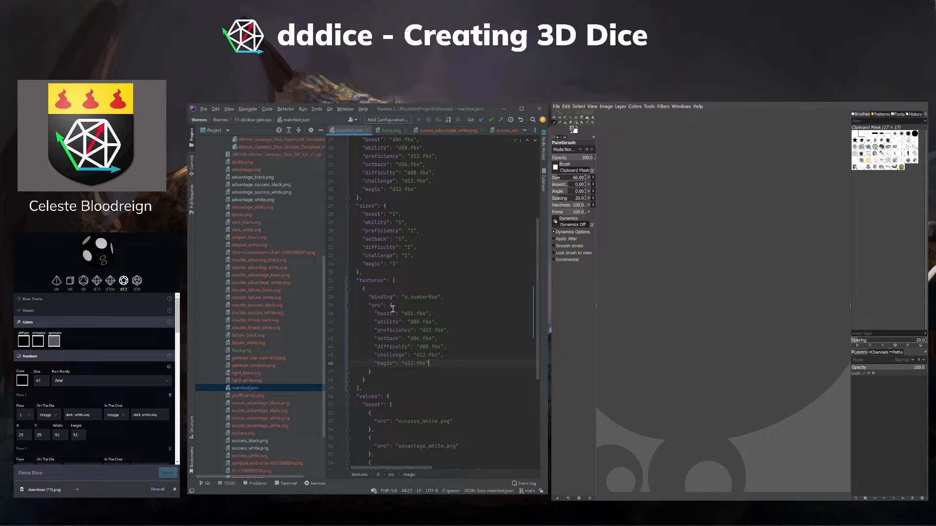
# Set the boost texture in "src" to "boost.png" and check that image before returning to manifest.json.
pyautogui.click(404, 313)
pyautogui.moveTo(403, 313); pyautogui.dragTo(425, 314)
pyautogui.write('boost.png')
pyautogui.doubleClick(239, 215)
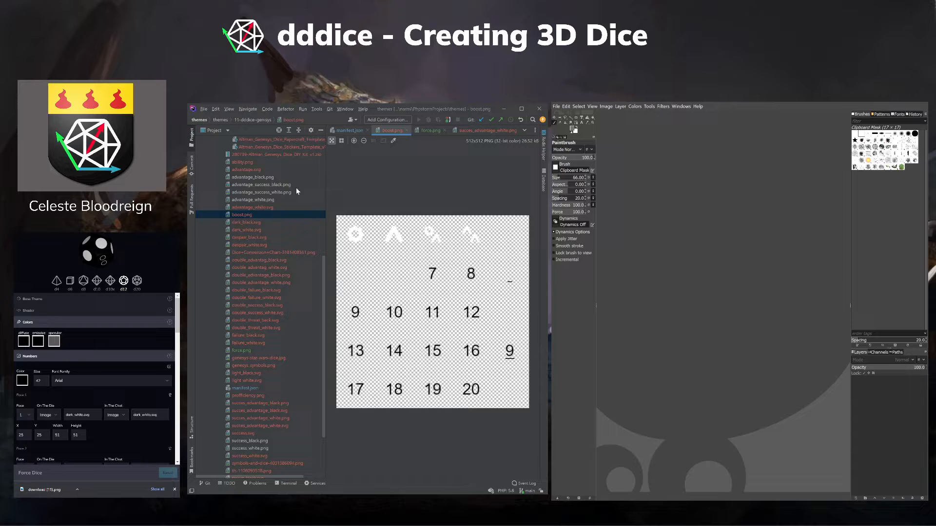
pyautogui.click(347, 130)
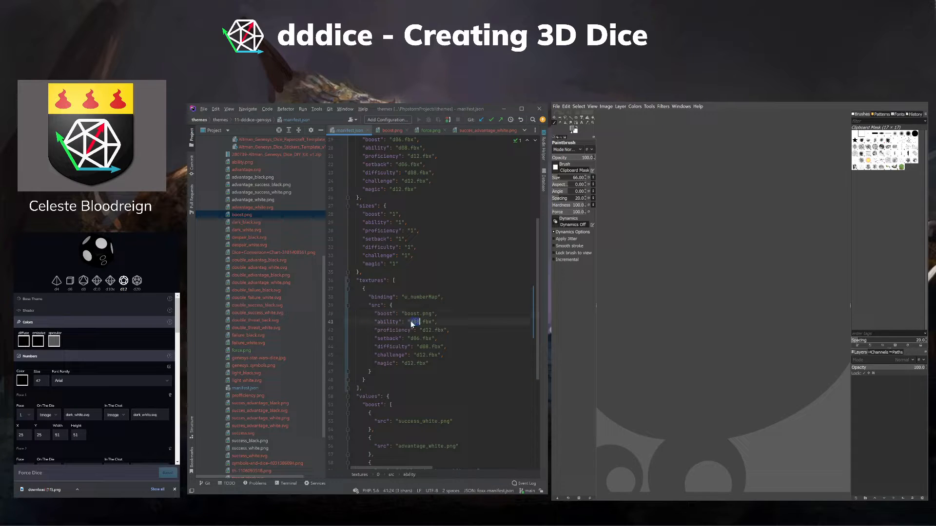
# Copy the key name "ability" over the d08 file name in the ability texture entry.
pyautogui.doubleClick(389, 322)
pyautogui.hotkey('ctrl', 'c')
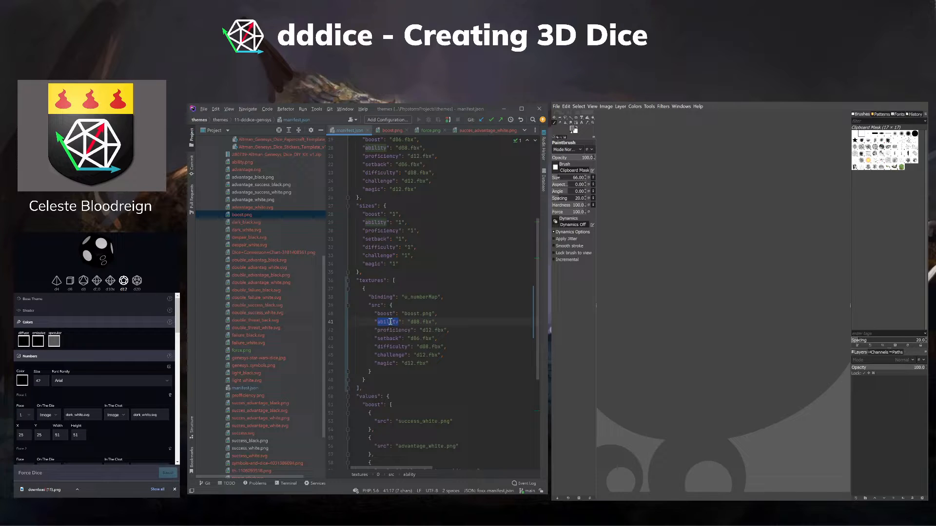
pyautogui.doubleClick(417, 322)
pyautogui.hotkey('ctrl', 'v')
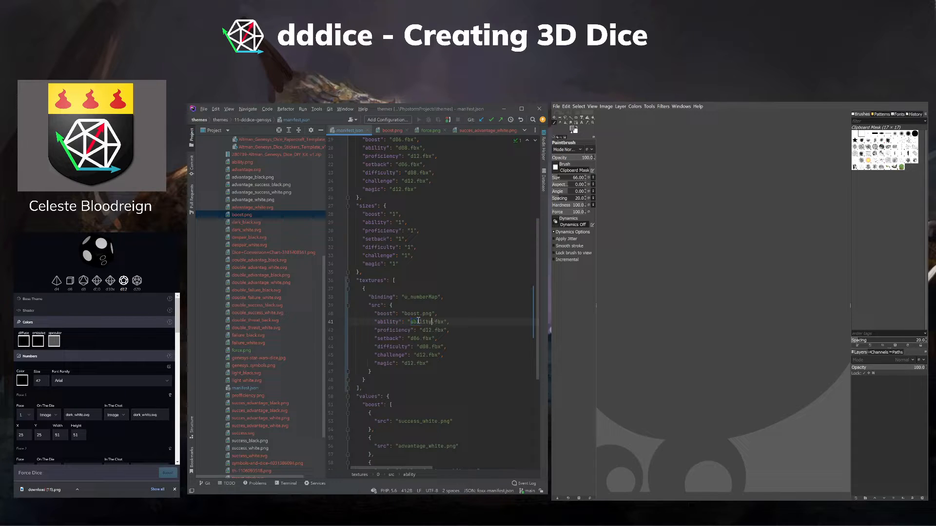
# Check the ability.png image and replace the d12 file name in the proficiency texture entry with "proficiency".
pyautogui.doubleClick(392, 330)
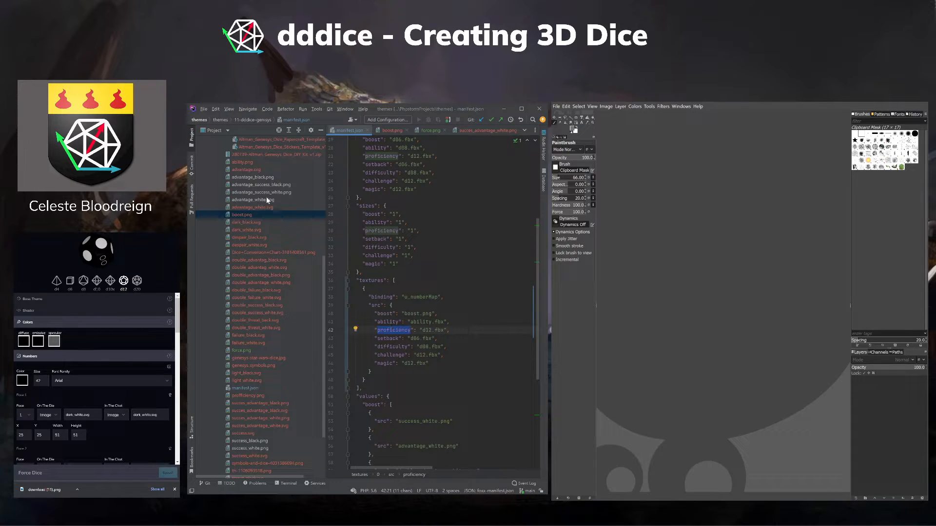
pyautogui.scroll(3, 268, 201)
pyautogui.doubleClick(254, 208)
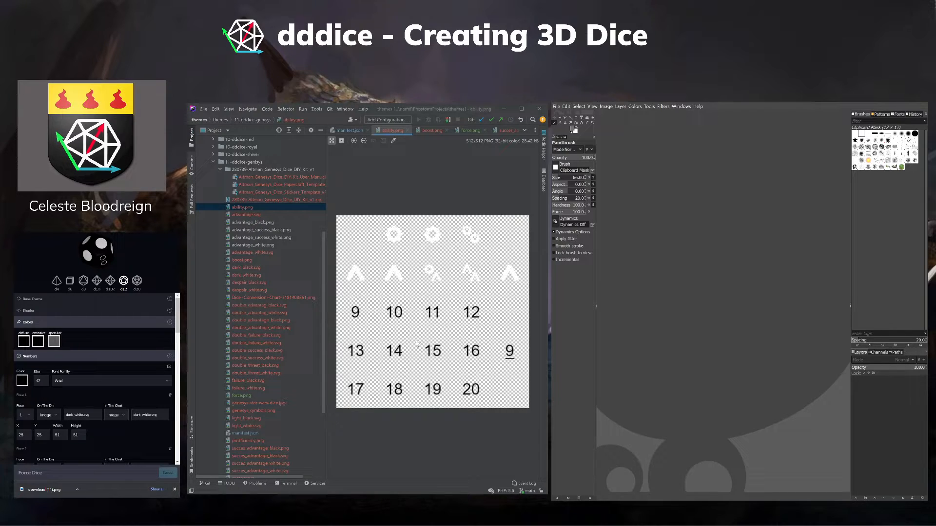
pyautogui.click(349, 131)
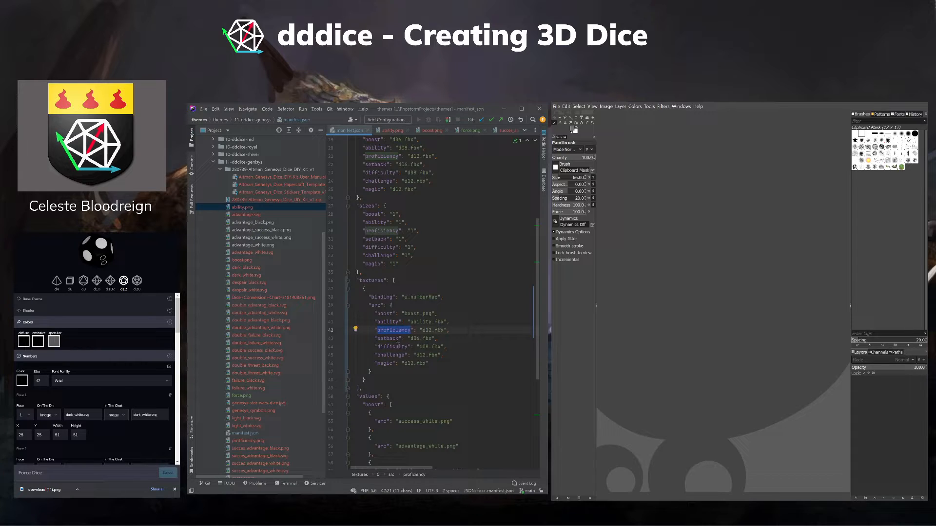
pyautogui.doubleClick(428, 330)
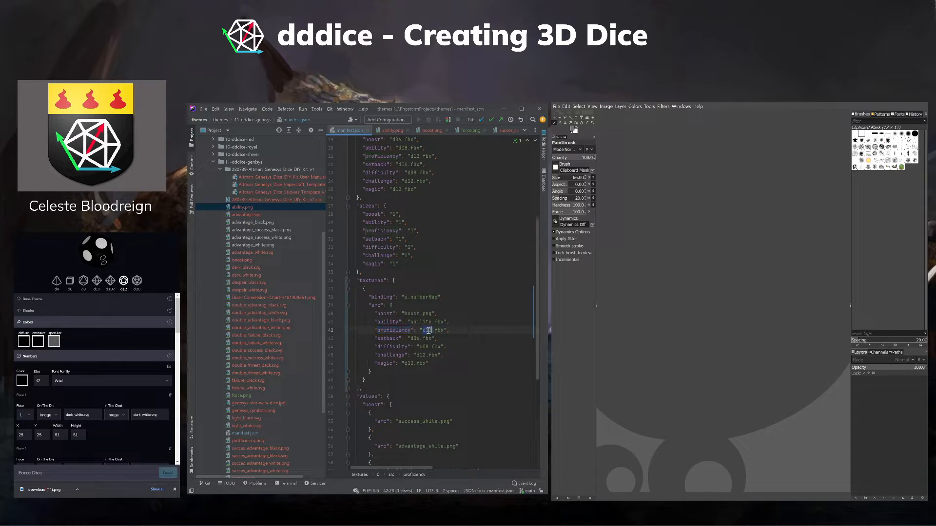
pyautogui.write('proficiency')
# Find and view proficiency.png in the theme folder, and close it along with the Genesys symbols and Star Wars dice images.
pyautogui.click(268, 276)
pyautogui.write('p')
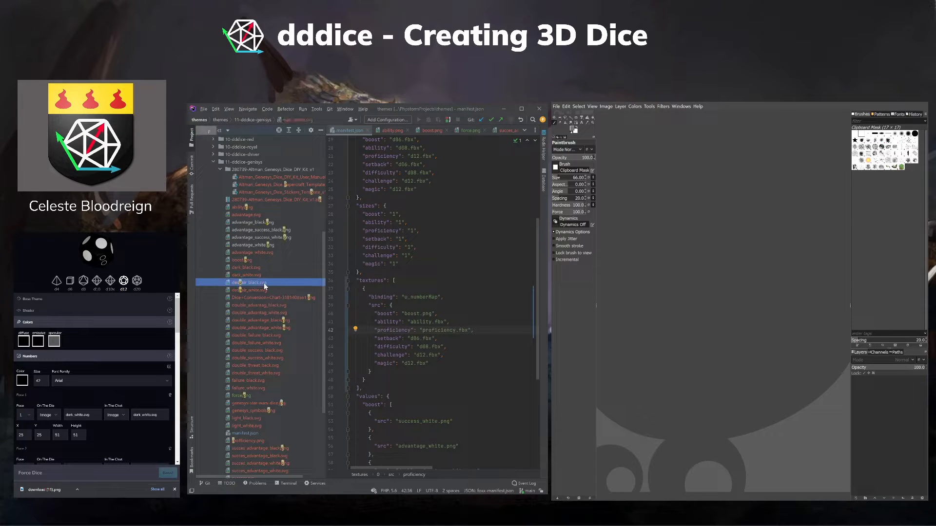
pyautogui.write('ro')
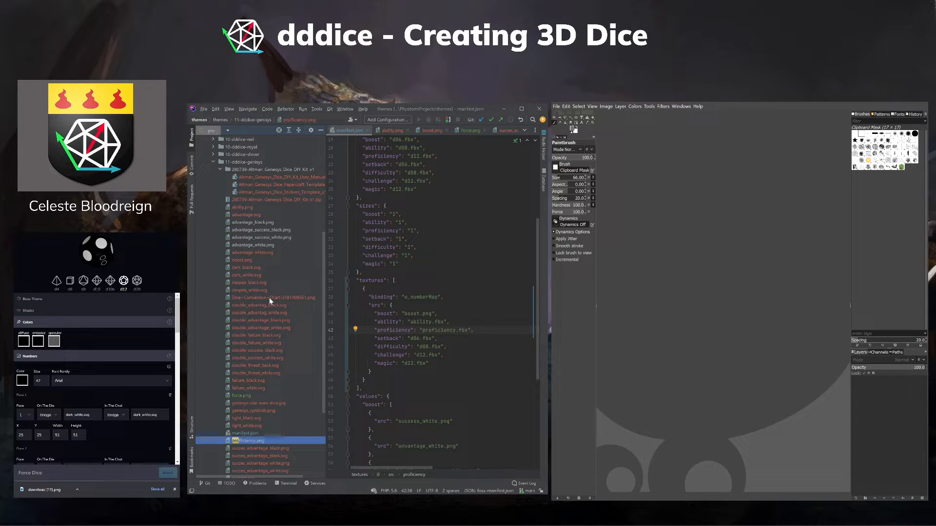
pyautogui.scroll(-3, 271, 349)
pyautogui.doubleClick(266, 373)
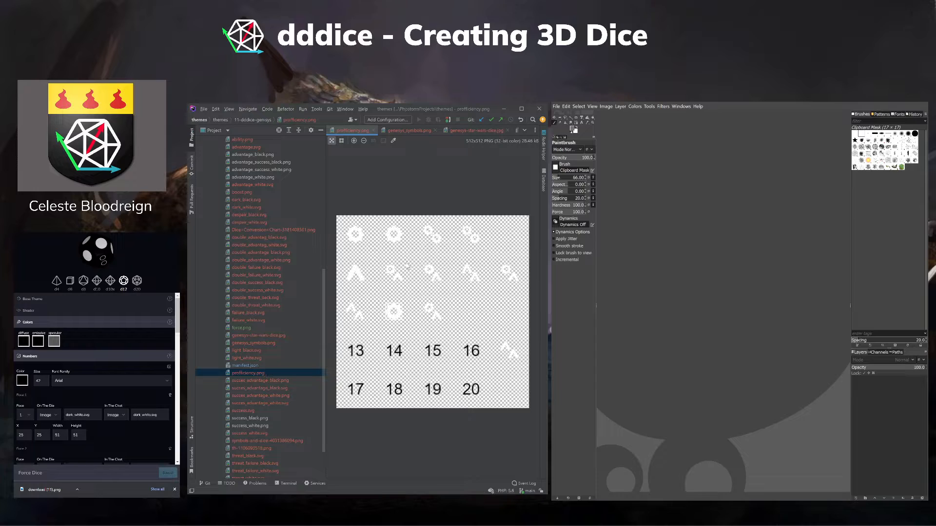
pyautogui.middleClick(359, 133)
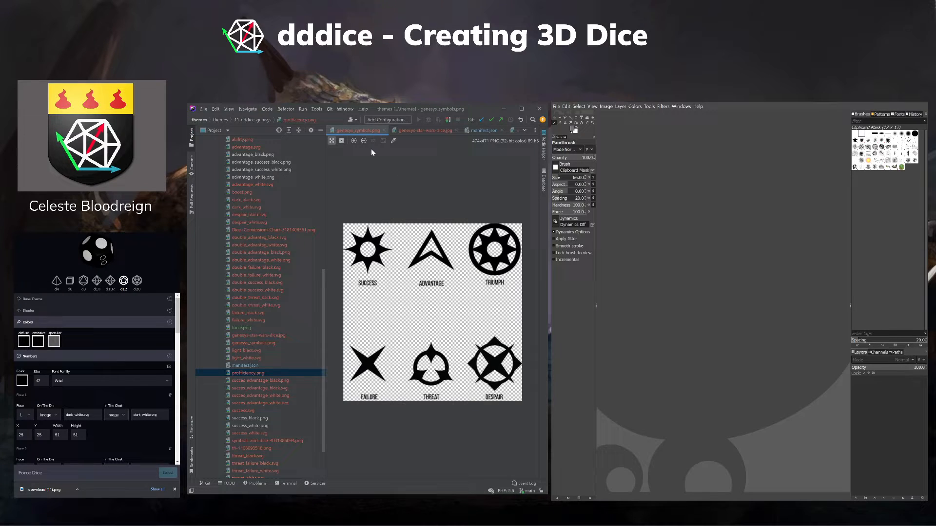
pyautogui.middleClick(344, 128)
pyautogui.middleClick(344, 128)
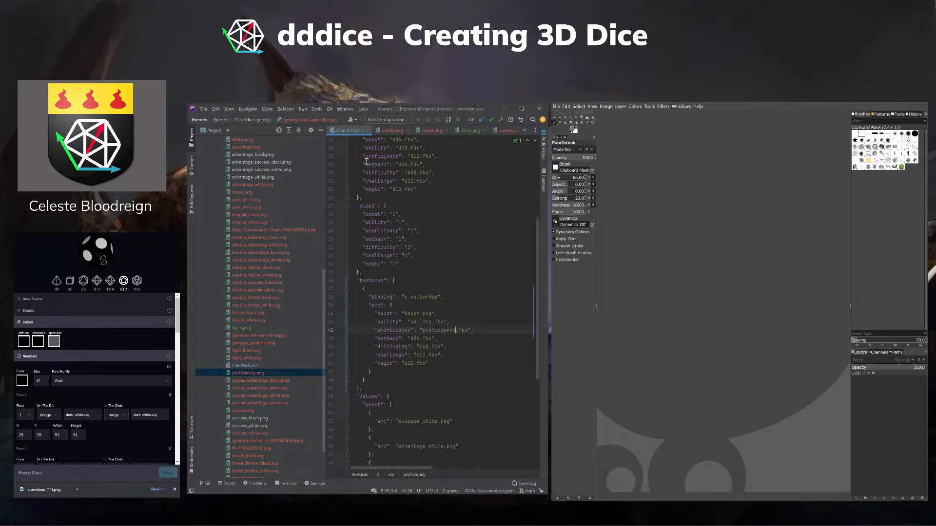
# Copy the key name "setback" over the d06 file name in the setback texture entry.
pyautogui.scroll(-1, 394, 274)
pyautogui.doubleClick(388, 263)
pyautogui.hotkey('ctrl', 'c')
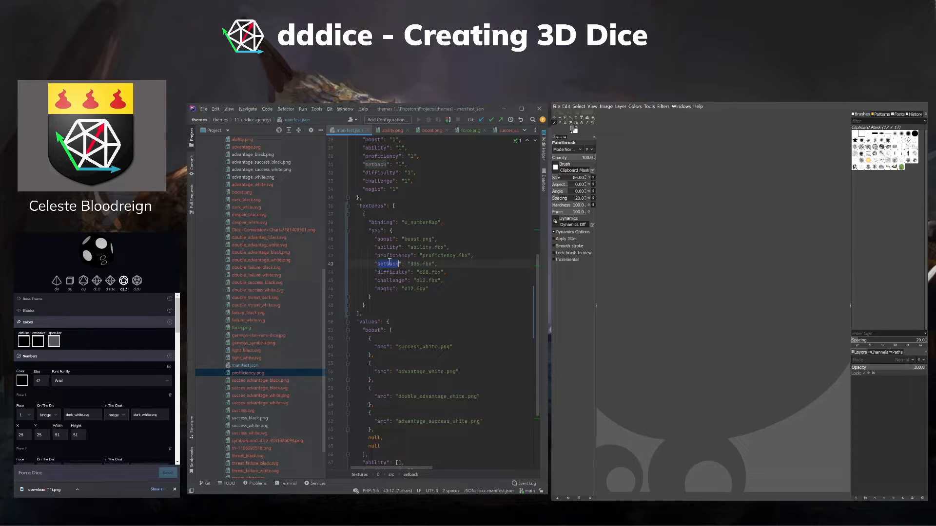
pyautogui.doubleClick(413, 264)
pyautogui.hotkey('ctrl', 'v')
# Search the project files for a setback image and look through the theme folder's contents.
pyautogui.click(267, 395)
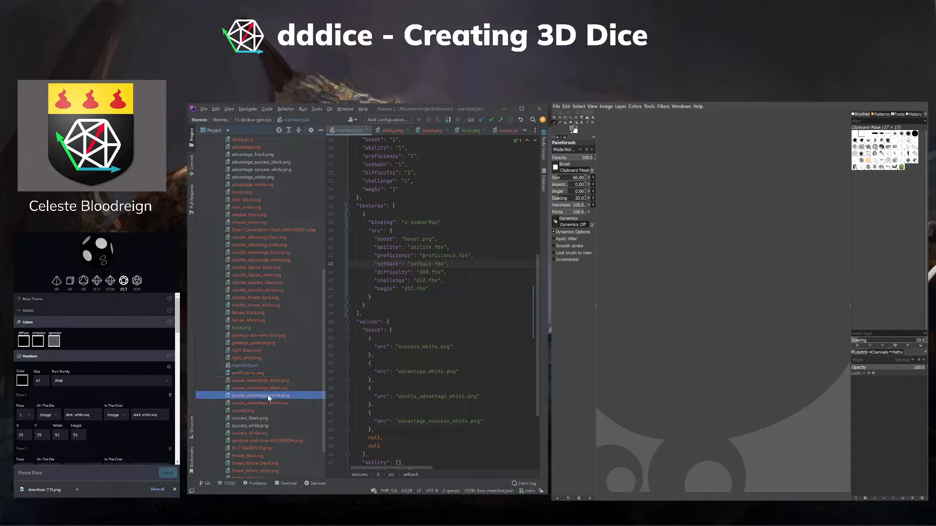
pyautogui.write('setback')
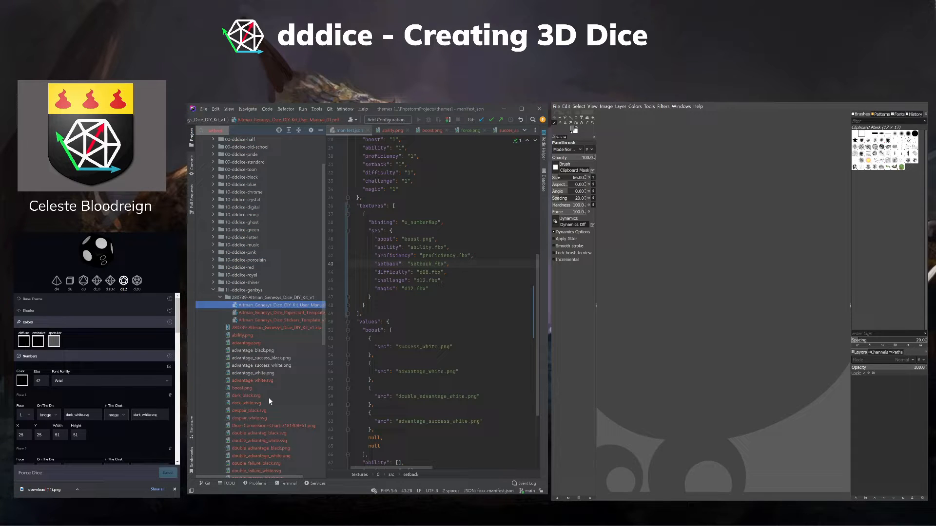
pyautogui.press('BackSpace')
pyautogui.press('BackSpace')
pyautogui.press('BackSpace')
pyautogui.press('BackSpace')
pyautogui.press('BackSpace')
pyautogui.press('BackSpace')
pyautogui.press('BackSpace')
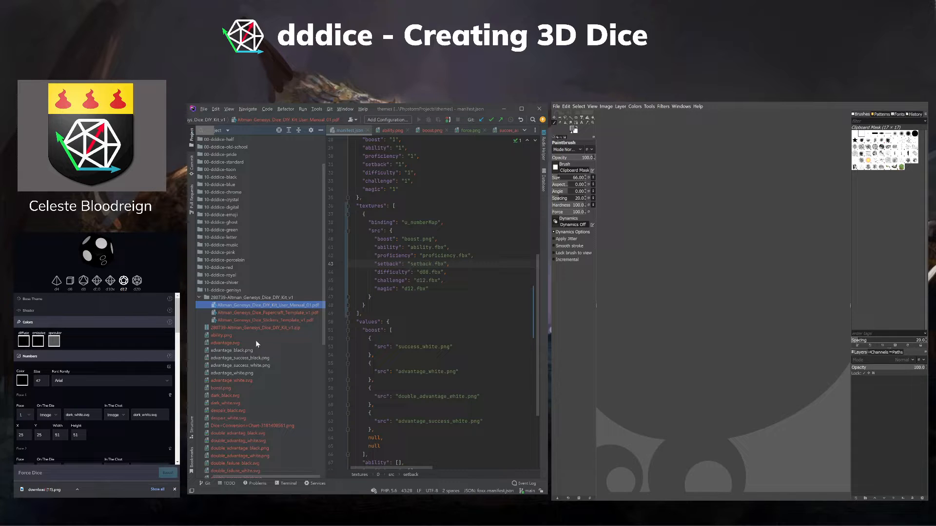
pyautogui.scroll(-5, 255, 341)
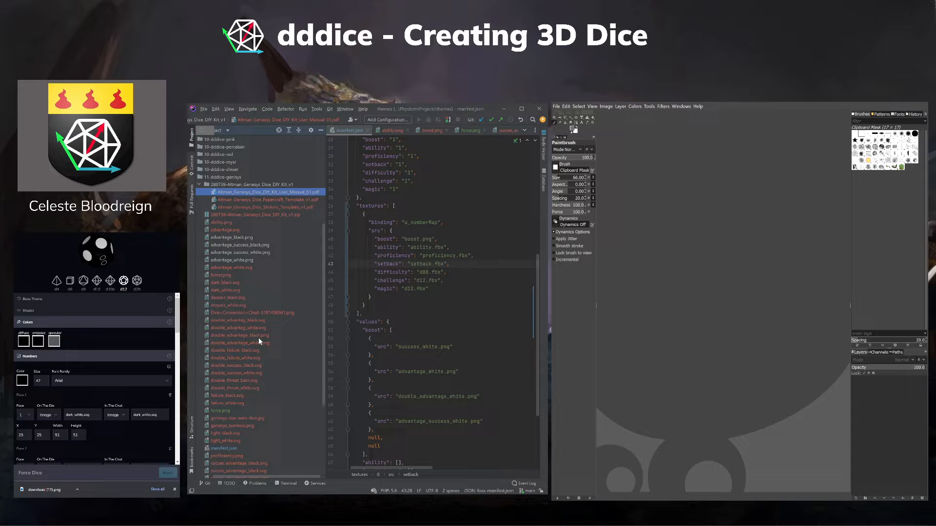
pyautogui.scroll(-3, 231, 342)
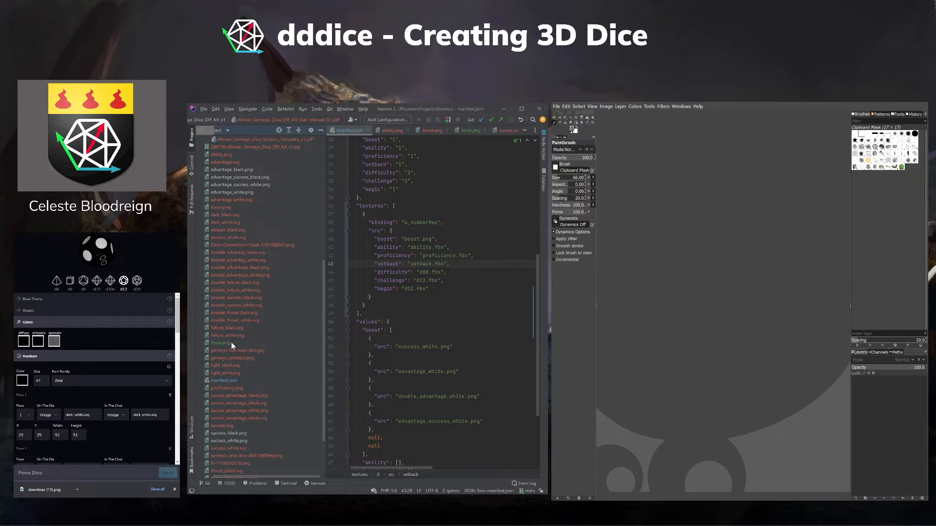
# Replace the d08 file name in the difficulty texture entry with "difficulty" and search the project files for "dif".
pyautogui.doubleClick(393, 272)
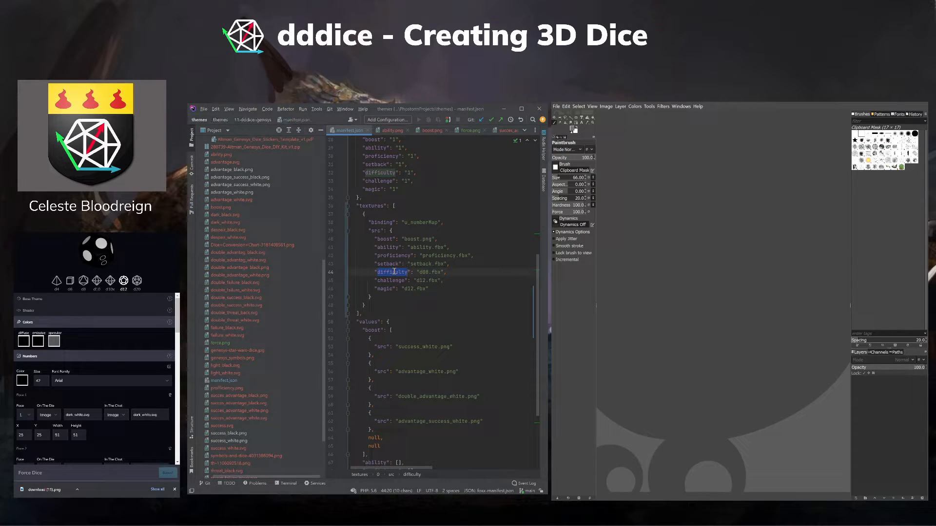
pyautogui.hotkey('ctrl', 'c')
pyautogui.doubleClick(424, 272)
pyautogui.hotkey('ctrl', 'v')
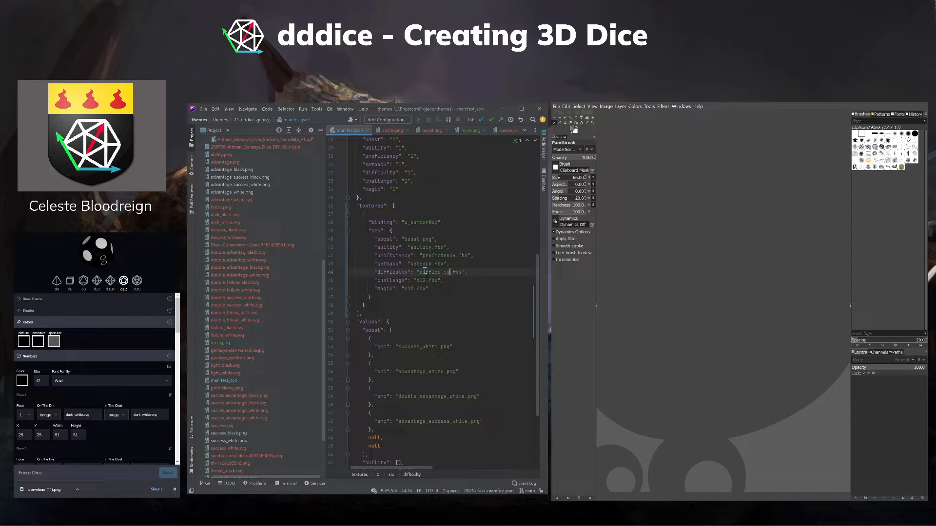
pyautogui.click(271, 304)
pyautogui.write('dif')
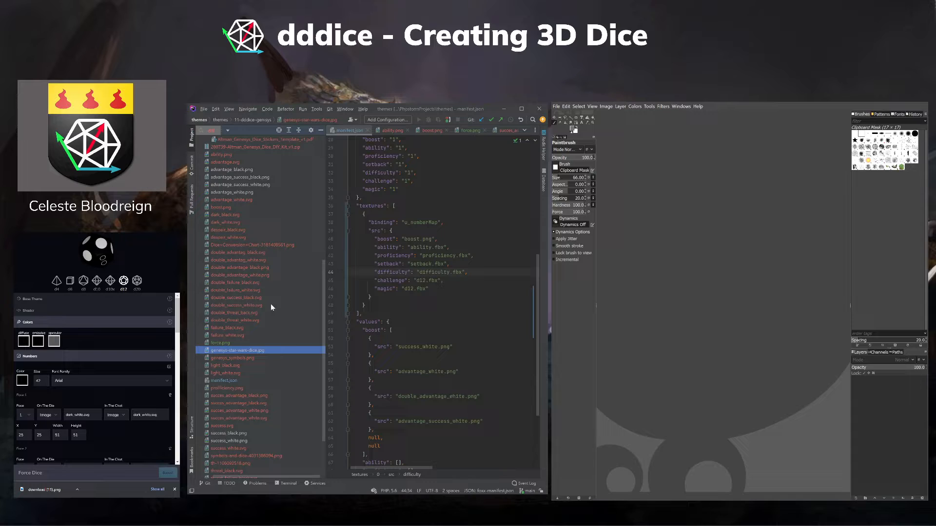
pyautogui.press('Escape')
# Replace the d12 file name in the challenge texture entry with "challenge" and rename force.png to magic.png.
pyautogui.doubleClick(395, 281)
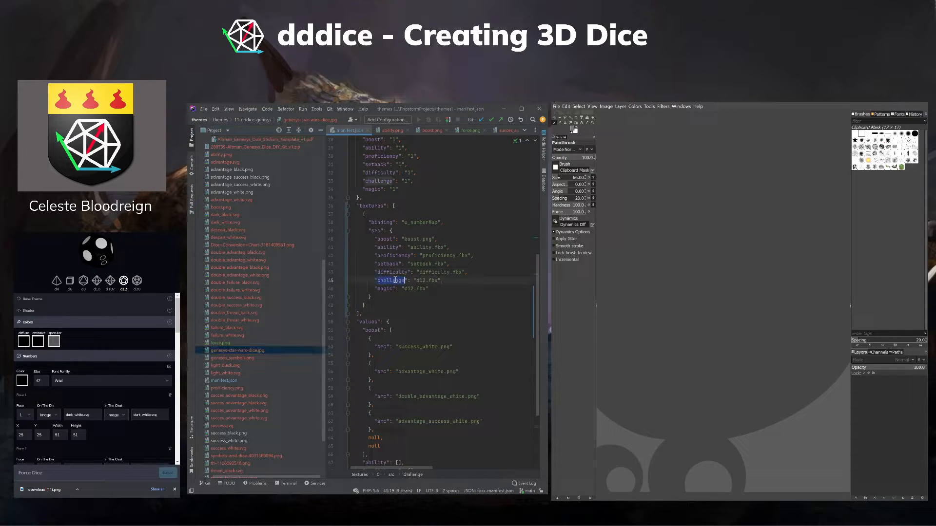
pyautogui.doubleClick(420, 280)
pyautogui.hotkey('ctrl', 'v')
pyautogui.click(237, 307)
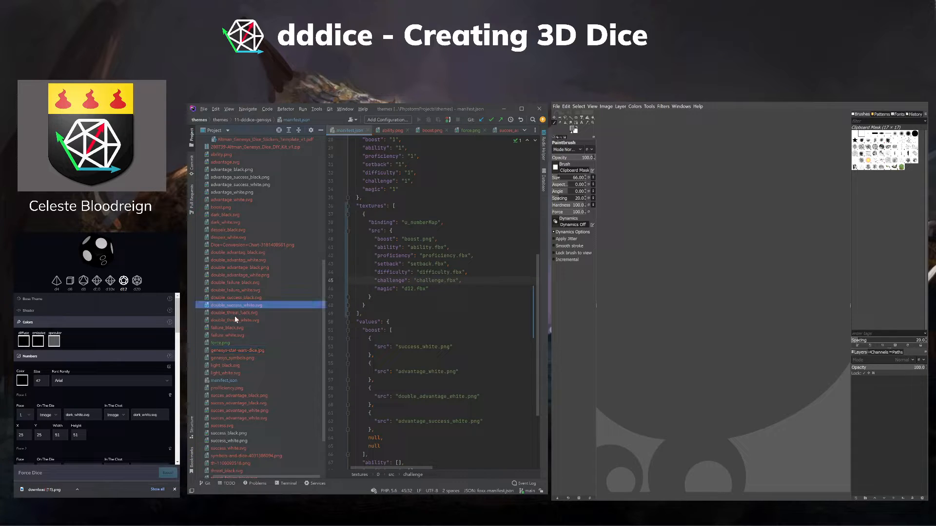
pyautogui.click(218, 342)
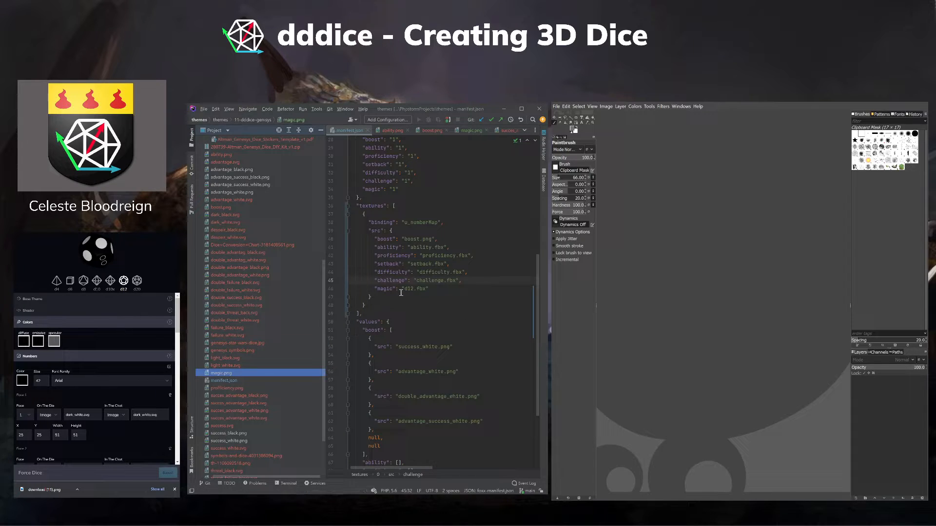
# Set the magic texture in "src" to "magic.png".
pyautogui.click(386, 288)
pyautogui.doubleClick(412, 289)
pyautogui.write('magic')
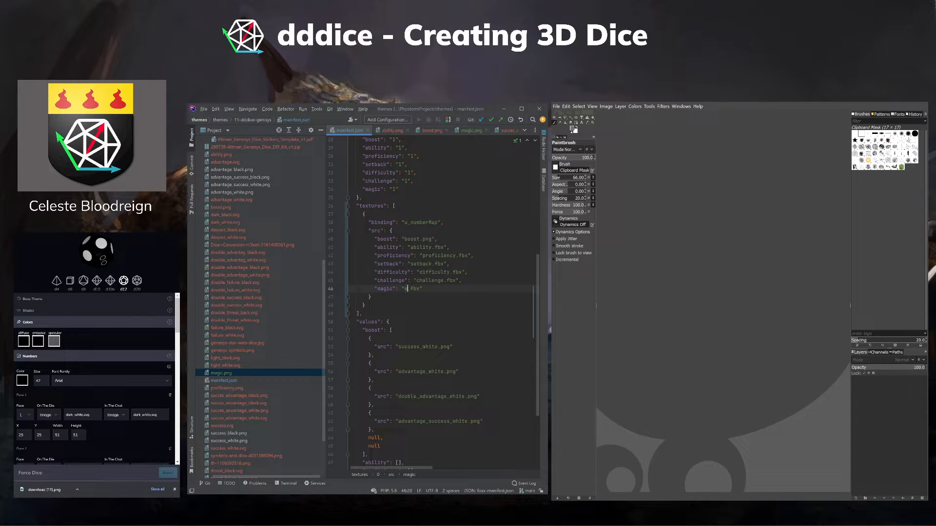
pyautogui.doubleClick(428, 289)
pyautogui.write('png')
# Replace every ".fbx" with ".png" within the ability through challenge lines of the texture's "src" object.
pyautogui.moveTo(465, 281); pyautogui.dragTo(327, 246)
pyautogui.hotkey('ctrl', 'r')
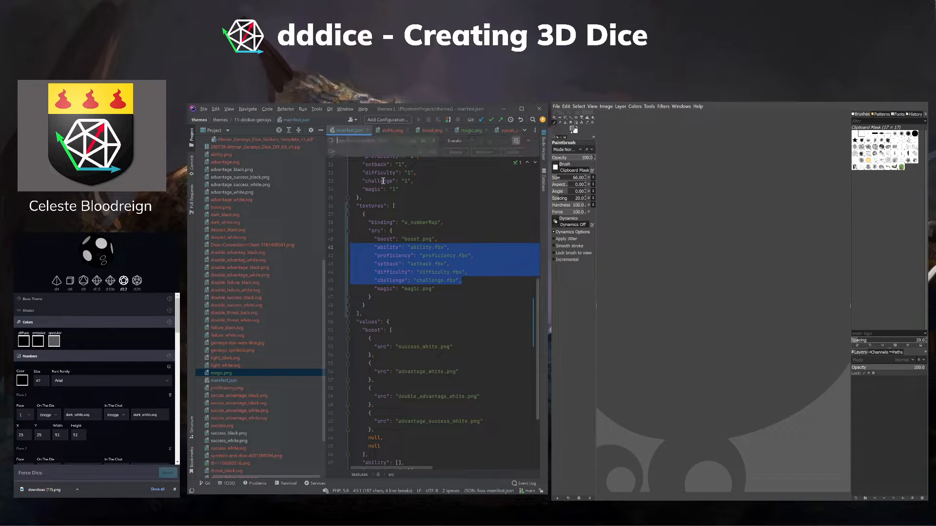
pyautogui.write('.fbx')
pyautogui.press('Tab')
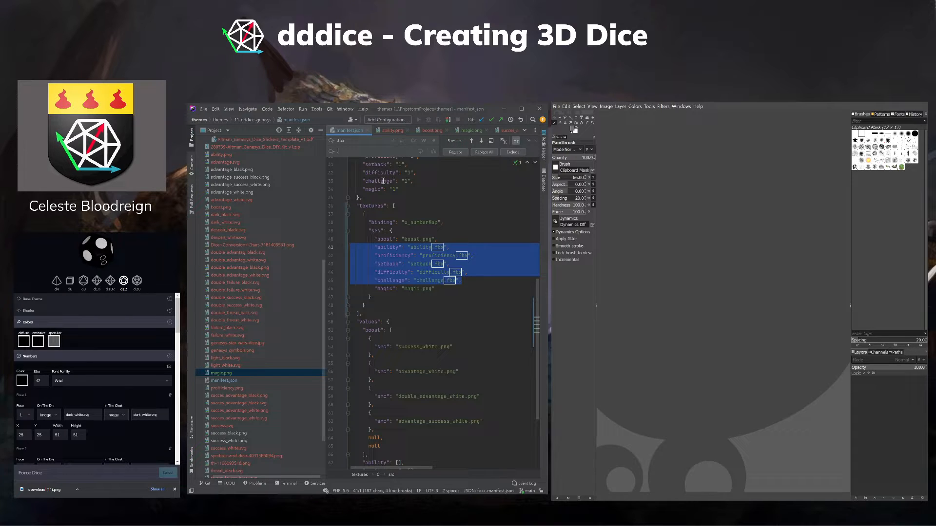
pyautogui.write('.png')
pyautogui.click(474, 154)
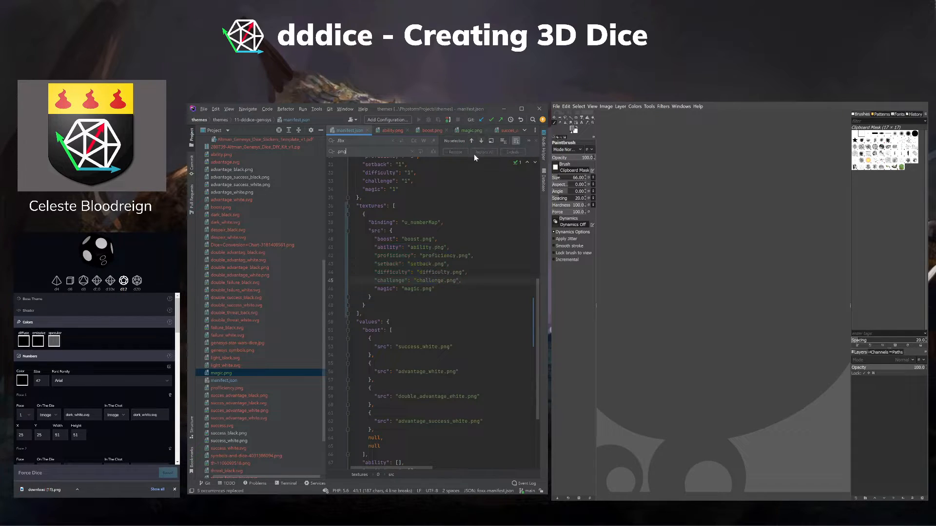
pyautogui.click(469, 213)
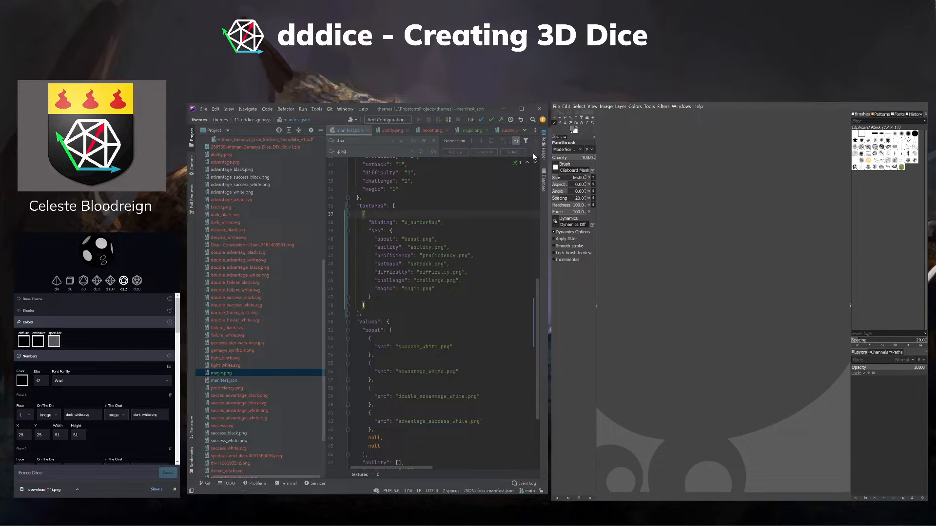
pyautogui.click(491, 220)
# Look through the theme folder's image files and search them for "dic".
pyautogui.click(257, 291)
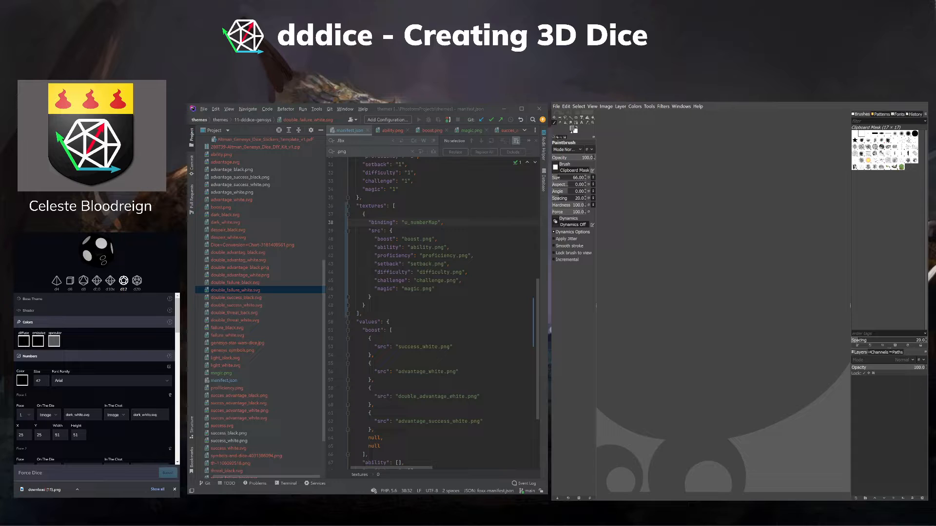
pyautogui.scroll(6, 259, 239)
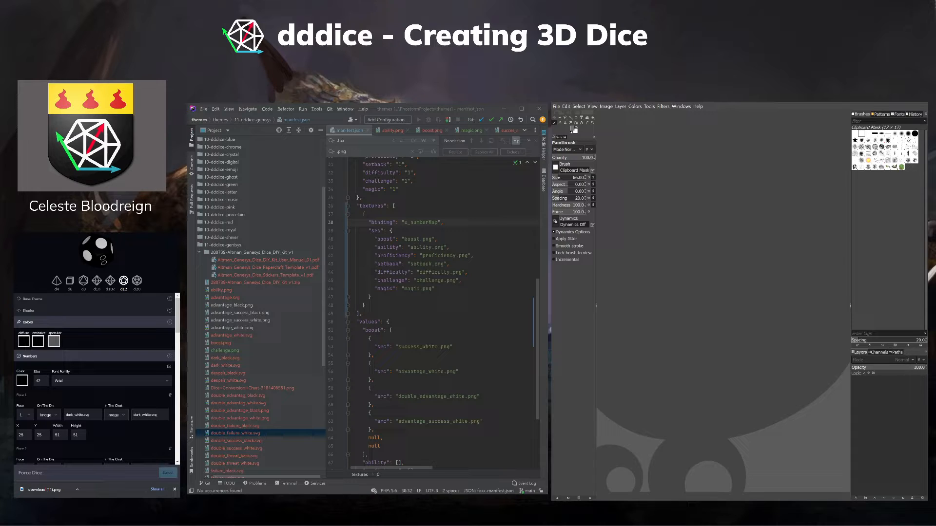
pyautogui.click(380, 388)
pyautogui.click(233, 336)
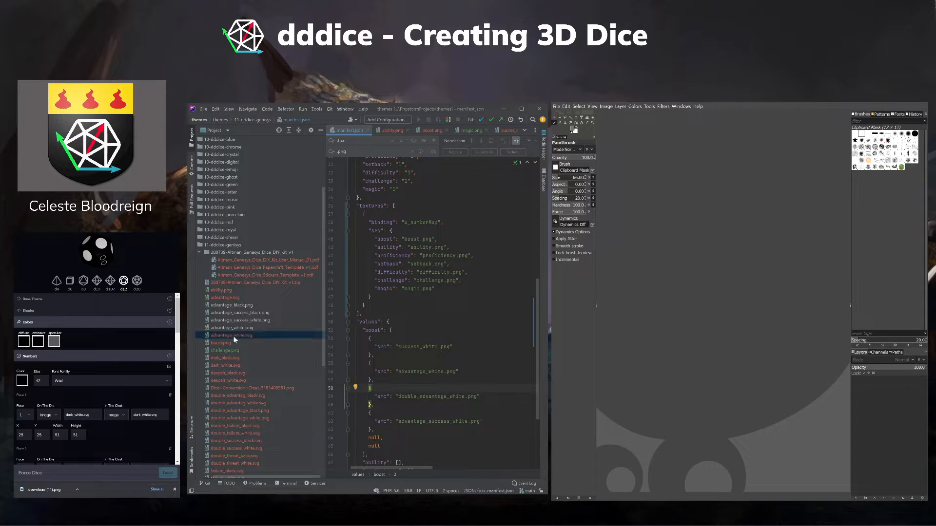
pyautogui.scroll(-3, 233, 335)
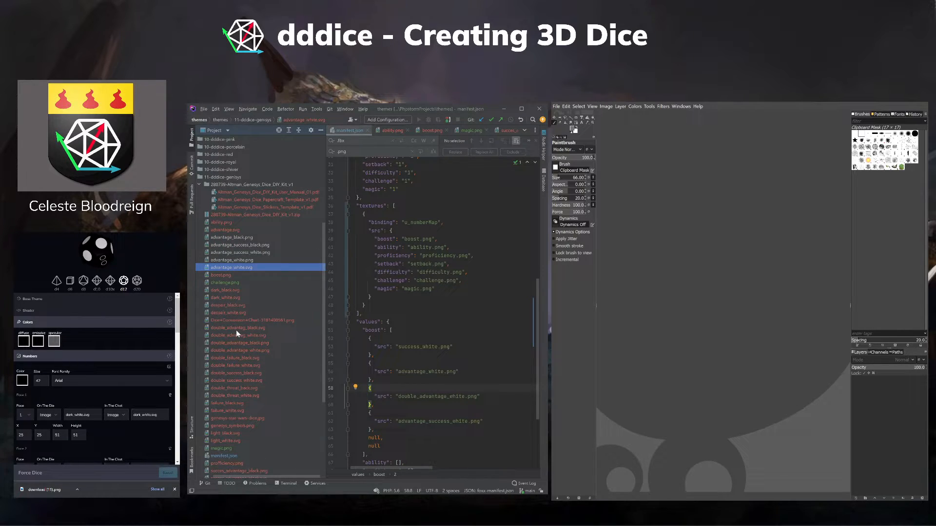
pyautogui.write('dic')
pyautogui.press('Escape')
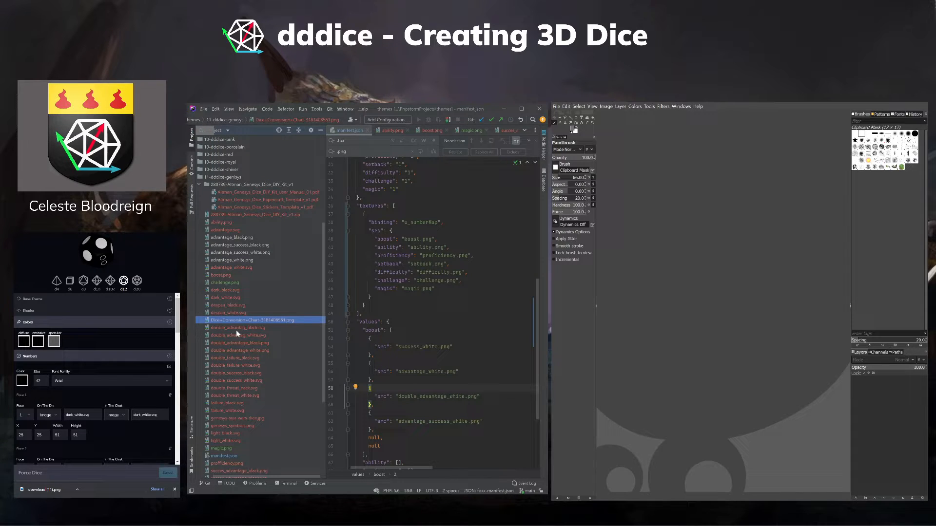
# Search the theme folder for "setback" and look through its list of dice image files.
pyautogui.write('setback')
pyautogui.press('BackSpace')
pyautogui.press('BackSpace')
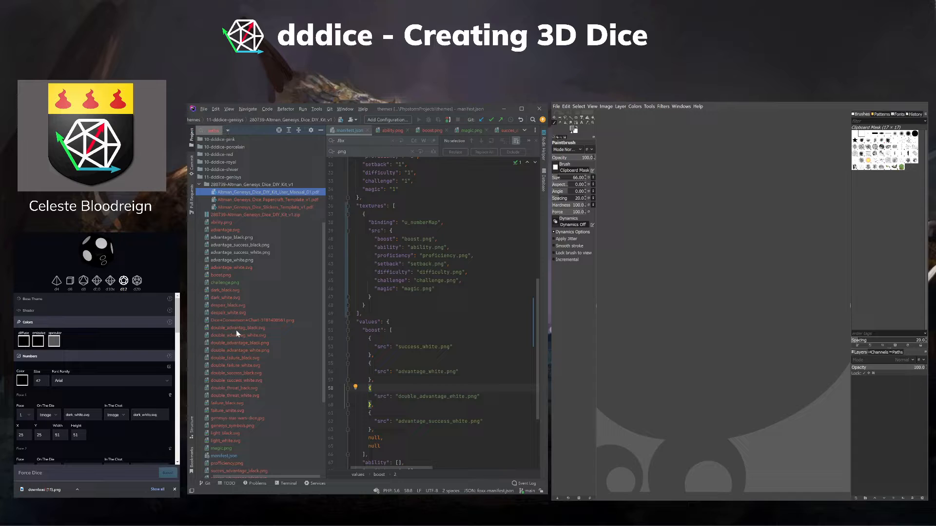
pyautogui.press('Escape')
pyautogui.press('Escape')
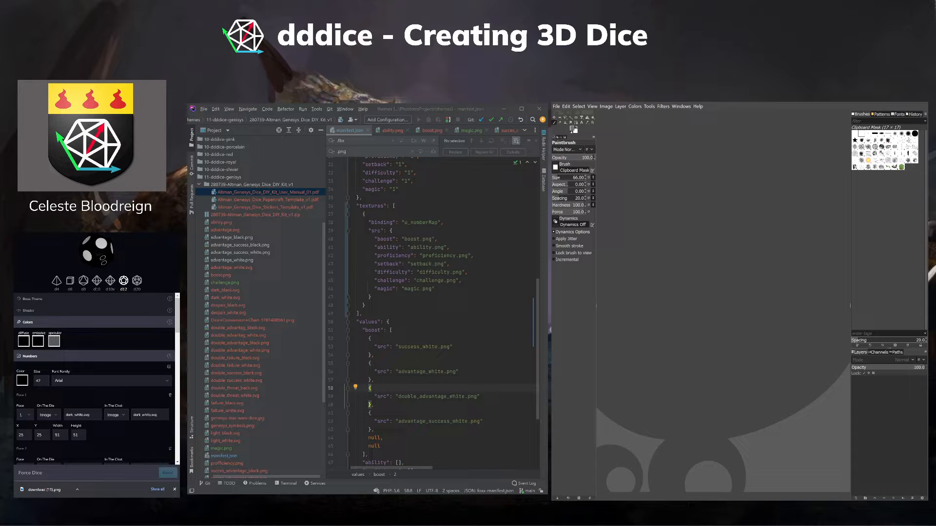
pyautogui.click(228, 313)
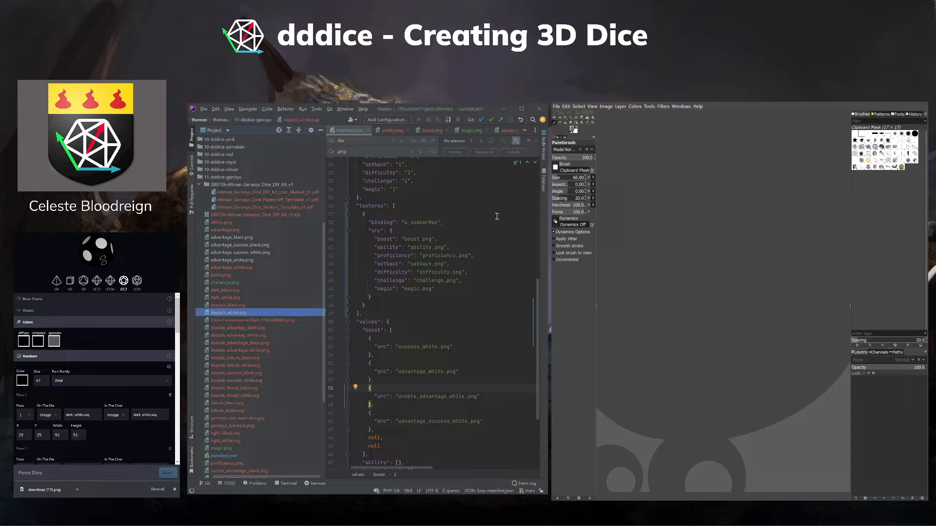
pyautogui.scroll(-2, 263, 297)
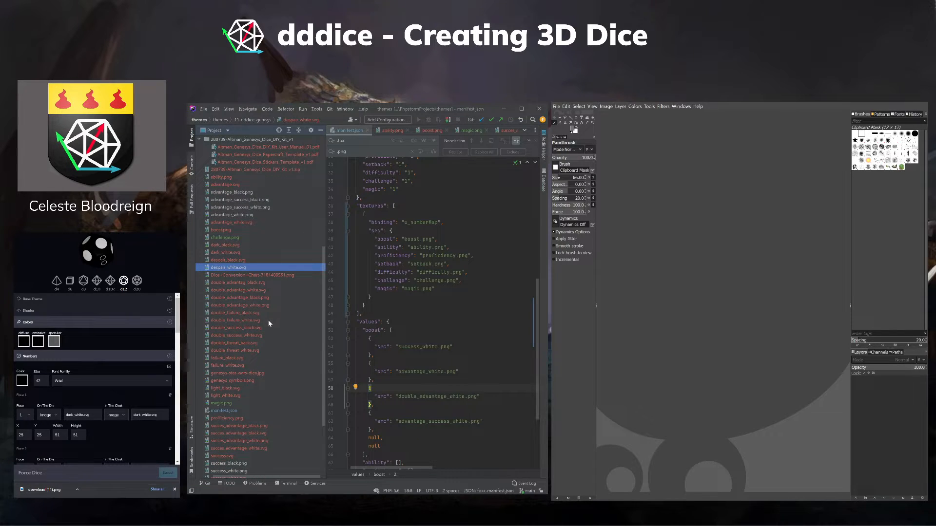
pyautogui.scroll(-3, 268, 336)
pyautogui.scroll(4, 272, 328)
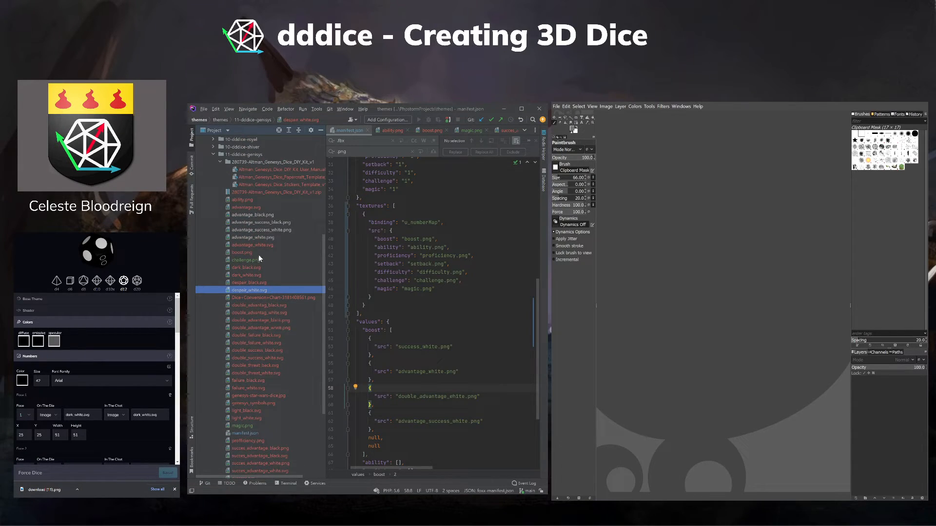
pyautogui.scroll(1, 259, 252)
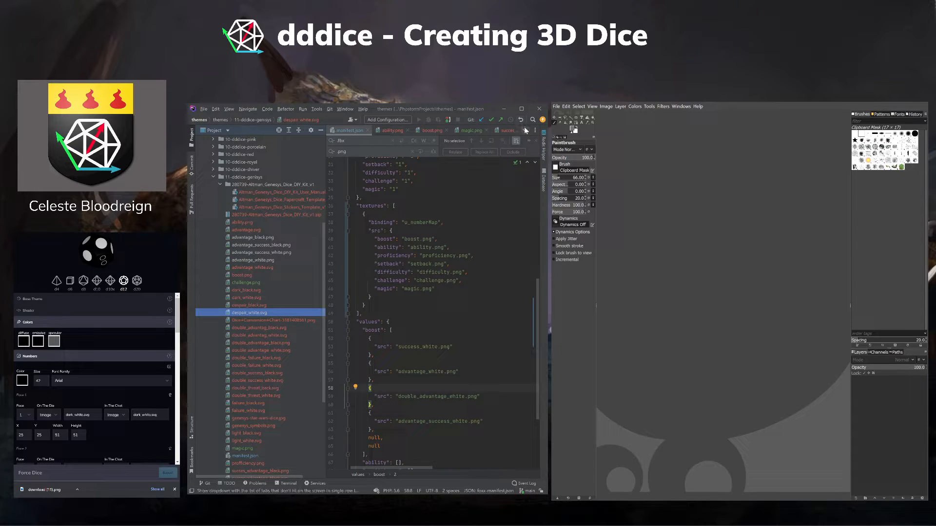
pyautogui.click(262, 292)
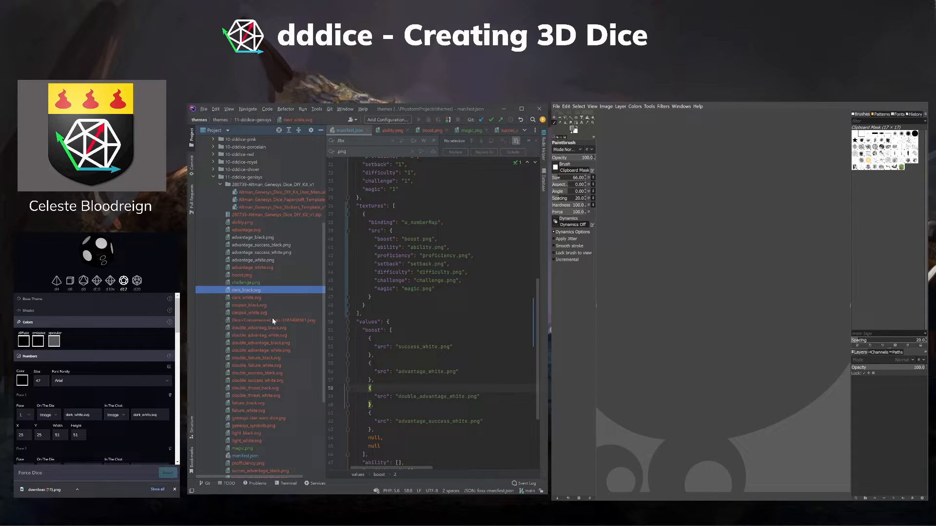
# Check the dice conversion chart image against the texture entries in manifest.json.
pyautogui.doubleClick(272, 319)
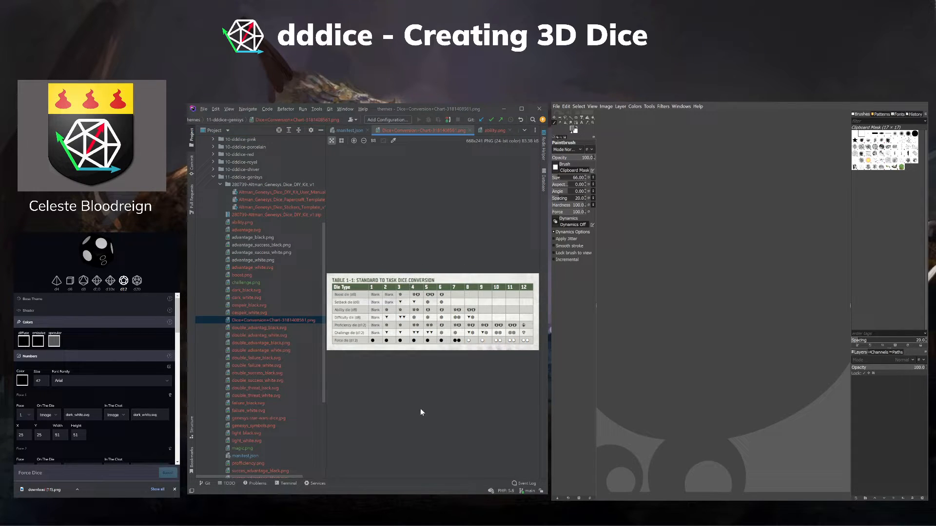
pyautogui.doubleClick(252, 456)
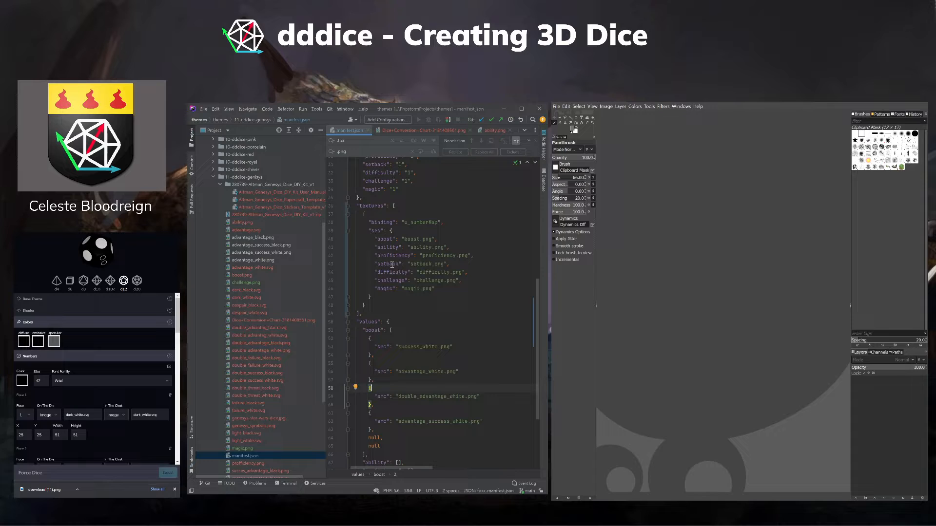
pyautogui.doubleClick(256, 319)
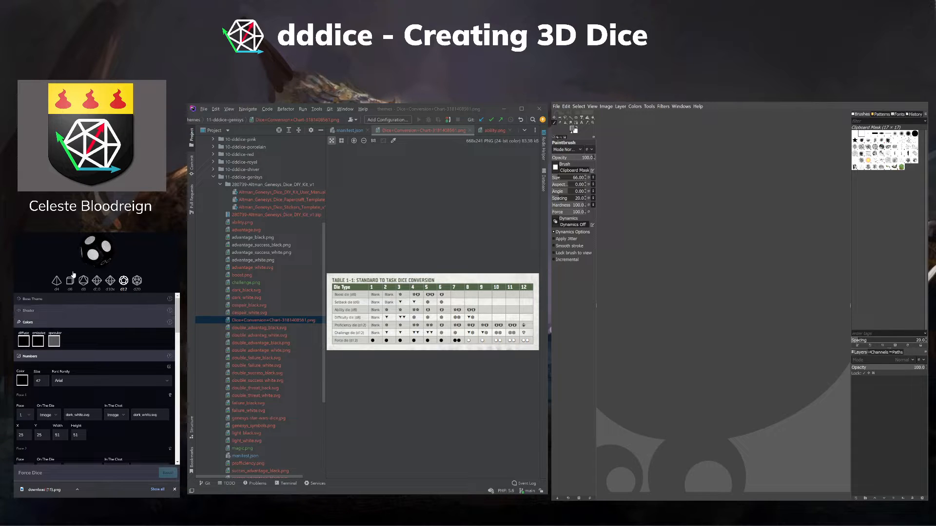
# Open the nar-2 dice in dddice for editing and show the number settings of its d6.
pyautogui.hotkey('alt', 'Left')
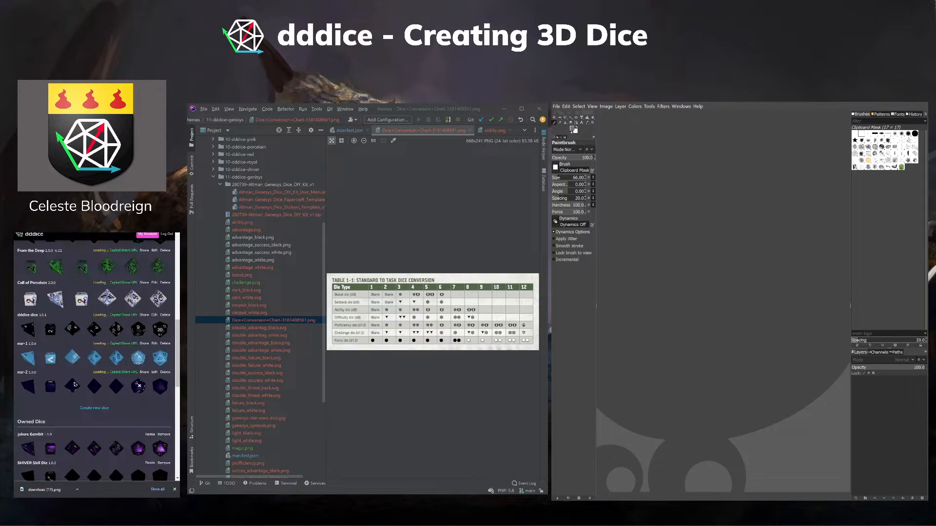
pyautogui.scroll(-2, 96, 300)
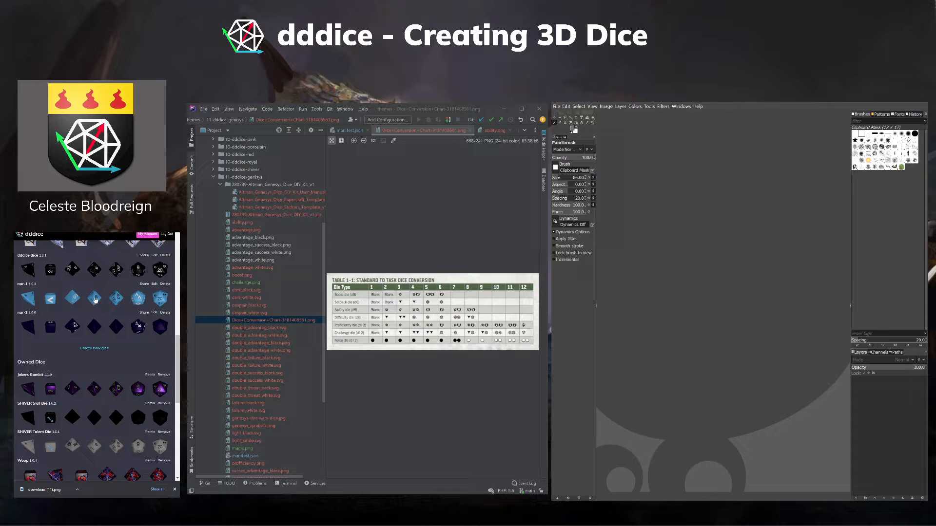
pyautogui.click(91, 326)
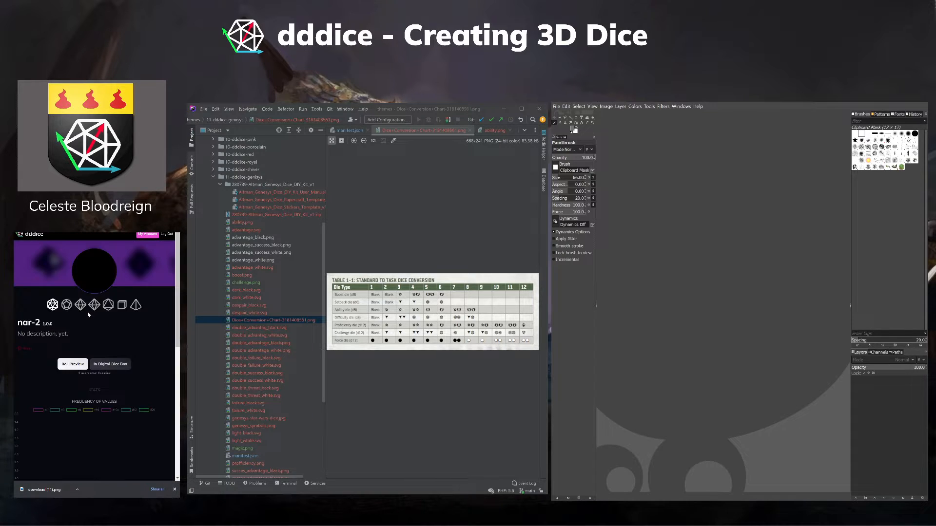
pyautogui.click(43, 236)
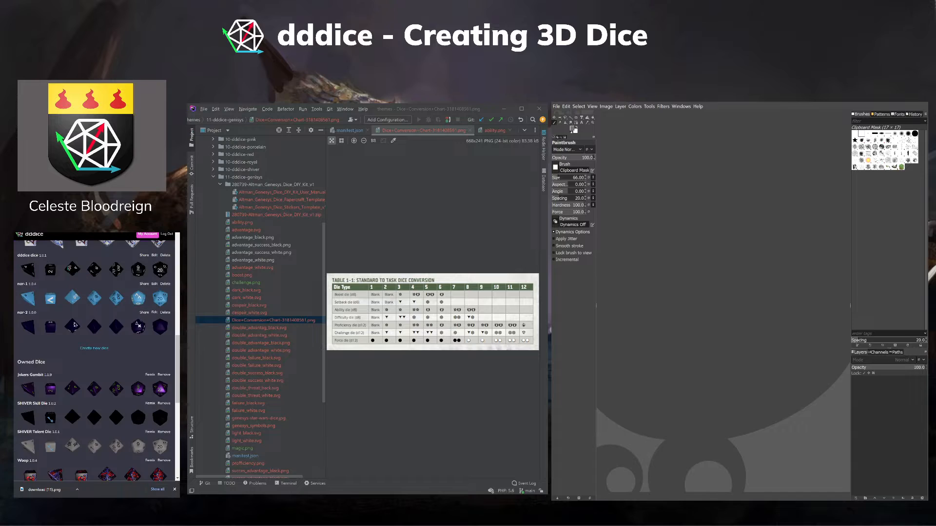
pyautogui.click(153, 313)
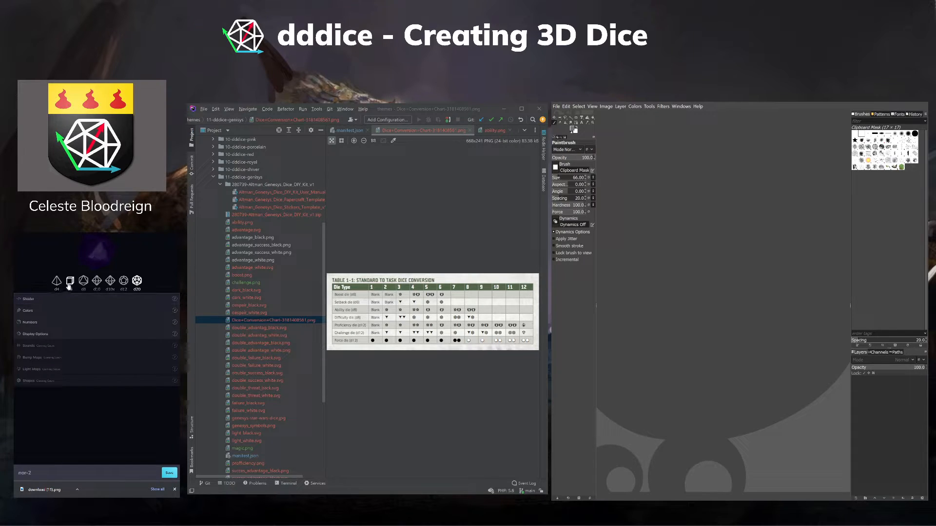
pyautogui.click(70, 282)
pyautogui.click(61, 323)
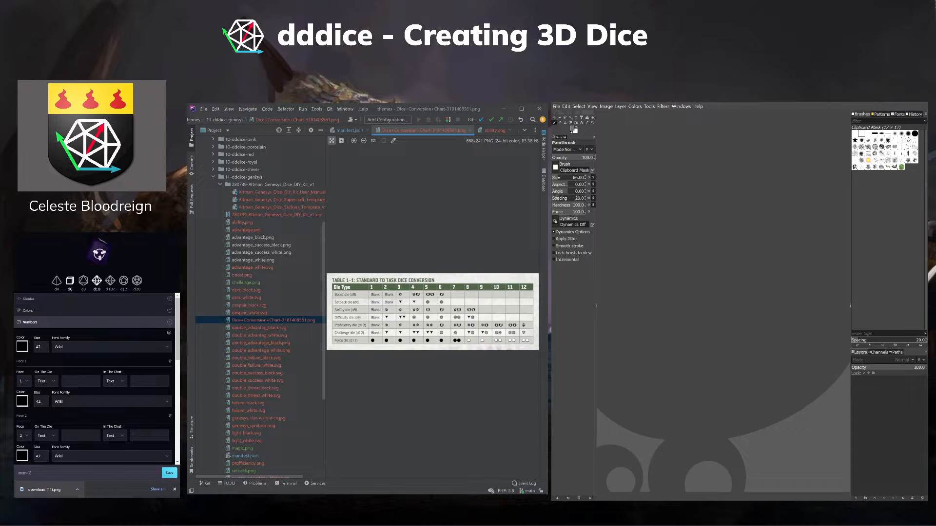
# Download the number image of the nar-2 d8 and add it to the 11-dddice-genesys folder as difficulty.png.
pyautogui.click(83, 281)
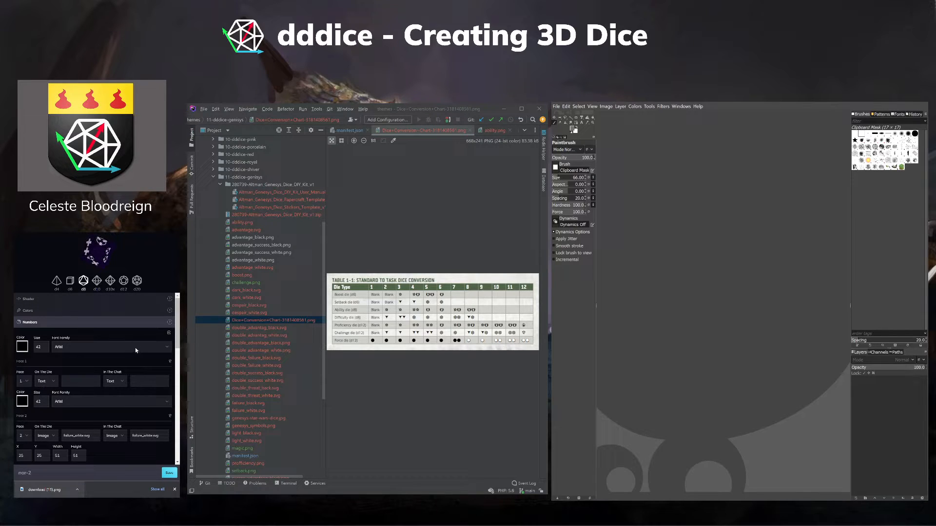
pyautogui.scroll(-4, 139, 376)
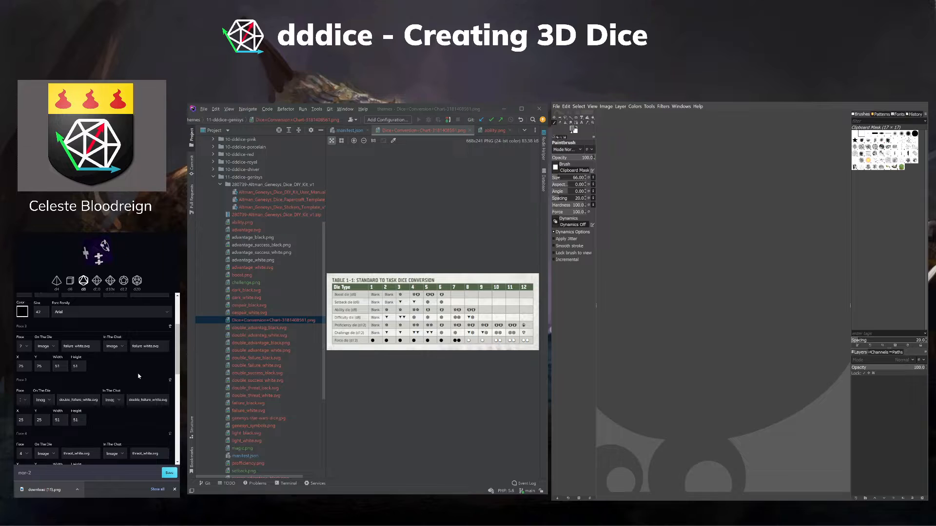
pyautogui.scroll(6, 139, 374)
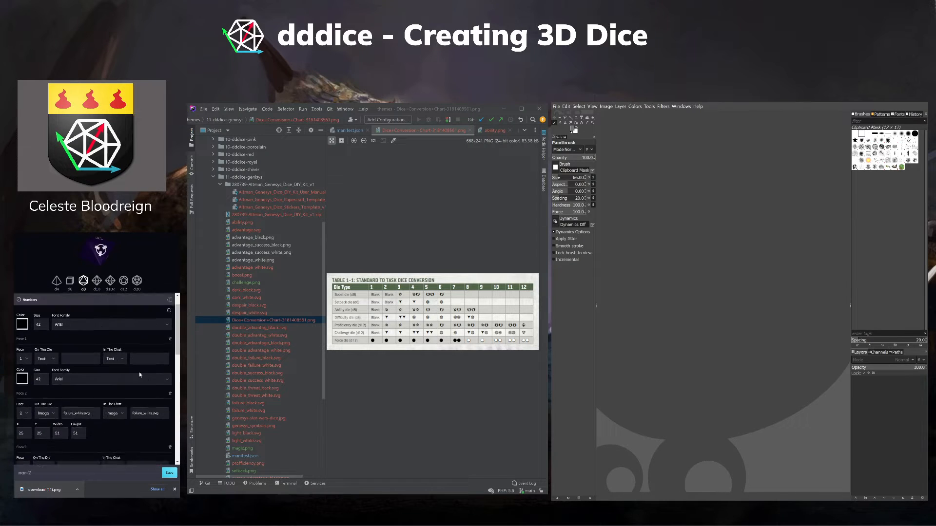
pyautogui.click(169, 333)
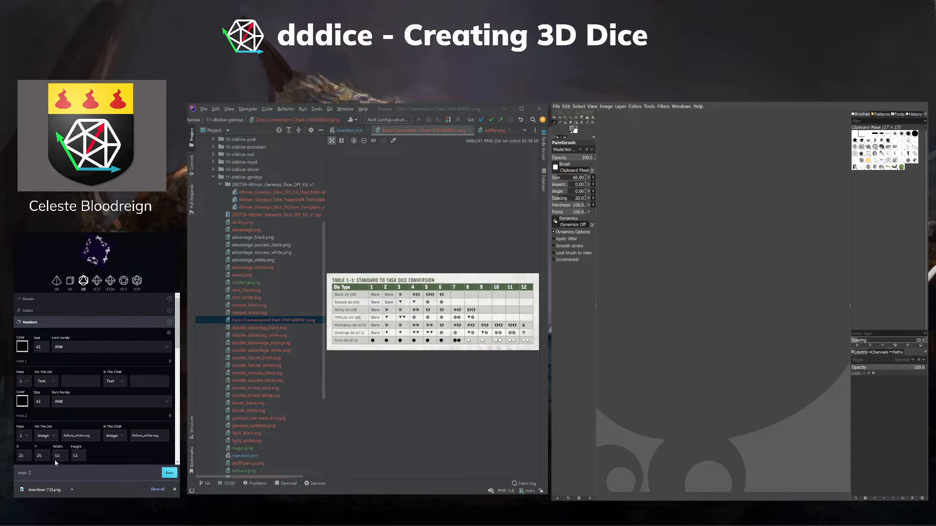
pyautogui.moveTo(43, 492); pyautogui.dragTo(267, 177)
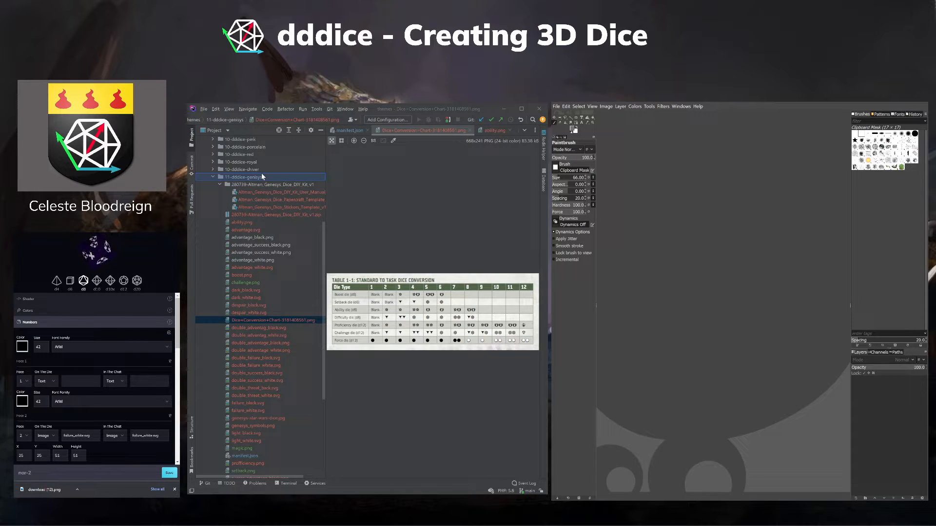
pyautogui.moveTo(262, 177); pyautogui.dragTo(262, 176)
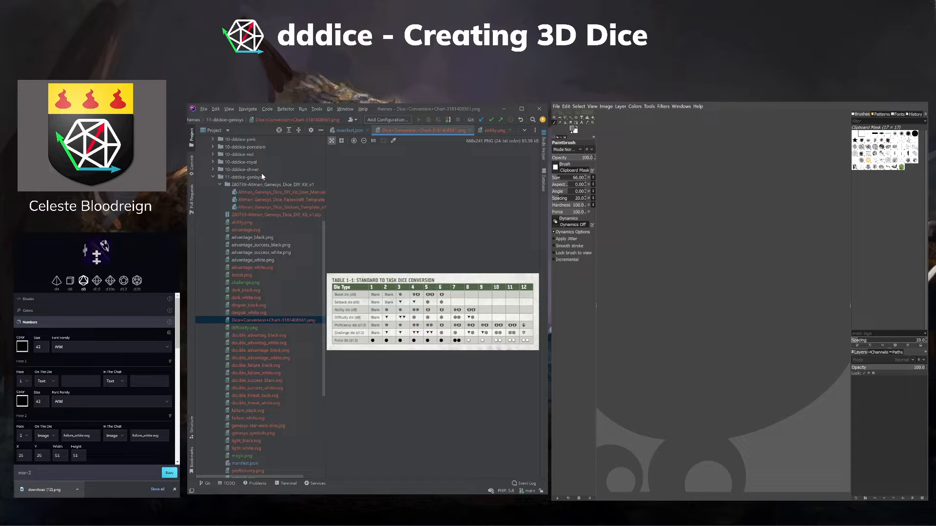
# Review the meshes, sizes, textures and boost values in manifest.json.
pyautogui.click(343, 130)
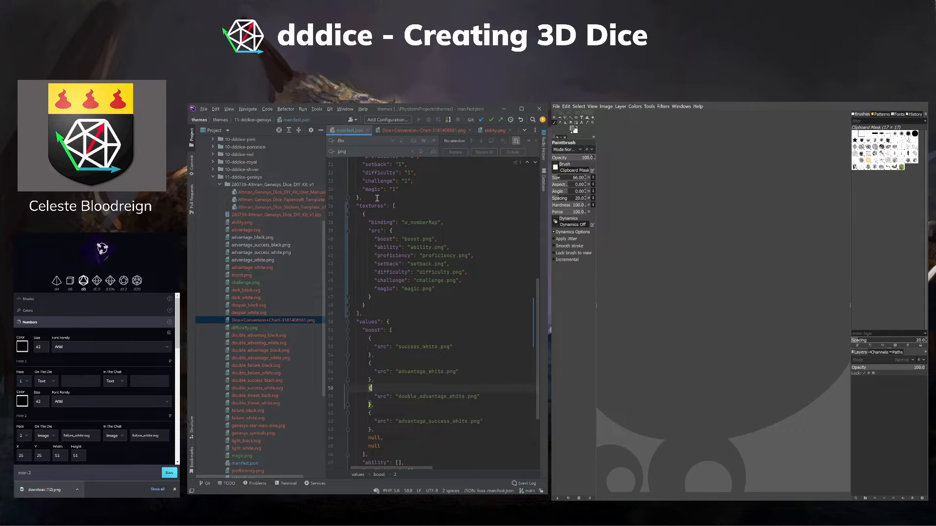
pyautogui.doubleClick(440, 273)
pyautogui.scroll(-2, 458, 281)
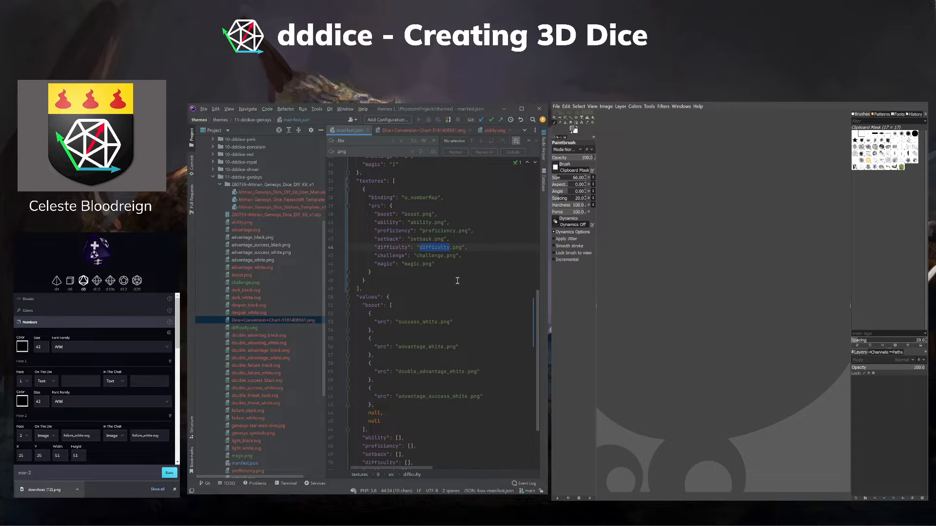
pyautogui.scroll(-2, 458, 281)
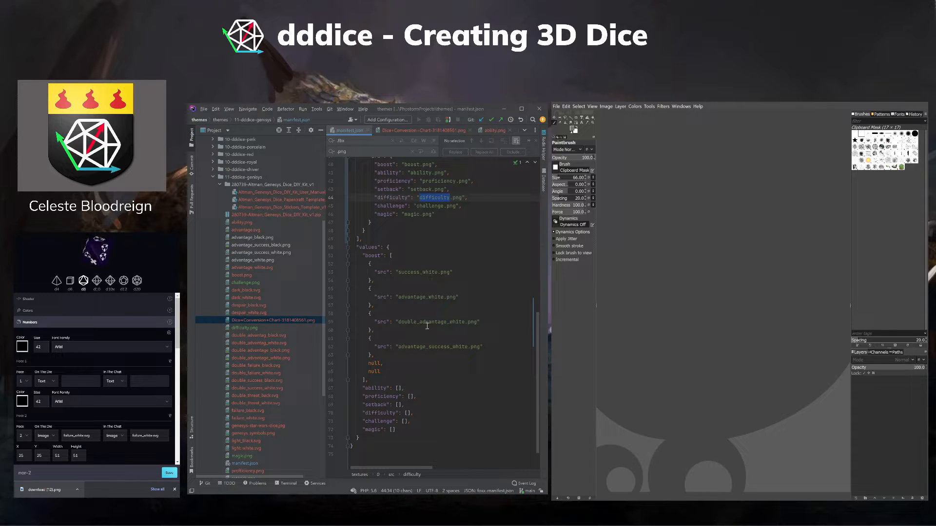
pyautogui.scroll(-2, 427, 326)
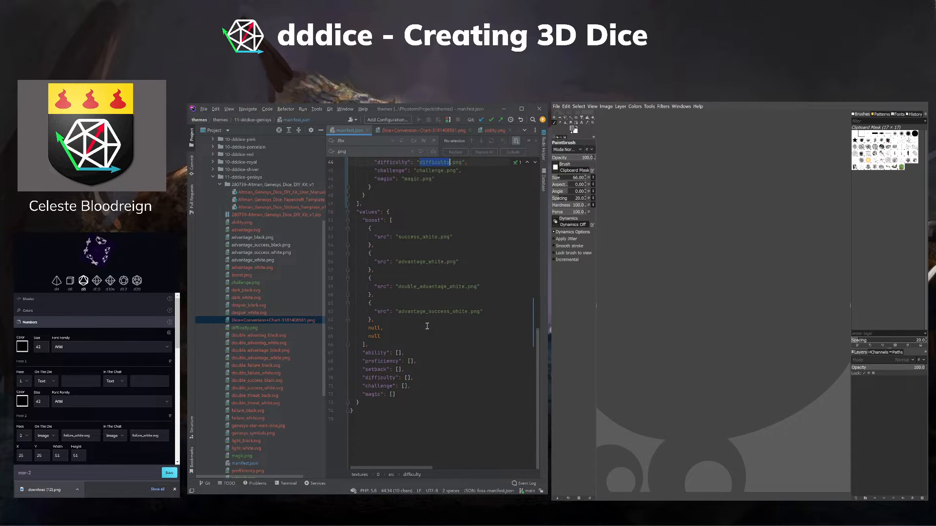
pyautogui.click(404, 245)
pyautogui.scroll(4, 405, 246)
pyautogui.scroll(3, 404, 246)
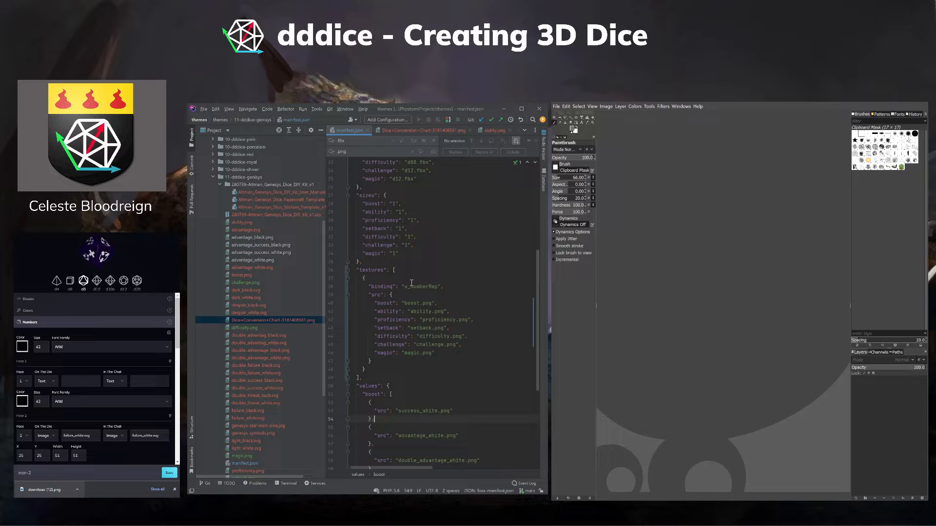
pyautogui.scroll(-1, 412, 282)
pyautogui.scroll(1, 411, 283)
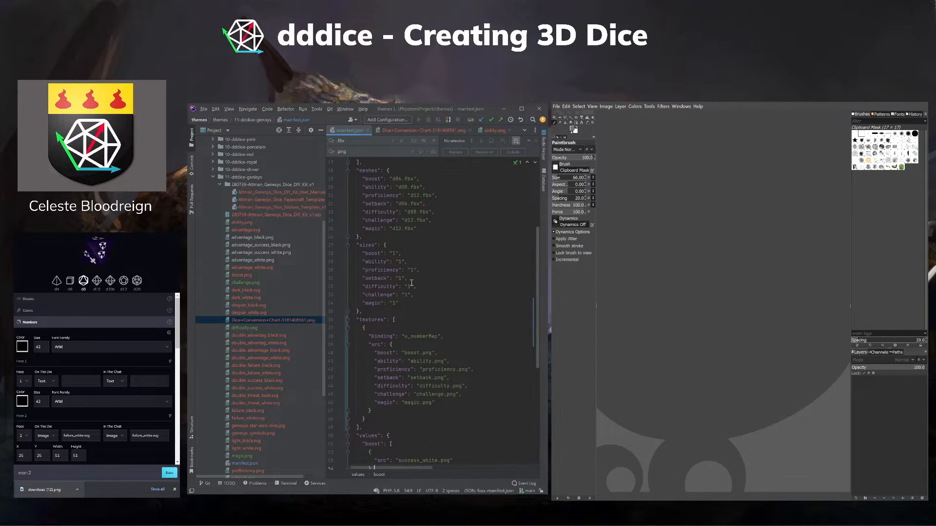
pyautogui.click(371, 371)
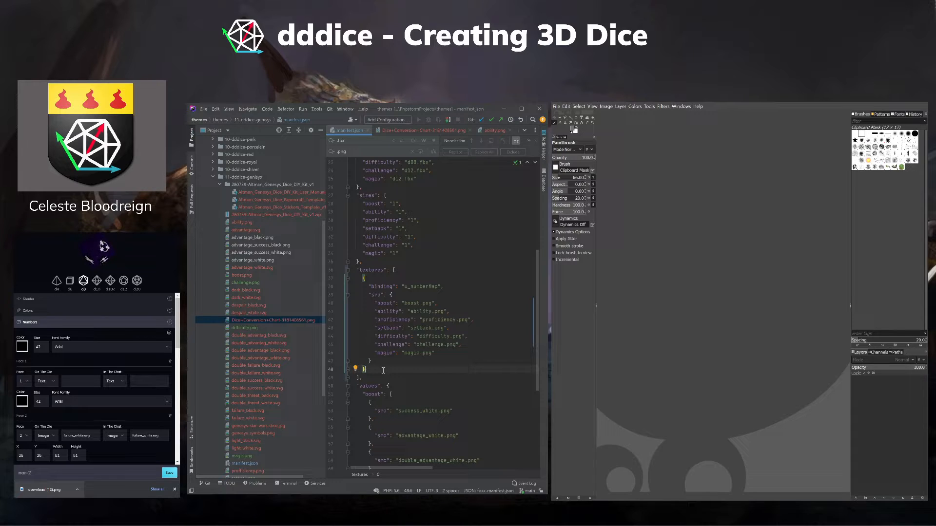
pyautogui.scroll(-5, 383, 370)
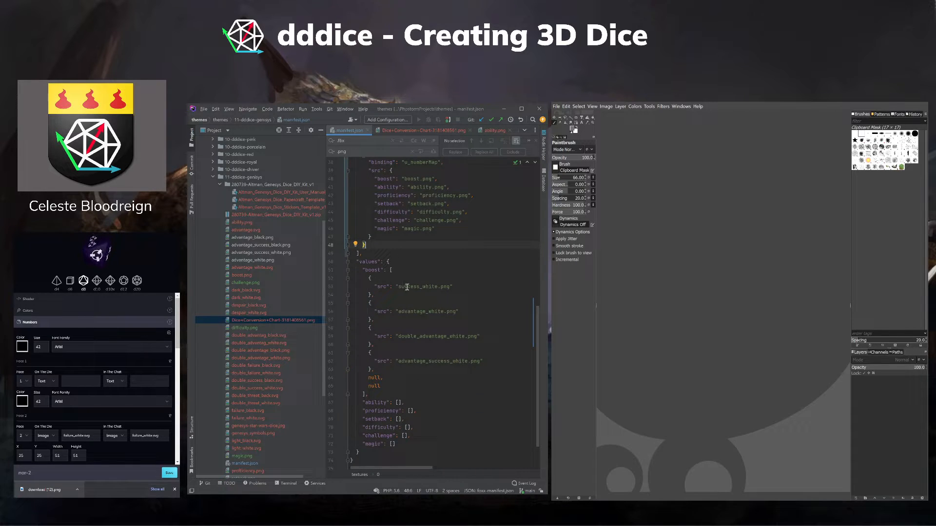
pyautogui.doubleClick(407, 288)
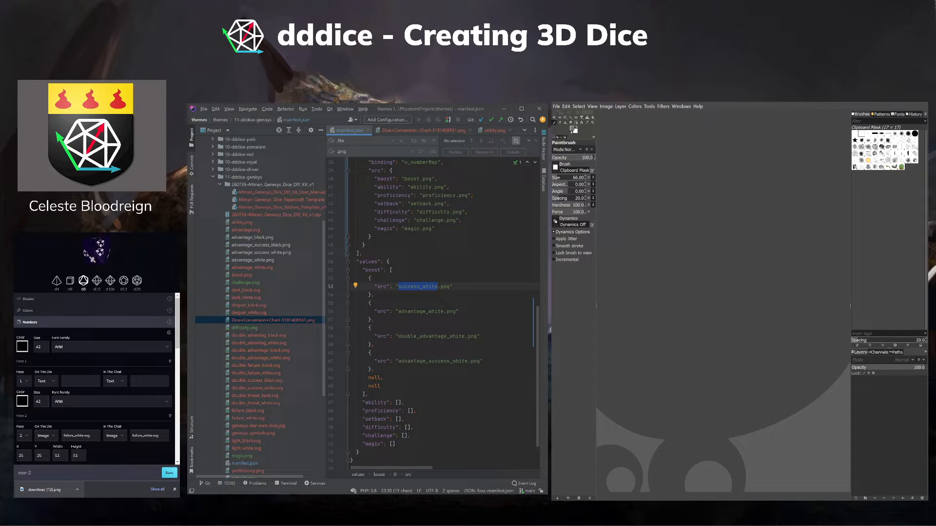
# Maximize the code editor window and place the dice conversion chart beside manifest.json in a split view.
pyautogui.click(521, 108)
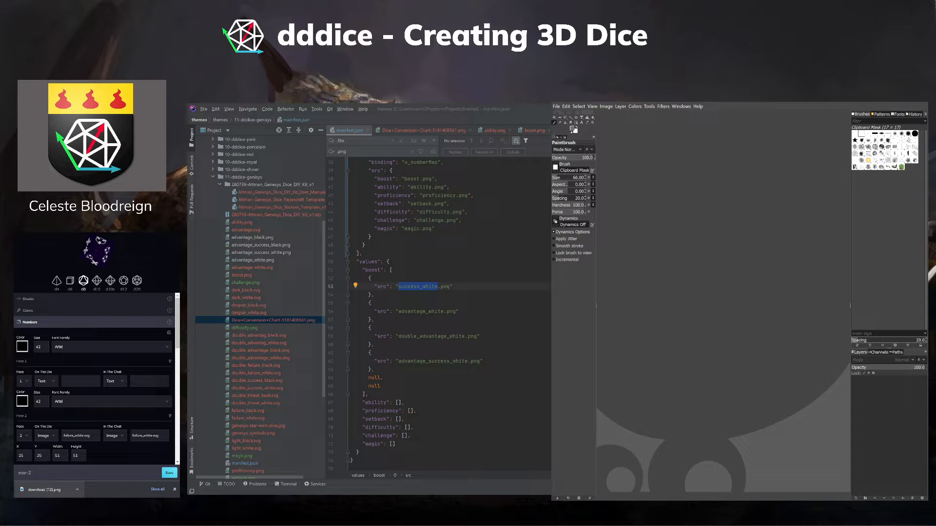
pyautogui.hotkey('alt', 'Tab')
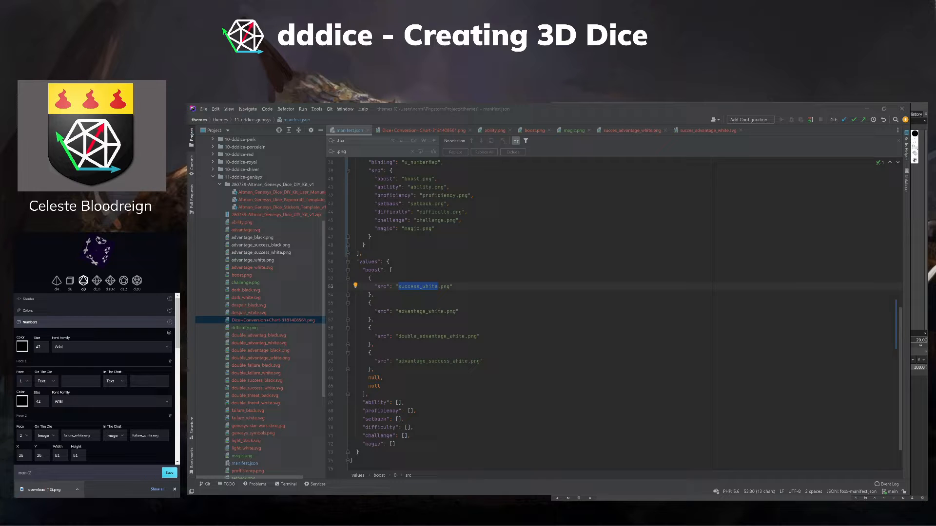
pyautogui.click(438, 179)
pyautogui.click(430, 129)
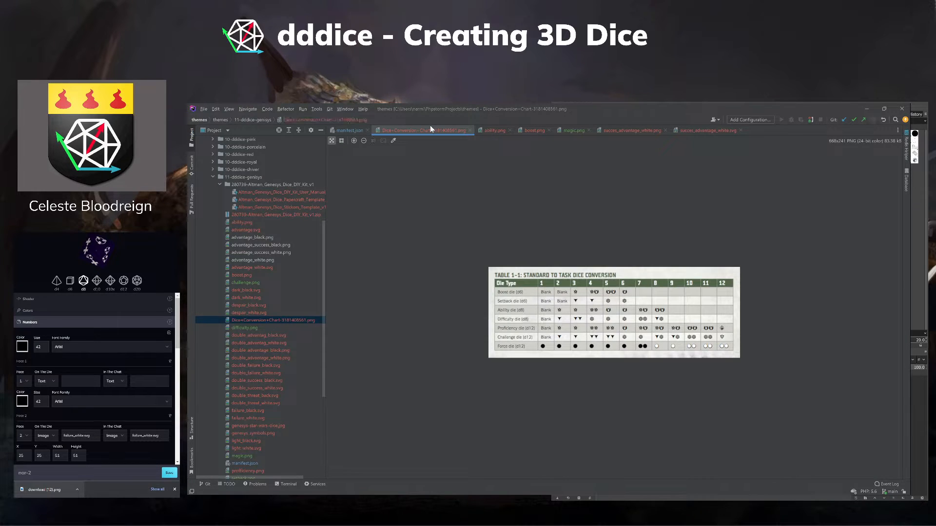
pyautogui.moveTo(430, 128); pyautogui.dragTo(857, 191)
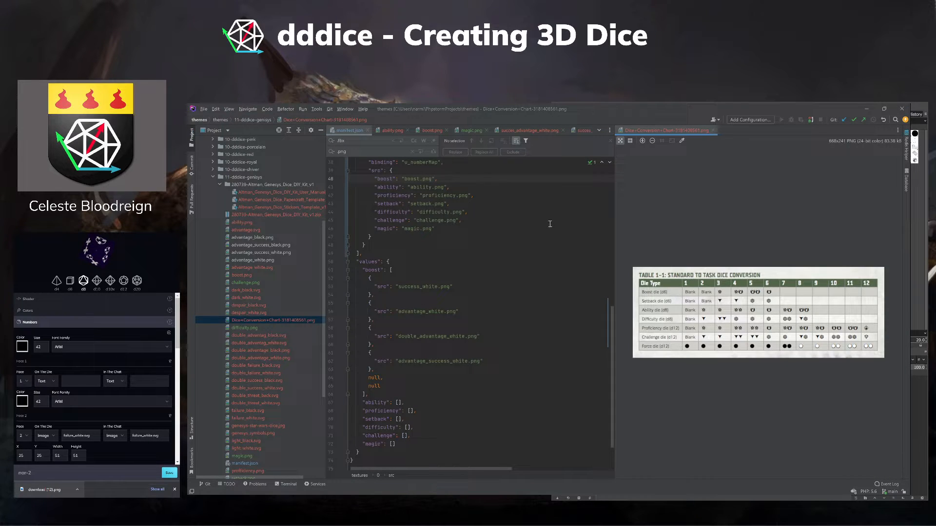
# Check the face layout in ability.png and add null as the first entry of the ability values in manifest.json.
pyautogui.click(550, 220)
pyautogui.scroll(-2, 512, 252)
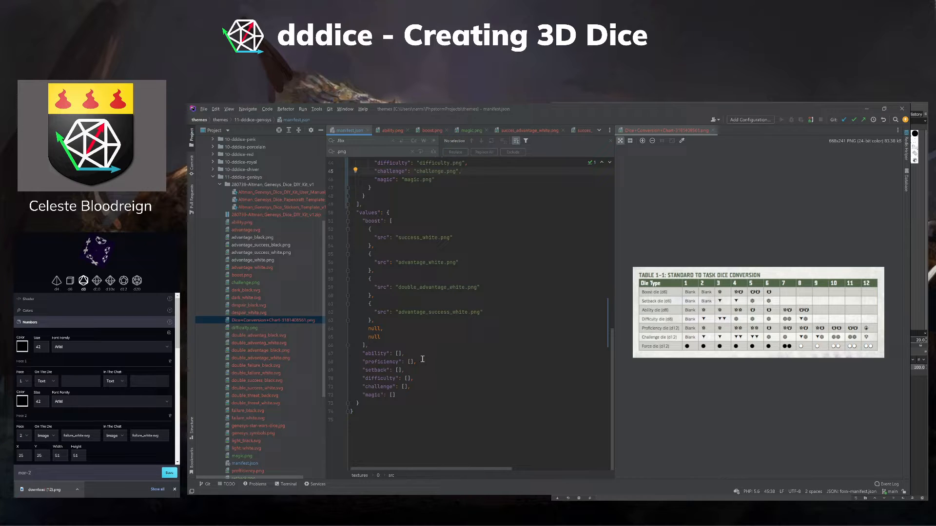
pyautogui.click(399, 354)
pyautogui.doubleClick(239, 223)
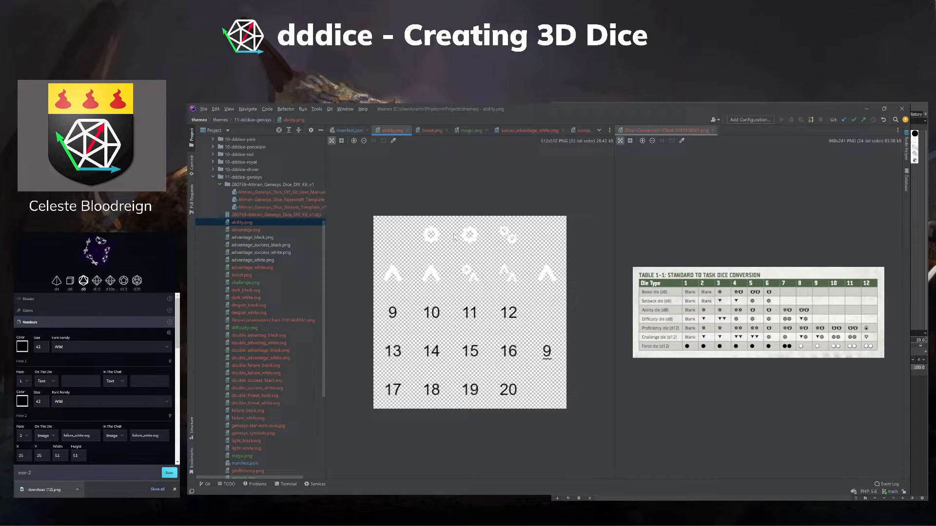
pyautogui.click(340, 130)
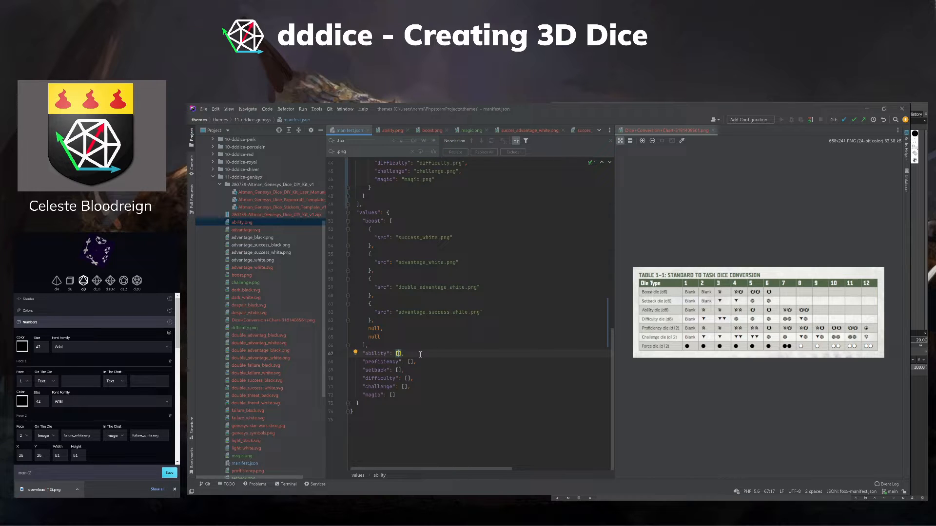
pyautogui.write('null,')
# Add two success_white.png entries, copied from the boost values, after the null in the ability values and reformat the file.
pyautogui.moveTo(373, 246); pyautogui.dragTo(349, 229)
pyautogui.hotkey('ctrl', 'c')
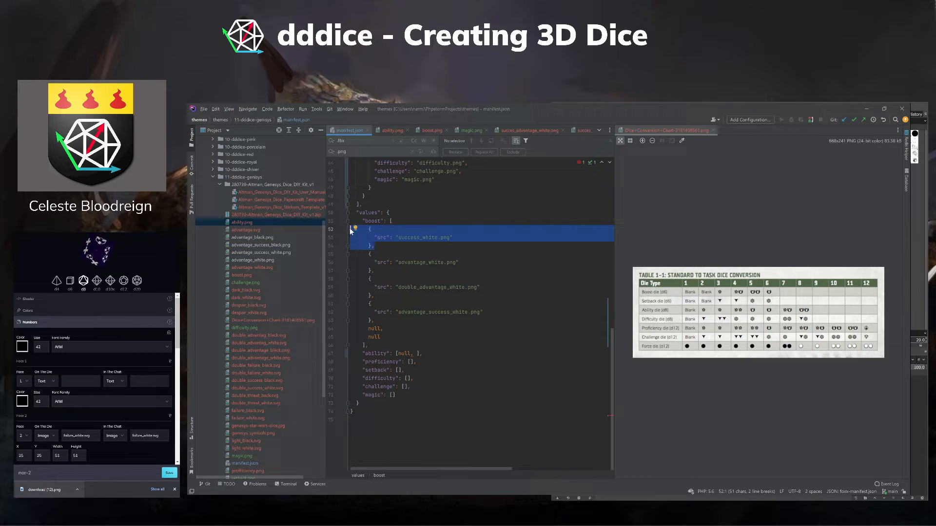
pyautogui.click(415, 354)
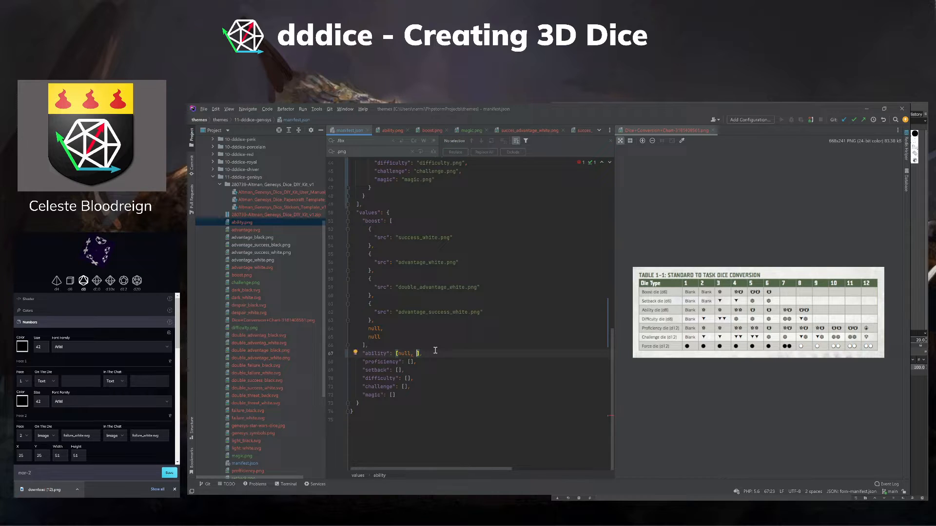
pyautogui.hotkey('ctrl', 'v')
pyautogui.write(',')
pyautogui.write('{         "src": "success_white.png"       }')
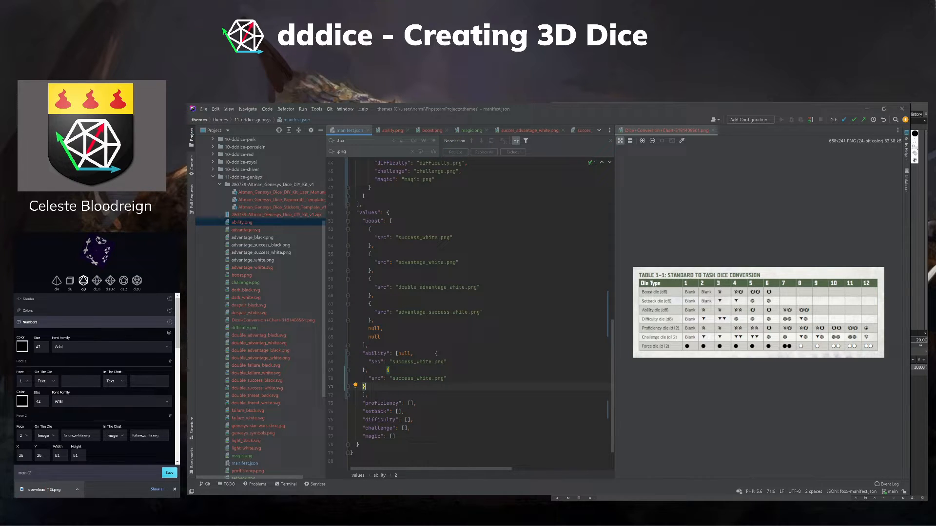
pyautogui.scroll(-1, 438, 345)
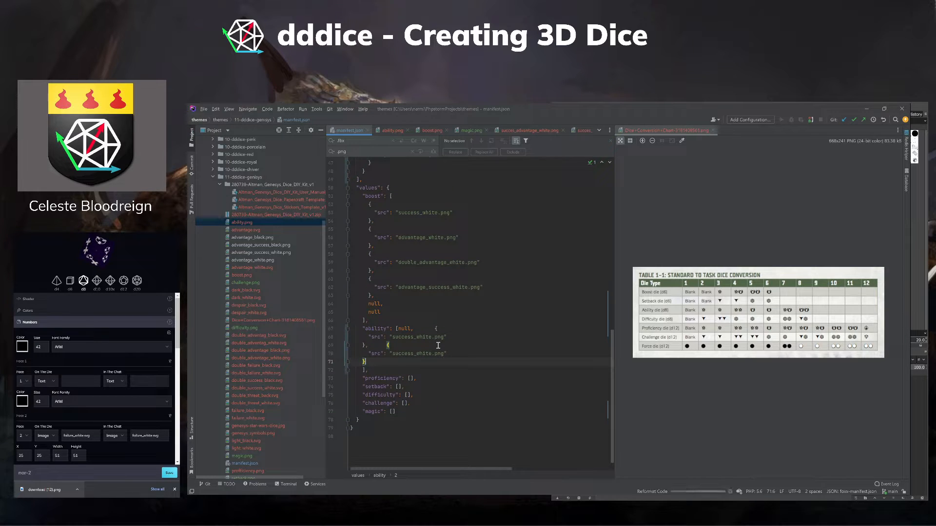
pyautogui.hotkey('ctrl', 'alt', 'l')
# Add a fourth ability entry with the source double_success_white.png.
pyautogui.write(',')
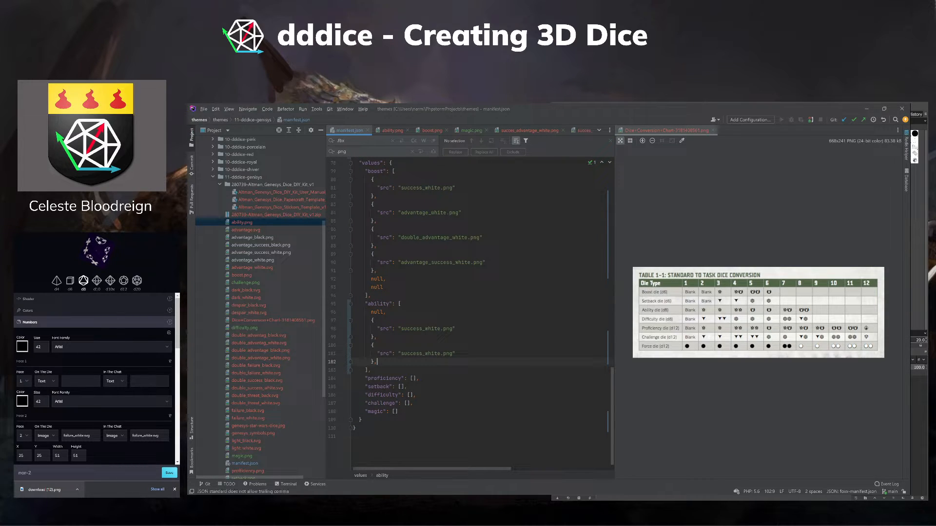
pyautogui.press('Return')
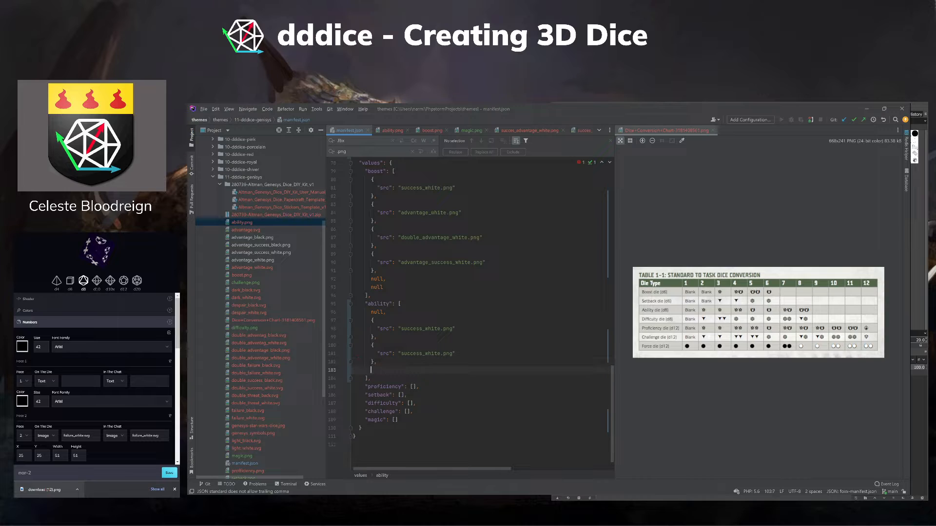
pyautogui.write('{   "src": "success_white.png" }')
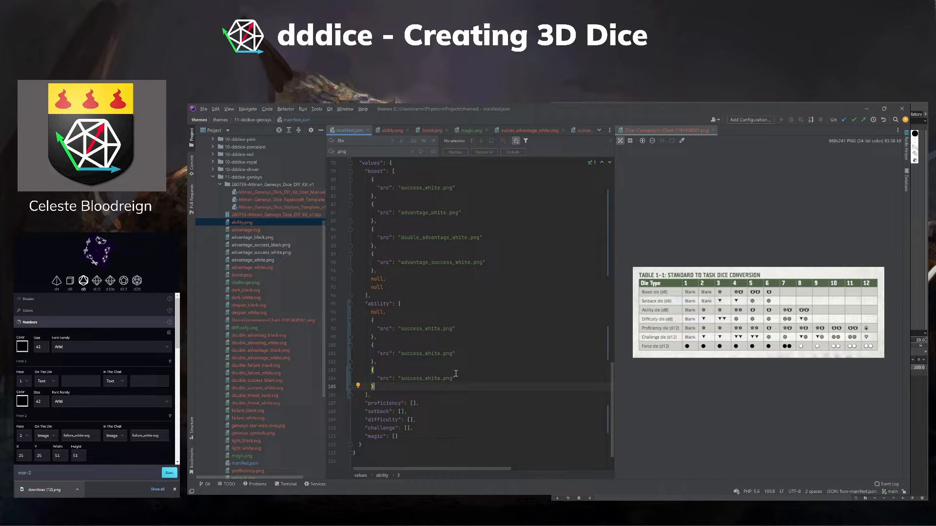
pyautogui.click(401, 379)
pyautogui.write('double')
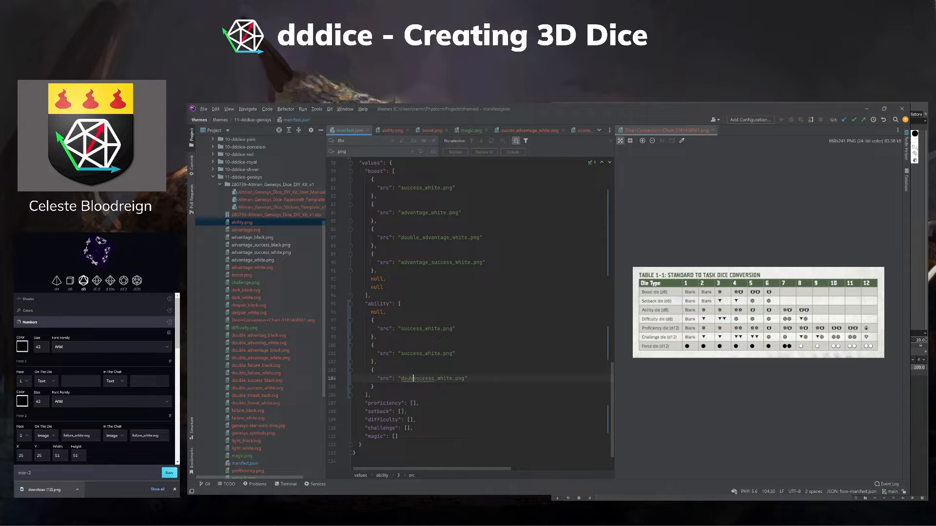
pyautogui.write('_')
# Check ability.png for the next face and add a null entry after double_success_white.png in the ability values.
pyautogui.click(390, 130)
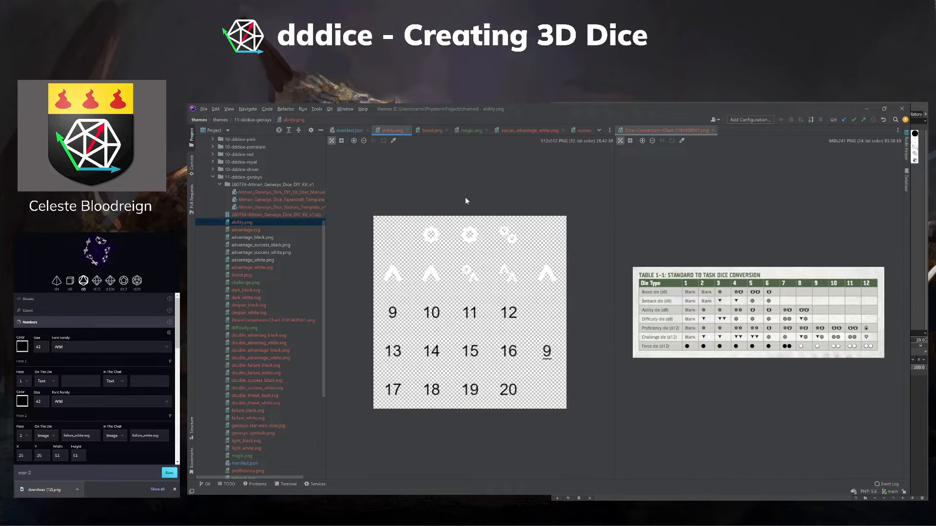
pyautogui.click(342, 129)
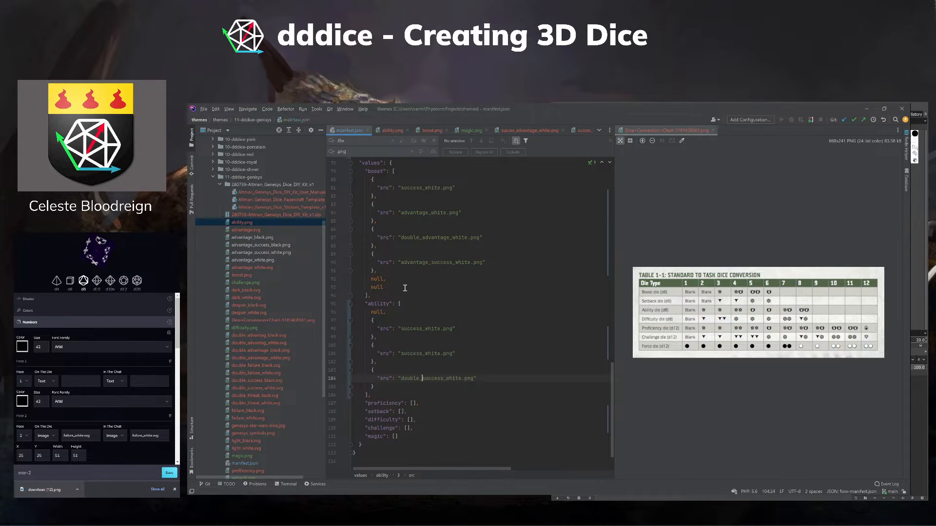
pyautogui.click(396, 384)
pyautogui.press('Return')
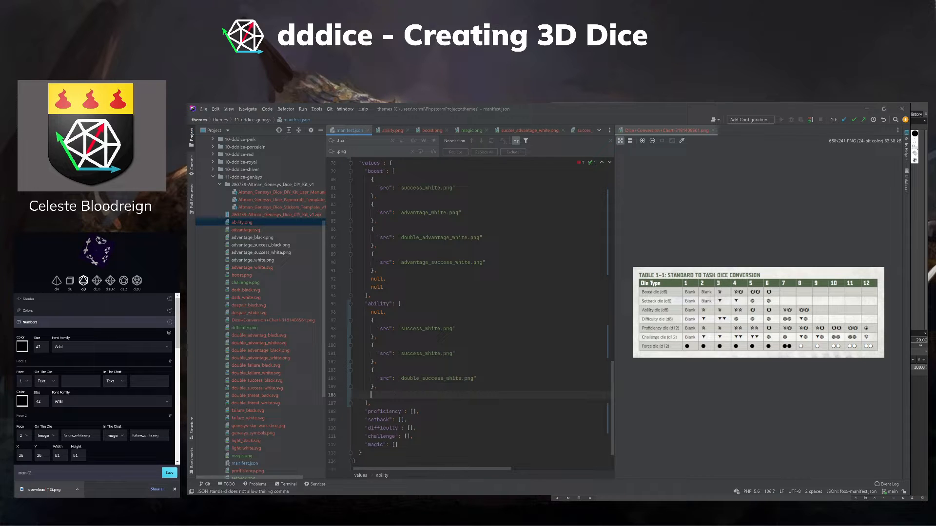
pyautogui.write('null,')
pyautogui.press('Return')
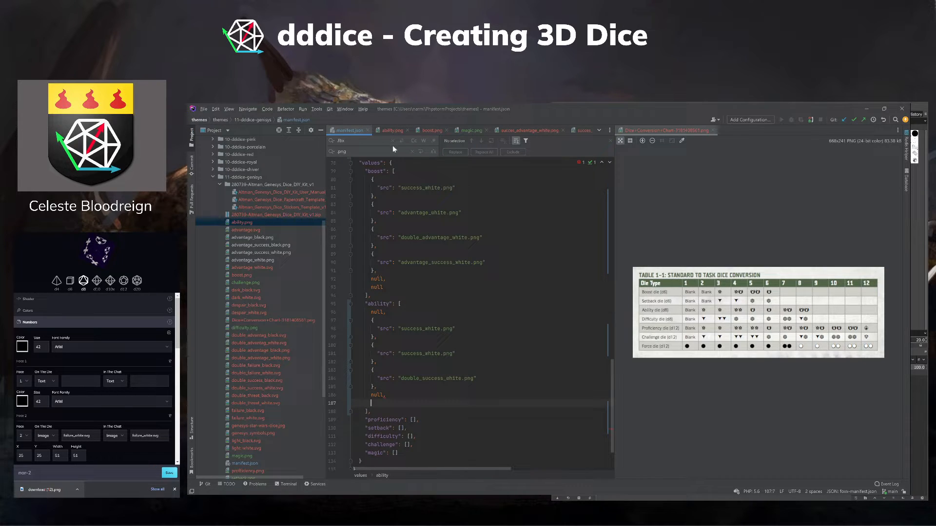
# Recheck ability.png and copy the advantage_white.png and double_advantage_white.png entries from the boost values to the end of the ability values.
pyautogui.click(392, 130)
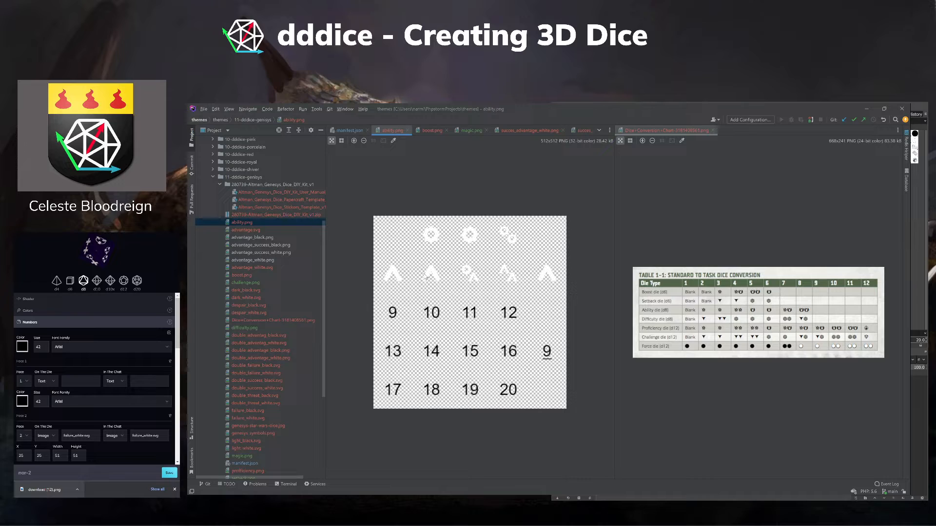
pyautogui.click(342, 130)
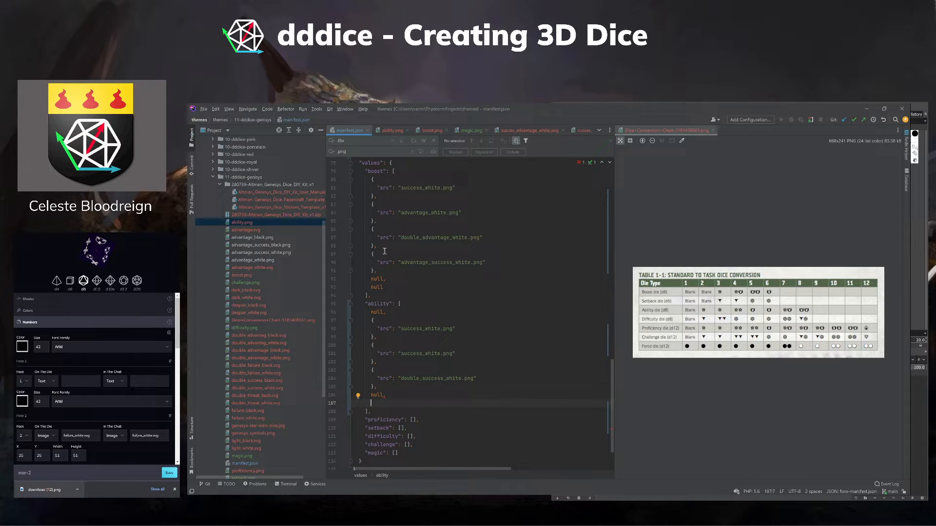
pyautogui.click(381, 270)
pyautogui.moveTo(384, 246); pyautogui.dragTo(341, 204)
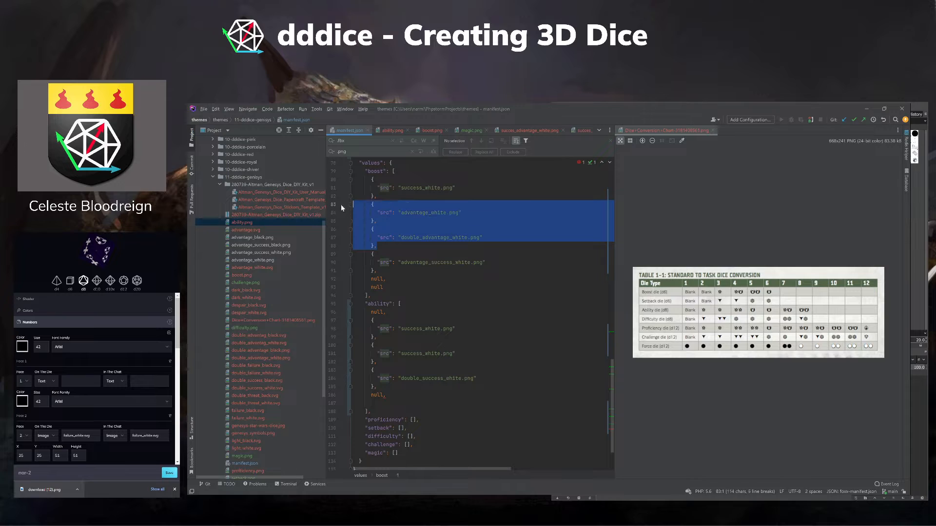
pyautogui.rightClick(378, 212)
pyautogui.click(400, 234)
pyautogui.click(398, 394)
pyautogui.click(394, 402)
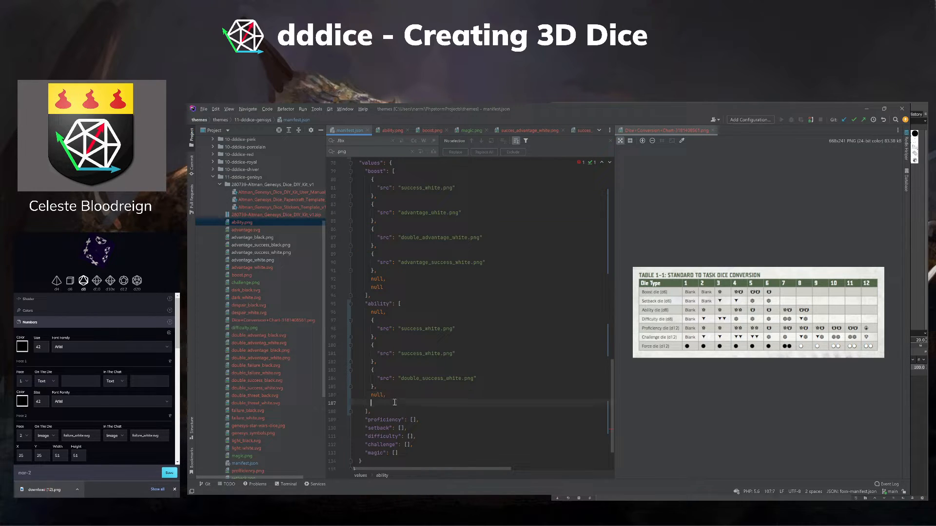
pyautogui.hotkey('ctrl', 'v')
# Insert two more advantage_white.png entries before double_advantage_white.png in the ability values, checking the order against ability.png.
pyautogui.moveTo(385, 420); pyautogui.dragTo(337, 399)
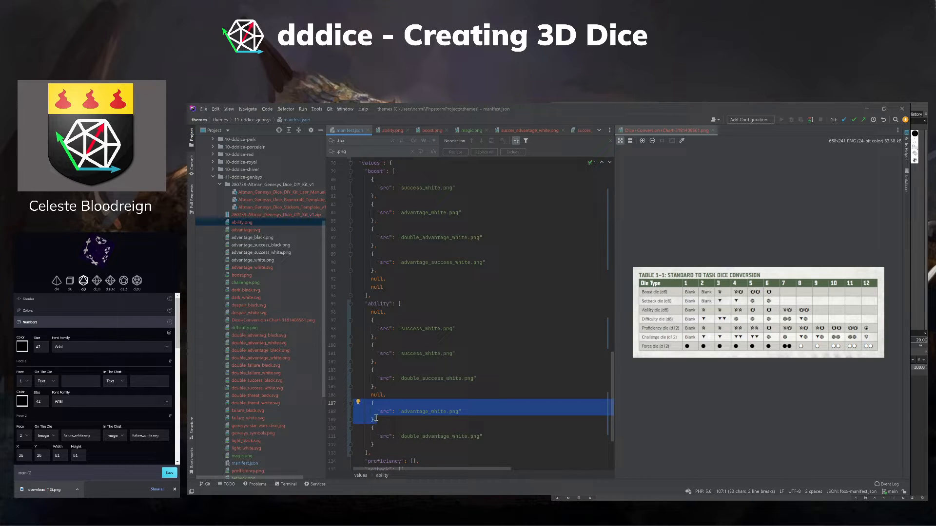
pyautogui.press('Right')
pyautogui.press('Return')
pyautogui.hotkey('ctrl', 'v')
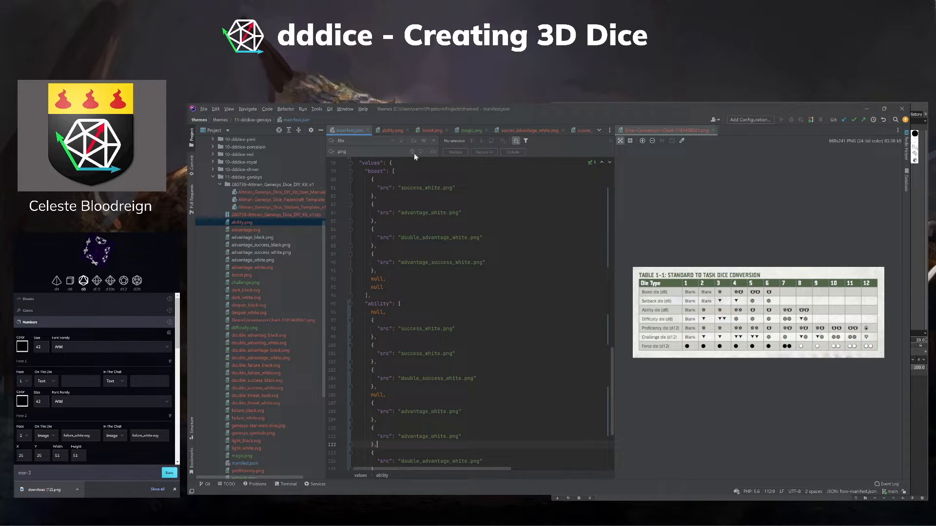
pyautogui.click(392, 130)
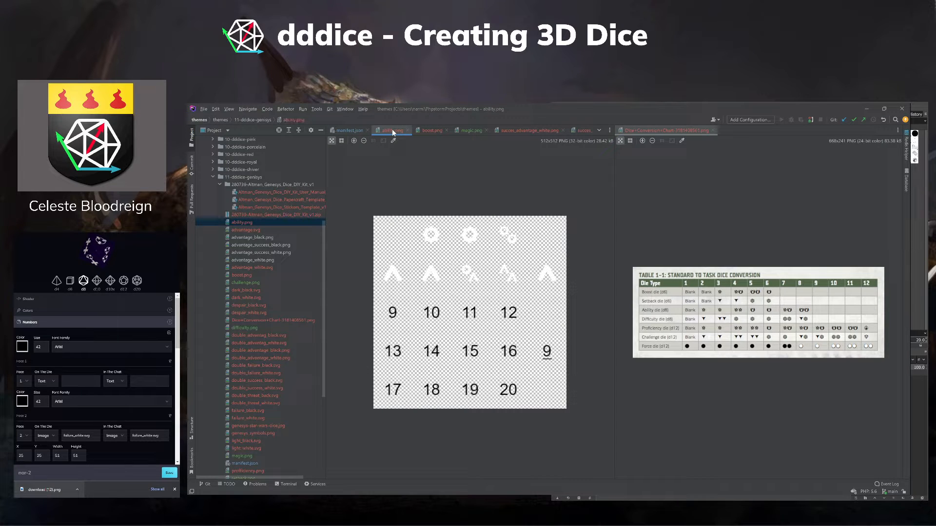
pyautogui.click(355, 130)
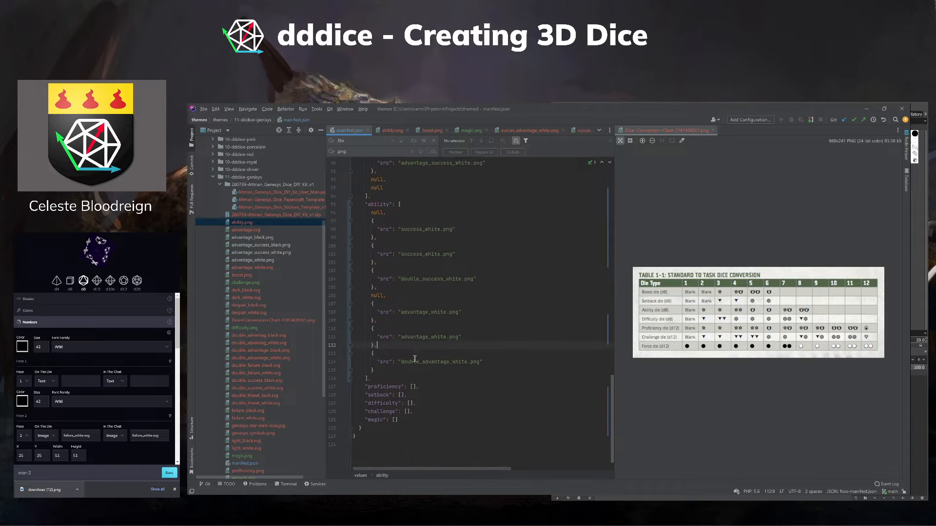
pyautogui.hotkey('ctrl', 'v')
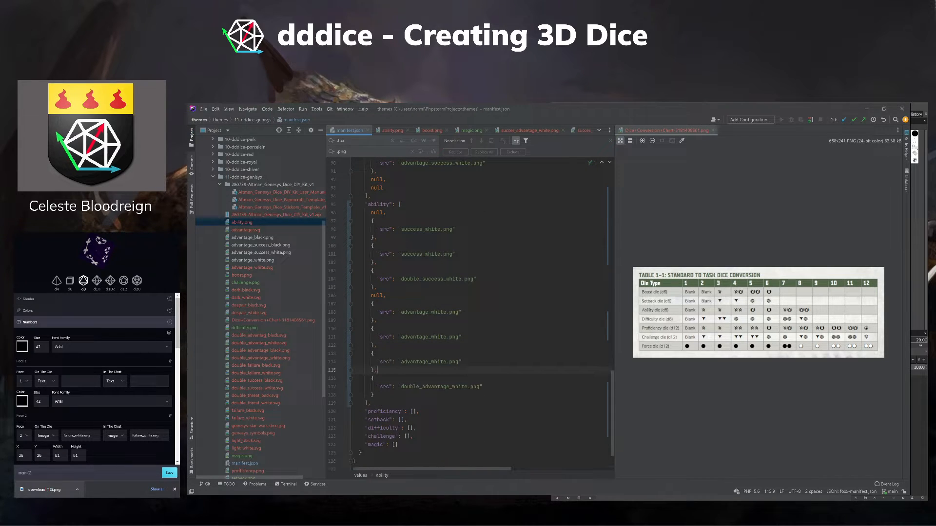
# Copy the name advantage_success_white from the boost values for use in the third advantage entry of the ability values.
pyautogui.scroll(3, 425, 334)
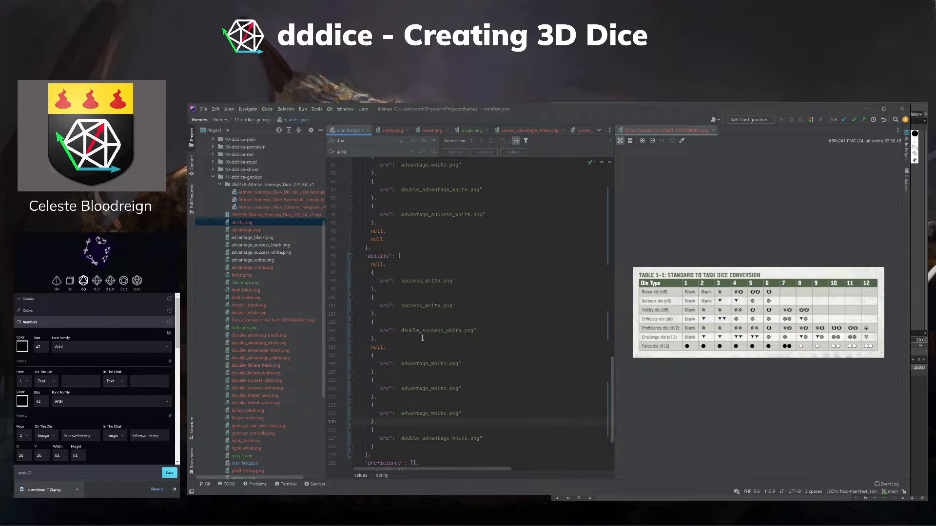
pyautogui.doubleClick(433, 237)
pyautogui.hotkey('ctrl', 'c')
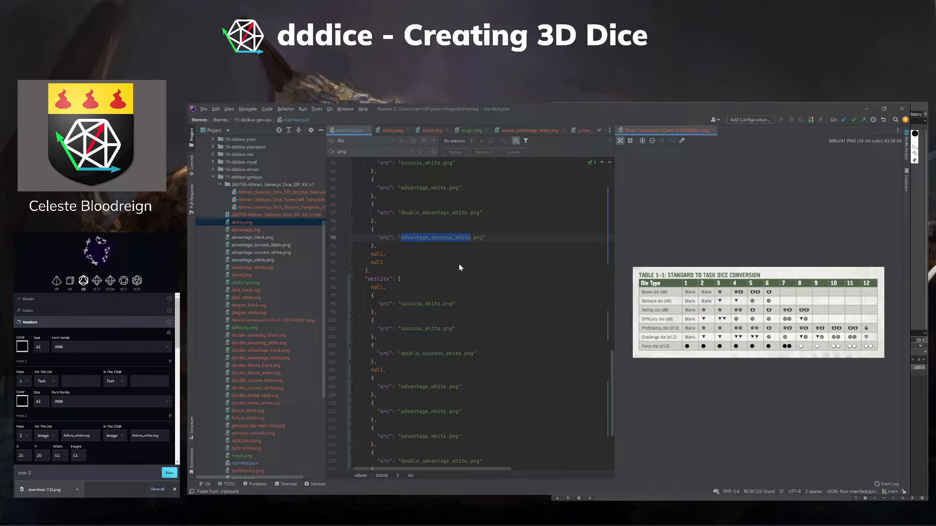
pyautogui.scroll(-3, 460, 259)
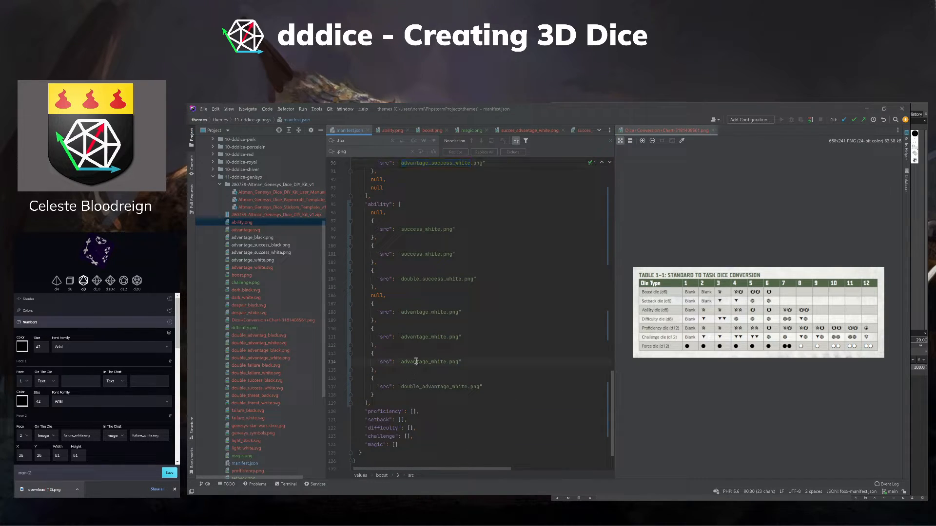
# Change the third advantage entry's src in the ability array to advantage_success_white.png and compare the list with ability.png.
pyautogui.doubleClick(415, 361)
pyautogui.hotkey('ctrl', 'v')
pyautogui.click(390, 130)
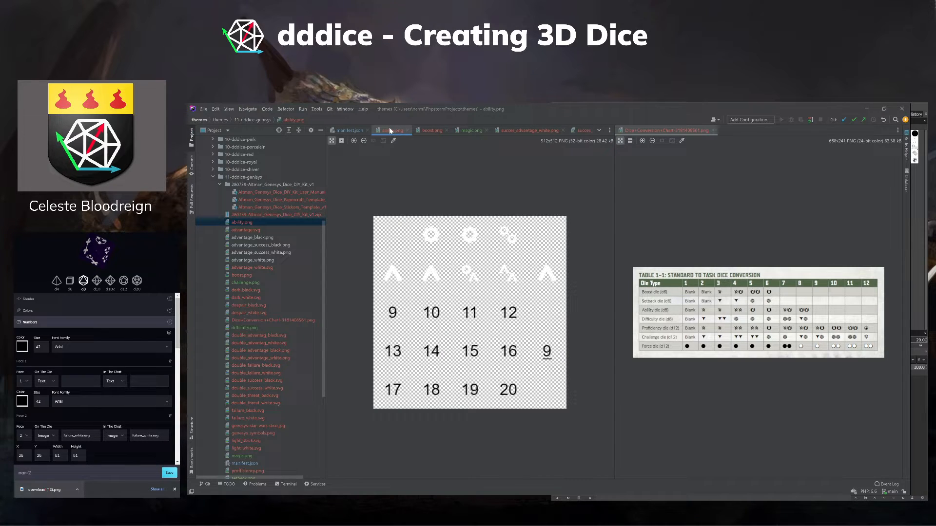
pyautogui.click(344, 129)
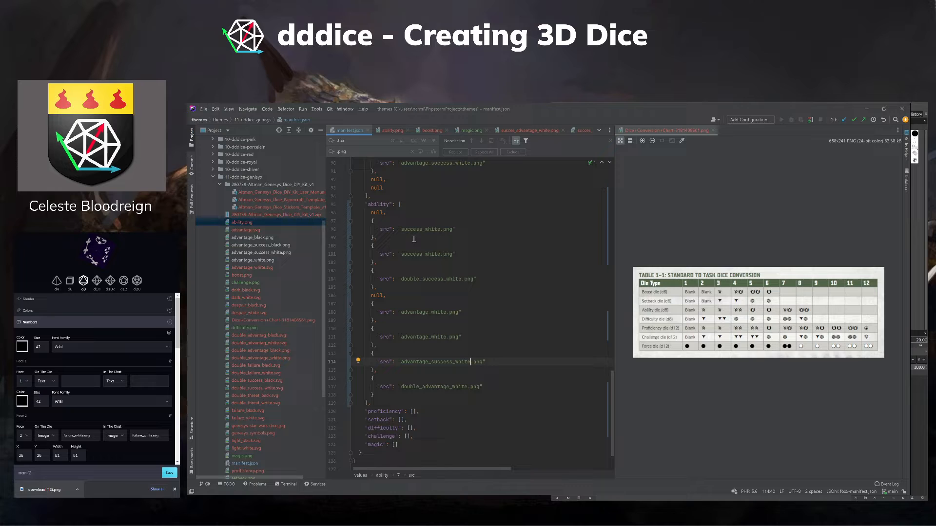
pyautogui.scroll(-1, 425, 280)
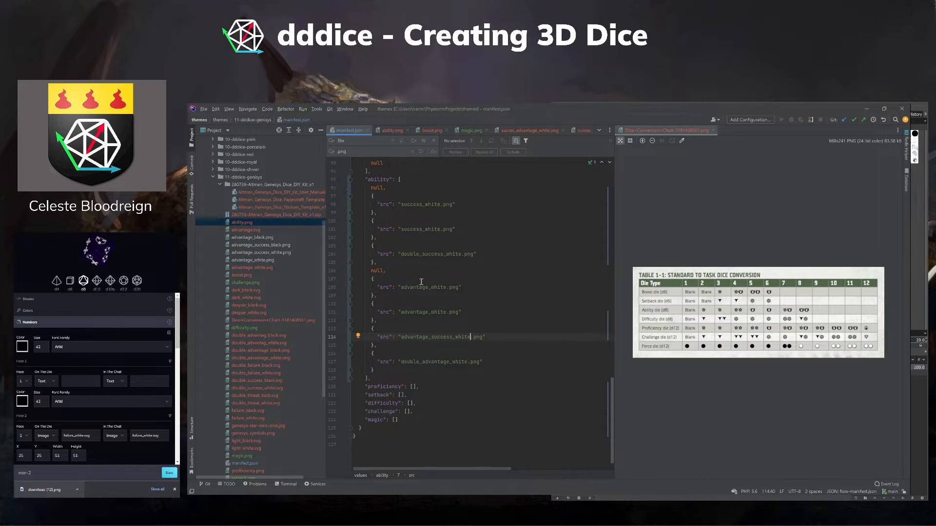
pyautogui.scroll(-1, 414, 320)
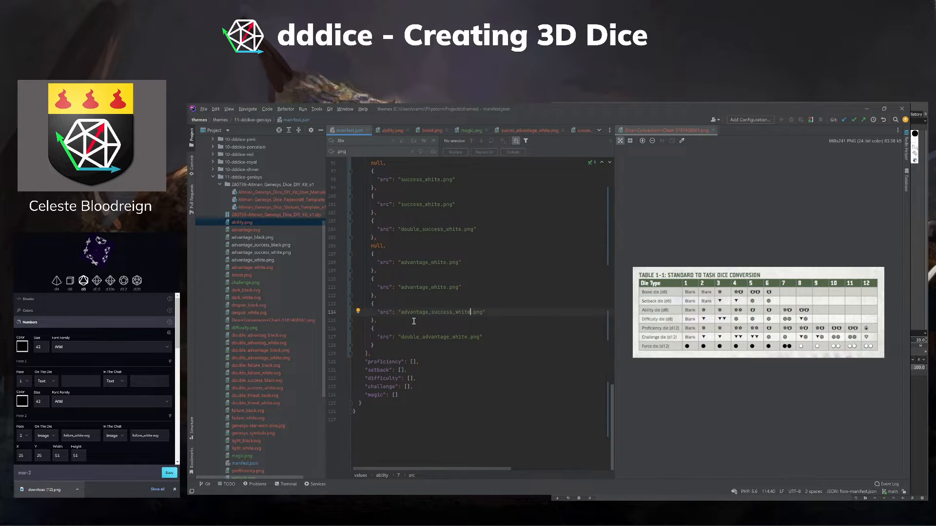
# Remove the second advantage_white.png entry from the ability array, check against ability.png, and put the entry back.
pyautogui.moveTo(377, 296); pyautogui.dragTo(332, 277)
pyautogui.hotkey('ctrl', 'c')
pyautogui.press('Delete')
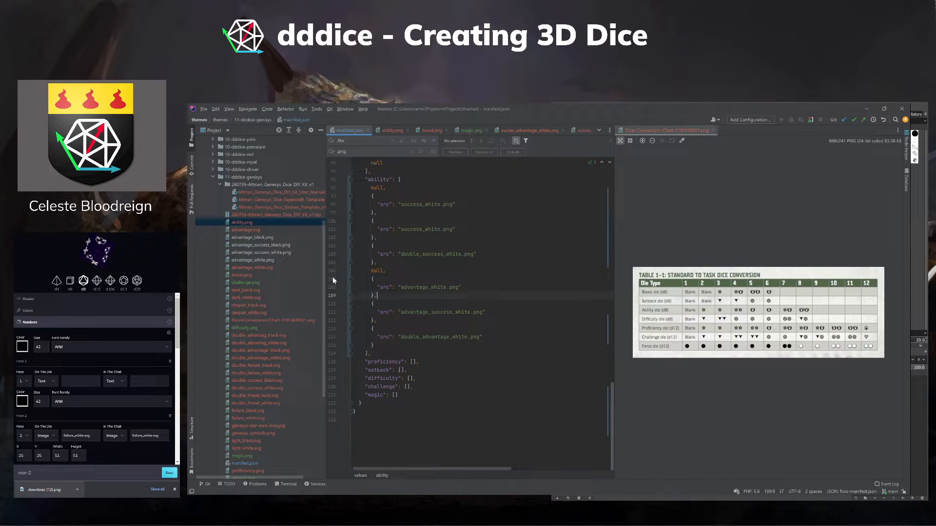
pyautogui.click(397, 129)
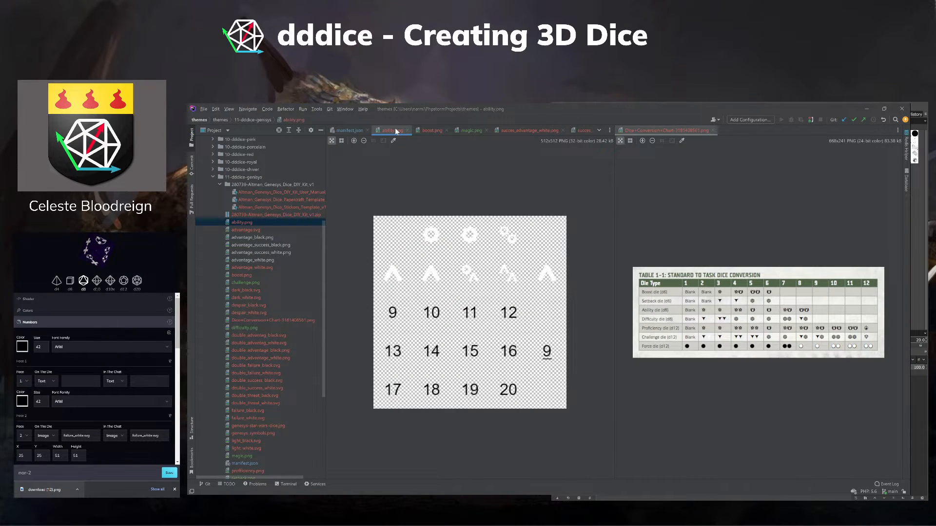
pyautogui.click(353, 131)
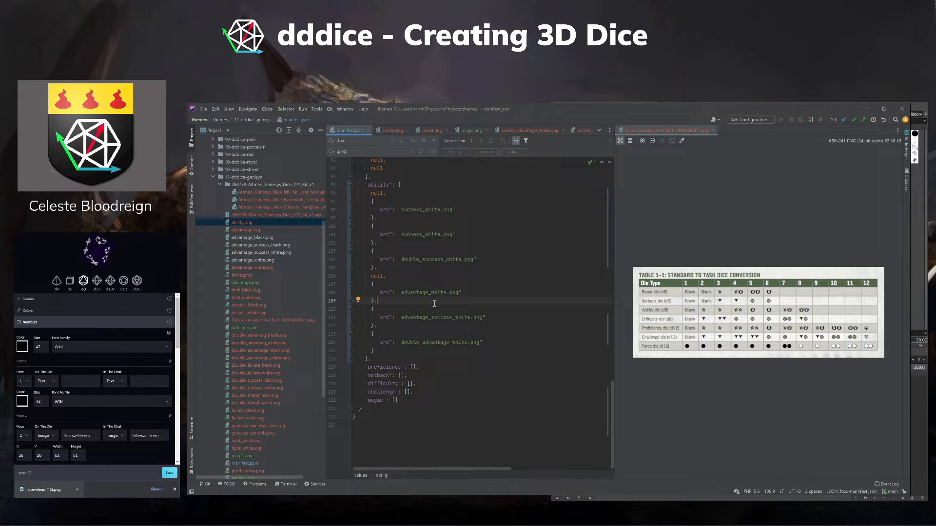
pyautogui.press('Return')
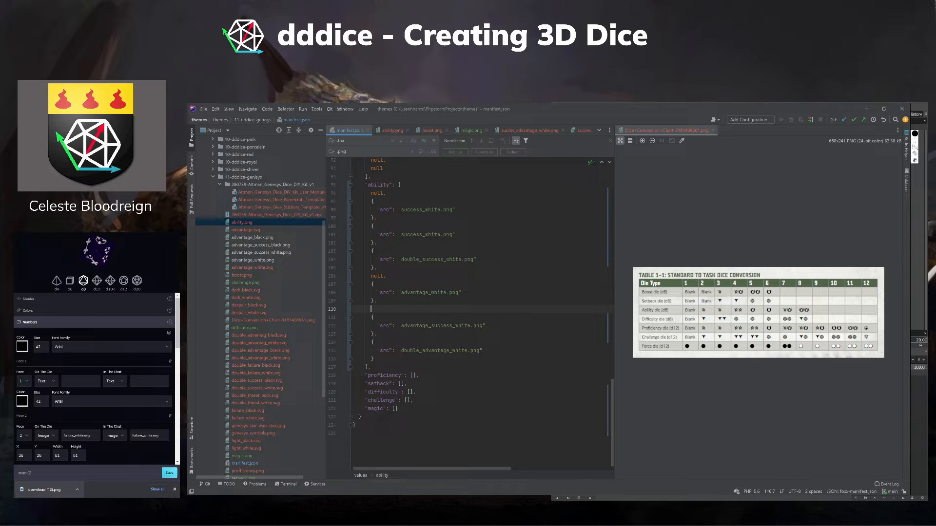
pyautogui.hotkey('ctrl', 'v')
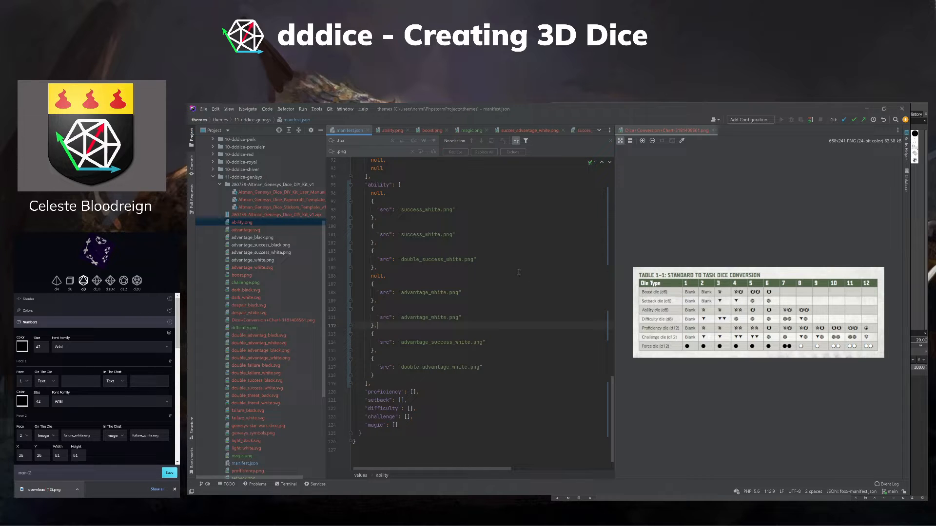
# Check ability.png and delete the null line between the double_success_white.png and advantage_white.png entries in the ability array.
pyautogui.click(392, 131)
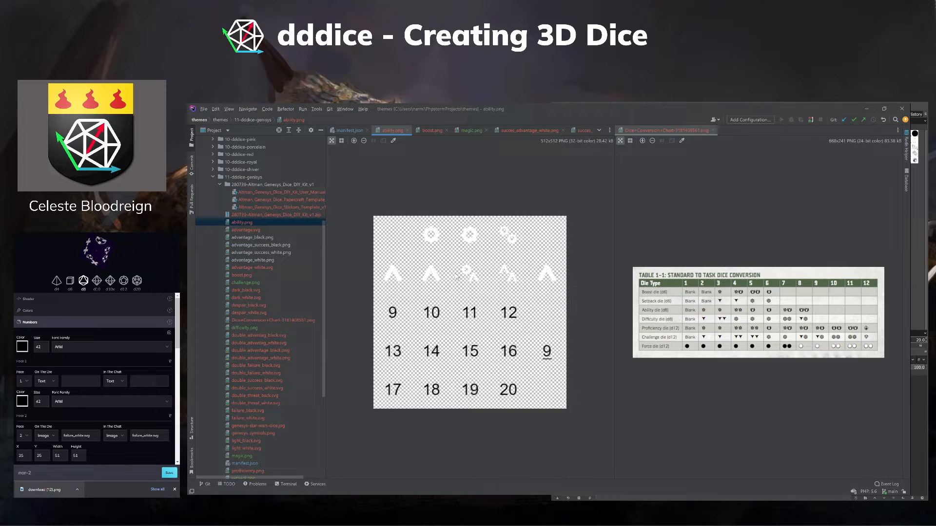
pyautogui.click(349, 131)
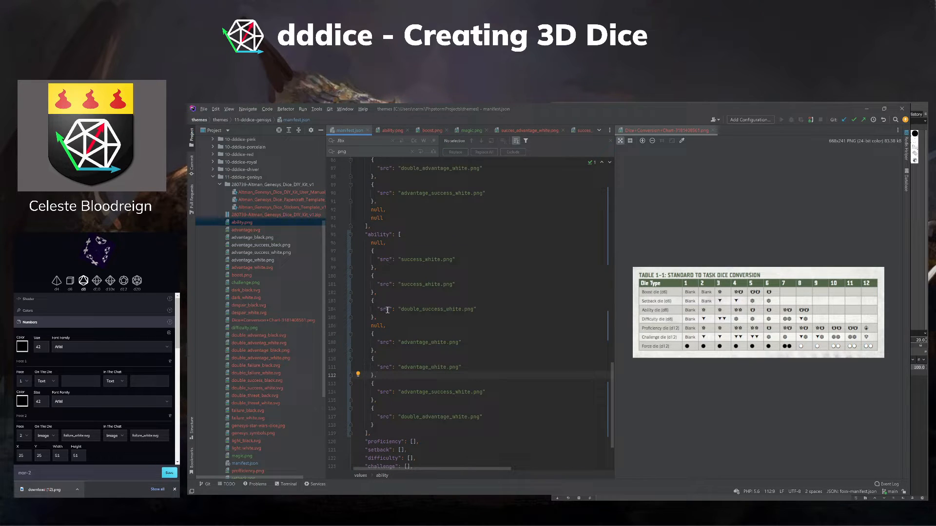
pyautogui.moveTo(390, 328); pyautogui.dragTo(328, 326)
pyautogui.press('BackSpace')
pyautogui.press('BackSpace')
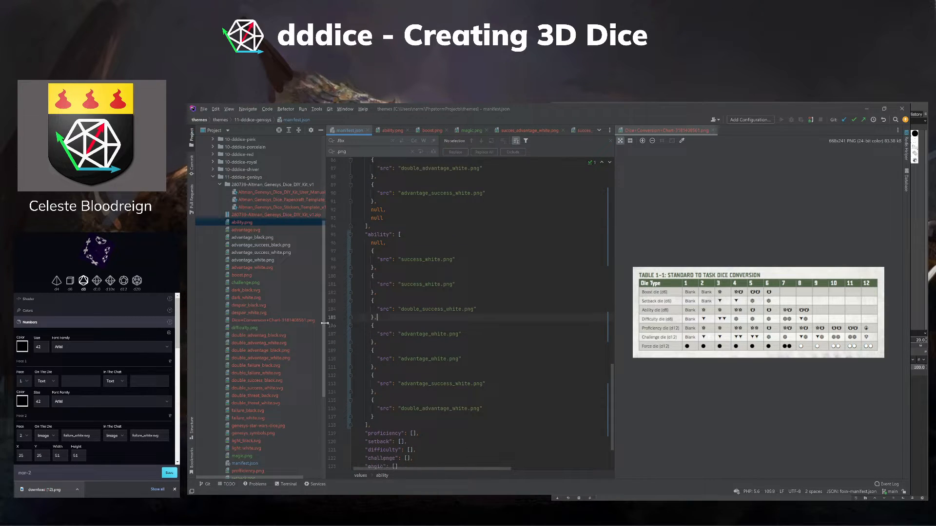
# Expand the empty proficiency array onto separate lines with a blank line inside for entries.
pyautogui.click(421, 392)
pyautogui.scroll(-1, 419, 416)
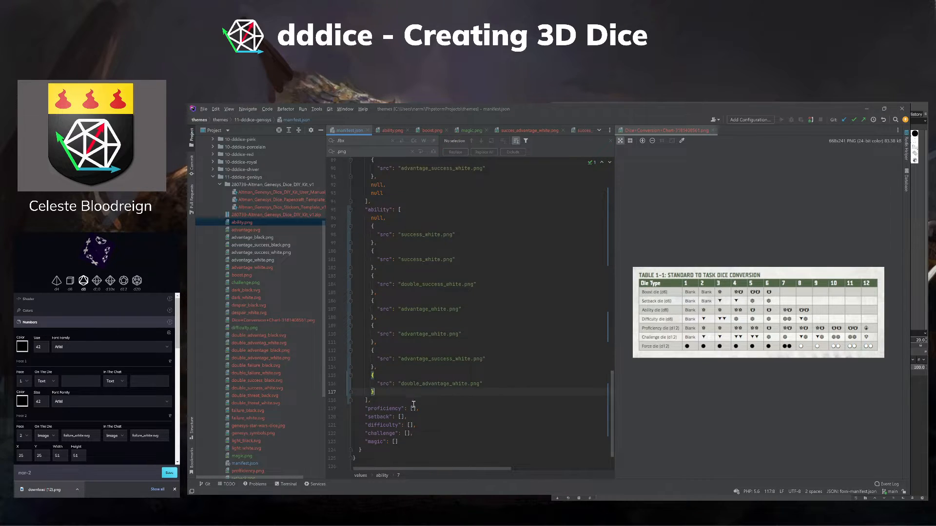
pyautogui.click(413, 409)
pyautogui.press('Left')
pyautogui.press('Return')
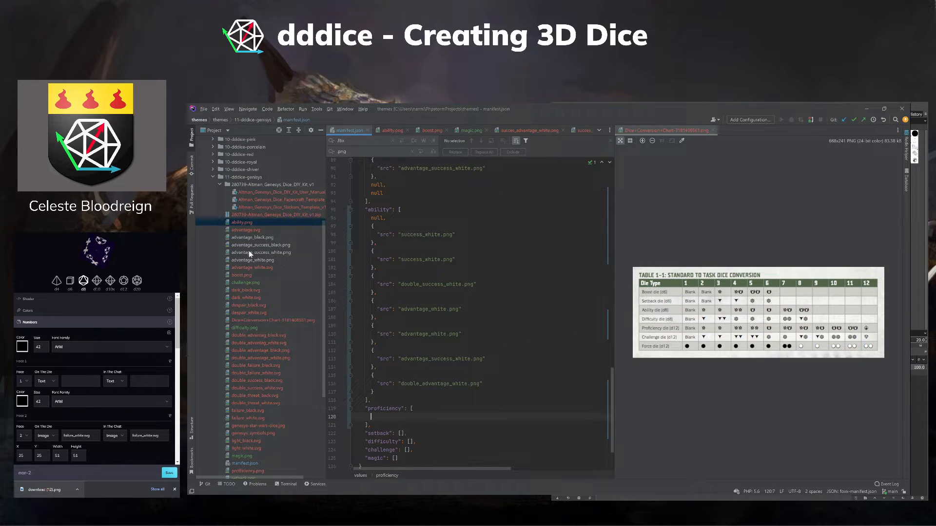
# Open the proficiency die's PNG from the project files to check its face order, and return to manifest.json.
pyautogui.scroll(-1, 267, 315)
pyautogui.click(254, 283)
pyautogui.scroll(-5, 267, 317)
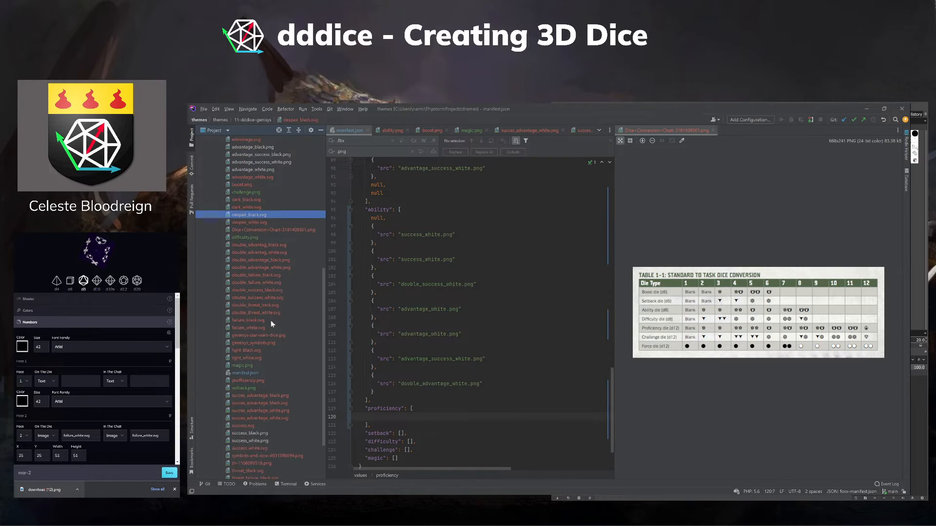
pyautogui.scroll(-1, 273, 346)
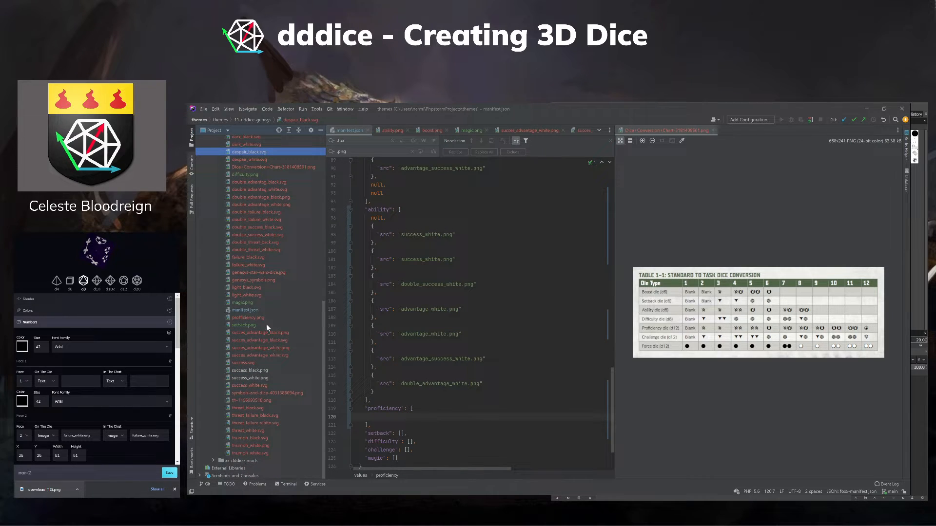
pyautogui.click(245, 266)
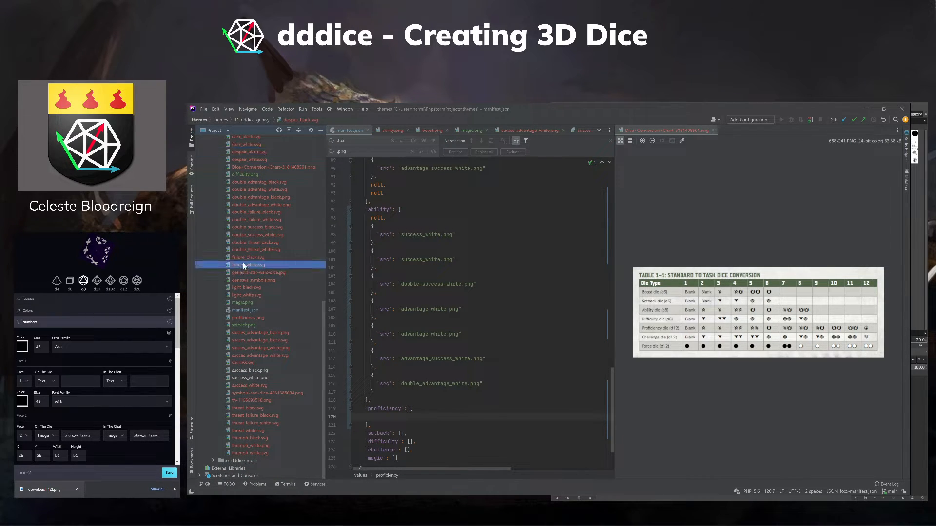
pyautogui.doubleClick(259, 317)
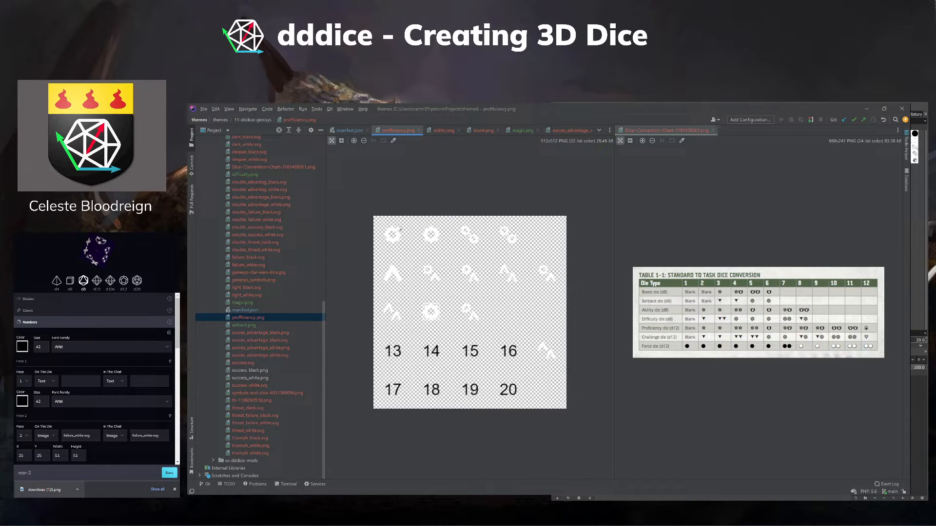
pyautogui.click(346, 129)
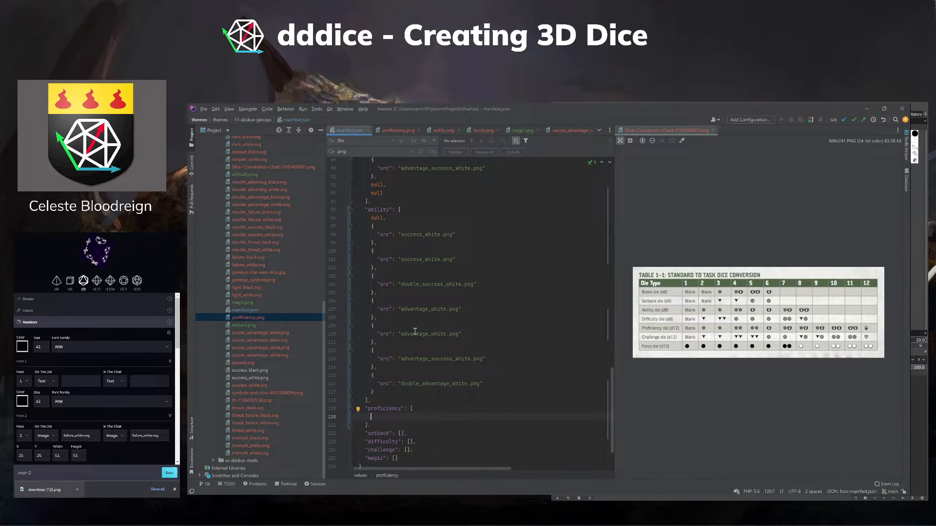
# Copy the two success_white.png entries and the double_success_white.png entry from the ability array into the proficiency array.
pyautogui.moveTo(365, 225); pyautogui.dragTo(507, 297)
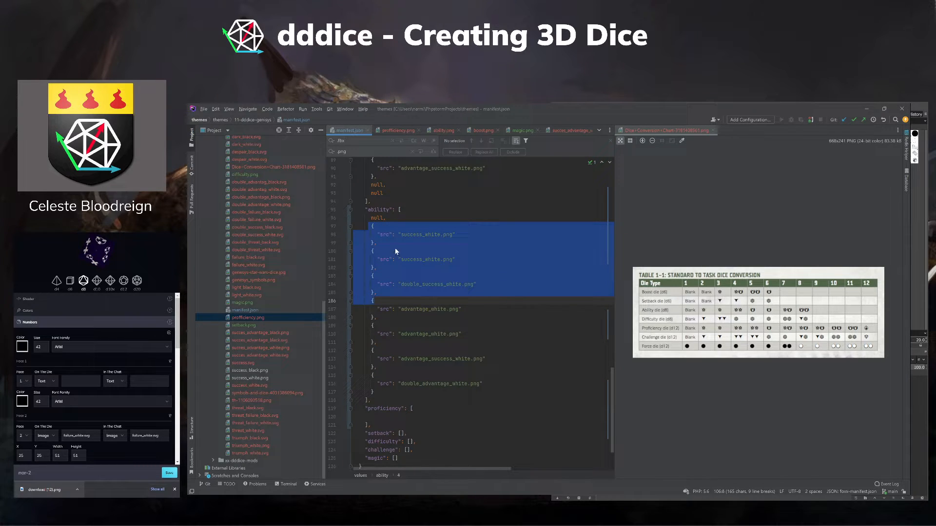
pyautogui.keyDown('shift'); pyautogui.click(393, 294); pyautogui.keyUp('shift')
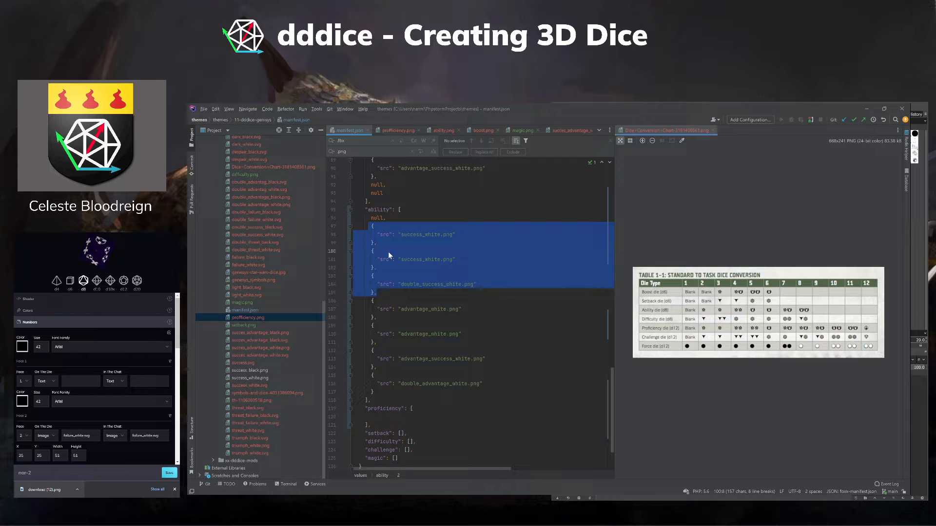
pyautogui.hotkey('ctrl', 'c')
pyautogui.click(412, 416)
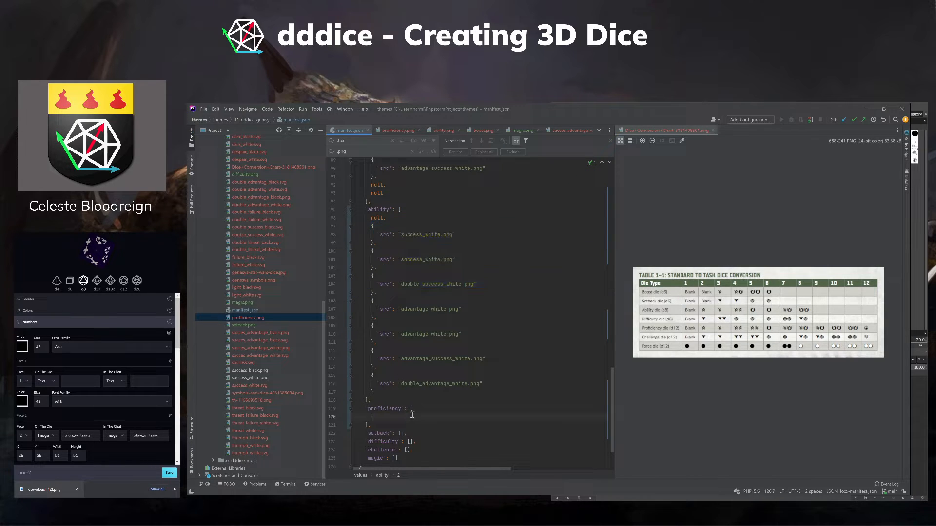
pyautogui.hotkey('ctrl', 'v')
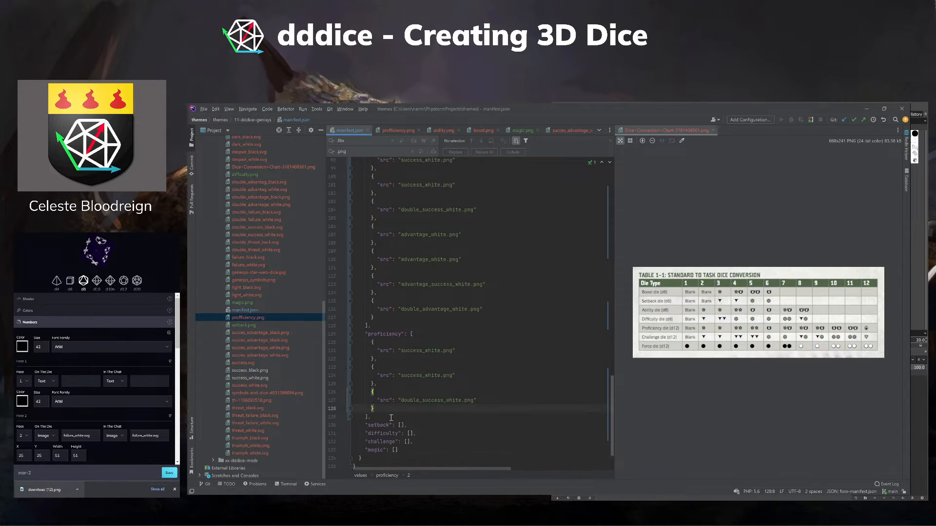
# Duplicate the double_success_white.png entry at the end of the proficiency array and clean up the surplus bracket and formatting.
pyautogui.moveTo(391, 418); pyautogui.dragTo(374, 385)
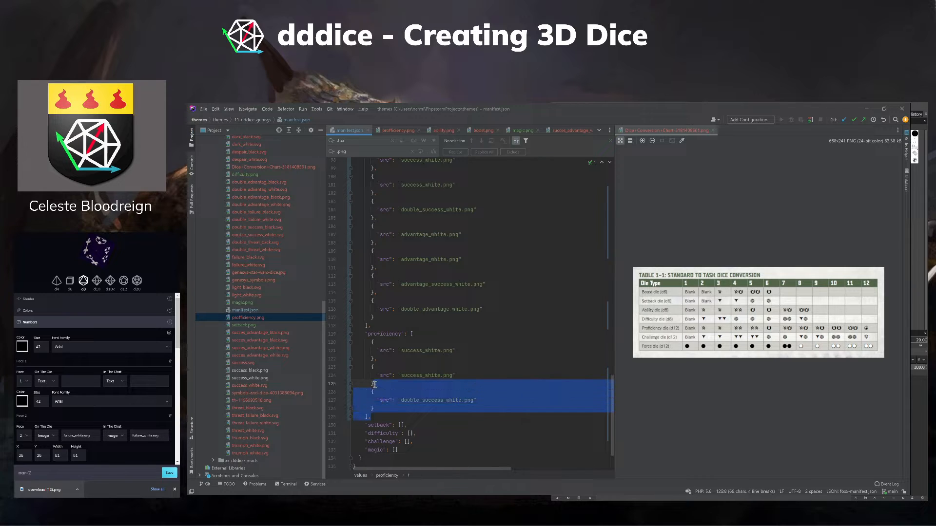
pyautogui.hotkey('ctrl', 'c')
pyautogui.click(382, 408)
pyautogui.hotkey('ctrl', 'v')
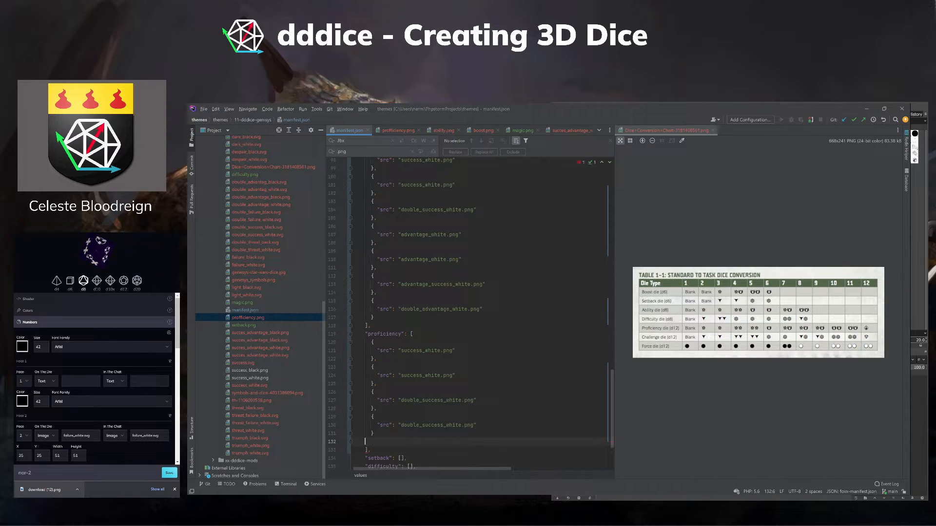
pyautogui.press('BackSpace')
pyautogui.press('BackSpace')
pyautogui.press('BackSpace')
pyautogui.hotkey('ctrl', 'alt', 'l')
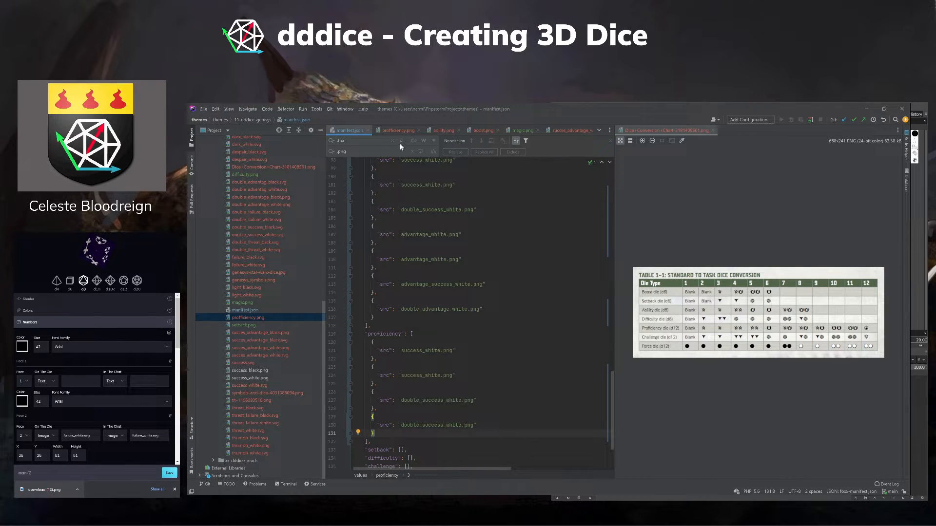
# Check the proficiency image, and append copies of ability's advantage_white.png, advantage_success_white.png and double_advantage_white.png entries to the proficiency array.
pyautogui.click(399, 131)
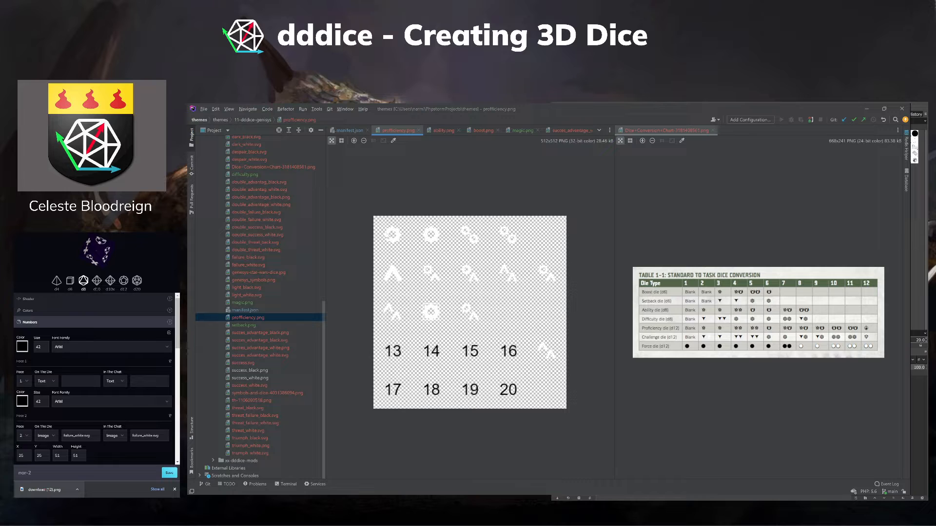
pyautogui.click(348, 131)
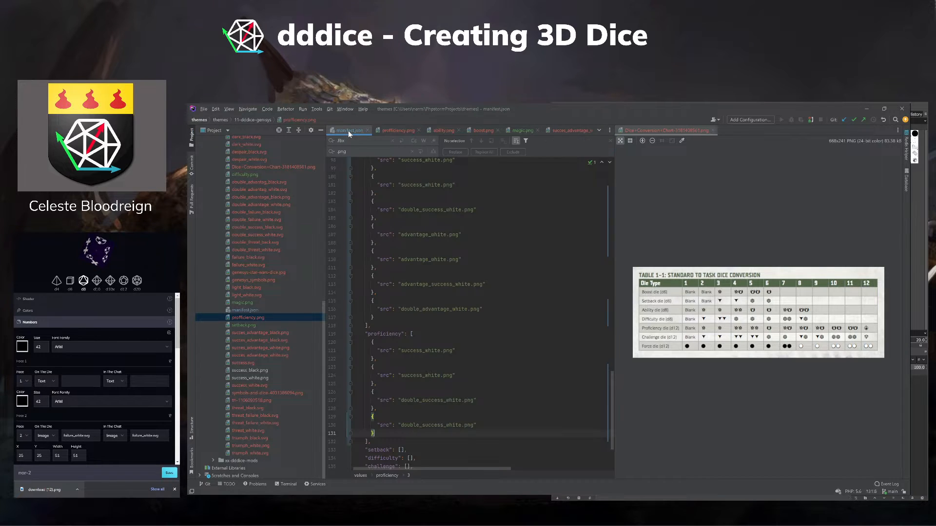
pyautogui.scroll(2, 418, 273)
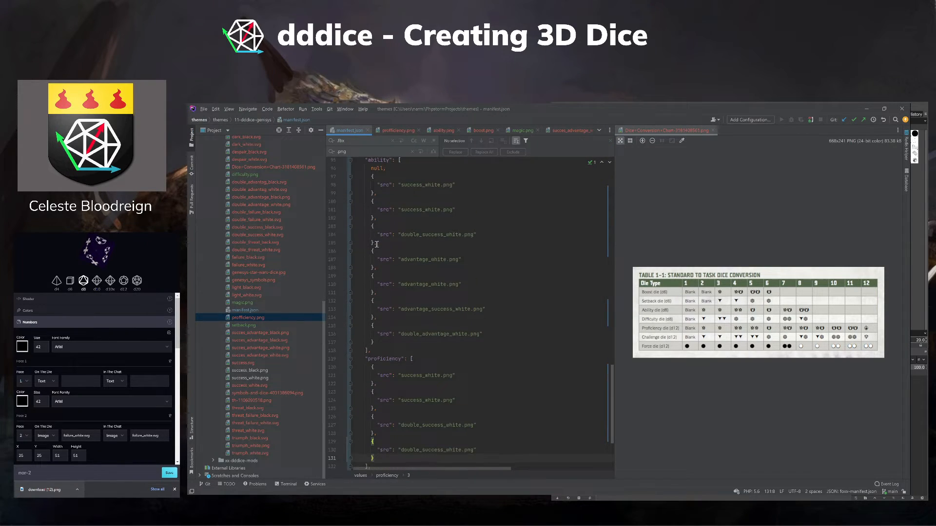
pyautogui.moveTo(371, 276); pyautogui.dragTo(405, 339)
pyautogui.rightClick(384, 280)
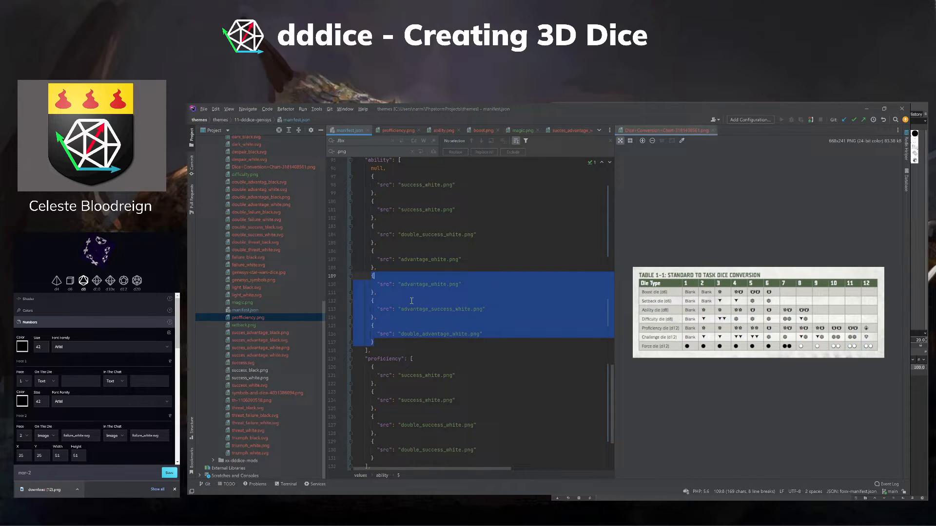
pyautogui.scroll(-4, 410, 300)
pyautogui.click(397, 353)
pyautogui.write(',')
pyautogui.hotkey('ctrl', 'v')
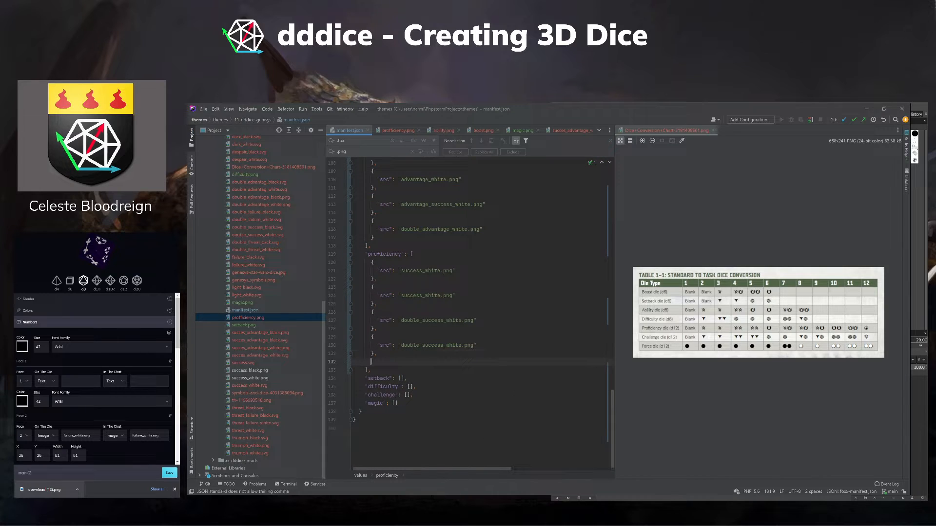
# Duplicate the advantage_white.png entry in the proficiency array and compare the list with the proficiency image.
pyautogui.moveTo(378, 376); pyautogui.dragTo(370, 361)
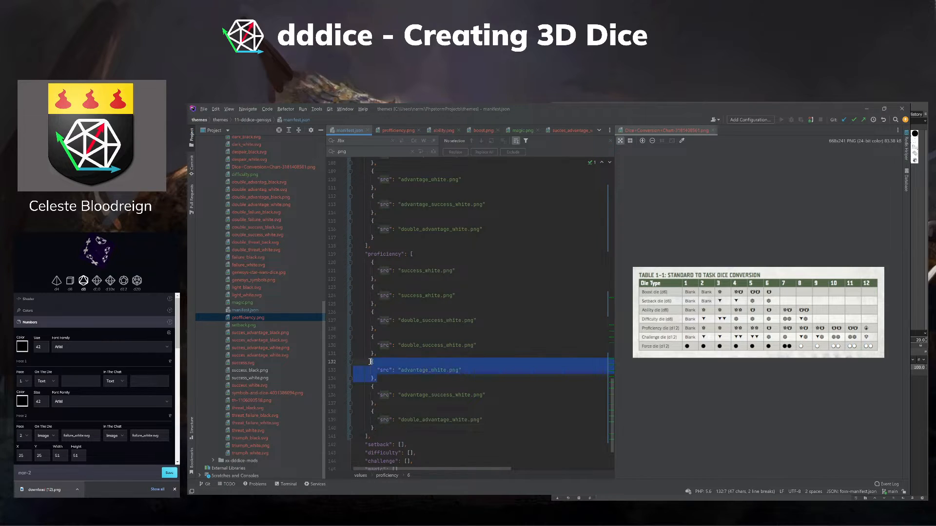
pyautogui.click(396, 376)
pyautogui.hotkey('ctrl', 'v')
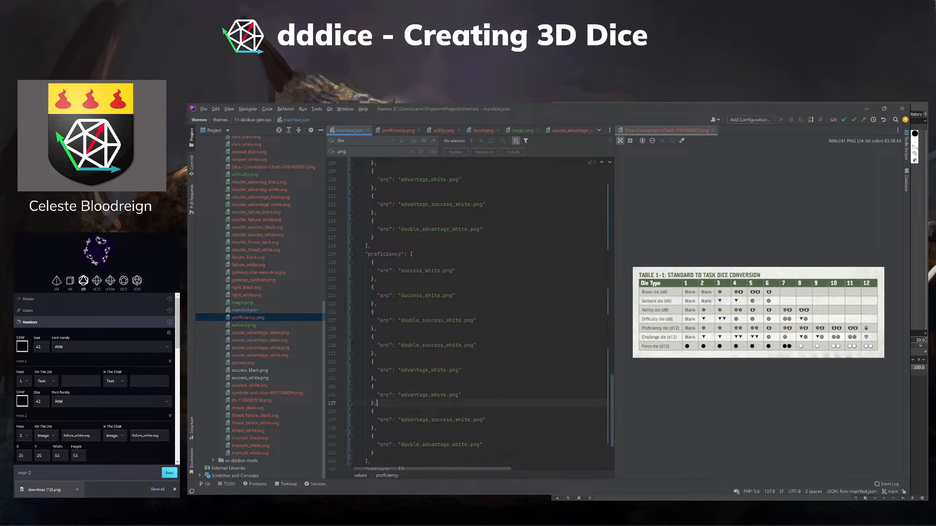
pyautogui.click(392, 130)
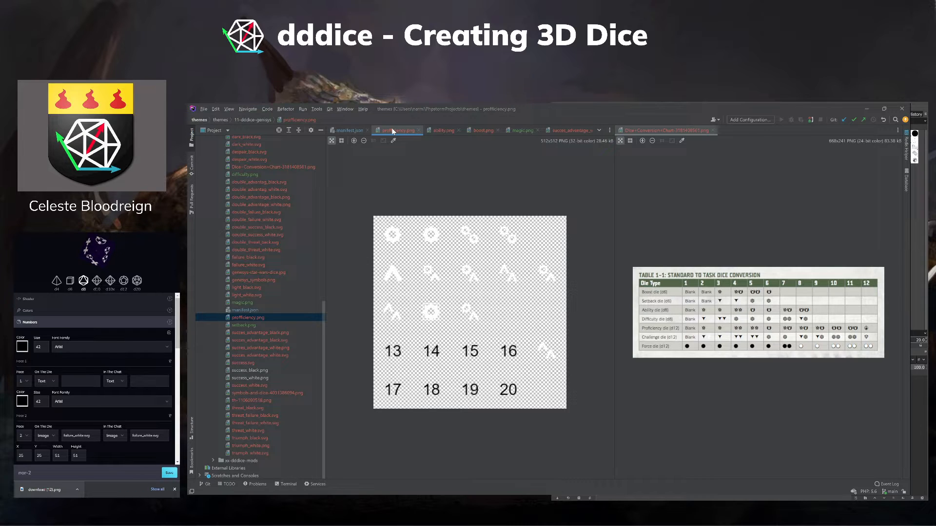
pyautogui.click(347, 130)
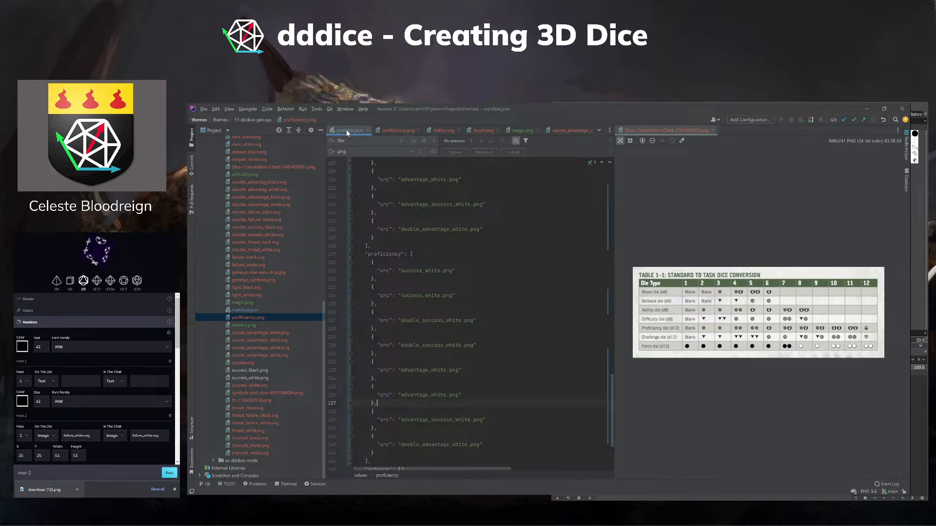
# Delete the second of the two advantage_white.png entries from the proficiency array.
pyautogui.hotkey('shift', 'Up')
pyautogui.hotkey('shift', 'Up')
pyautogui.hotkey('shift', 'Up')
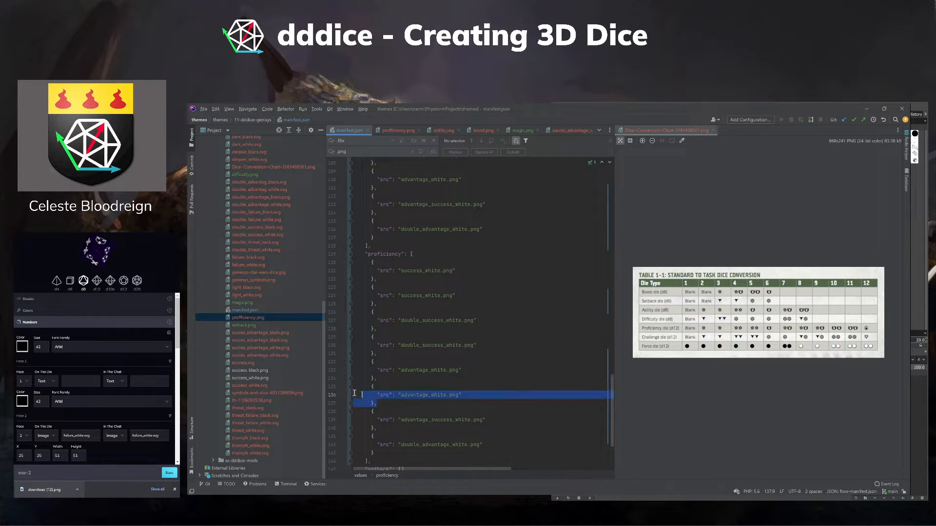
pyautogui.press('Delete')
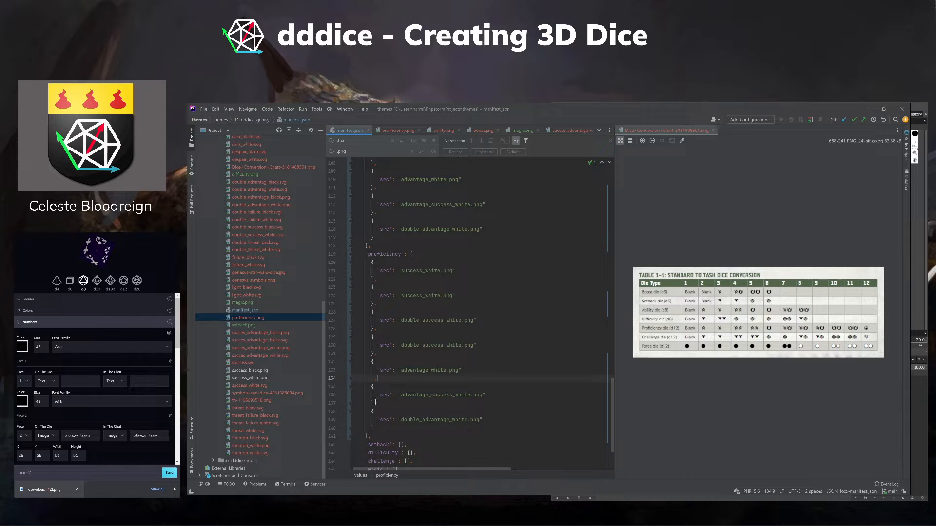
# Duplicate the advantage_success_white.png entry directly below the original in the proficiency array.
pyautogui.moveTo(377, 404); pyautogui.dragTo(323, 381)
pyautogui.hotkey('ctrl', 'c')
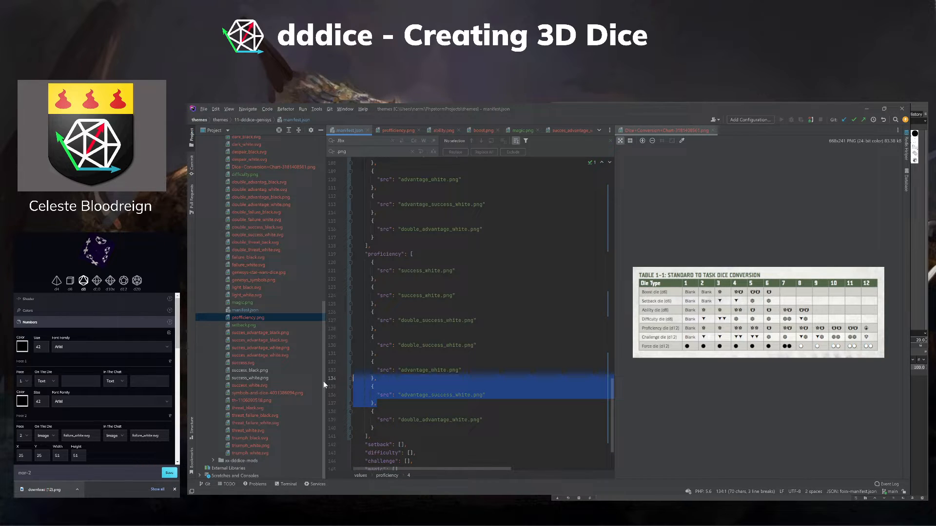
pyautogui.click(380, 404)
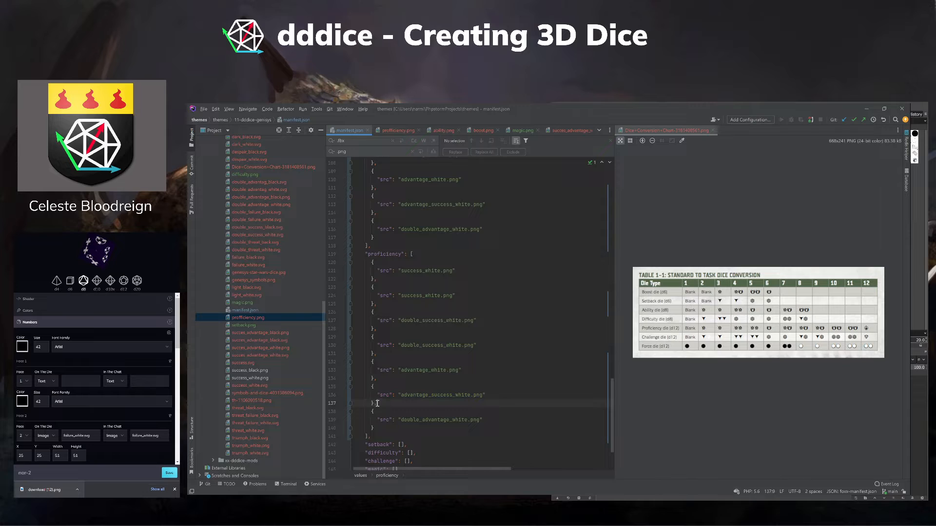
pyautogui.moveTo(379, 404); pyautogui.dragTo(337, 387)
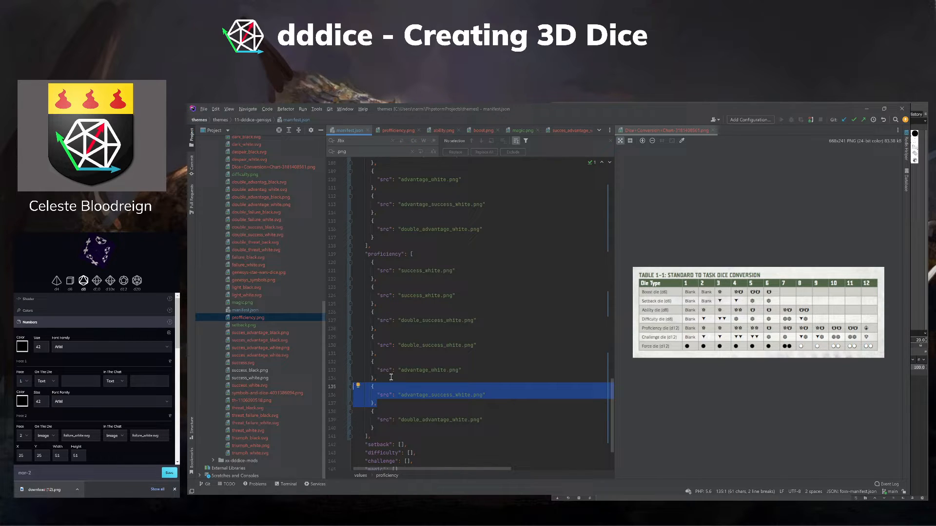
pyautogui.press('Left')
pyautogui.press('Return')
pyautogui.hotkey('ctrl', 'v')
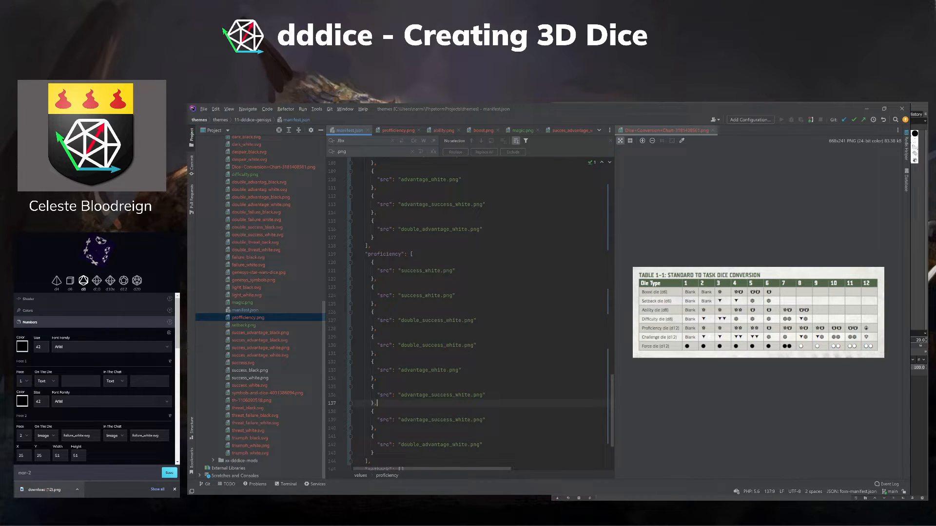
# Check the proficiency image, and append a second double_advantage_white.png entry to the end of the proficiency array.
pyautogui.click(397, 130)
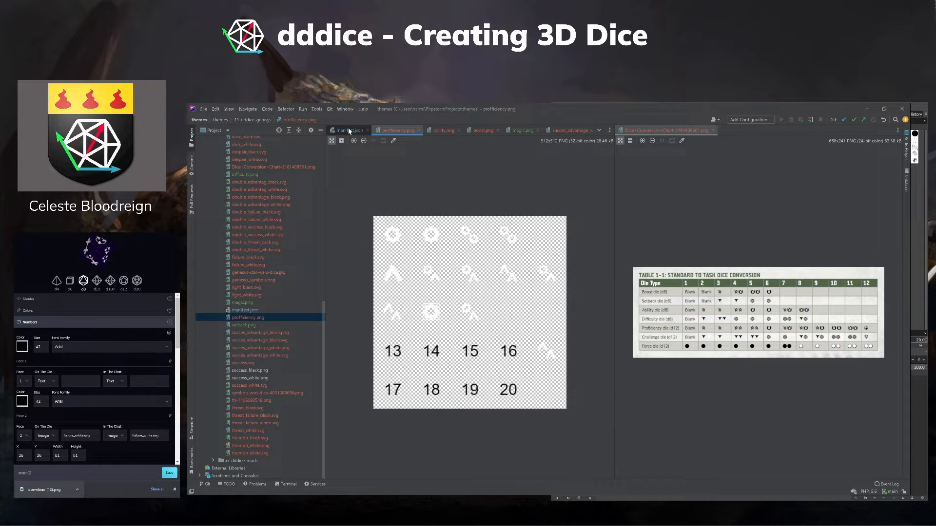
pyautogui.click(348, 128)
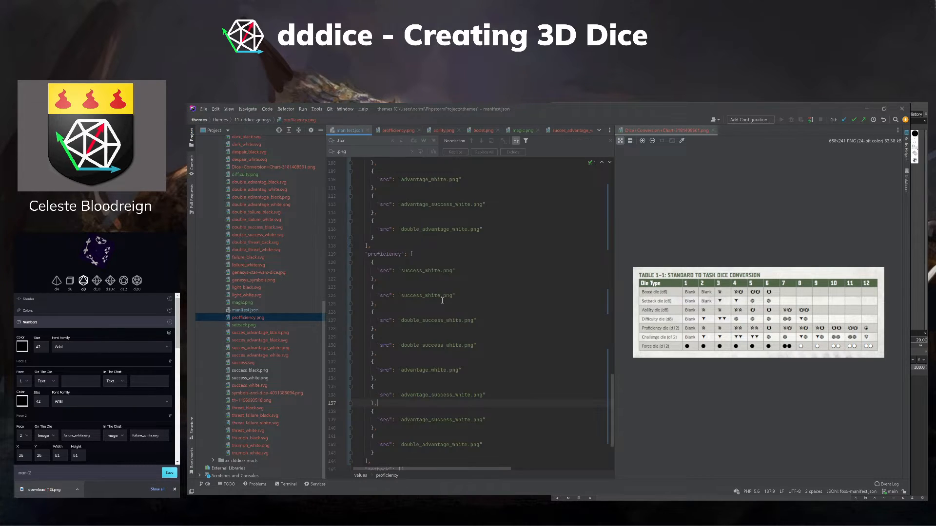
pyautogui.moveTo(374, 379); pyautogui.dragTo(371, 361)
pyautogui.hotkey('ctrl', 'c')
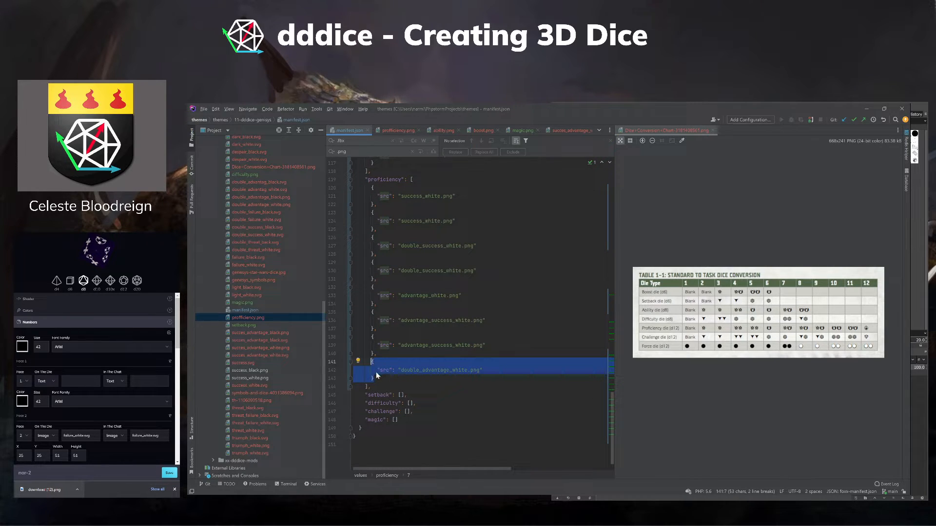
pyautogui.click(374, 378)
pyautogui.write(',')
pyautogui.press('Return')
pyautogui.hotkey('ctrl', 'v')
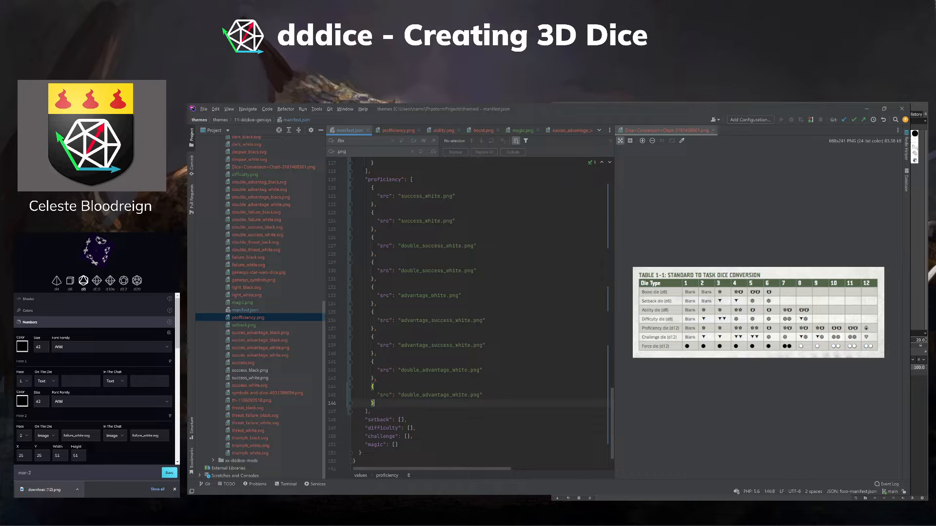
pyautogui.press('Return')
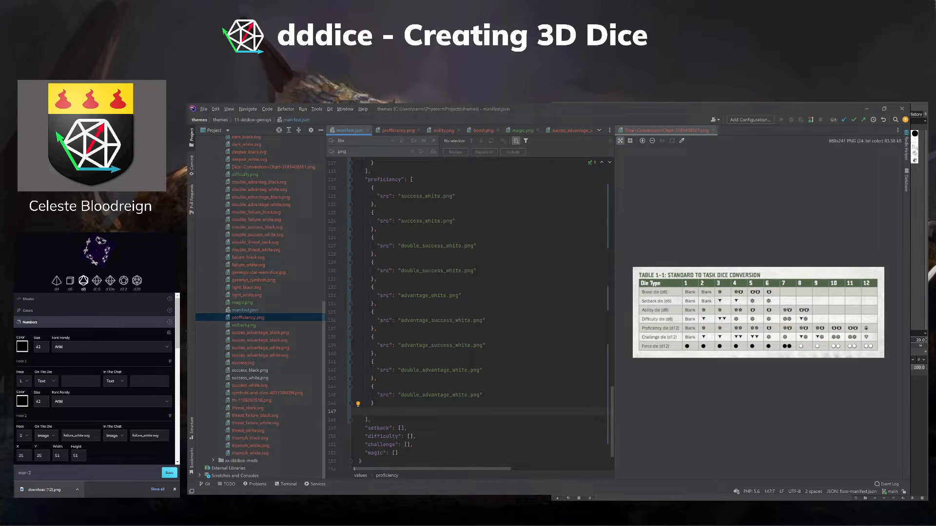
# Recheck the proficiency image, and append a triumph_white.png entry to the proficiency array by adapting a pasted double_advantage_white.png entry.
pyautogui.click(399, 129)
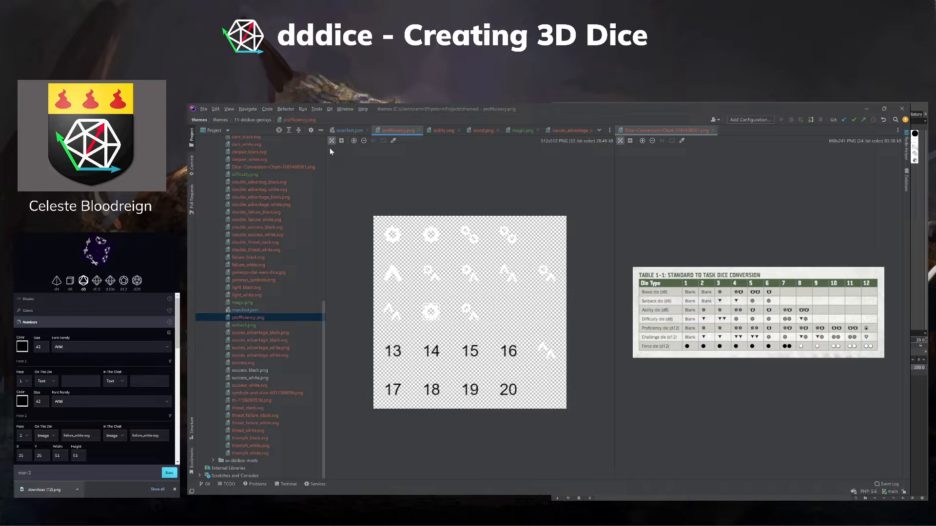
pyautogui.click(347, 131)
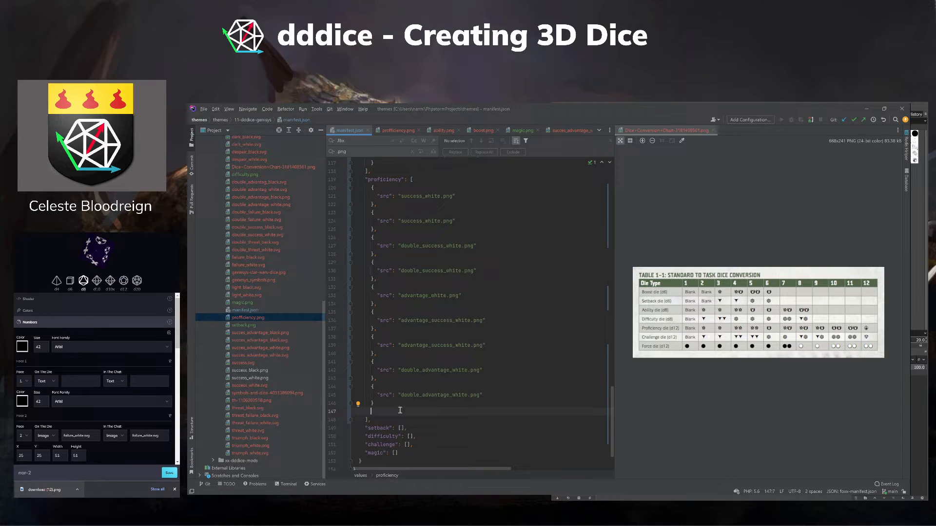
pyautogui.press('Up')
pyautogui.write(',')
pyautogui.press('Return')
pyautogui.hotkey('ctrl', 'v')
pyautogui.doubleClick(429, 420)
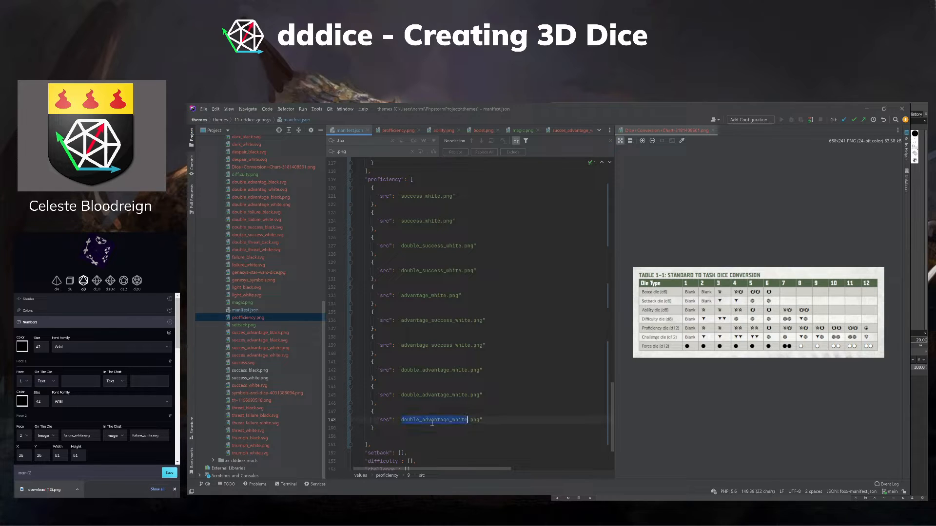
pyautogui.press('BackSpace')
pyautogui.write('triumph')
pyautogui.click(257, 312)
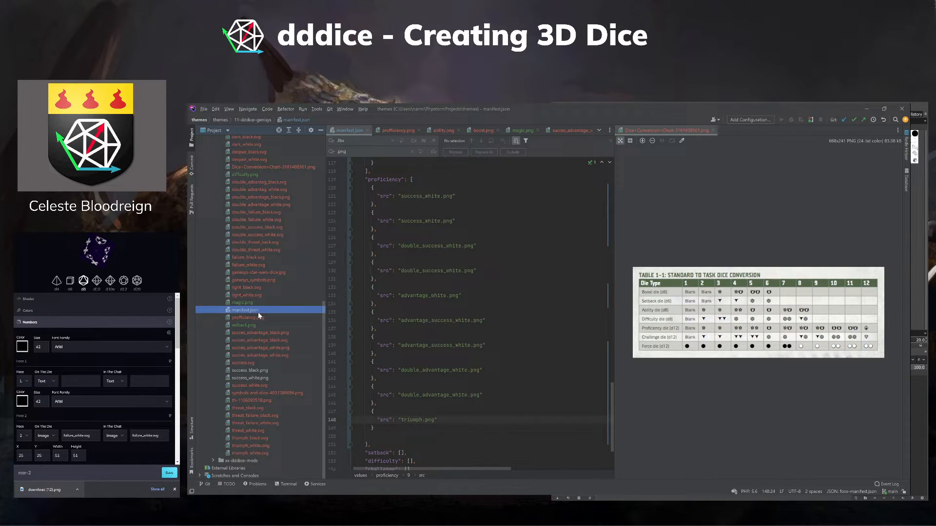
pyautogui.click(422, 420)
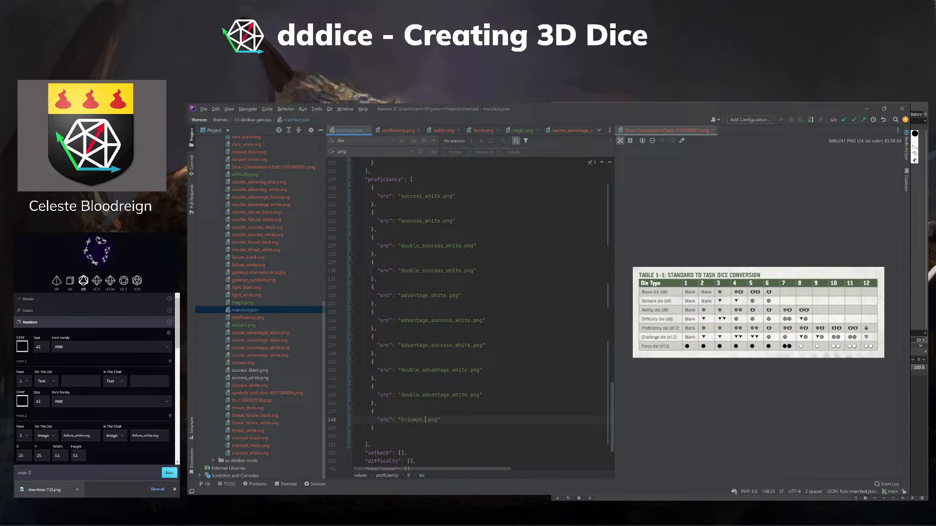
pyautogui.write('white')
# Replace every .png with .svg only within the boost, ability and proficiency arrays under values.
pyautogui.moveTo(440, 196); pyautogui.dragTo(452, 196)
pyautogui.hotkey('ctrl', 'r')
pyautogui.scroll(12, 432, 372)
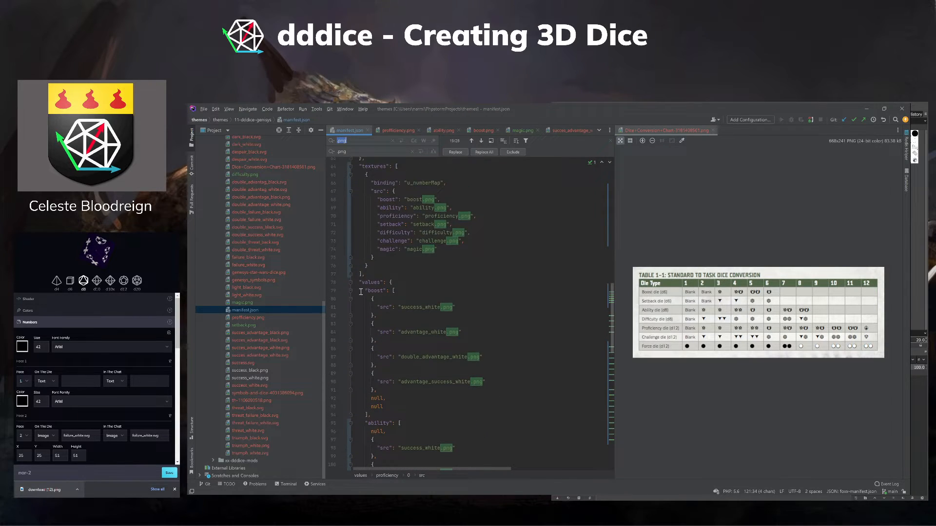
pyautogui.moveTo(359, 290); pyautogui.dragTo(522, 322)
pyautogui.scroll(-11, 522, 321)
pyautogui.scroll(-10, 522, 321)
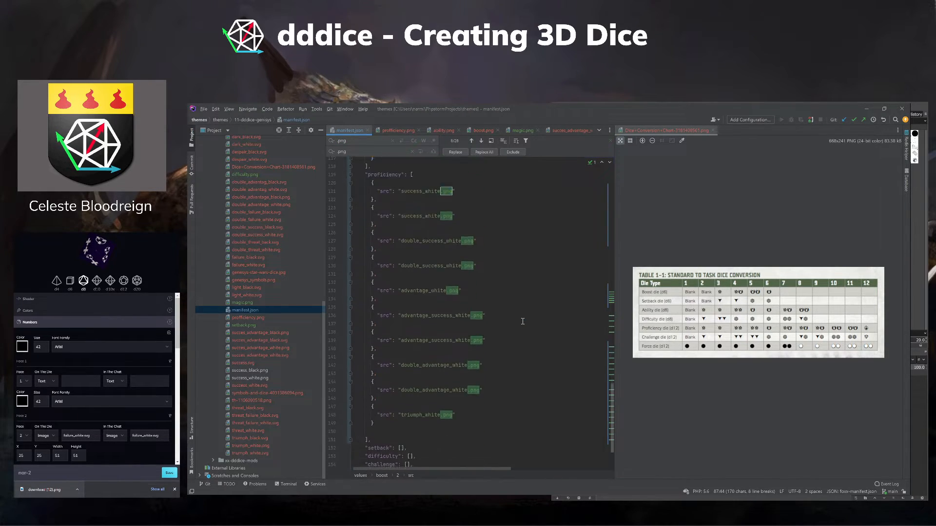
pyautogui.keyDown('shift'); pyautogui.click(517, 361); pyautogui.keyUp('shift')
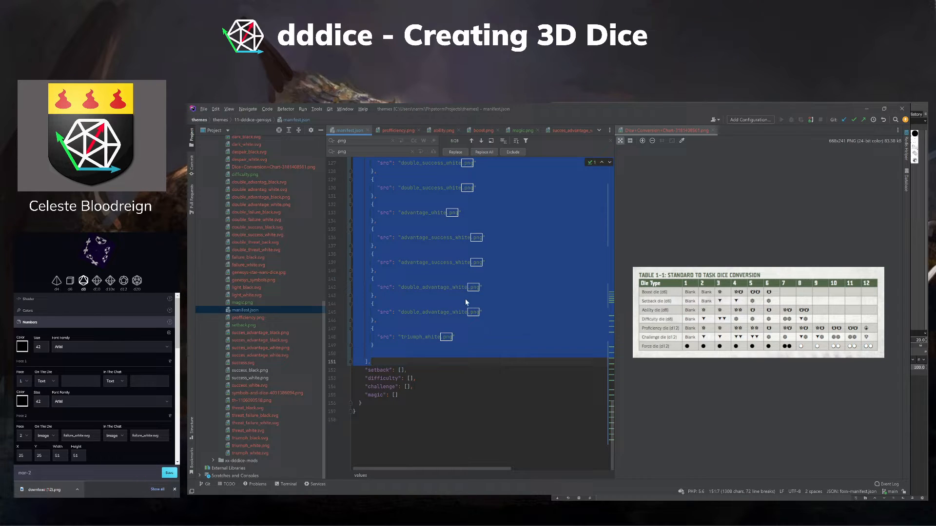
pyautogui.tripleClick(342, 152)
pyautogui.write('.svg')
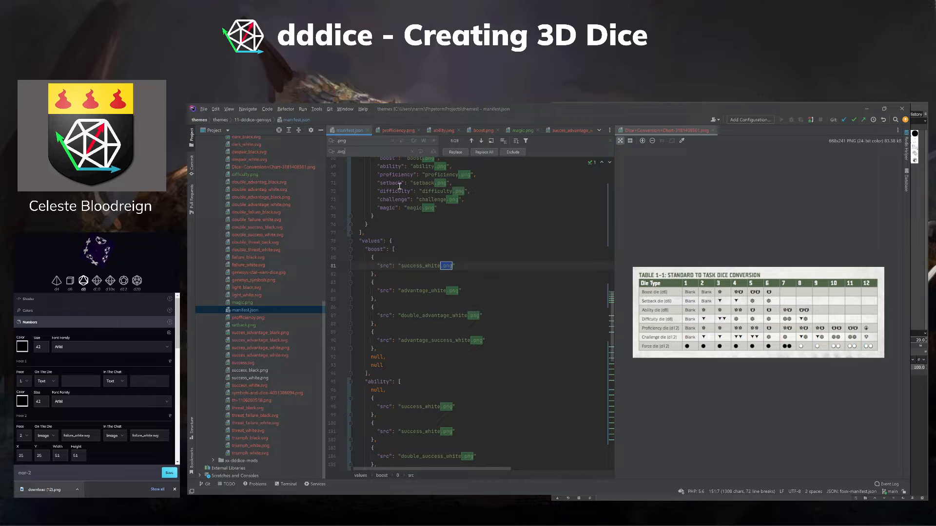
pyautogui.click(516, 141)
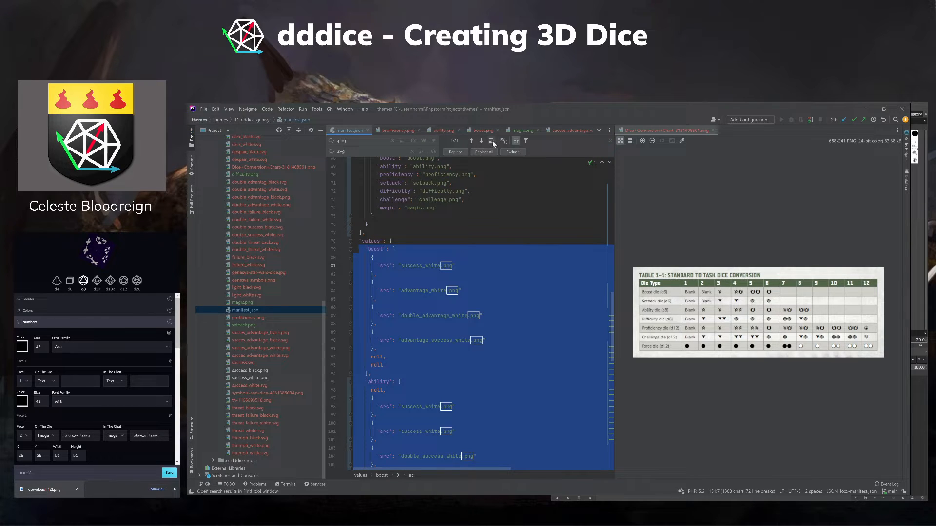
pyautogui.click(484, 152)
pyautogui.click(499, 278)
pyautogui.scroll(10, 499, 280)
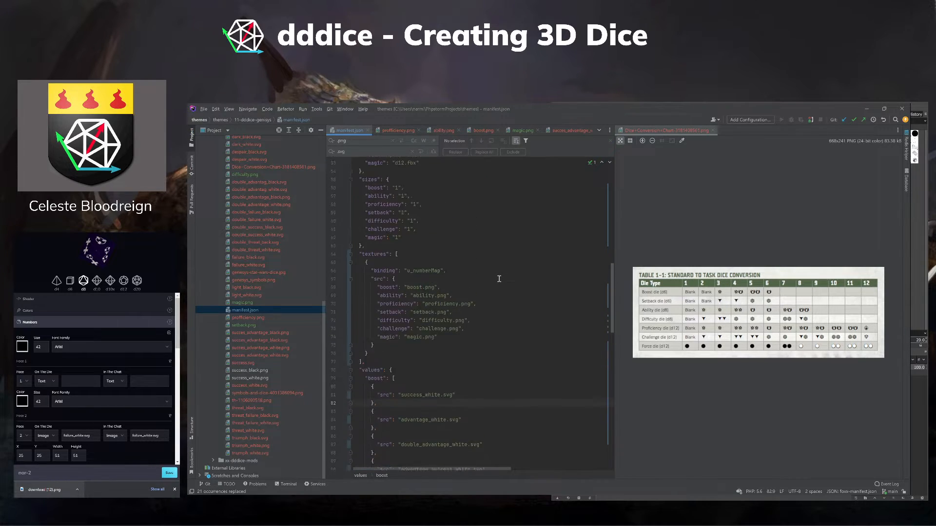
# Check the proficiency image, and append a copy of the advantage_success_white.svg entry after triumph_white.svg in the proficiency array.
pyautogui.scroll(-20, 499, 279)
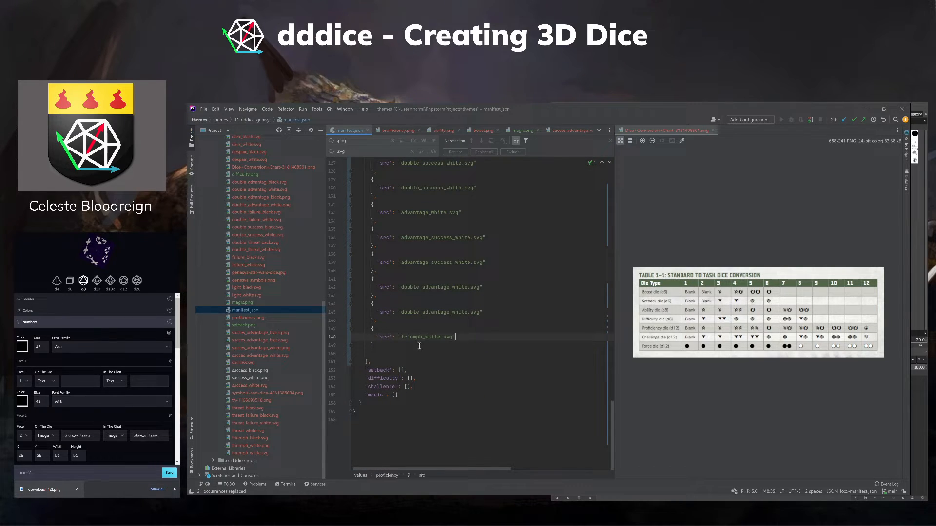
pyautogui.click(402, 346)
pyautogui.write(',')
pyautogui.press('Return')
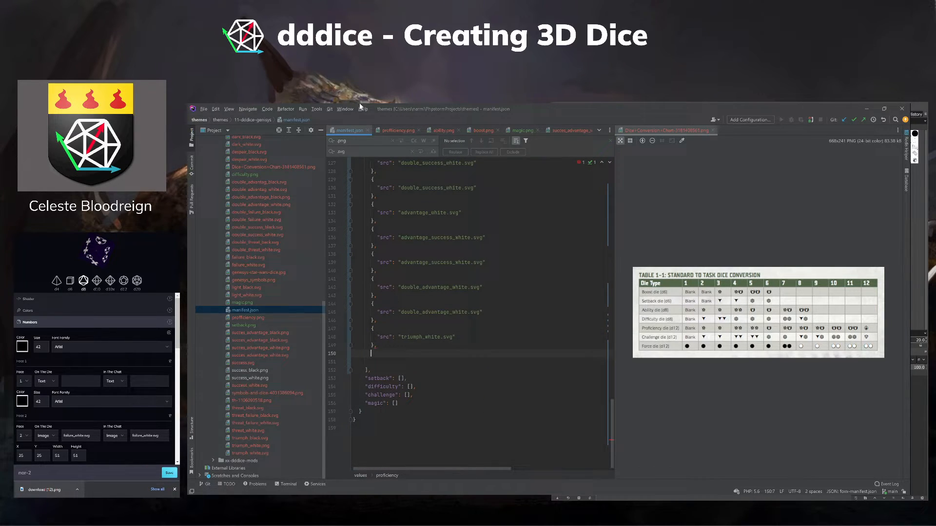
pyautogui.click(397, 130)
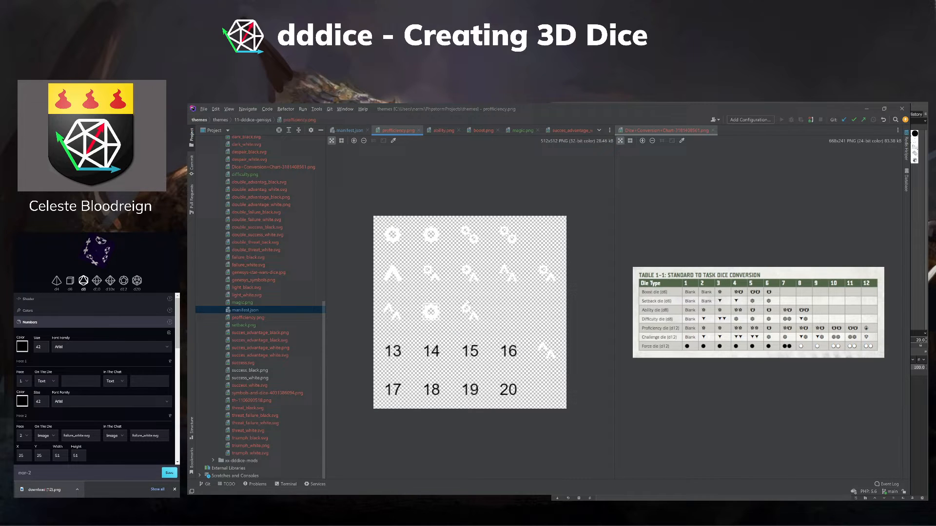
pyautogui.click(355, 132)
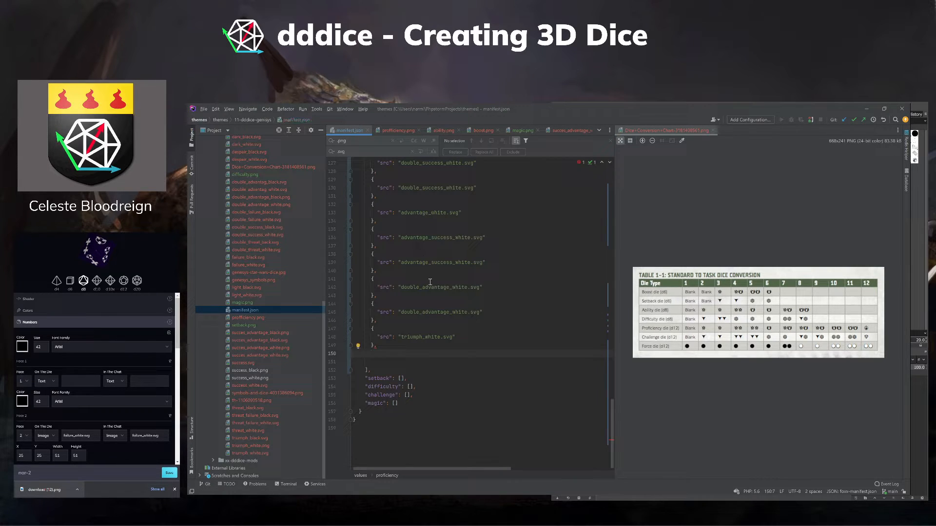
pyautogui.moveTo(382, 268); pyautogui.dragTo(370, 253)
pyautogui.hotkey('ctrl', 'c')
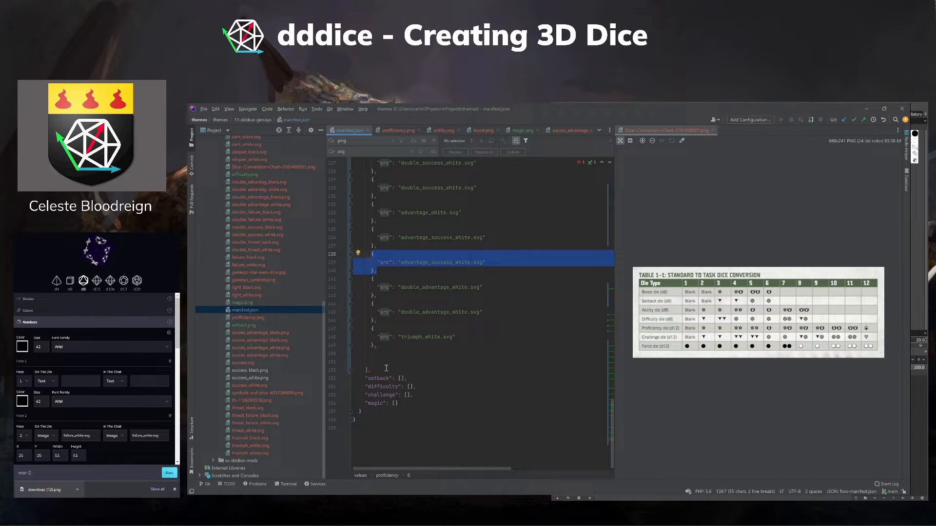
pyautogui.click(375, 353)
pyautogui.hotkey('ctrl', 'v')
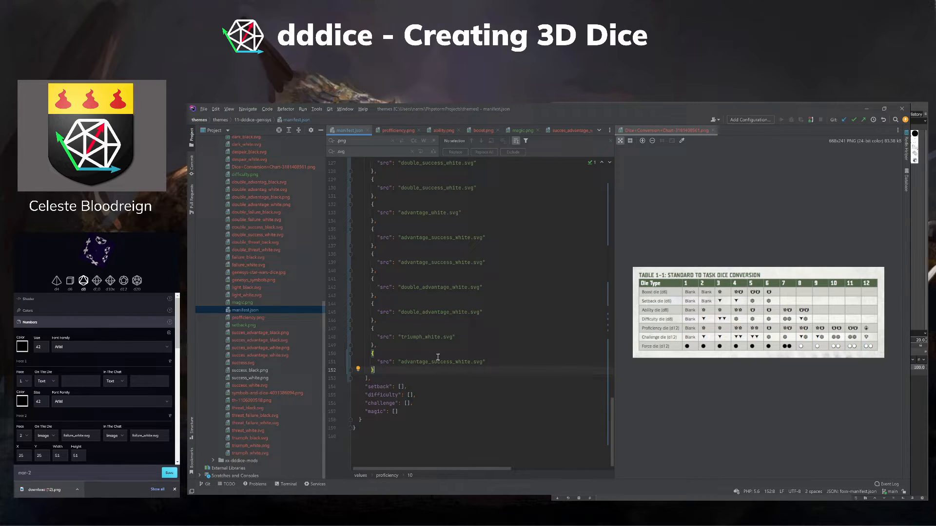
# Check the setback.png image, and start the empty setback array in manifest.json with two null entries.
pyautogui.scroll(-1, 438, 358)
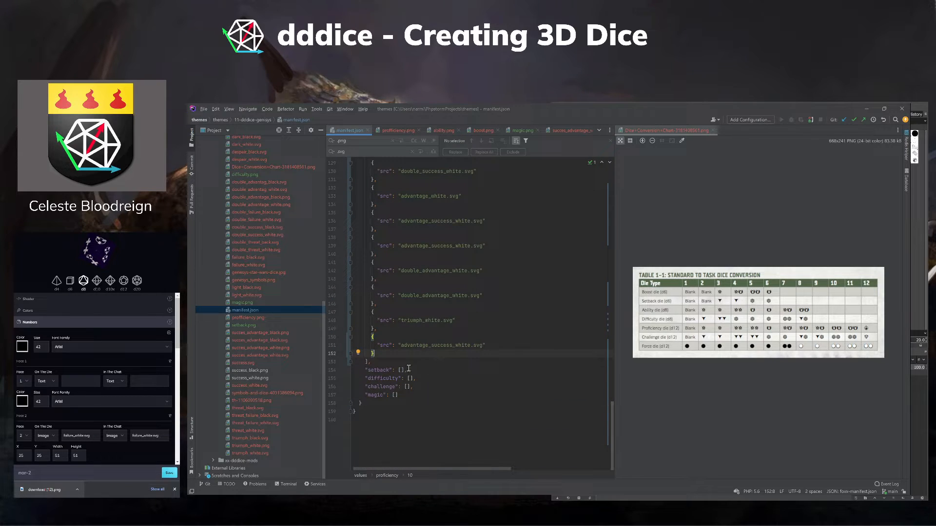
pyautogui.click(399, 370)
pyautogui.click(244, 198)
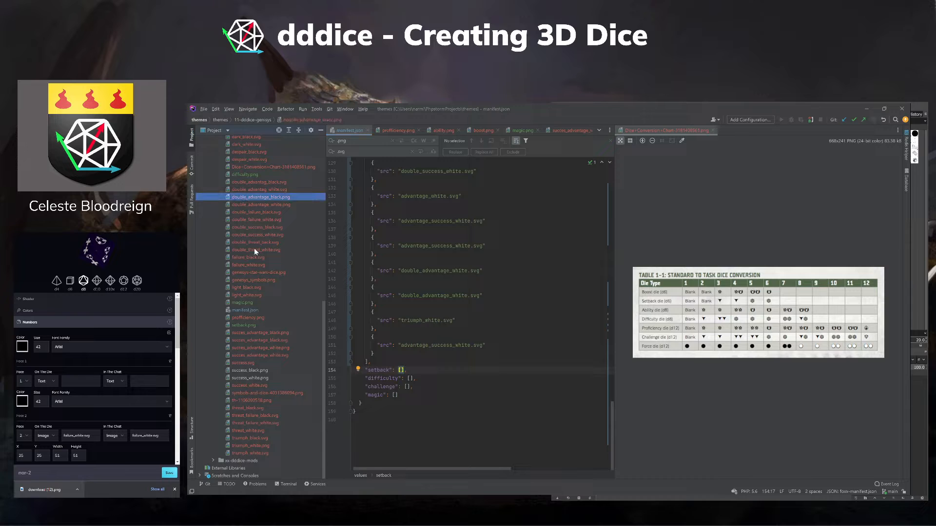
pyautogui.doubleClick(250, 326)
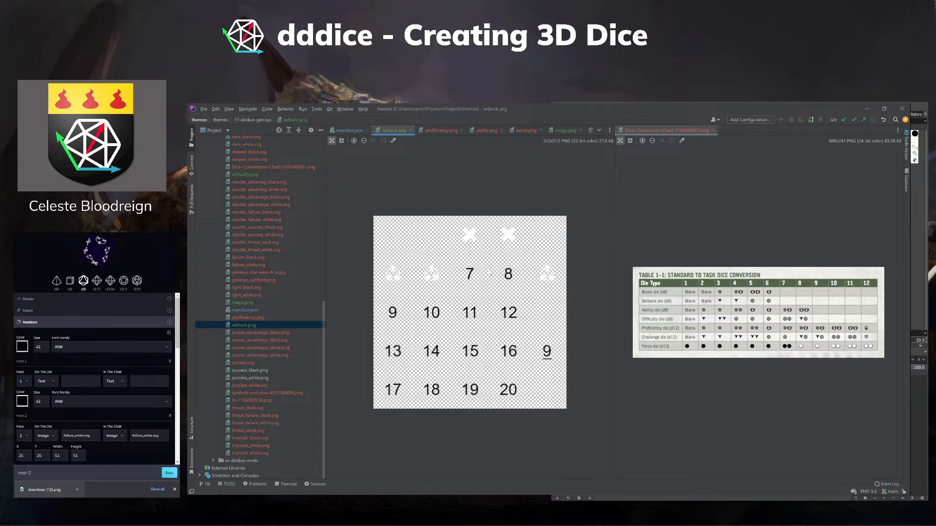
pyautogui.click(352, 131)
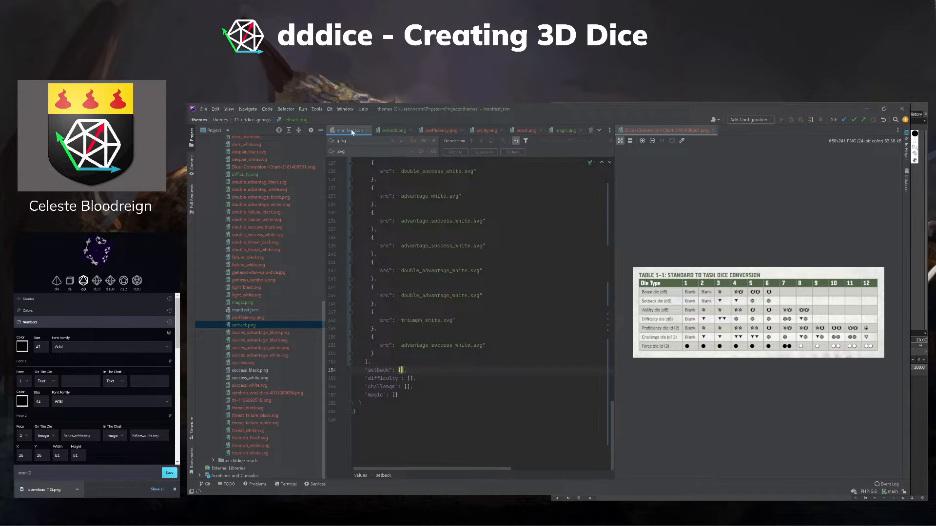
pyautogui.write('null, null,')
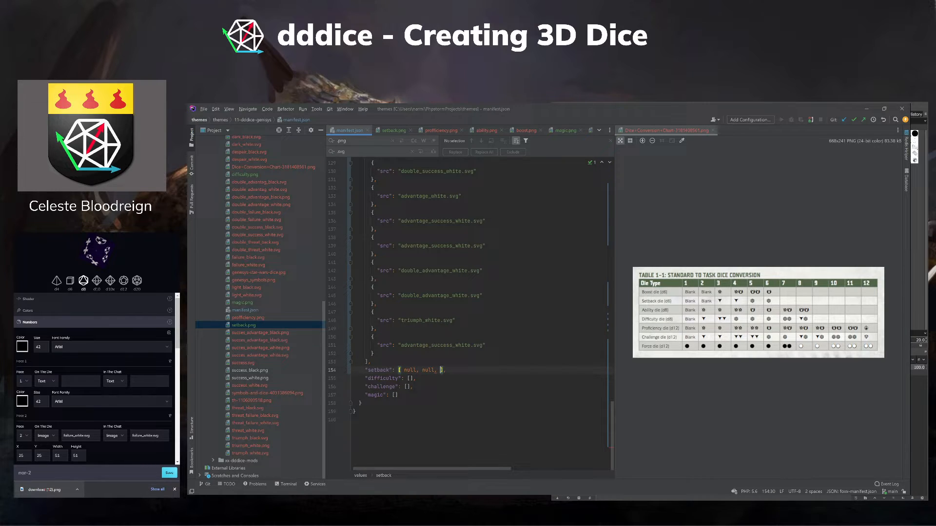
# Add a failure_white.svg src entry after the nulls in the setback array, rechecking the setback image, and reformat the code.
pyautogui.write(' {s')
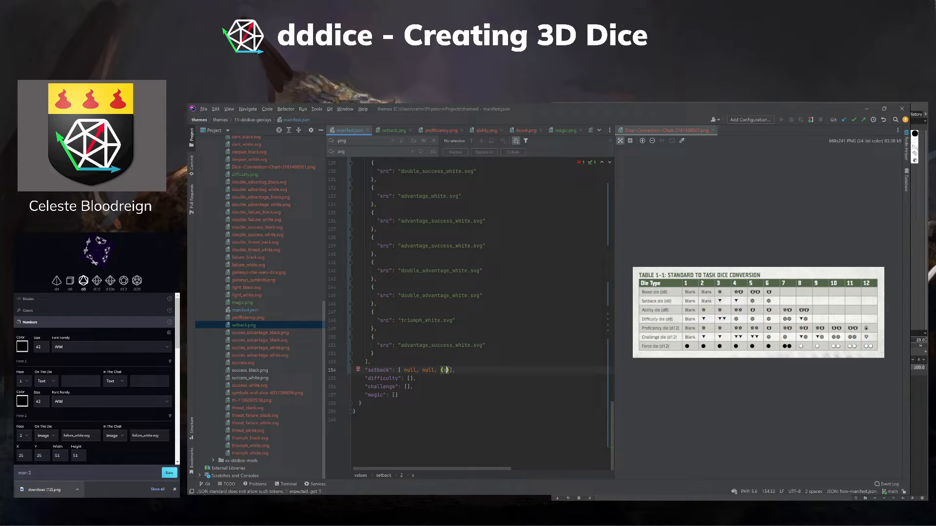
pyautogui.press('BackSpace')
pyautogui.write('"s')
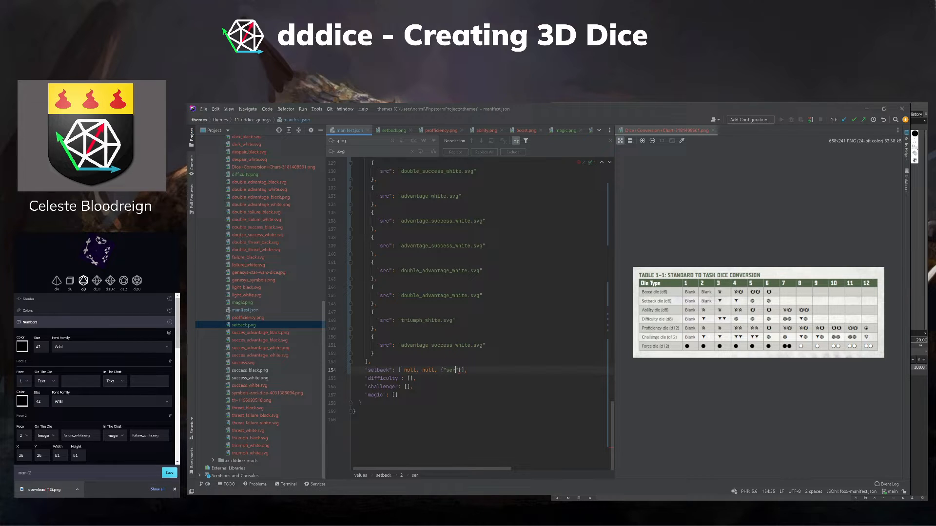
pyautogui.write('erc": "')
pyautogui.click(381, 131)
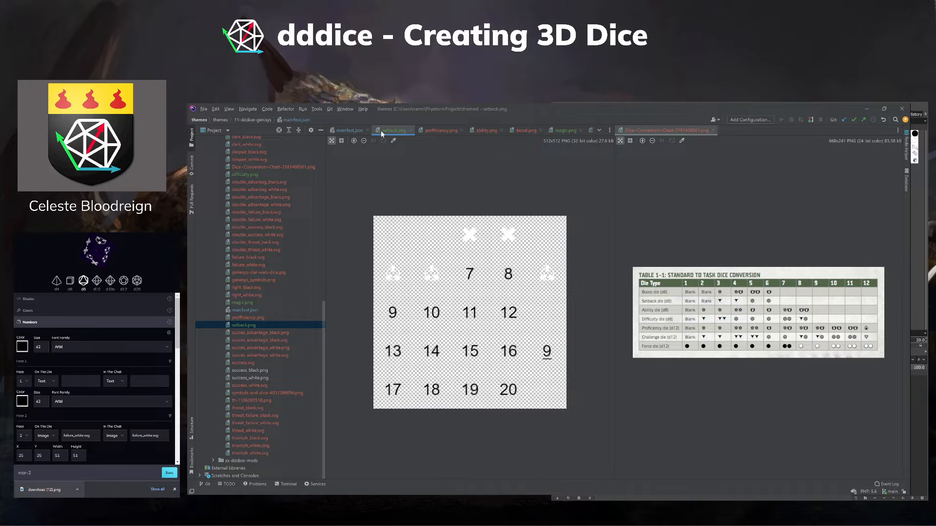
pyautogui.click(349, 131)
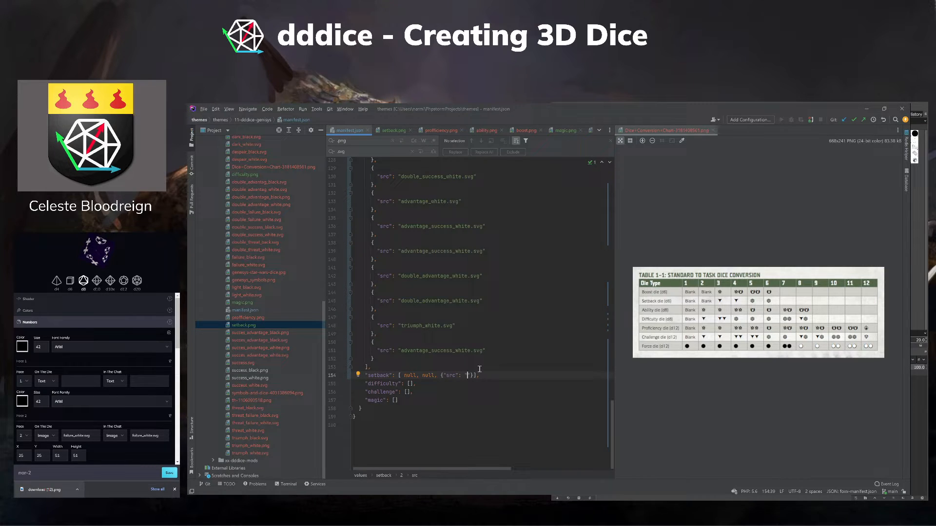
pyautogui.write('failure_white.svg')
pyautogui.press('Right')
pyautogui.hotkey('ctrl', 'alt', 'l')
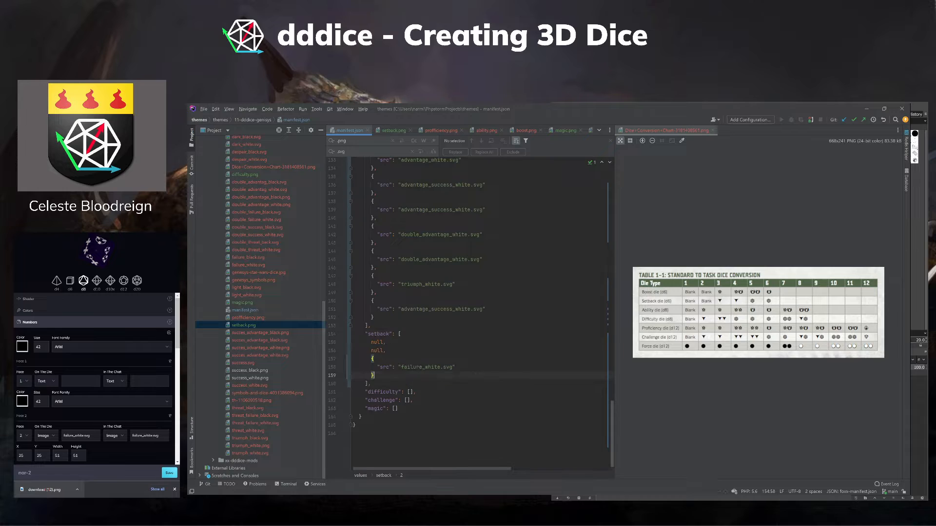
# Append a second failure_white.svg entry to the setback array by copying the first, and remove the stray comma line between them.
pyautogui.moveTo(375, 375); pyautogui.dragTo(384, 352)
pyautogui.hotkey('ctrl', 'c')
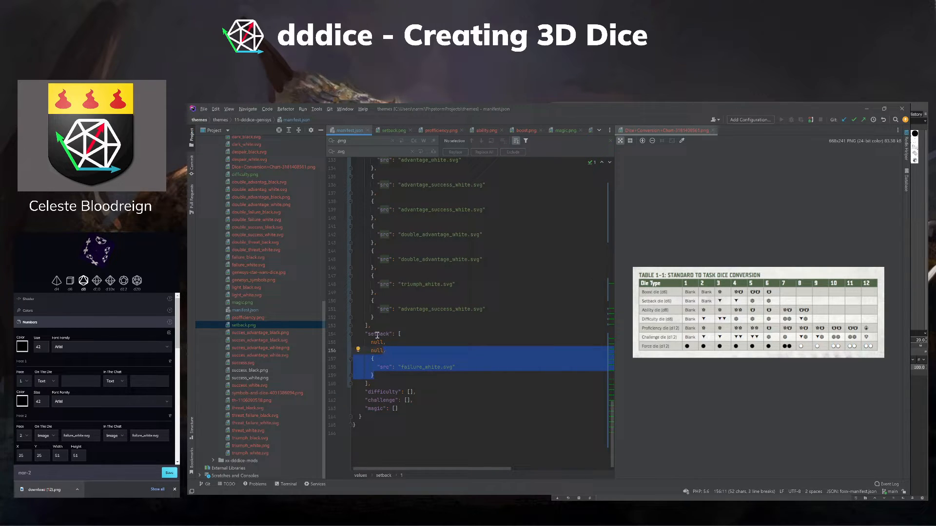
pyautogui.click(378, 376)
pyautogui.write(',')
pyautogui.press('Return')
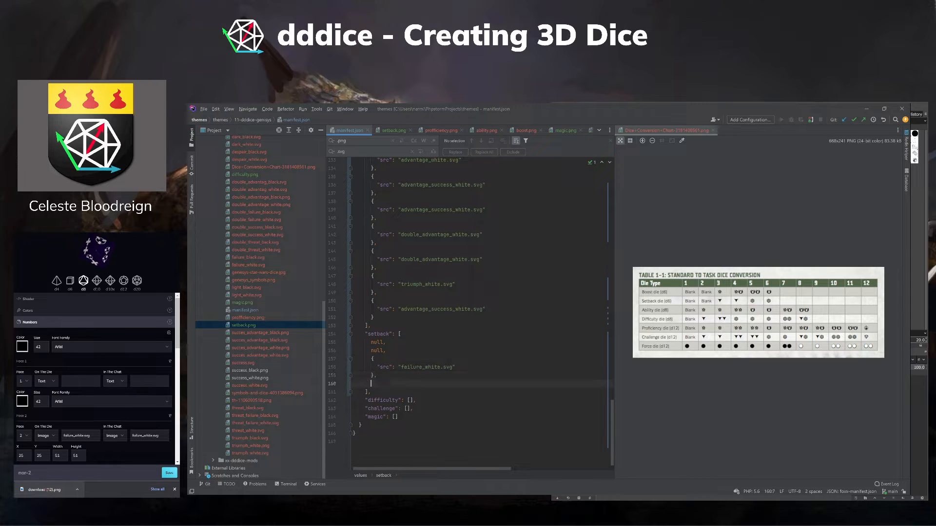
pyautogui.hotkey('ctrl', 'v')
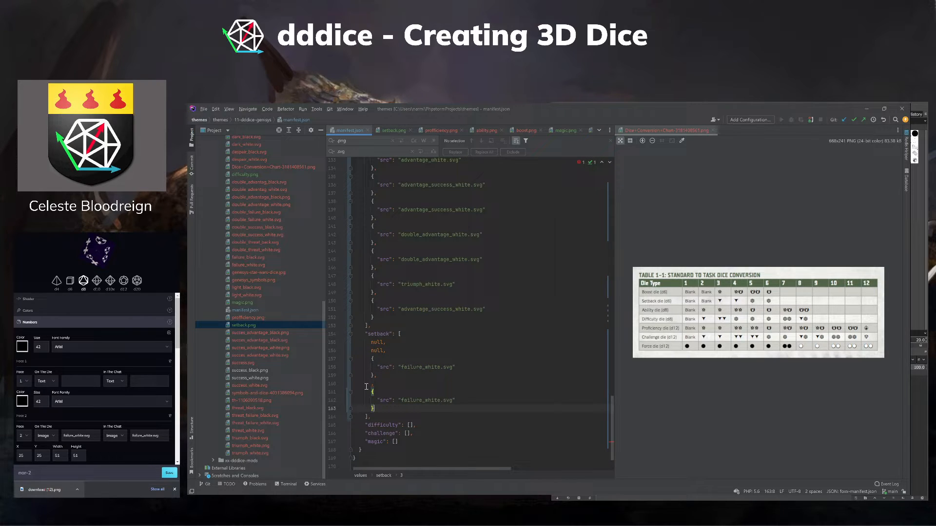
pyautogui.click(379, 385)
pyautogui.press('BackSpace')
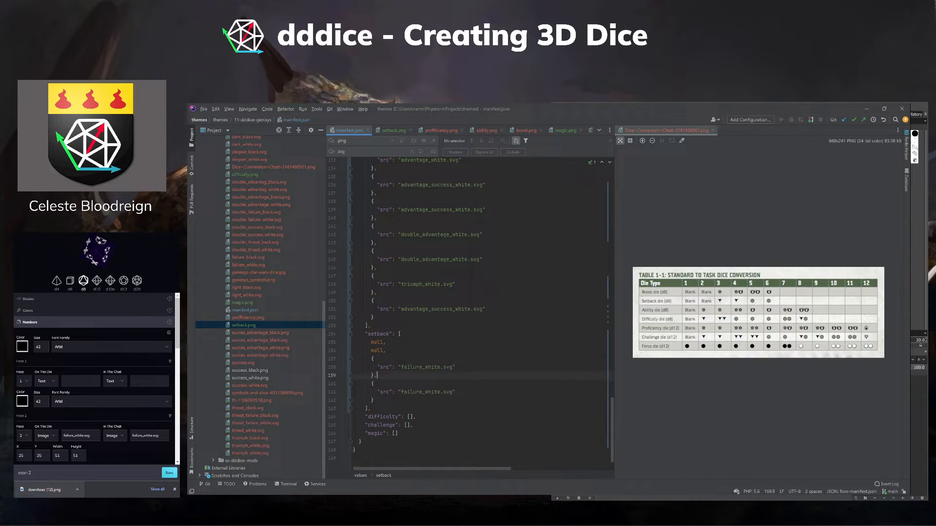
# Append a third failure_white.svg entry to the end of the setback array by duplicating the second one.
pyautogui.moveTo(375, 400); pyautogui.dragTo(376, 376)
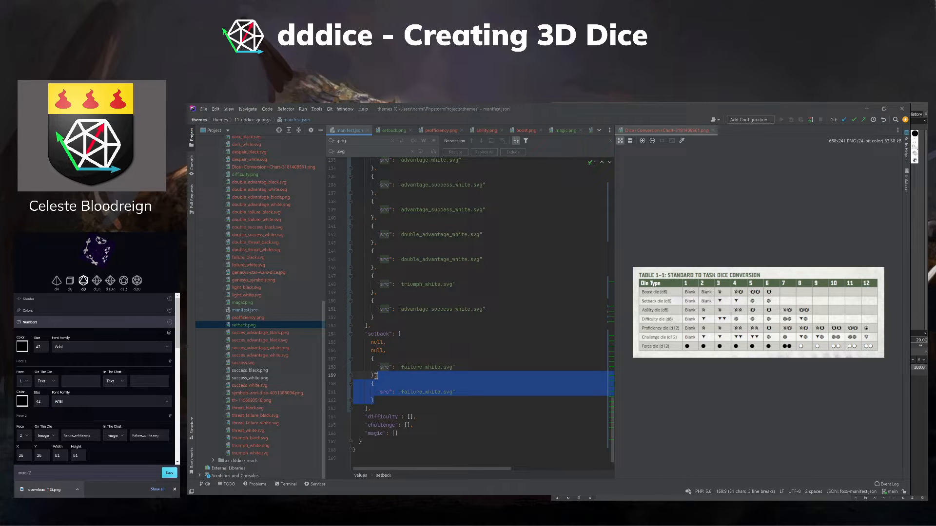
pyautogui.hotkey('ctrl', 'c')
pyautogui.click(392, 399)
pyautogui.hotkey('ctrl', 'v')
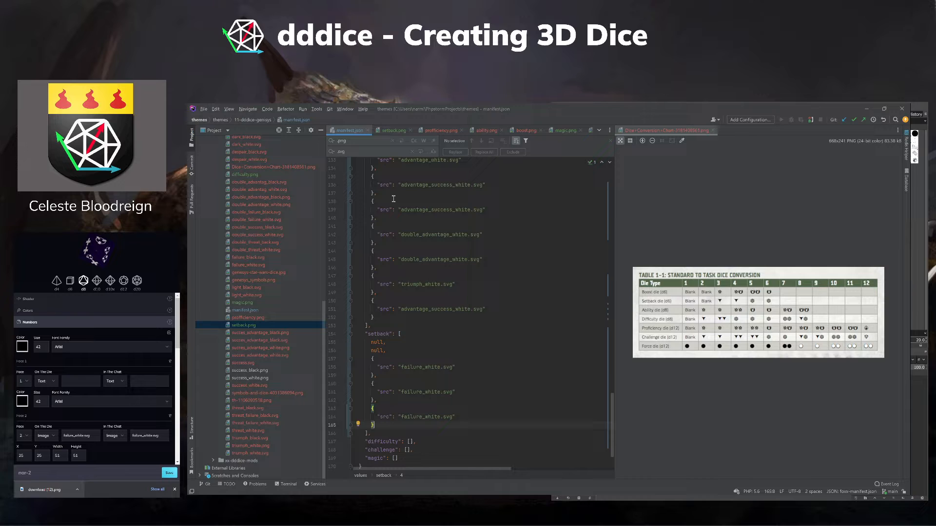
# Check the setback image and the symbols-and-dice reference image, and change the last setback entry to threat_white.svg.
pyautogui.click(385, 130)
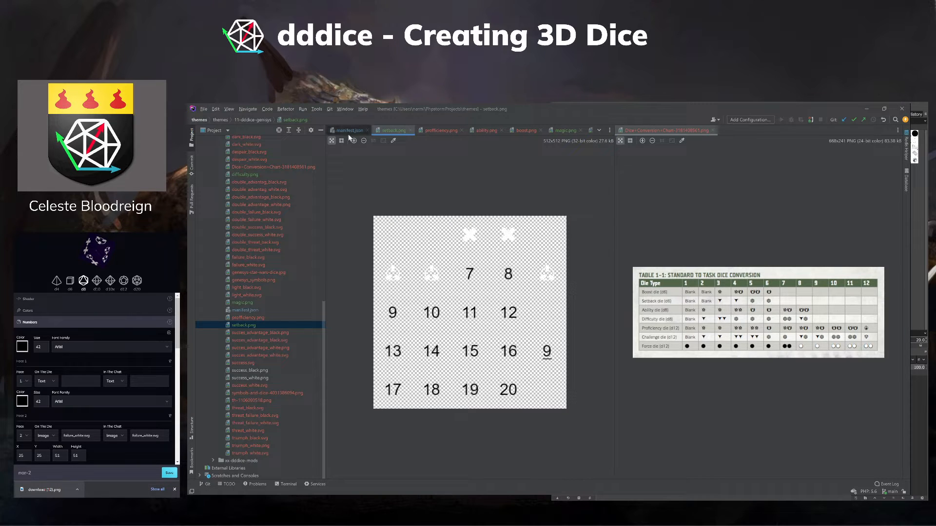
pyautogui.click(345, 130)
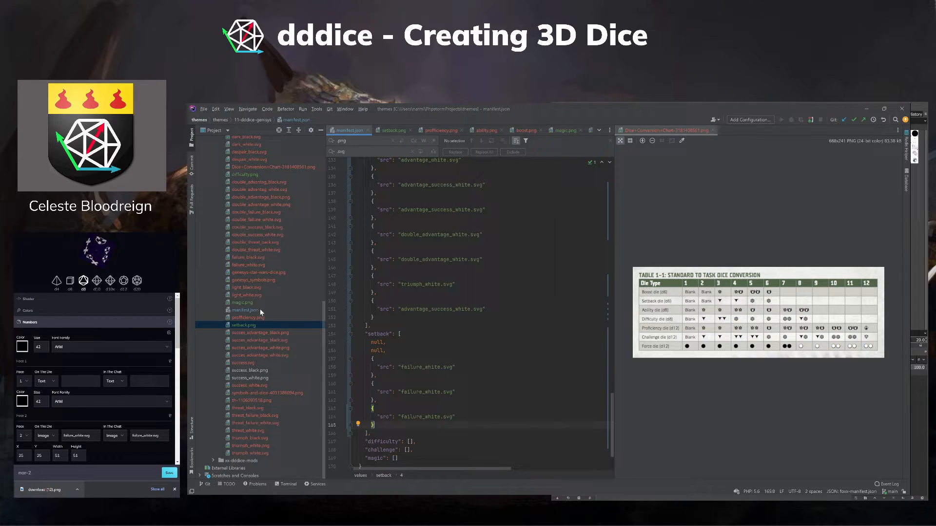
pyautogui.doubleClick(271, 393)
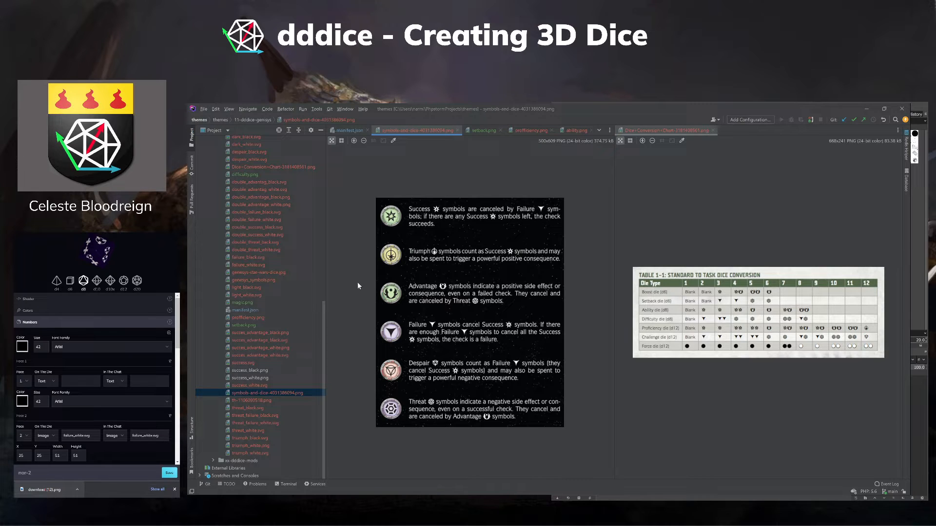
pyautogui.click(348, 131)
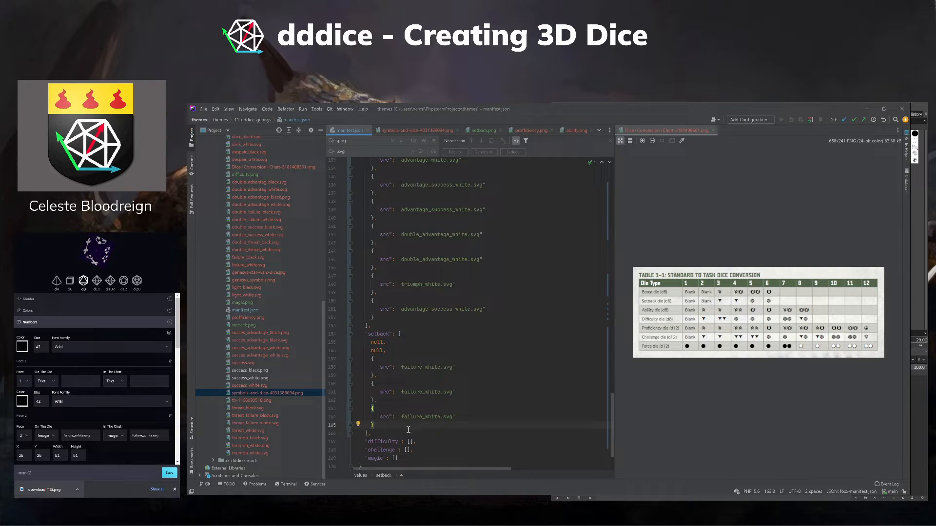
pyautogui.moveTo(421, 418); pyautogui.dragTo(401, 418)
pyautogui.write('threat')
# Duplicate the threat_white.svg entry at the end of the setback array.
pyautogui.moveTo(391, 429); pyautogui.dragTo(373, 400)
pyautogui.hotkey('ctrl', 'x')
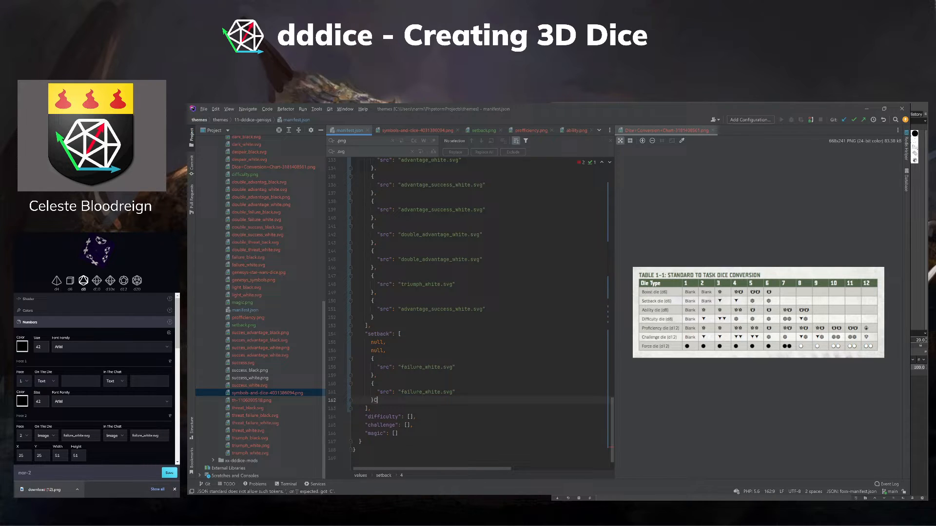
pyautogui.hotkey('ctrl', 'z')
pyautogui.click(391, 426)
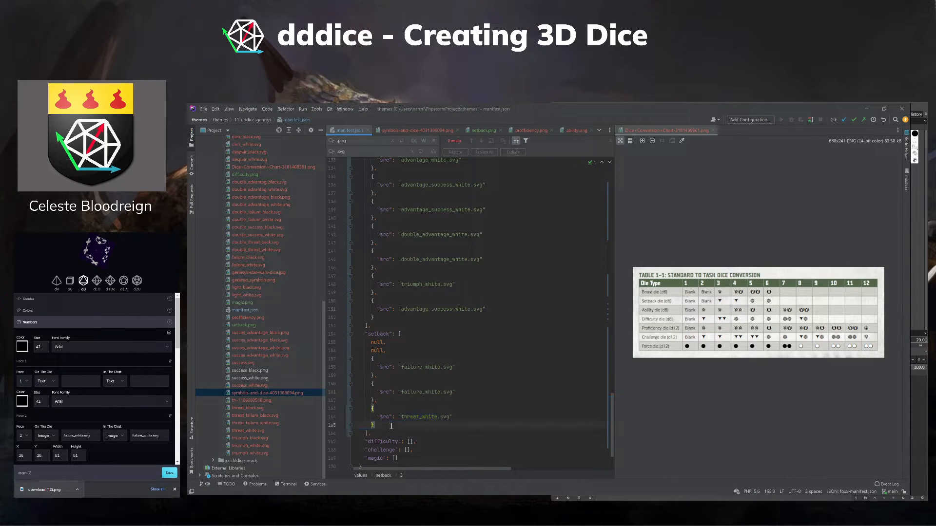
pyautogui.hotkey('ctrl', 'v')
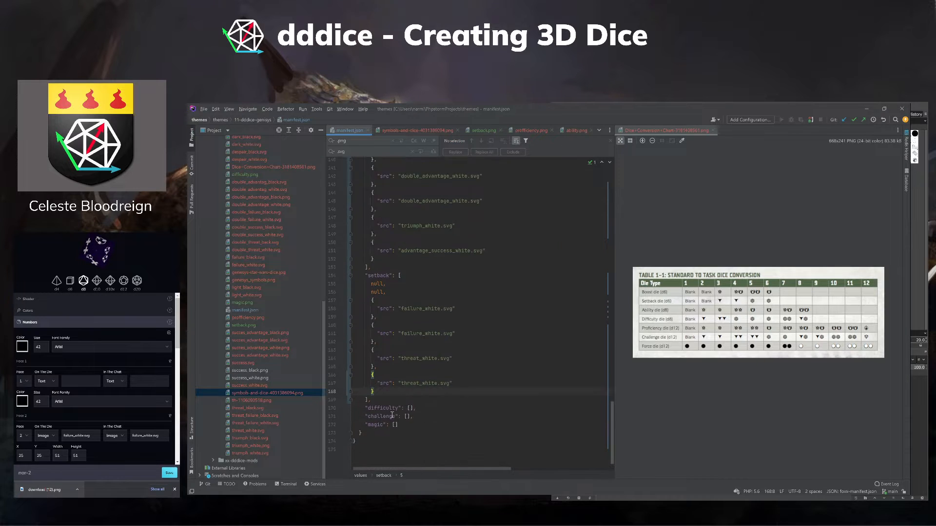
# Expand the empty difficulty array onto multiple lines and enter null as its first entry.
pyautogui.scroll(-3, 395, 414)
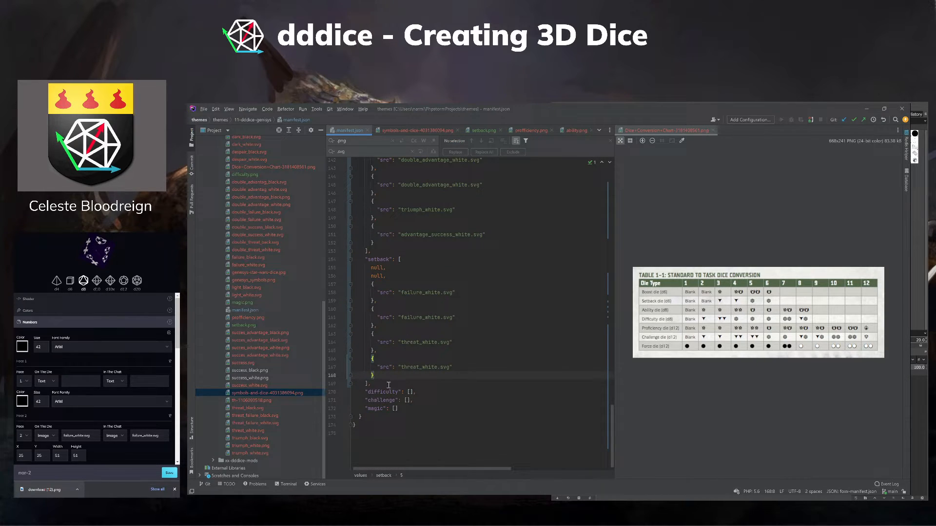
pyautogui.click(410, 391)
pyautogui.press('Return')
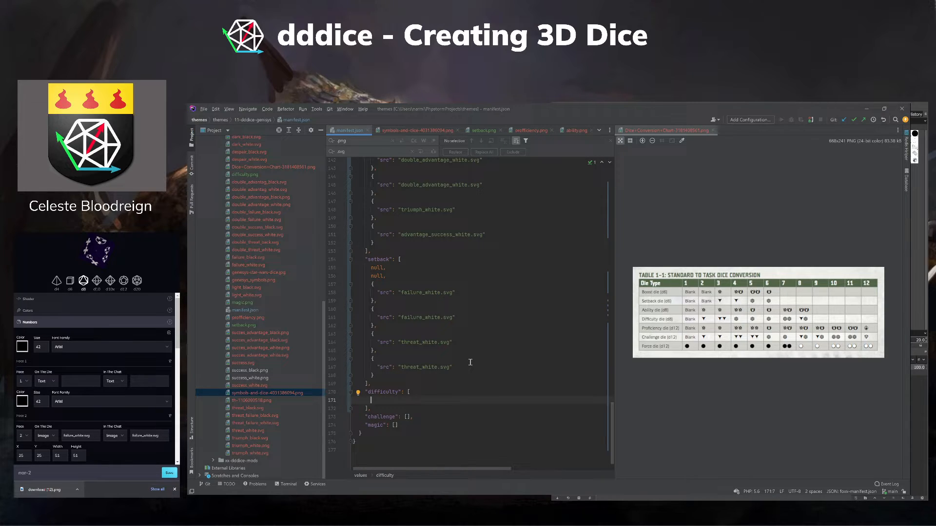
pyautogui.write('null,')
pyautogui.press('Return')
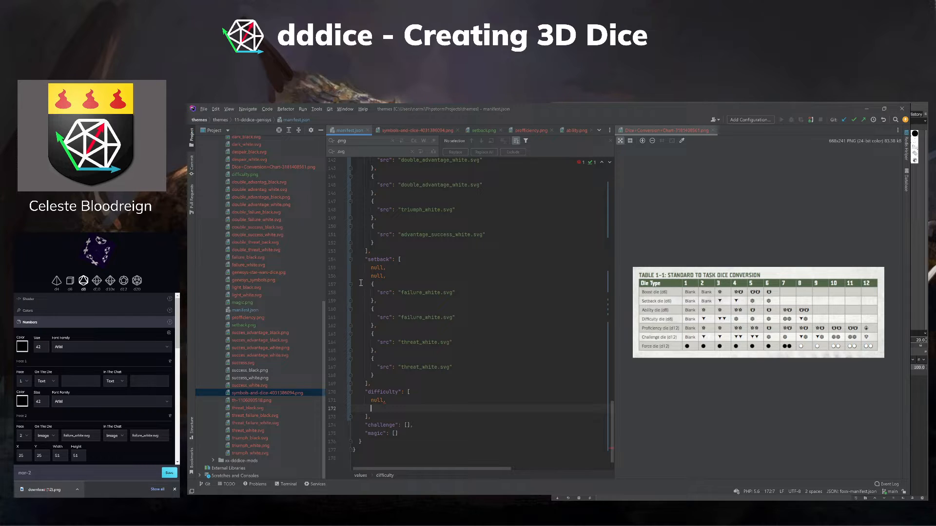
# Copy the four failure and threat entries from setback into the difficulty array, and change the second failure entry to double_failure_white.svg.
pyautogui.moveTo(369, 284); pyautogui.dragTo(393, 373)
pyautogui.hotkey('ctrl', 'c')
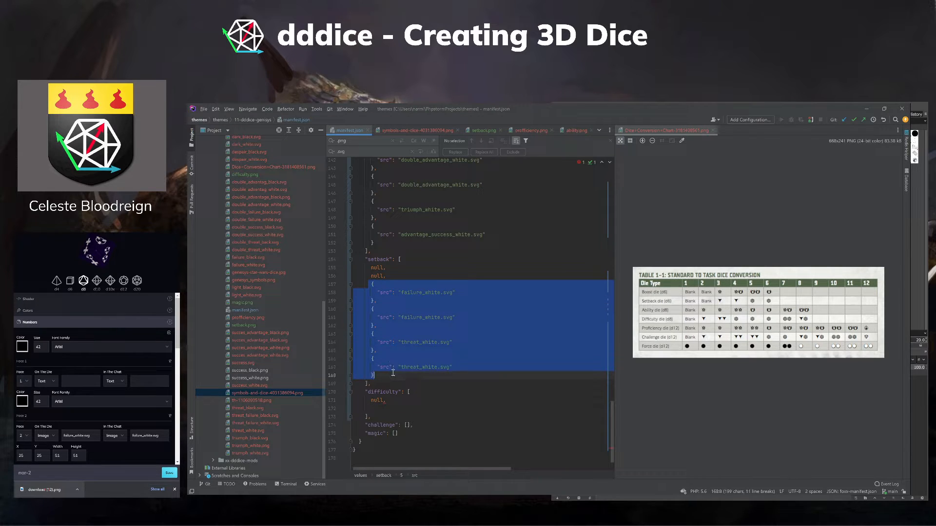
pyautogui.click(385, 408)
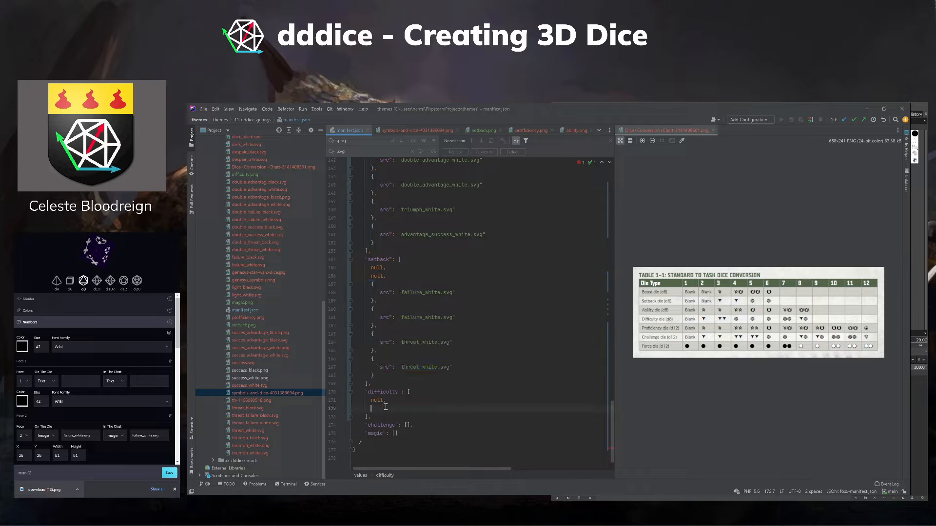
pyautogui.hotkey('ctrl', 'v')
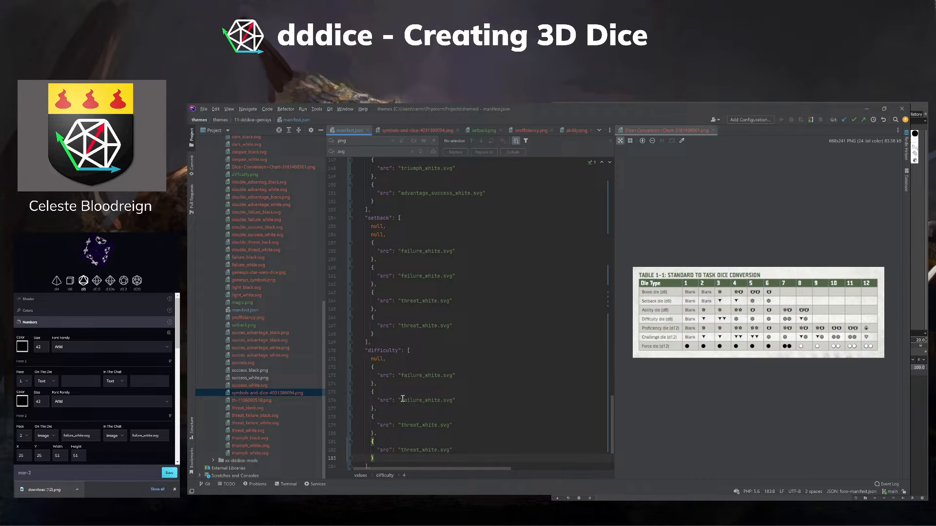
pyautogui.click(402, 400)
pyautogui.write('double')
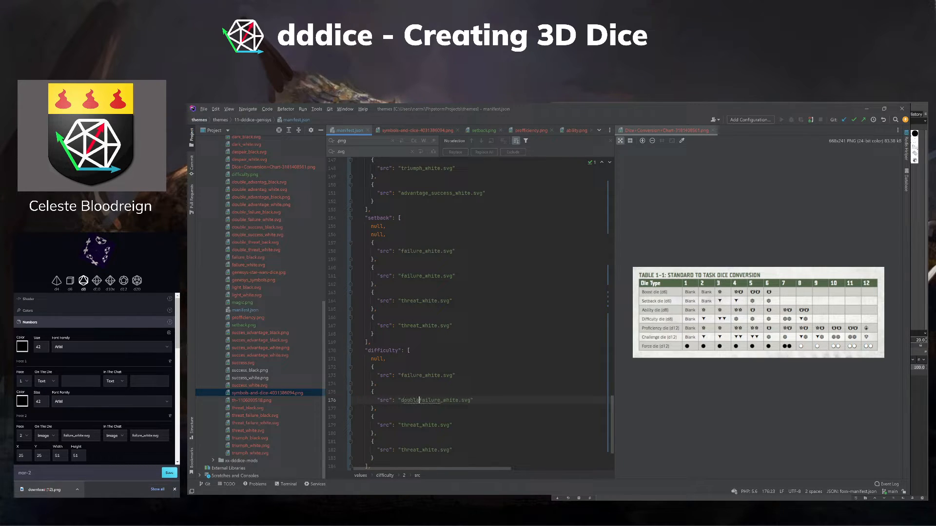
pyautogui.write('_')
# Duplicate the last threat_white.svg entry at the end of the difficulty array.
pyautogui.scroll(-2, 463, 384)
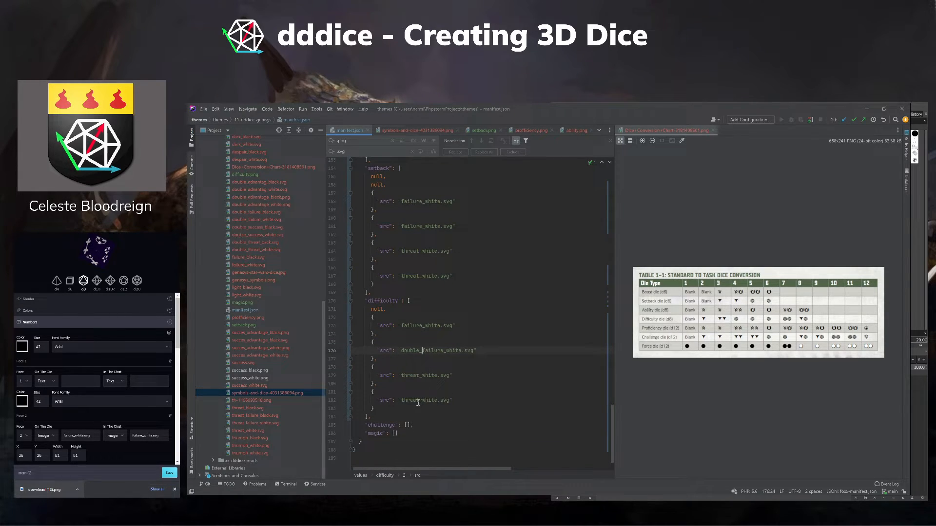
pyautogui.moveTo(375, 408); pyautogui.dragTo(375, 385)
pyautogui.hotkey('ctrl', 'c')
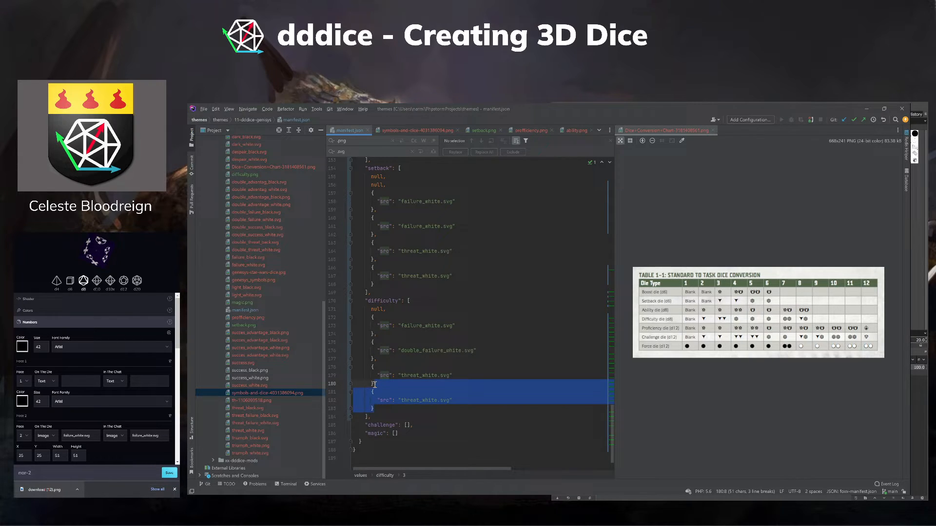
pyautogui.click(389, 407)
pyautogui.hotkey('ctrl', 'v')
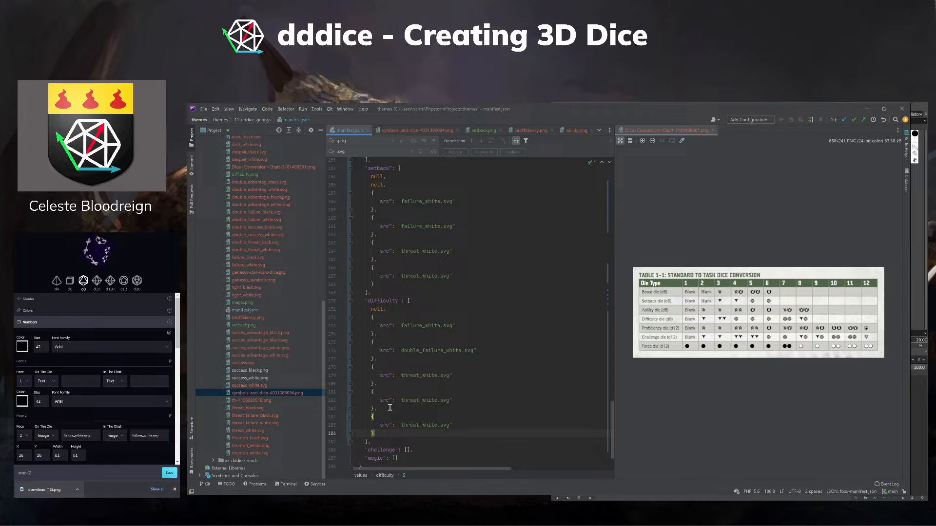
# Add another entry at the end of the difficulty array with double_threat_white.svg as its source, and remove the stray comma line.
pyautogui.scroll(-2, 390, 407)
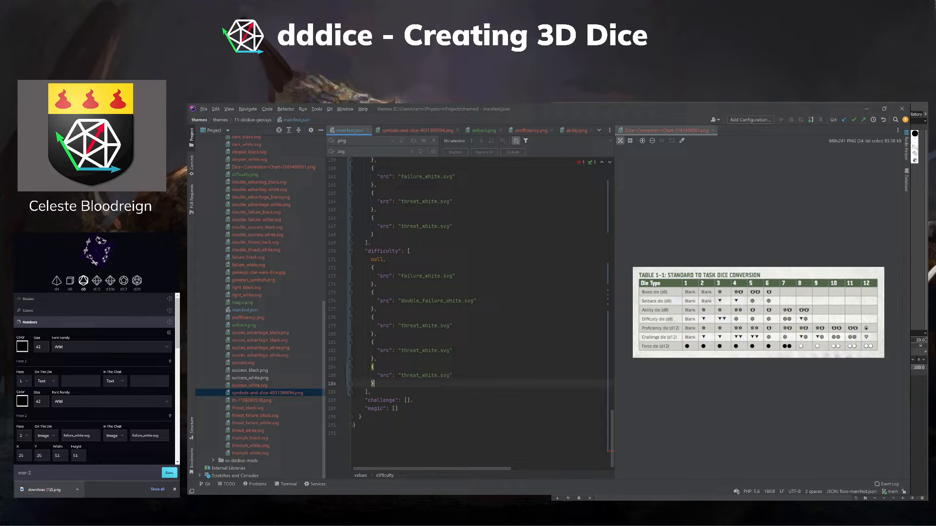
pyautogui.write('{   "src": "threat_white.svg" }')
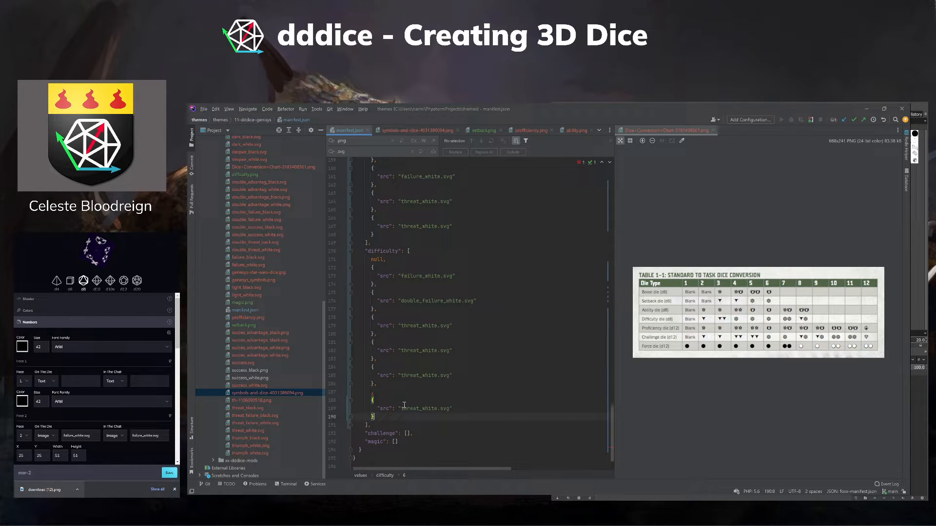
pyautogui.click(380, 391)
pyautogui.hotkey('ctrl', 'y')
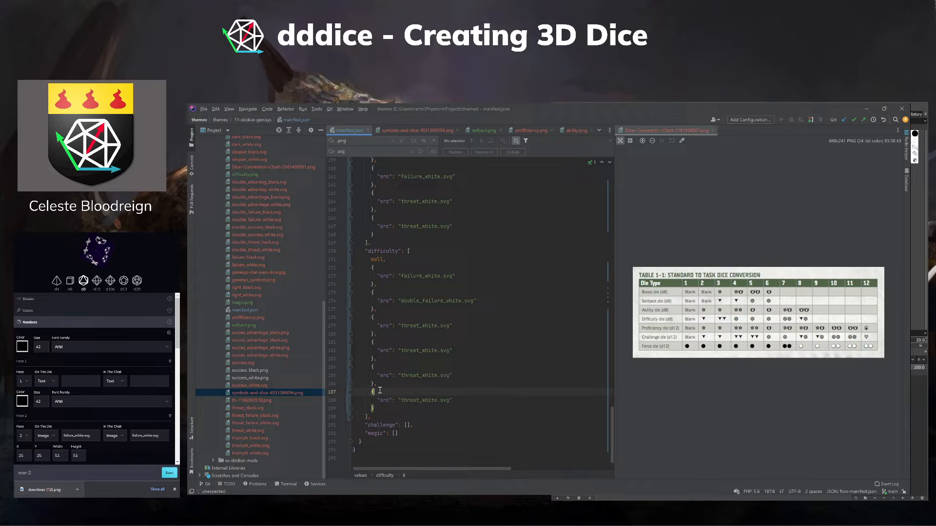
pyautogui.click(403, 400)
pyautogui.write('double_')
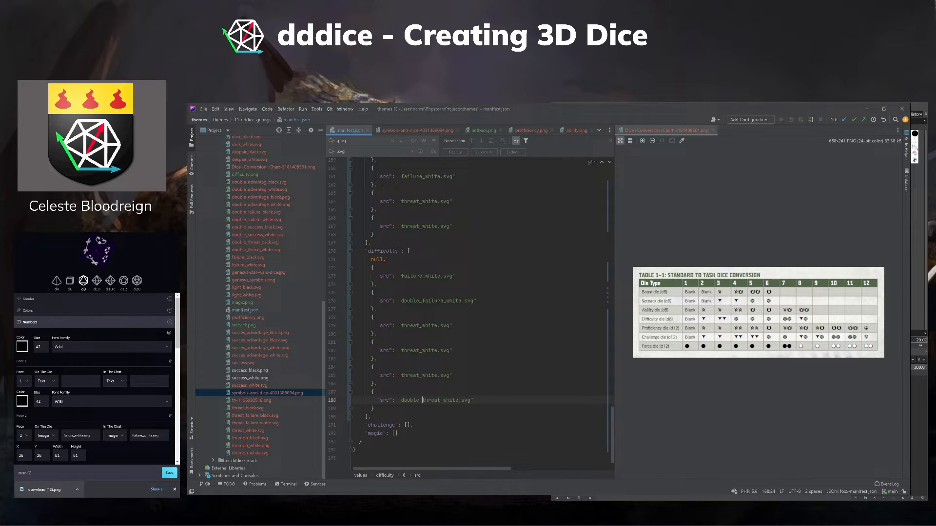
# Duplicate the double_threat_white.svg entry at the end of the difficulty array and remove the extra comma line between the two.
pyautogui.click(380, 407)
pyautogui.moveTo(380, 407); pyautogui.dragTo(375, 384)
pyautogui.hotkey('ctrl', 'c')
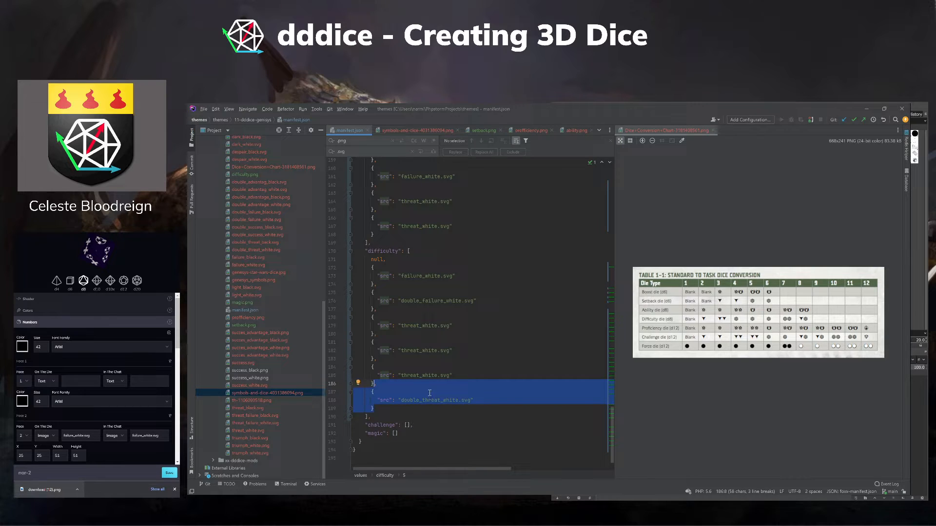
pyautogui.click(416, 408)
pyautogui.write(',')
pyautogui.press('Return')
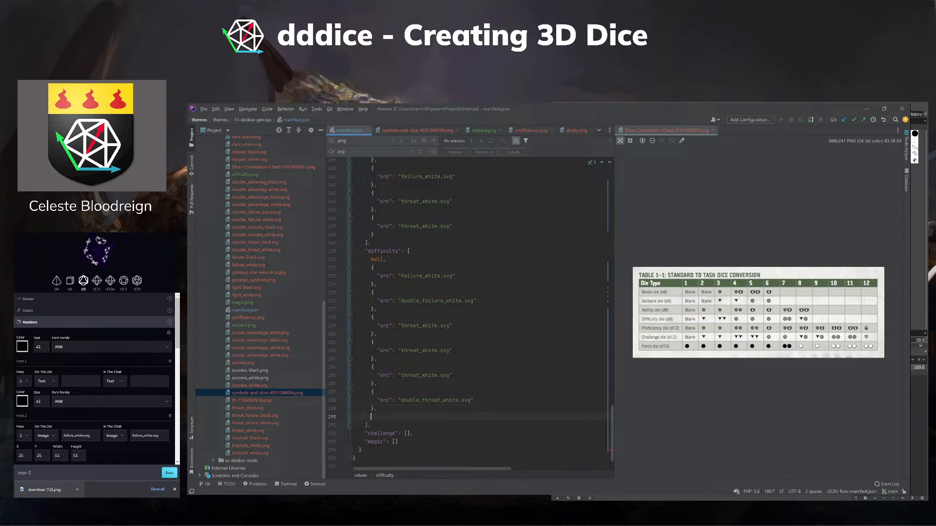
pyautogui.hotkey('ctrl', 'v')
pyautogui.click(377, 414)
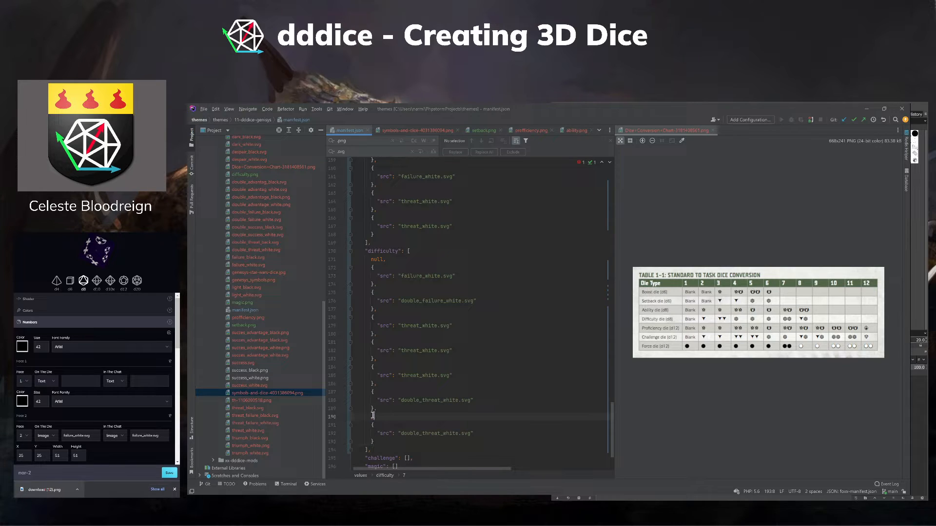
pyautogui.press('BackSpace')
pyautogui.press('BackSpace')
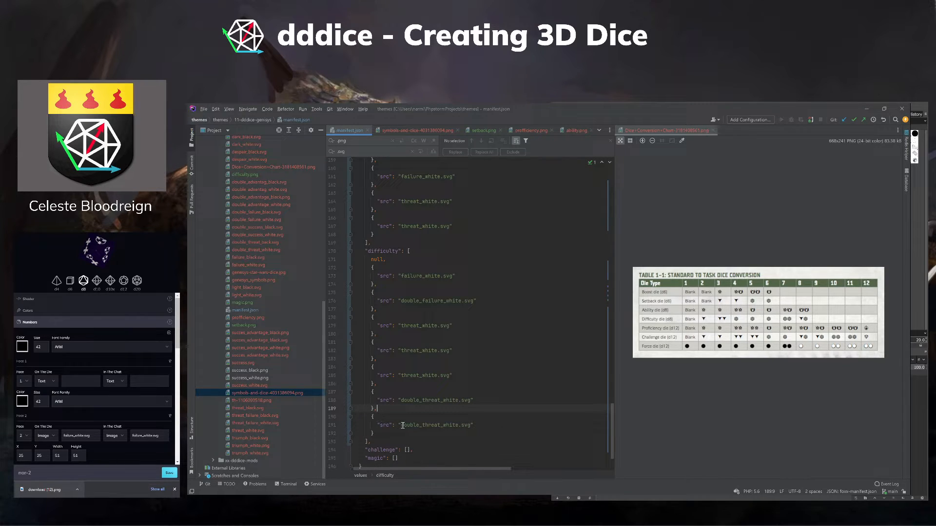
# Change the last difficulty entry to threat_failure_white.svg and check the array against the difficulty.png image.
pyautogui.moveTo(401, 425); pyautogui.dragTo(418, 425)
pyautogui.write('failure')
pyautogui.click(266, 266)
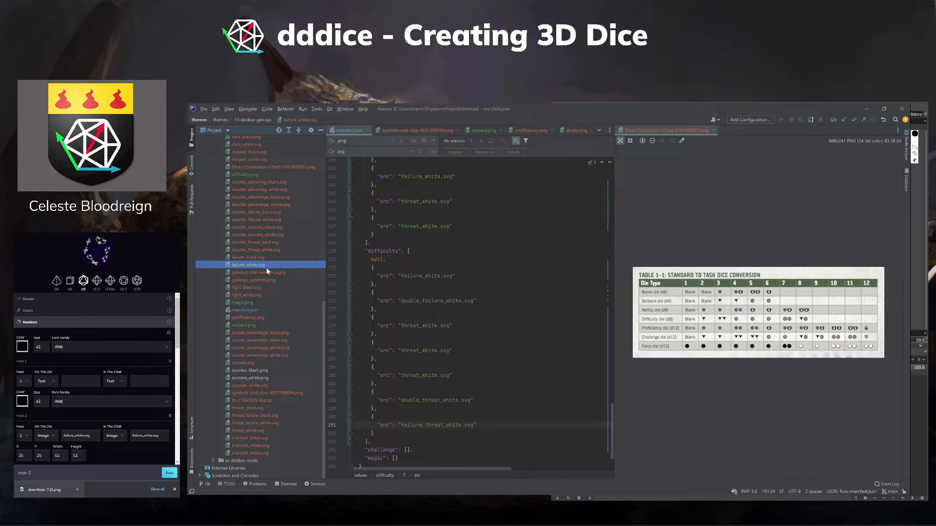
pyautogui.moveTo(444, 425); pyautogui.dragTo(398, 424)
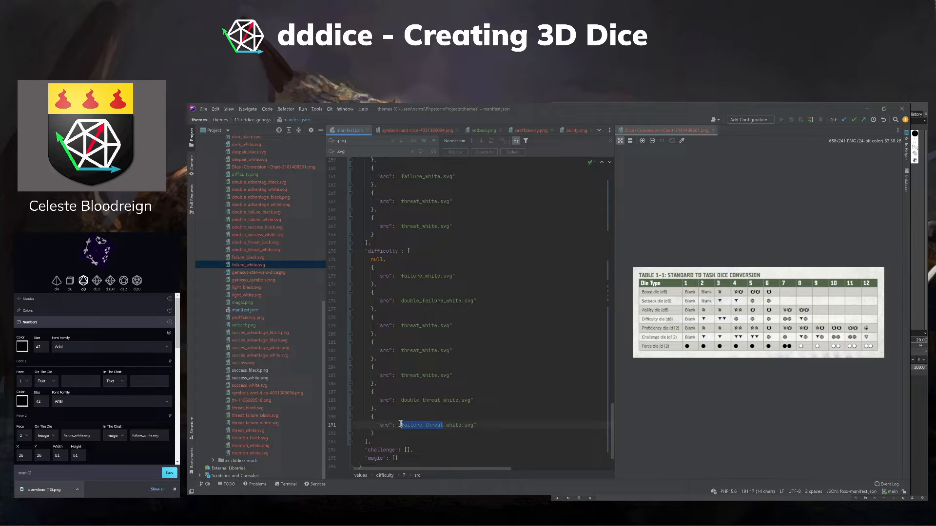
pyautogui.write('threat_')
pyautogui.write('_')
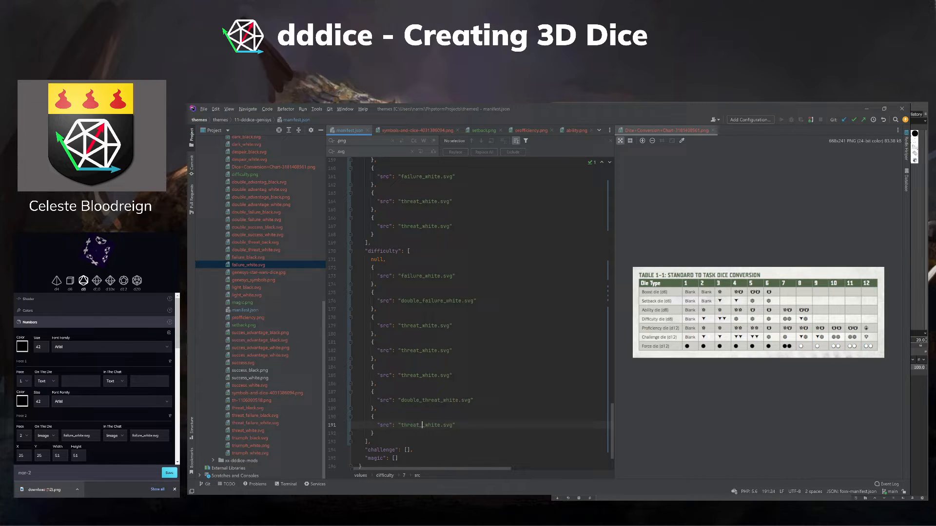
pyautogui.write('failure_')
pyautogui.scroll(2, 233, 240)
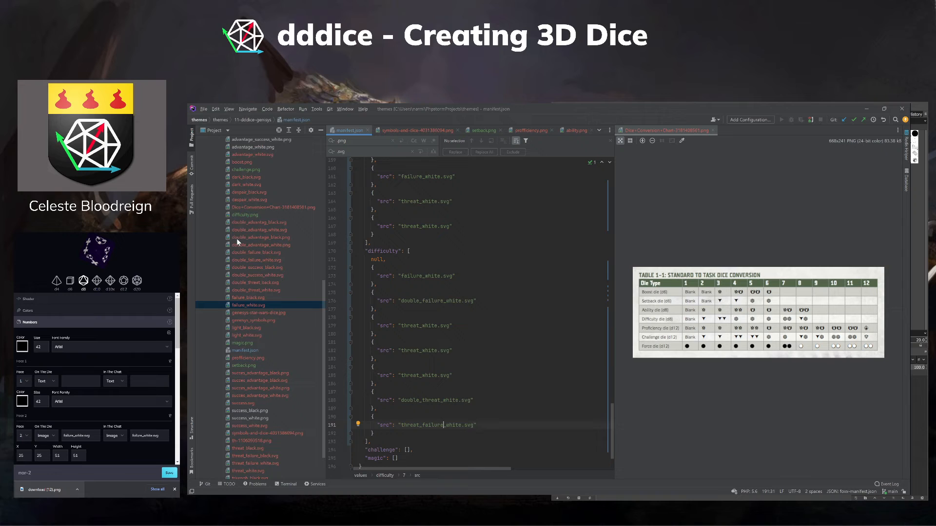
pyautogui.doubleClick(243, 214)
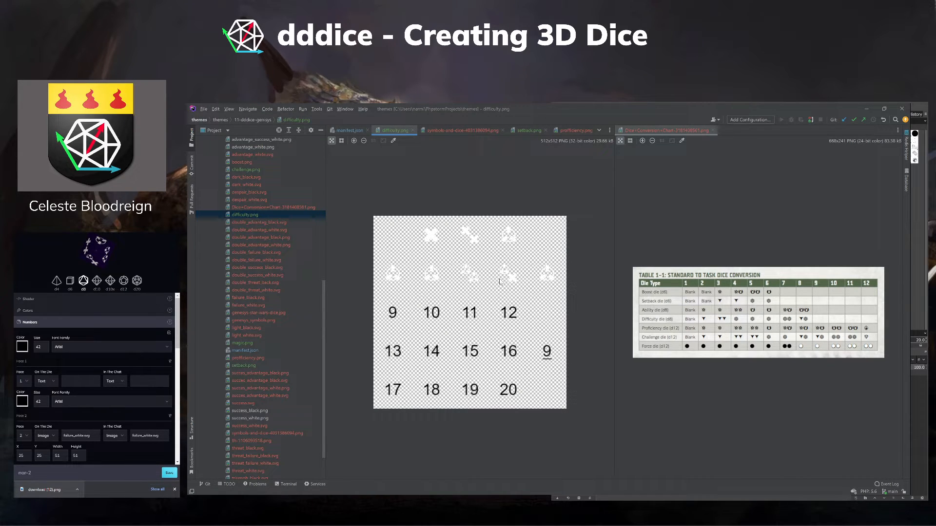
pyautogui.click(412, 130)
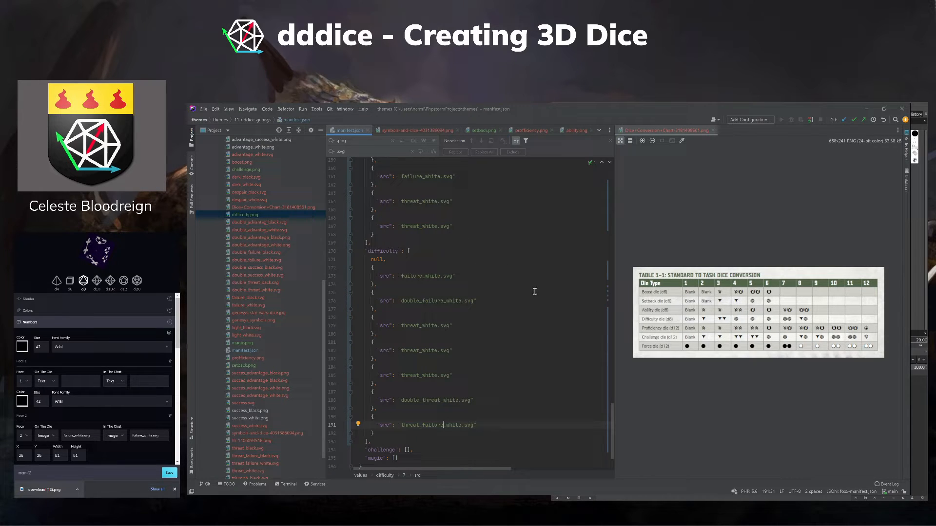
# Expand the empty challenge array onto multiple lines and enter null as its first entry.
pyautogui.scroll(-3, 536, 296)
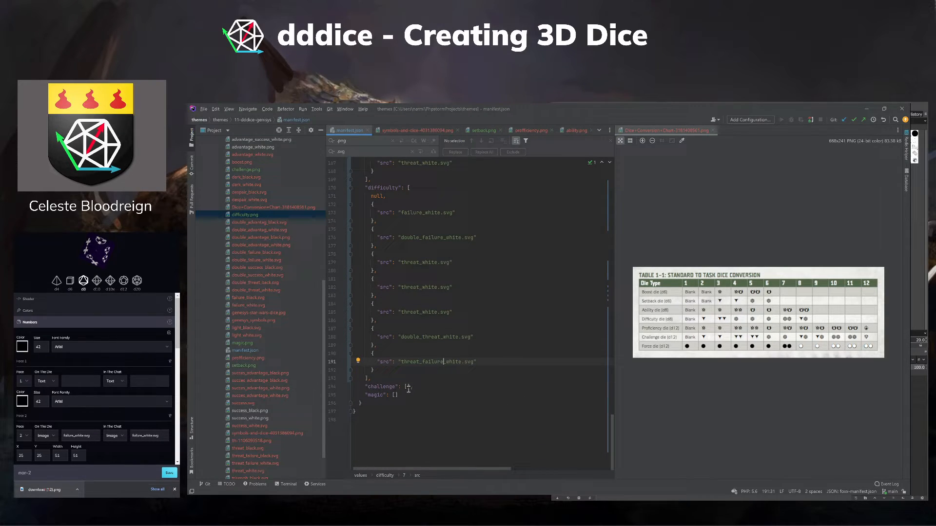
pyautogui.click(407, 386)
pyautogui.press('Return')
pyautogui.write('null,')
pyautogui.press('Return')
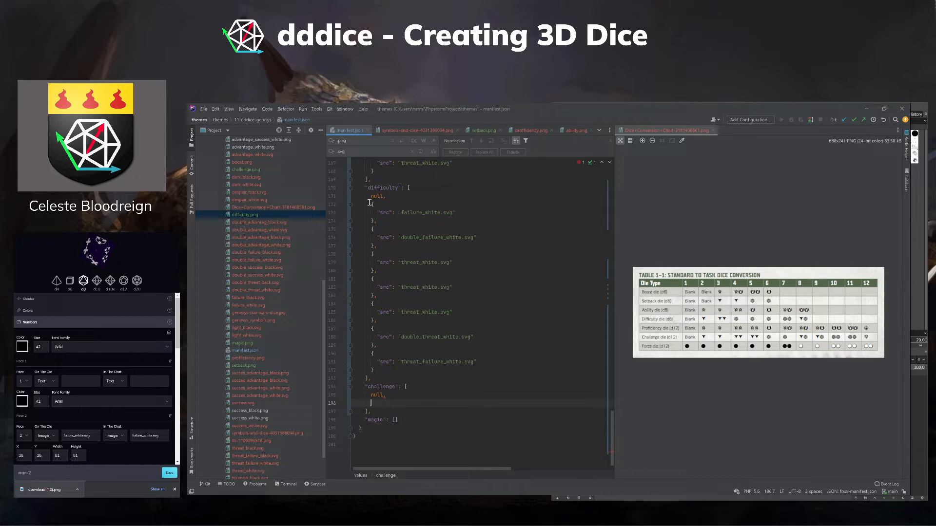
# Copy all image entries after null from the difficulty array into the challenge array.
pyautogui.moveTo(369, 203); pyautogui.dragTo(426, 371)
pyautogui.hotkey('ctrl', 'c')
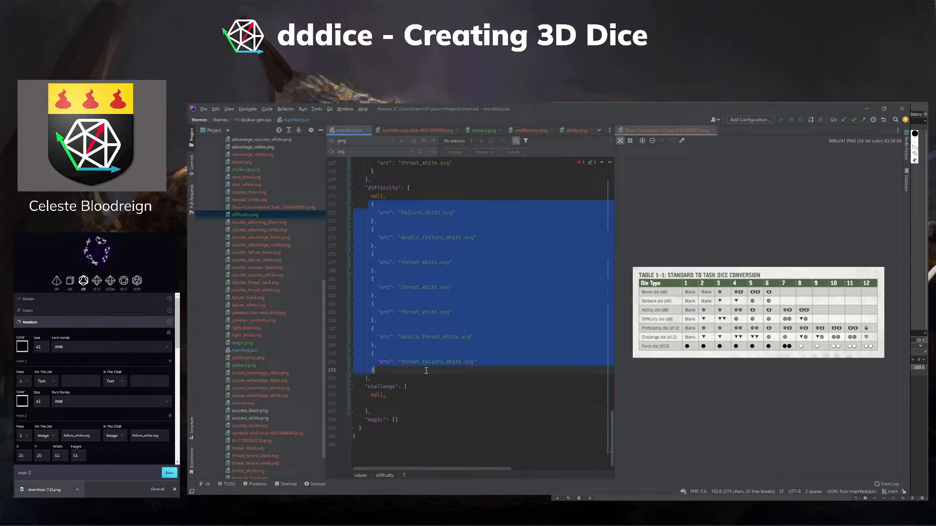
pyautogui.click(383, 400)
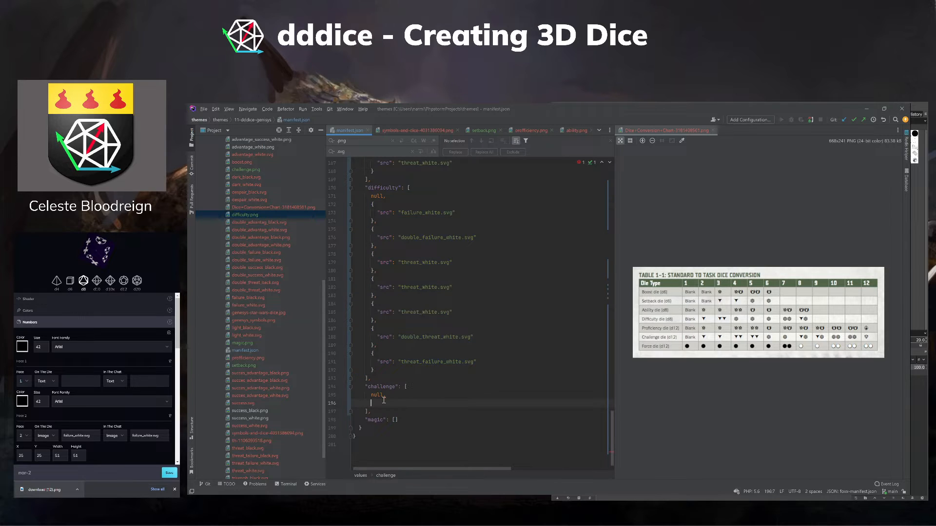
pyautogui.hotkey('ctrl', 'v')
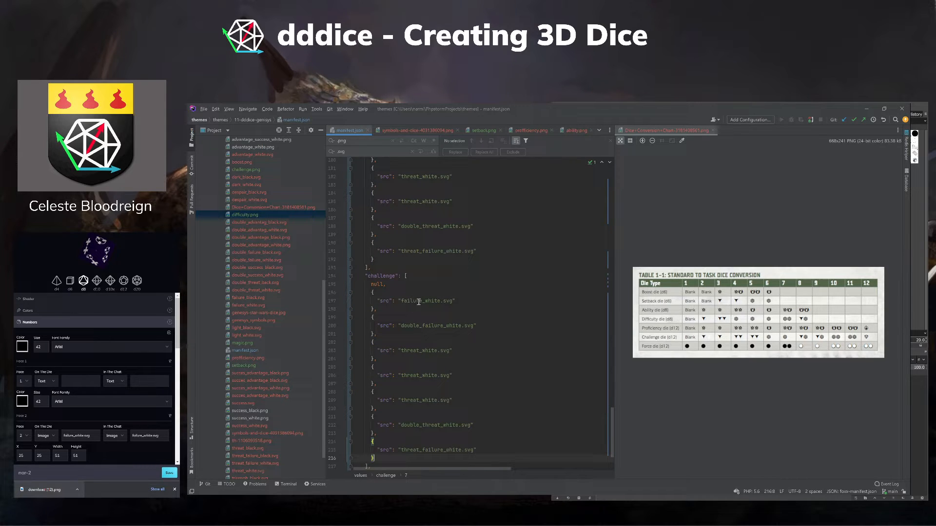
# Duplicate the failure_white.svg entry directly below itself in the challenge array.
pyautogui.moveTo(378, 309); pyautogui.dragTo(374, 291)
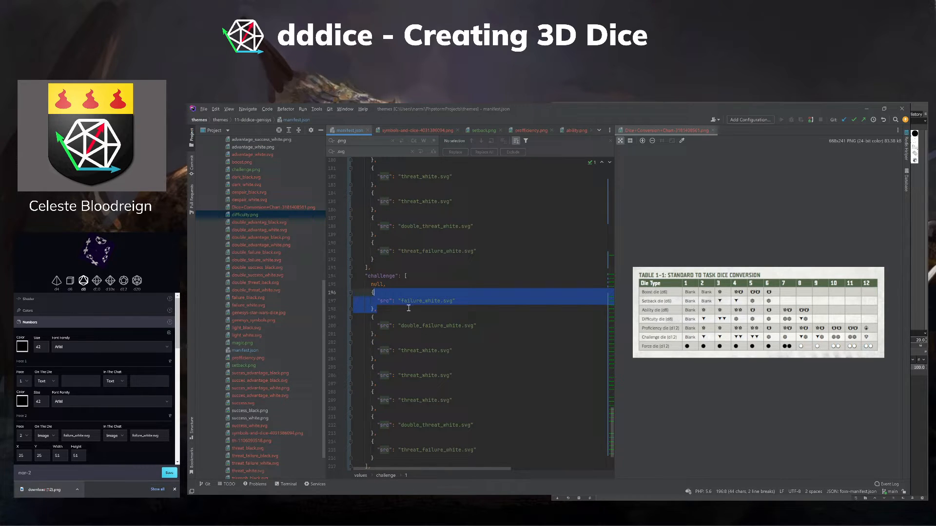
pyautogui.hotkey('shift', 'Left')
pyautogui.hotkey('ctrl', 'c')
pyautogui.click(382, 308)
pyautogui.press('Return')
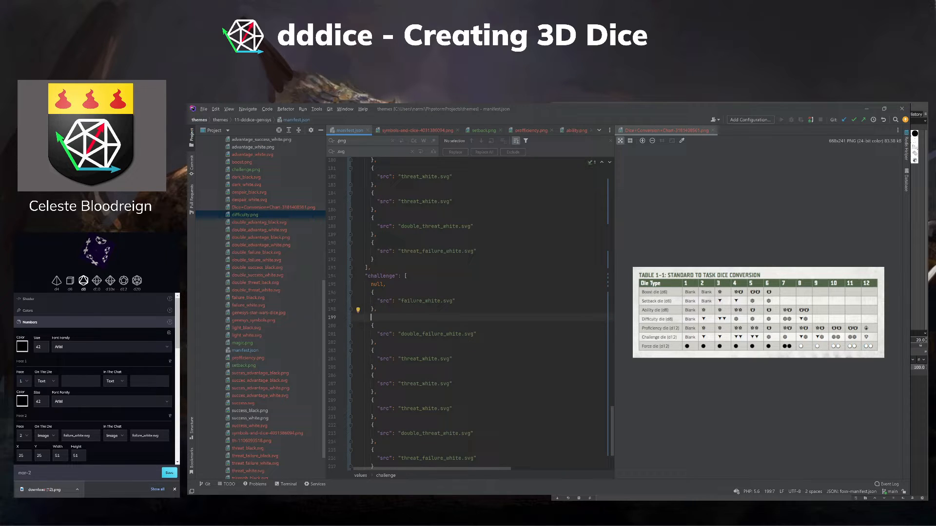
pyautogui.hotkey('ctrl', 'v')
# Duplicate the double_failure_white.svg entry in the challenge array and remove the stray comma line between the copies.
pyautogui.scroll(-2, 388, 320)
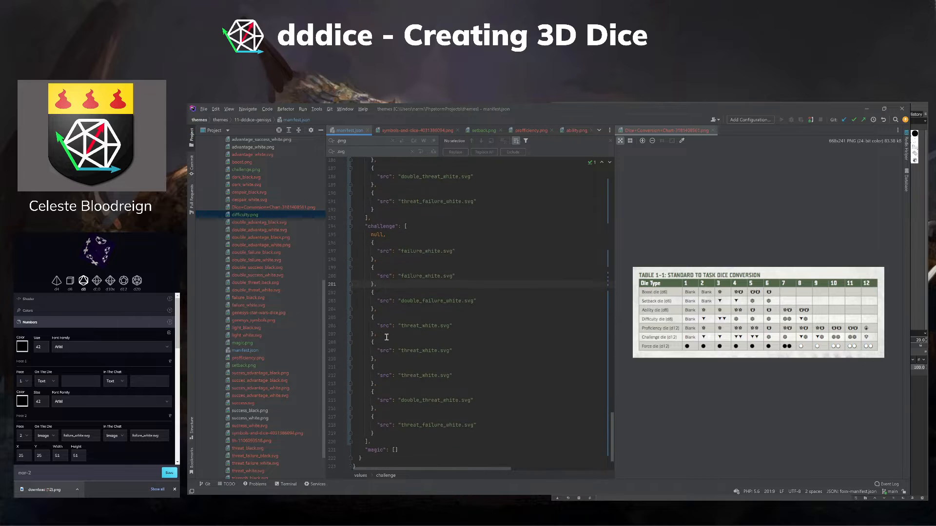
pyautogui.moveTo(382, 310); pyautogui.dragTo(376, 289)
pyautogui.hotkey('ctrl', 'c')
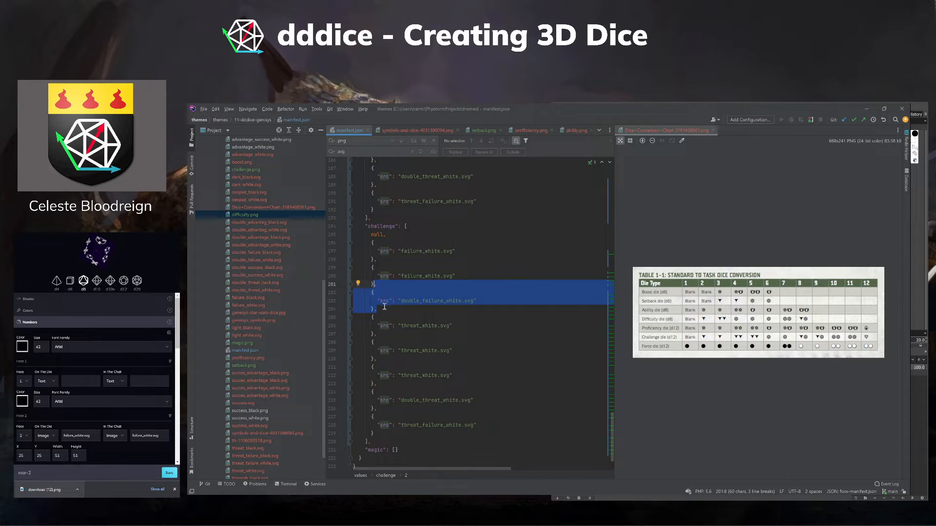
pyautogui.click(384, 307)
pyautogui.hotkey('ctrl', 'v')
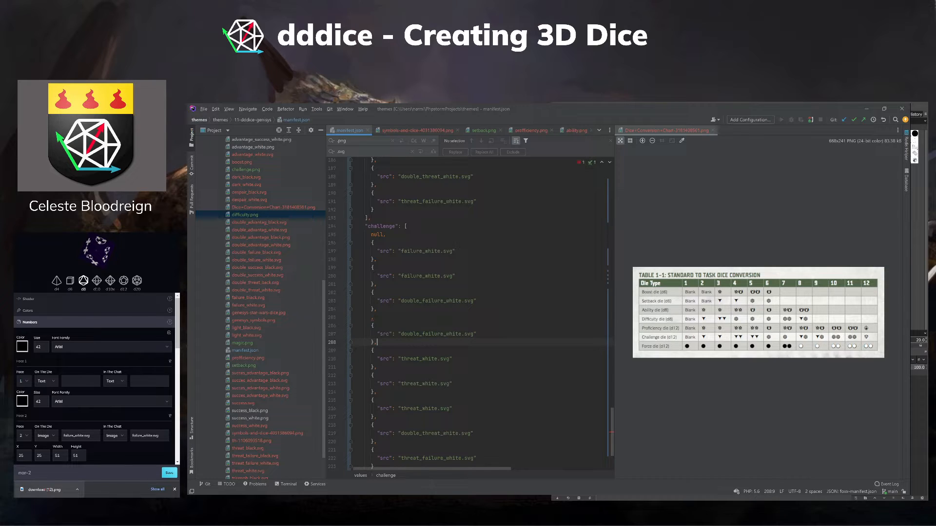
pyautogui.click(381, 318)
pyautogui.hotkey('ctrl', 'y')
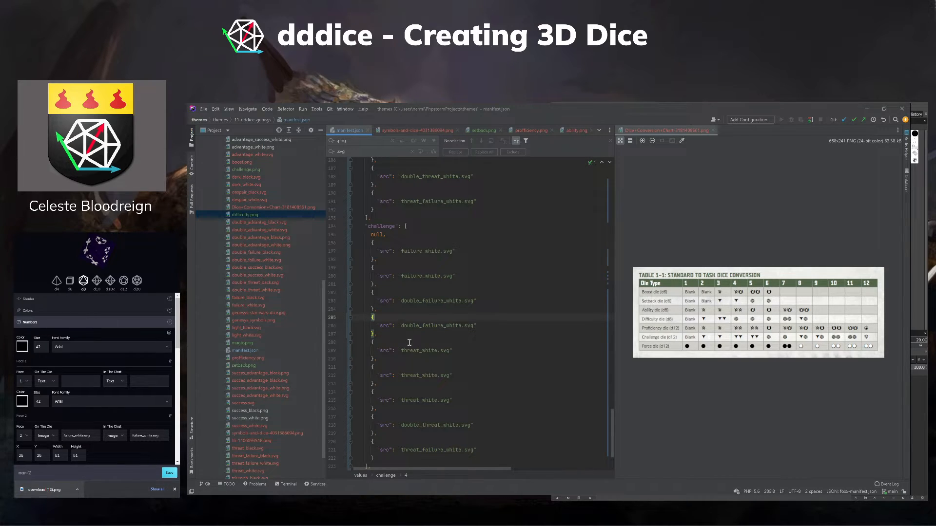
# Replace the third threat_white.svg entry in the challenge array with a threat_failure_white.svg entry.
pyautogui.scroll(-1, 409, 343)
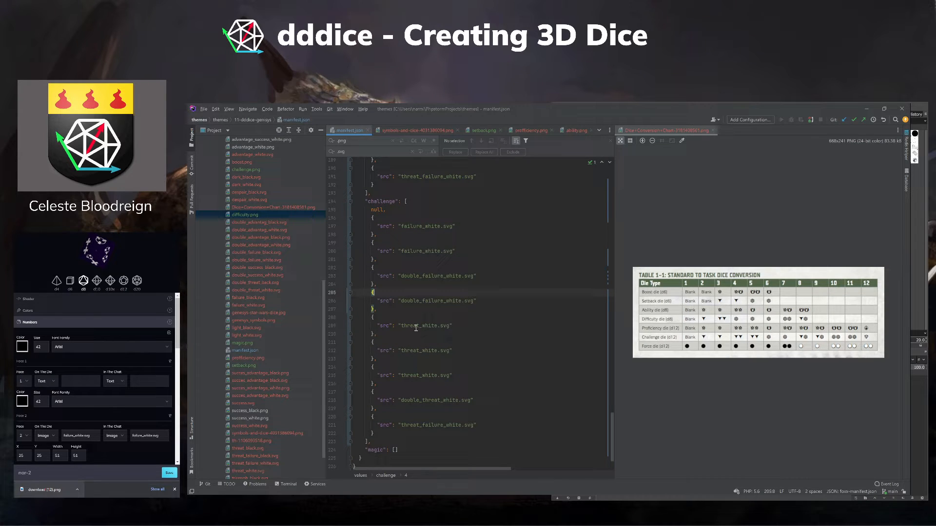
pyautogui.doubleClick(425, 375)
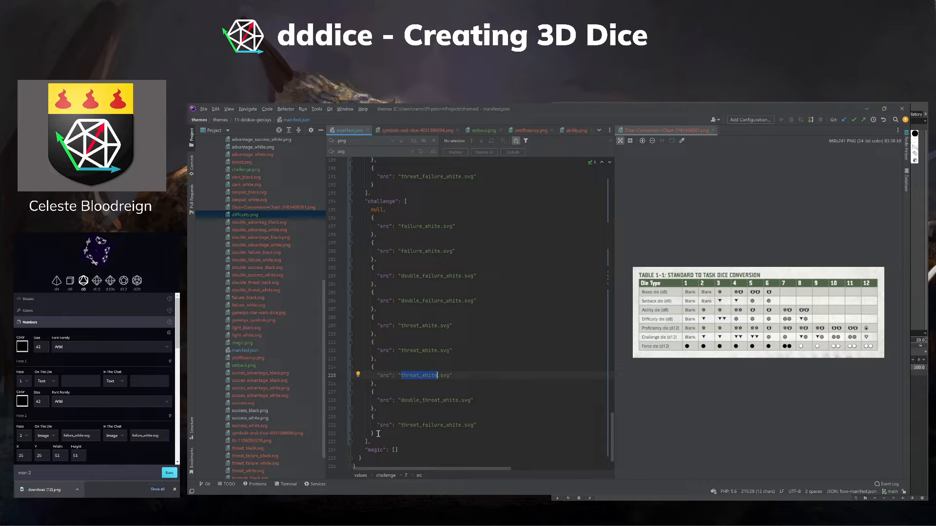
pyautogui.moveTo(374, 433); pyautogui.dragTo(373, 360)
pyautogui.write(',       {         "src": "threat_failure_white.svg"       },')
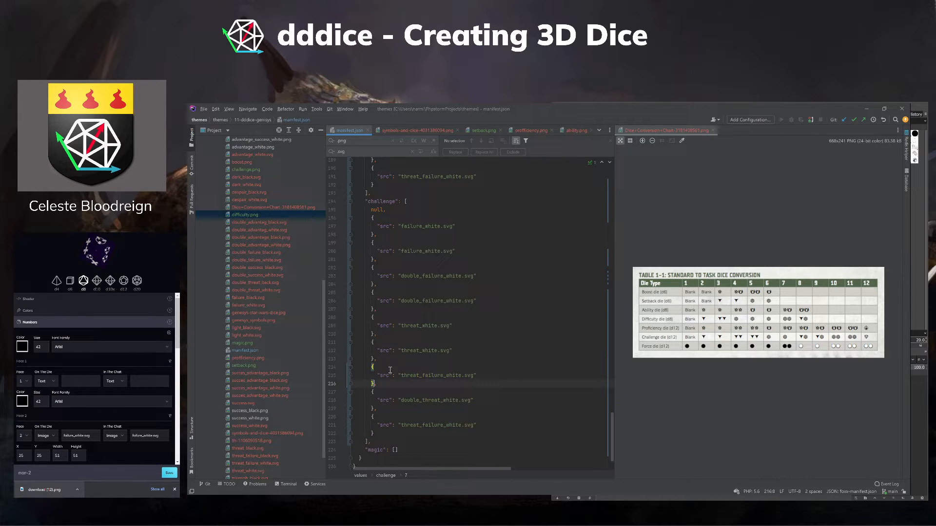
# Insert a second threat_failure_white.svg entry before double_threat_white.svg in the challenge array and remove the stray comma line.
pyautogui.press('Return')
pyautogui.write('{ "src": "threat_failure_white.svg" },')
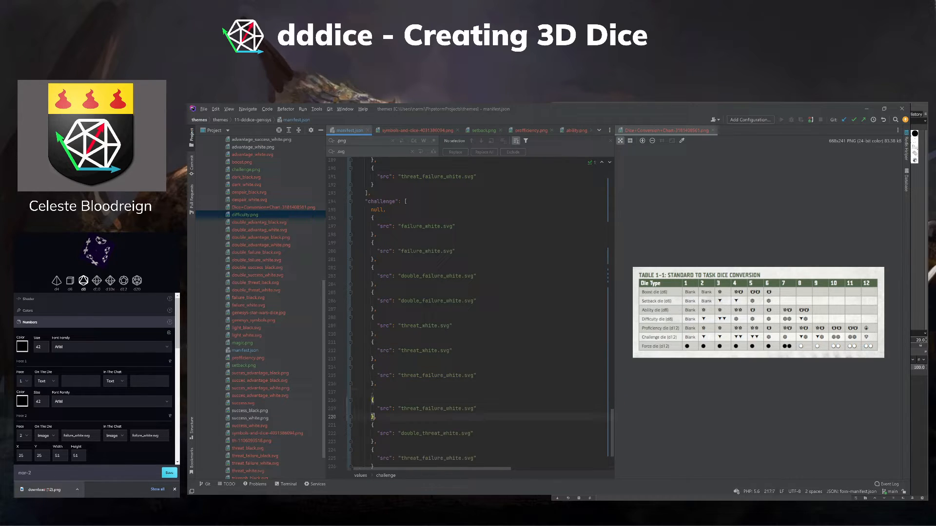
pyautogui.click(375, 393)
pyautogui.hotkey('ctrl', 'y')
# Delete the threat_failure_white.svg entry at the end of the challenge array.
pyautogui.scroll(-2, 377, 394)
pyautogui.moveTo(375, 383); pyautogui.dragTo(354, 367)
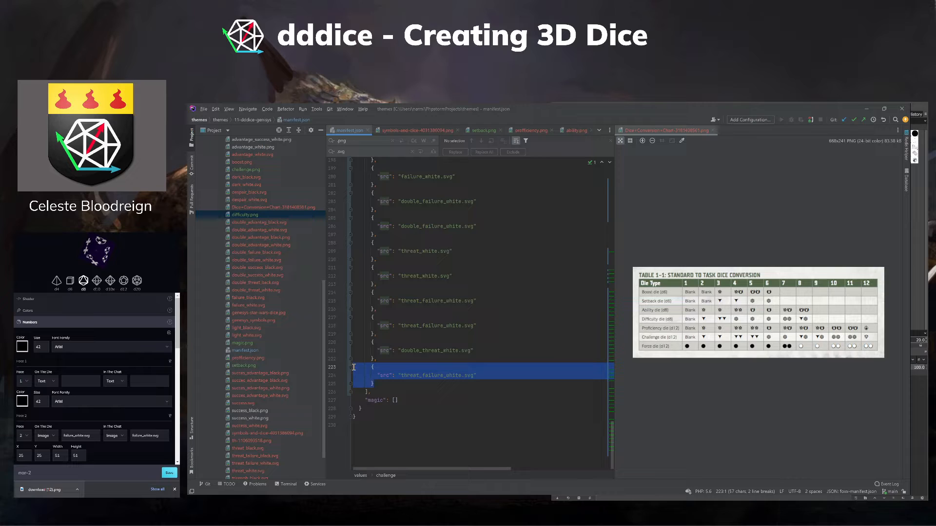
pyautogui.press('BackSpace')
pyautogui.press('BackSpace')
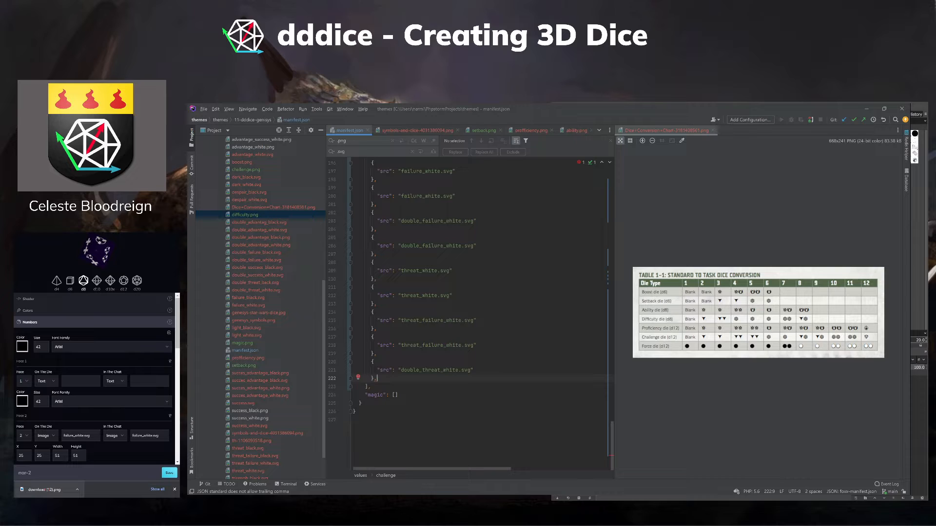
# Add two more copies of the double_threat_white.svg entry at the end of the challenge array, separated by commas.
pyautogui.moveTo(377, 378); pyautogui.dragTo(371, 362)
pyautogui.hotkey('ctrl', 'c')
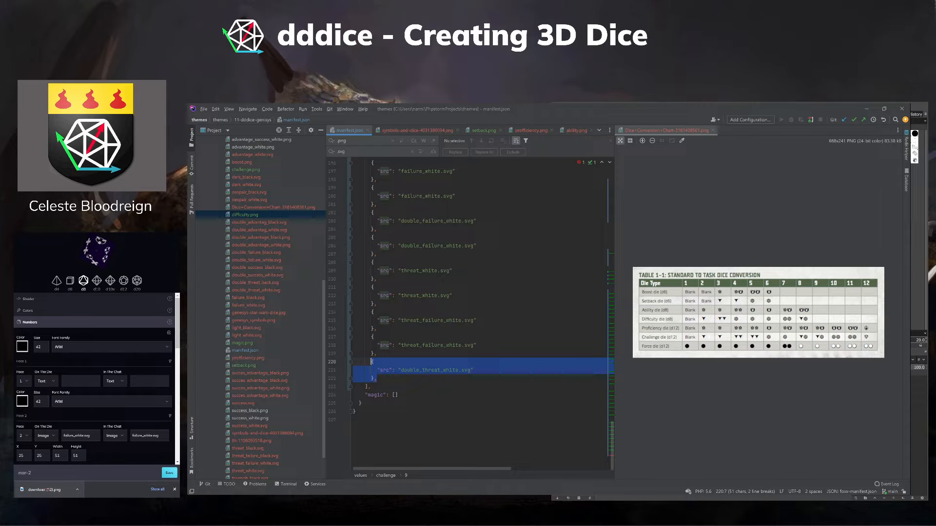
pyautogui.click(386, 379)
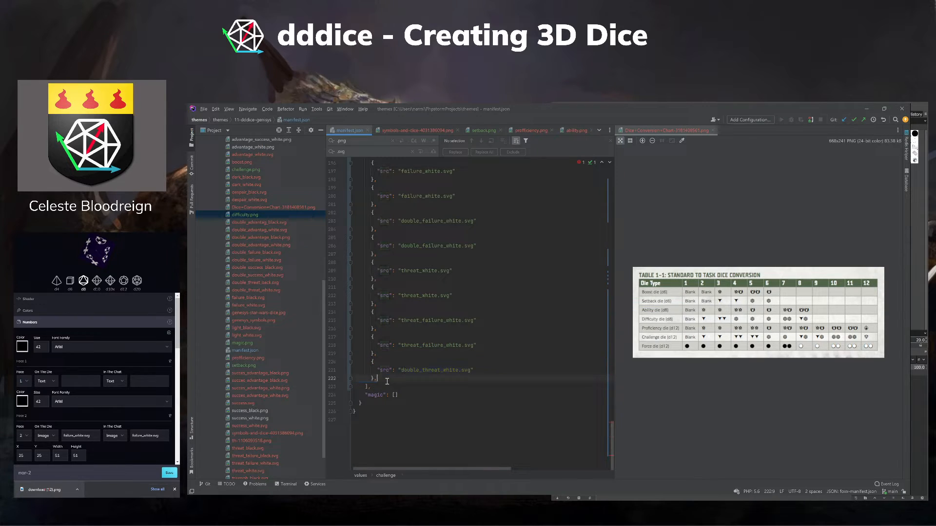
pyautogui.press('Return')
pyautogui.hotkey('ctrl', 'v')
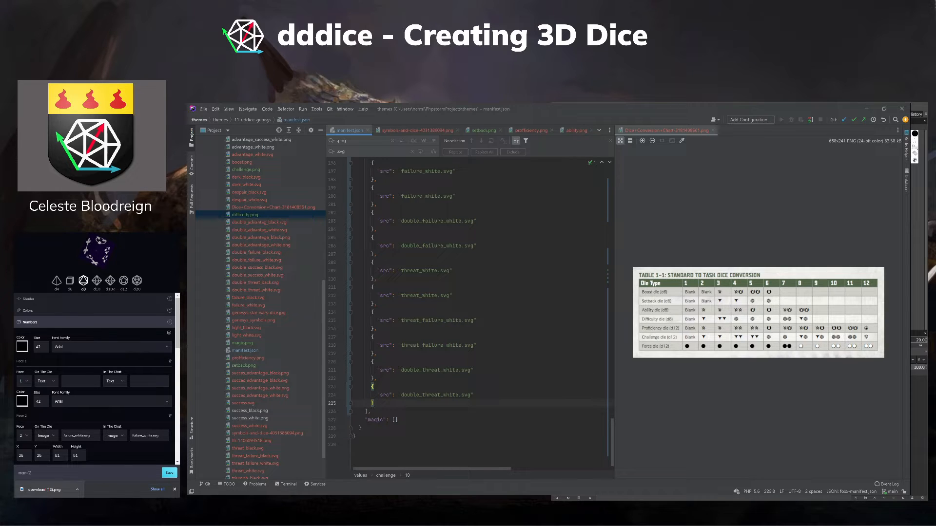
pyautogui.write(',')
pyautogui.press('Return')
pyautogui.hotkey('ctrl', 'v')
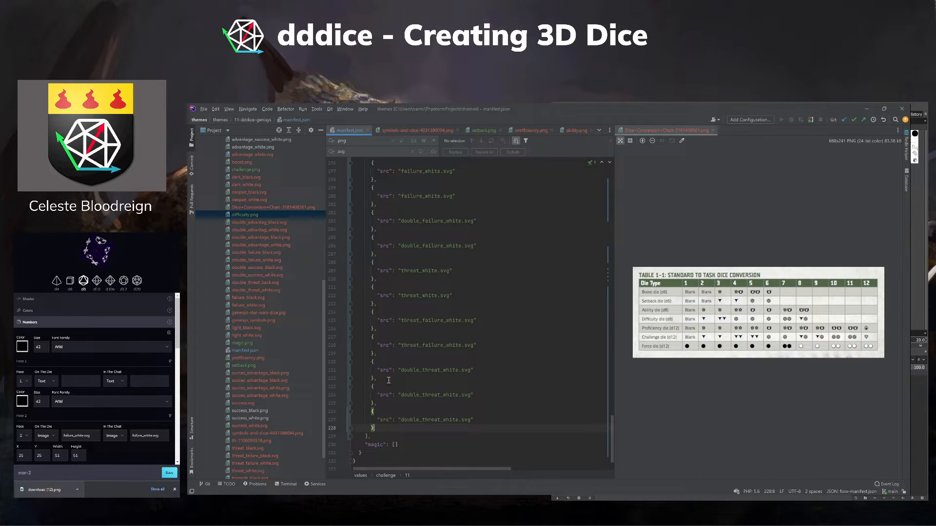
# Change the last entry of the challenge array to despair_white.svg.
pyautogui.doubleClick(421, 419)
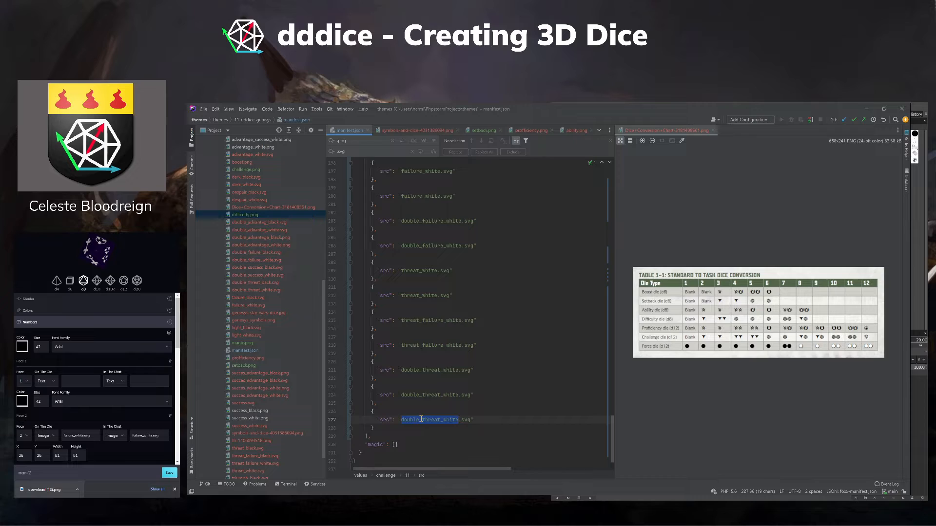
pyautogui.moveTo(401, 419); pyautogui.dragTo(440, 419)
pyautogui.write('despair')
pyautogui.scroll(-2, 402, 312)
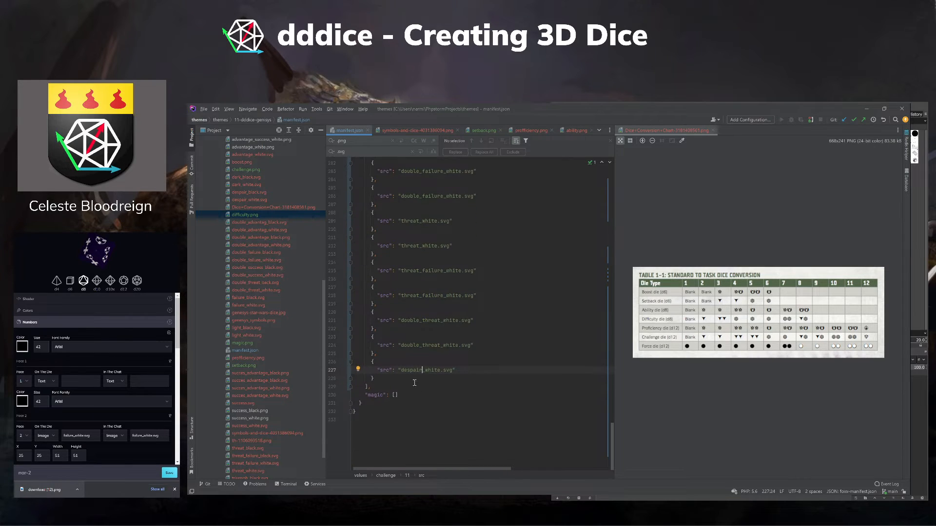
# Expand the empty magic array and fill it with a copy of all the challenge array's entries.
pyautogui.click(396, 395)
pyautogui.press('Return')
pyautogui.write('{')
pyautogui.press('BackSpace')
pyautogui.scroll(3, 366, 274)
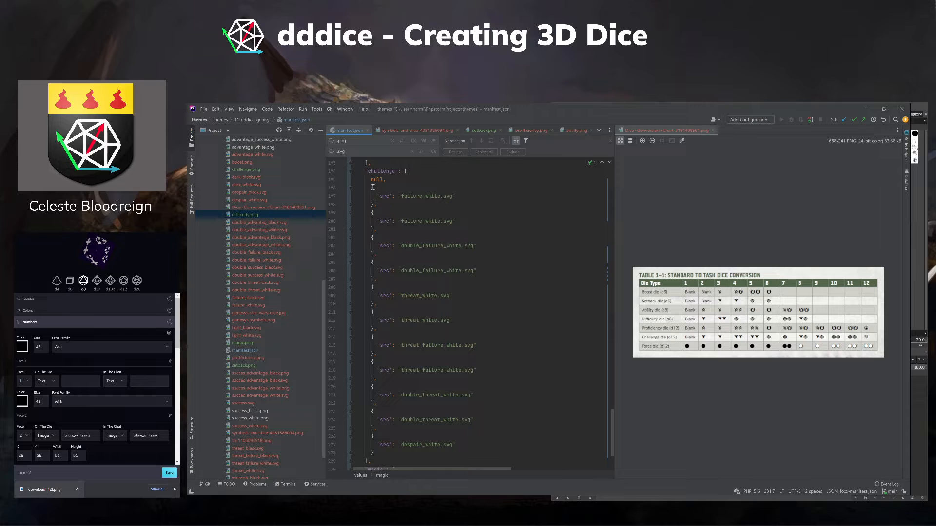
pyautogui.moveTo(371, 179); pyautogui.dragTo(430, 235)
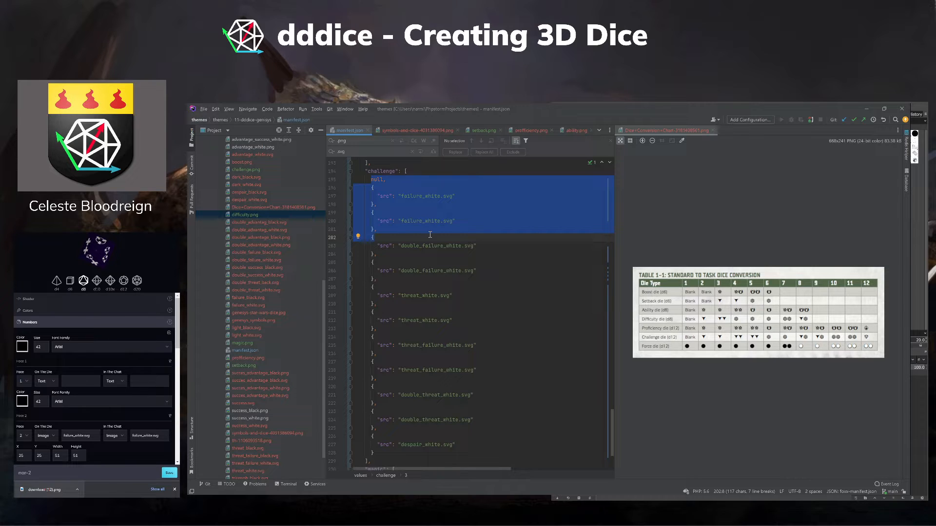
pyautogui.scroll(-4, 429, 234)
pyautogui.moveTo(430, 235); pyautogui.dragTo(440, 360)
pyautogui.hotkey('ctrl', 'c')
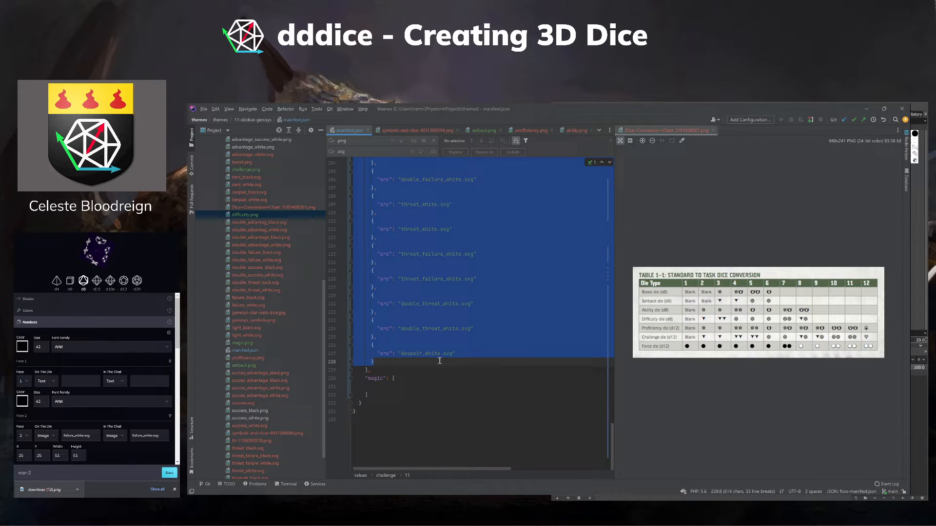
pyautogui.click(411, 387)
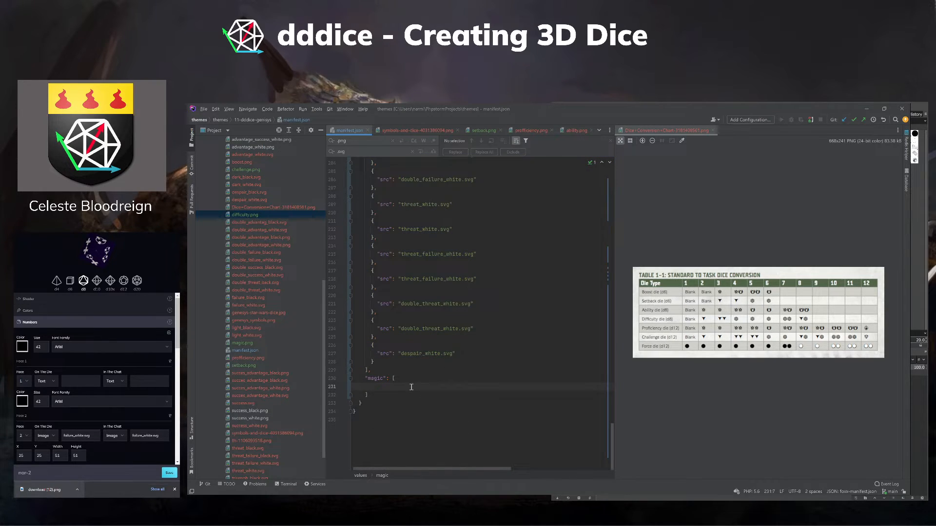
pyautogui.hotkey('ctrl', 'v')
# Replace the leading null in the magic array with an object whose src is dark_white.svg.
pyautogui.scroll(1, 410, 344)
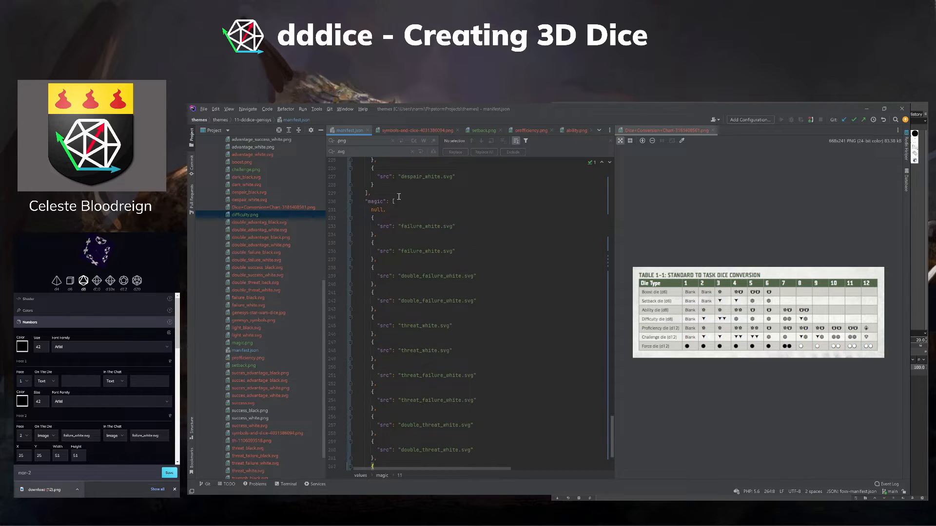
pyautogui.moveTo(395, 210); pyautogui.dragTo(371, 209)
pyautogui.write('{')
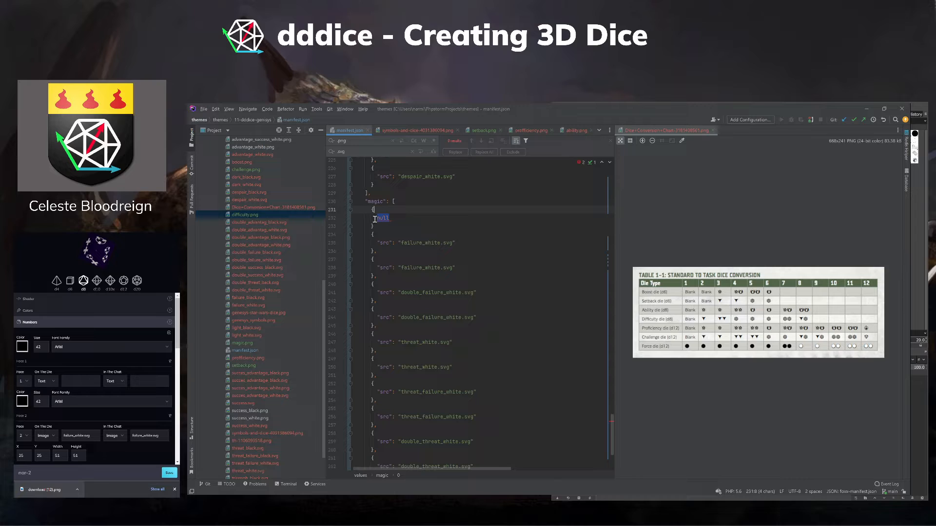
pyautogui.doubleClick(381, 218)
pyautogui.write('"src')
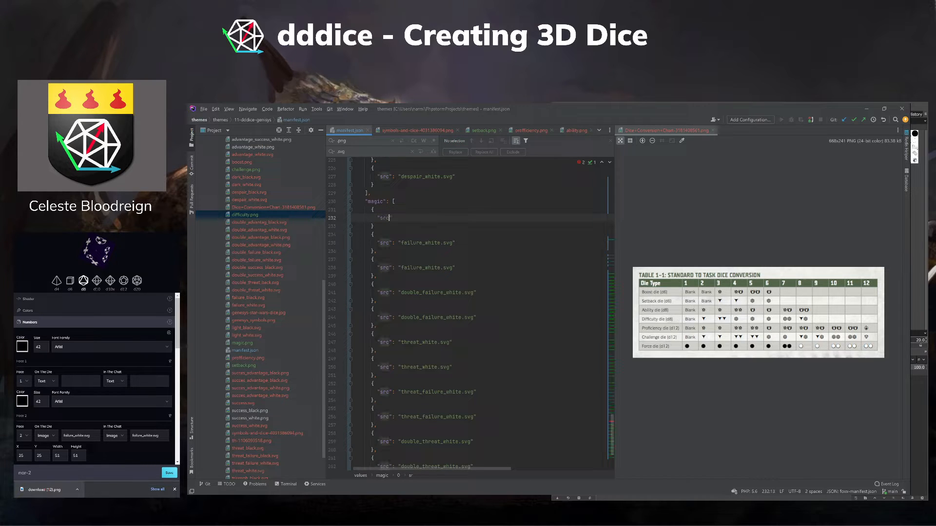
pyautogui.write('": "')
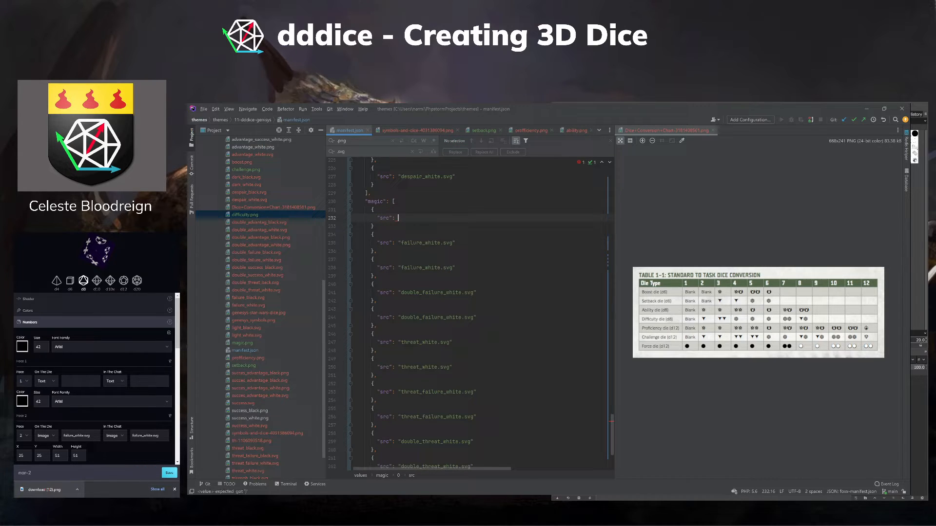
pyautogui.write('dark_white.svg')
# Copy the dark_white name into the second through sixth entries of the magic array.
pyautogui.doubleClick(419, 243)
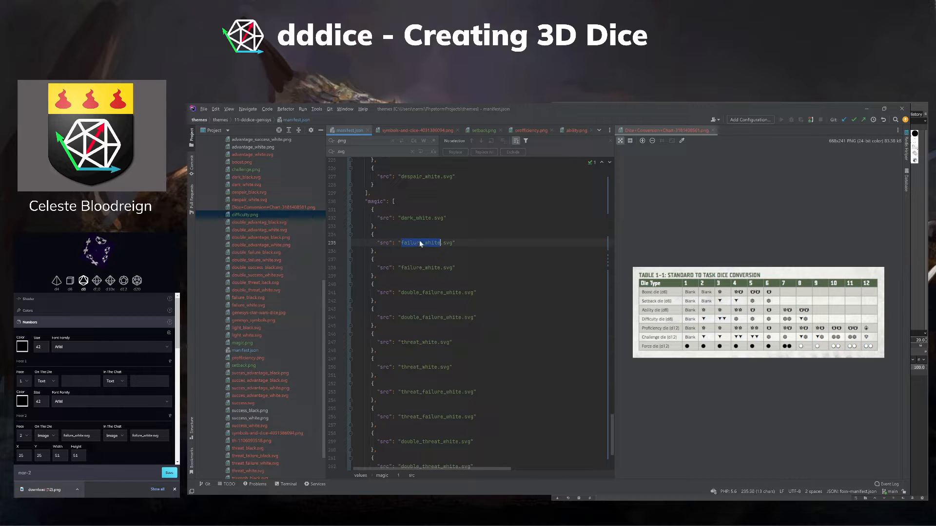
pyautogui.doubleClick(421, 218)
pyautogui.hotkey('ctrl', 'c')
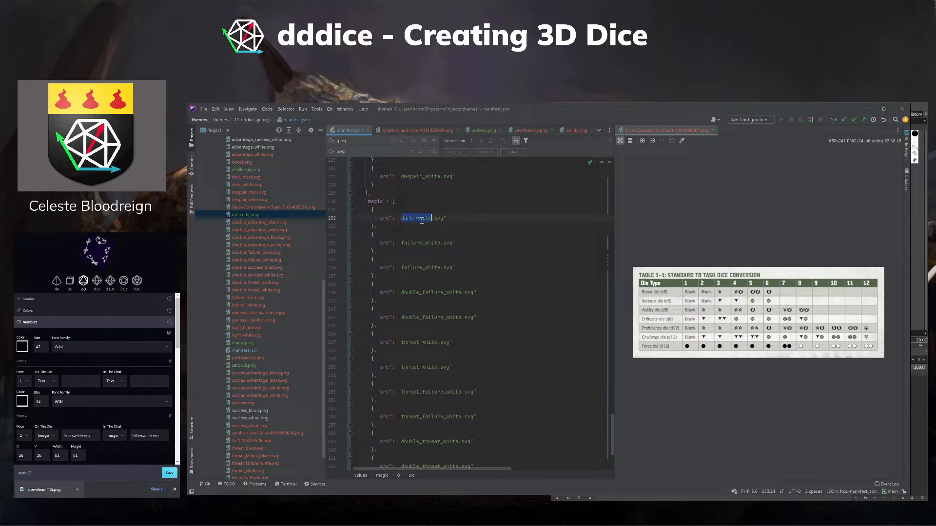
pyautogui.doubleClick(422, 243)
pyautogui.hotkey('ctrl', 'v')
pyautogui.doubleClick(420, 268)
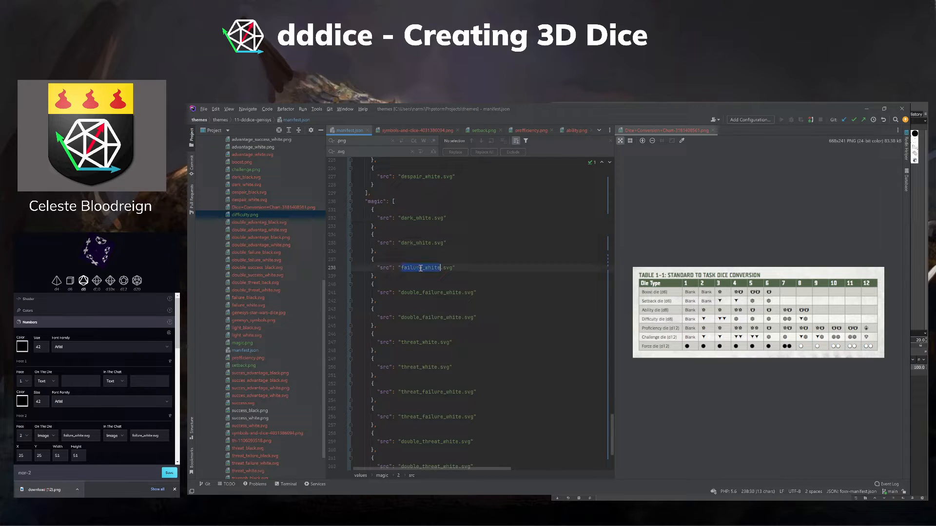
pyautogui.hotkey('ctrl', 'v')
pyautogui.doubleClick(416, 293)
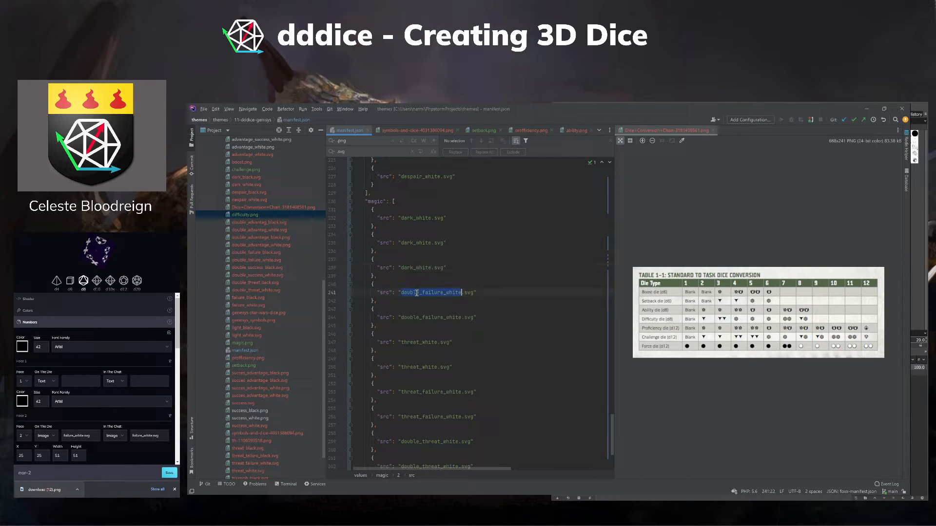
pyautogui.hotkey('ctrl', 'v')
pyautogui.doubleClick(416, 317)
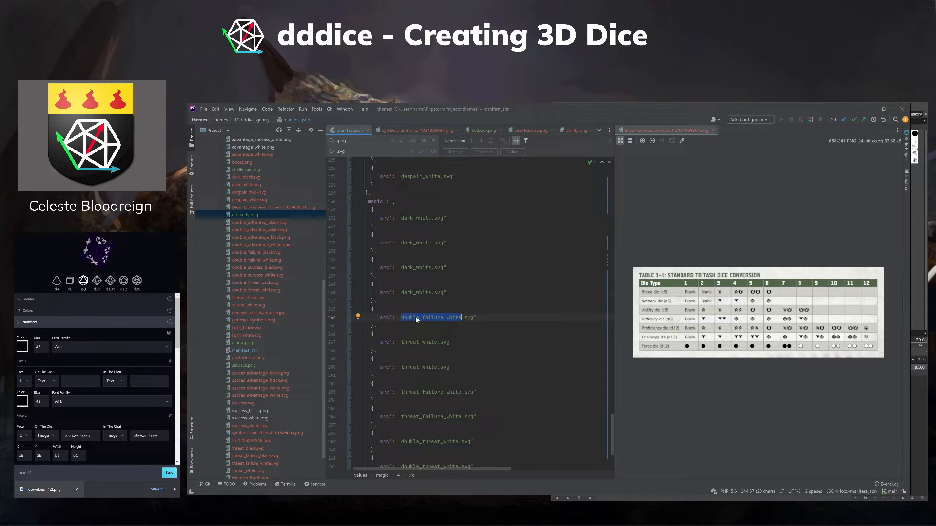
pyautogui.hotkey('ctrl', 'v')
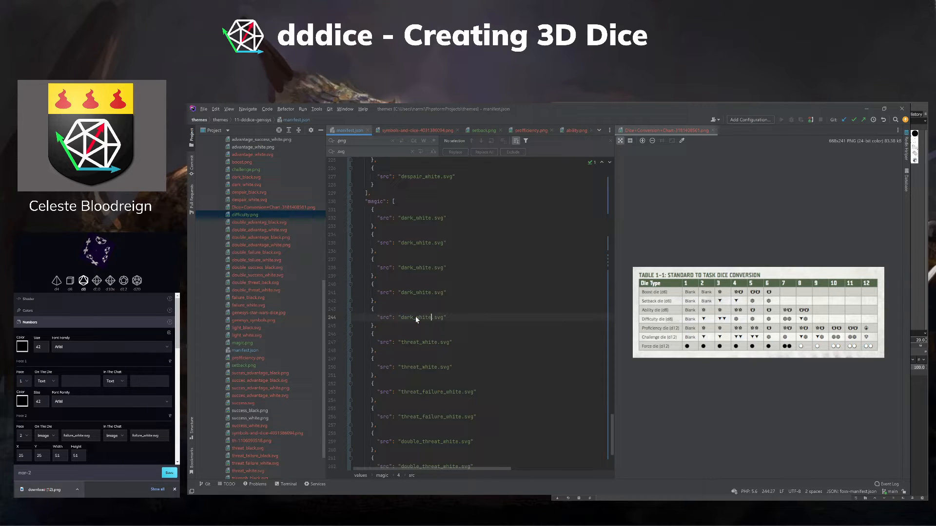
pyautogui.doubleClick(418, 343)
pyautogui.hotkey('ctrl', 'v')
# Set the seventh entry of the magic array to double_dark_white.svg.
pyautogui.doubleClick(418, 368)
pyautogui.hotkey('ctrl', 'v')
pyautogui.click(402, 367)
pyautogui.write('double_')
# Set the eighth and ninth magic entries to light_white.svg and the tenth to double_light_white.svg.
pyautogui.scroll(-2, 422, 367)
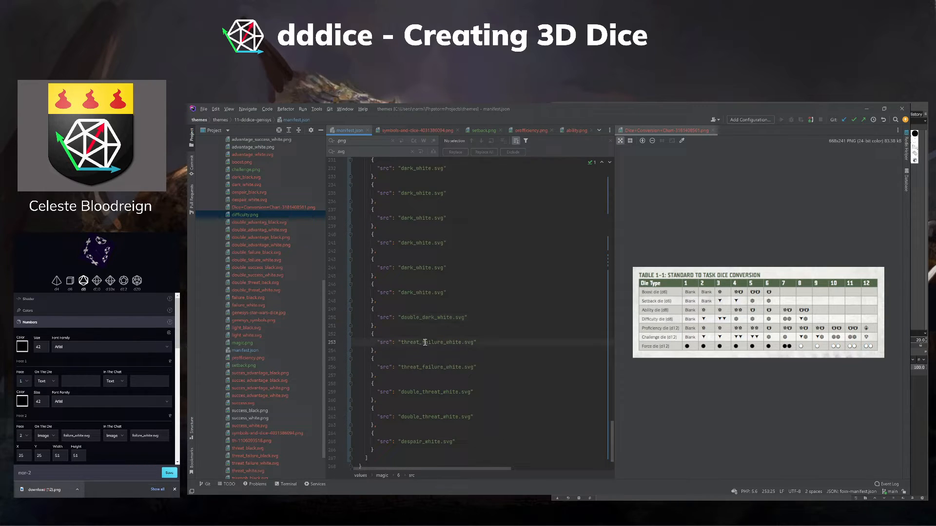
pyautogui.doubleClick(424, 343)
pyautogui.write('light_white')
pyautogui.doubleClick(417, 342)
pyautogui.hotkey('ctrl', 'c')
pyautogui.doubleClick(426, 367)
pyautogui.hotkey('ctrl', 'v')
pyautogui.doubleClick(427, 392)
pyautogui.write('double_light_white')
# Paste the light_white name into the last two entries of the magic array.
pyautogui.doubleClick(429, 417)
pyautogui.hotkey('ctrl', 'v')
pyautogui.doubleClick(432, 442)
pyautogui.hotkey('ctrl', 'v')
# Copy the double_light_white name from the tenth magic entry into the last two entries.
pyautogui.doubleClick(421, 393)
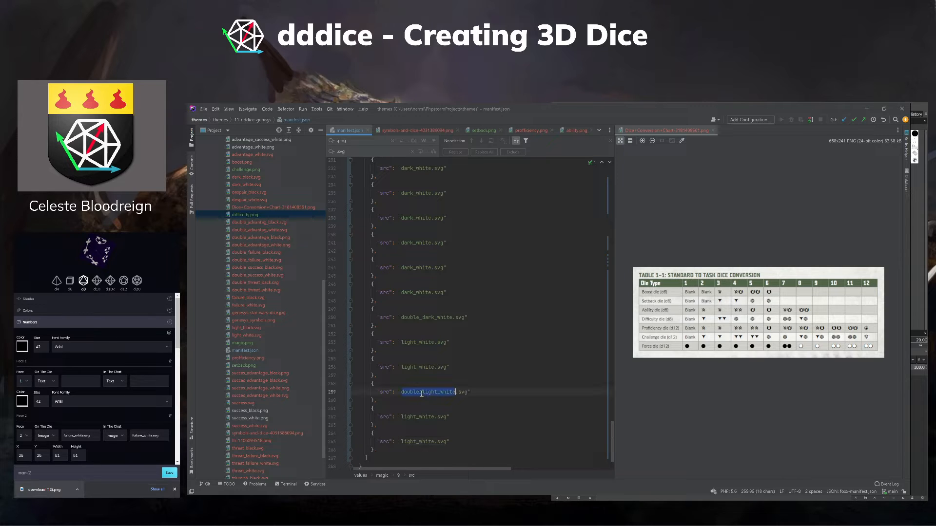
pyautogui.hotkey('ctrl', 'c')
pyautogui.doubleClick(418, 418)
pyautogui.hotkey('ctrl', 'v')
pyautogui.doubleClick(427, 442)
pyautogui.hotkey('ctrl', 'v')
pyautogui.scroll(-1, 430, 396)
pyautogui.scroll(-1, 431, 396)
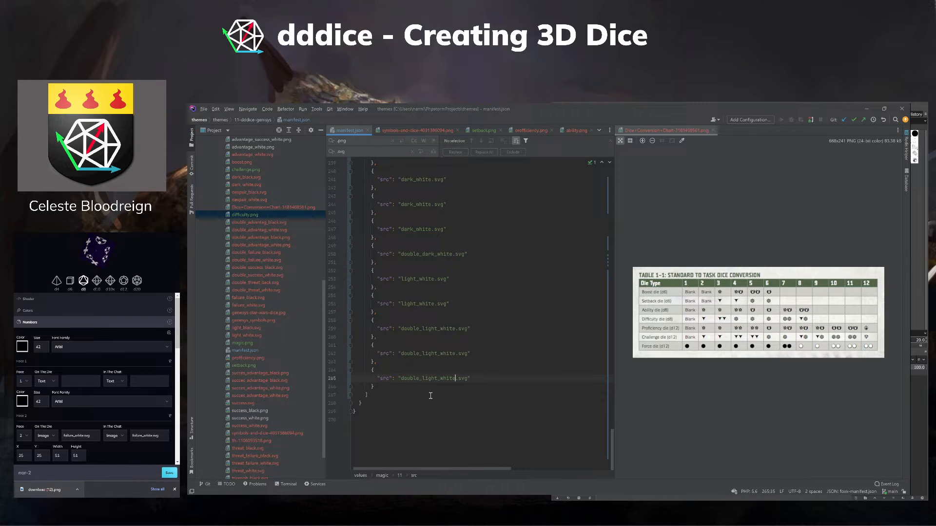
# Collapse the textures and values sections of the Genesys manifest.
pyautogui.scroll(5, 431, 395)
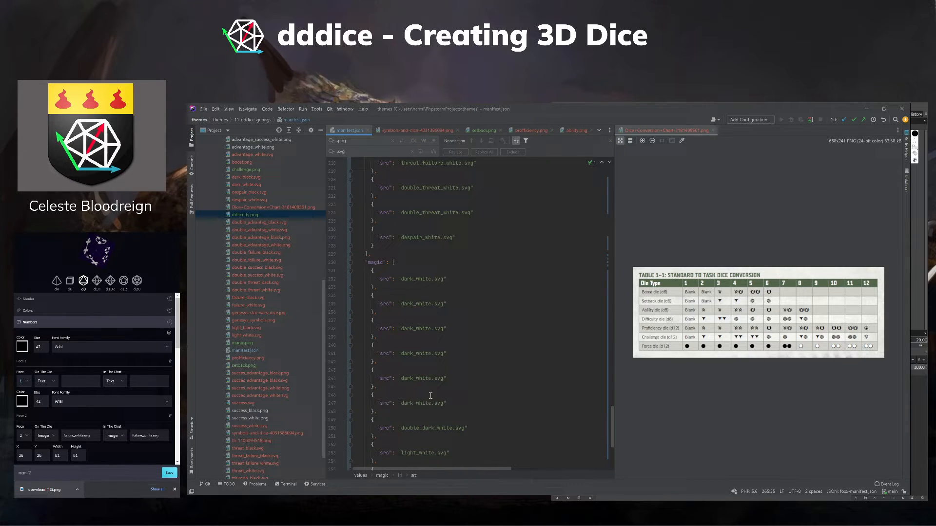
pyautogui.scroll(13, 413, 386)
pyautogui.scroll(20, 414, 386)
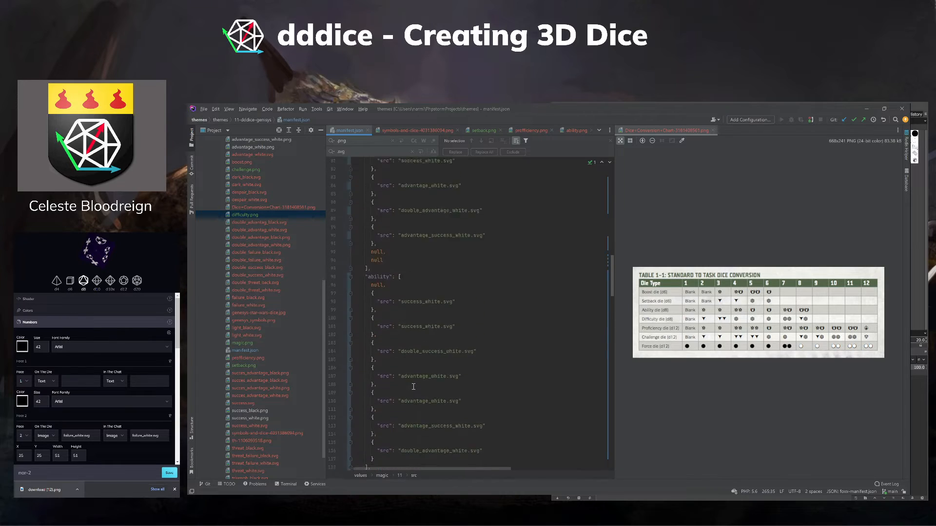
pyautogui.scroll(-1, 363, 364)
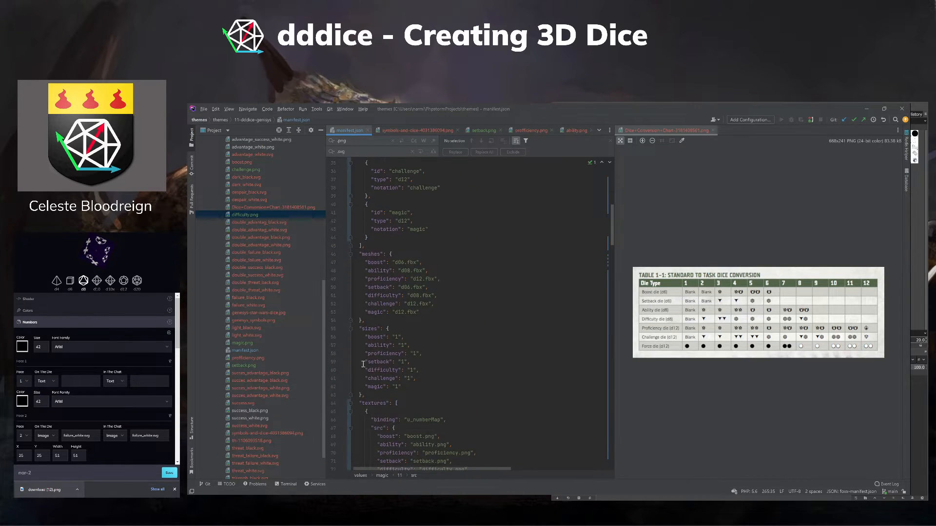
pyautogui.click(352, 406)
pyautogui.scroll(-2, 353, 408)
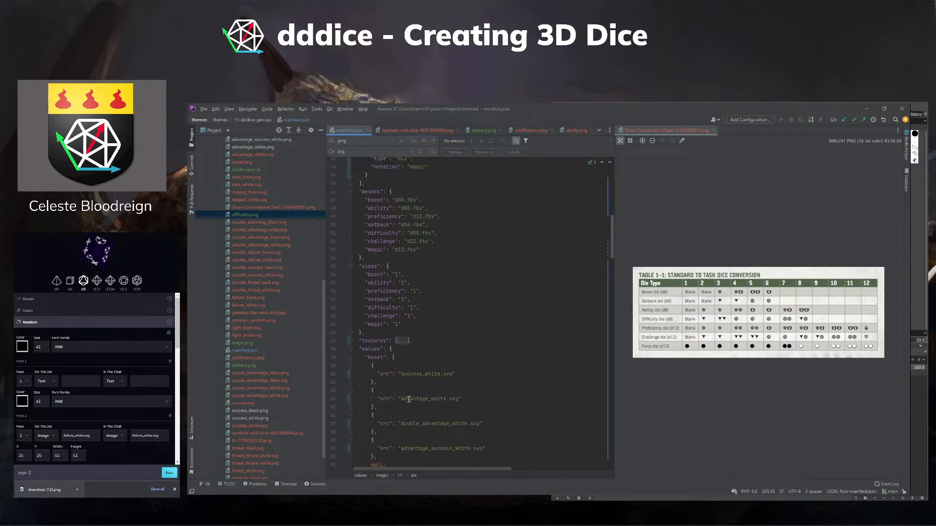
pyautogui.click(351, 338)
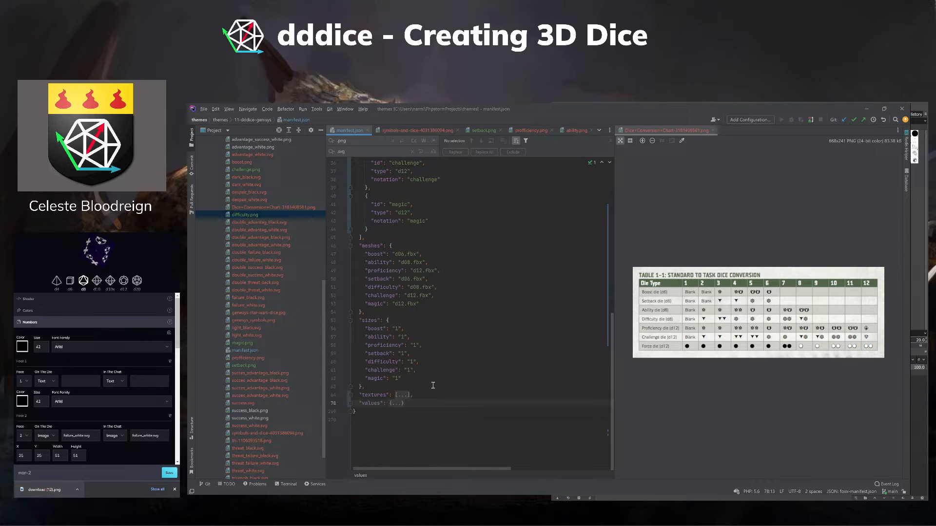
# Open manifest.json from the 00-dddice-standard theme folder in the project.
pyautogui.scroll(10, 430, 375)
pyautogui.scroll(5, 430, 376)
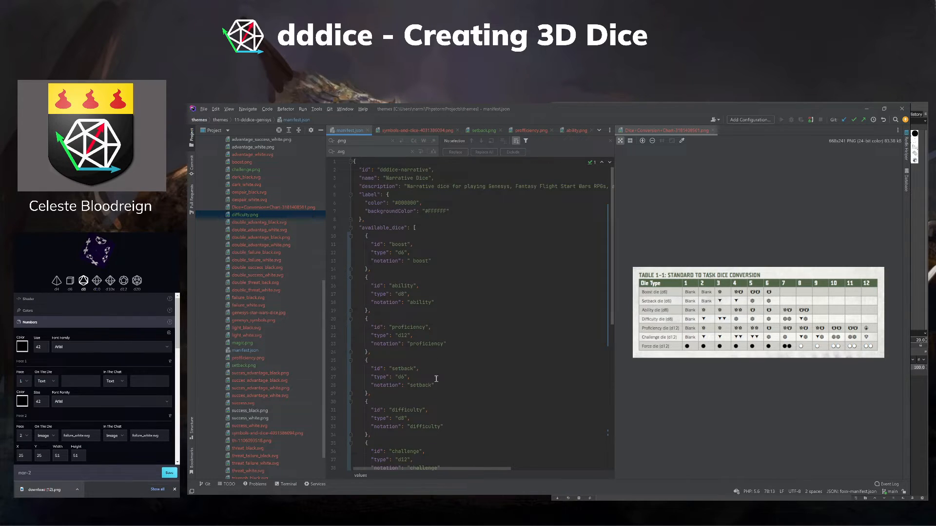
pyautogui.scroll(1, 285, 302)
pyautogui.scroll(10, 284, 297)
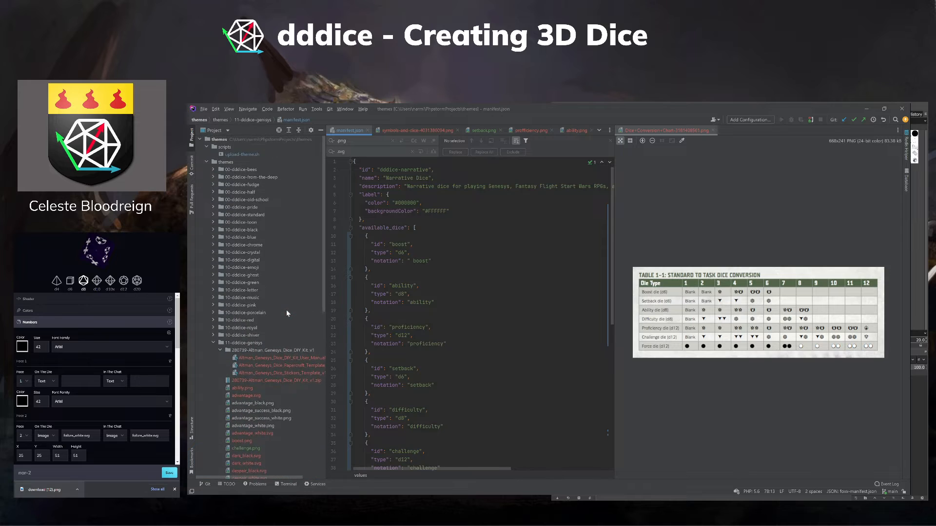
pyautogui.click(214, 215)
pyautogui.doubleClick(240, 221)
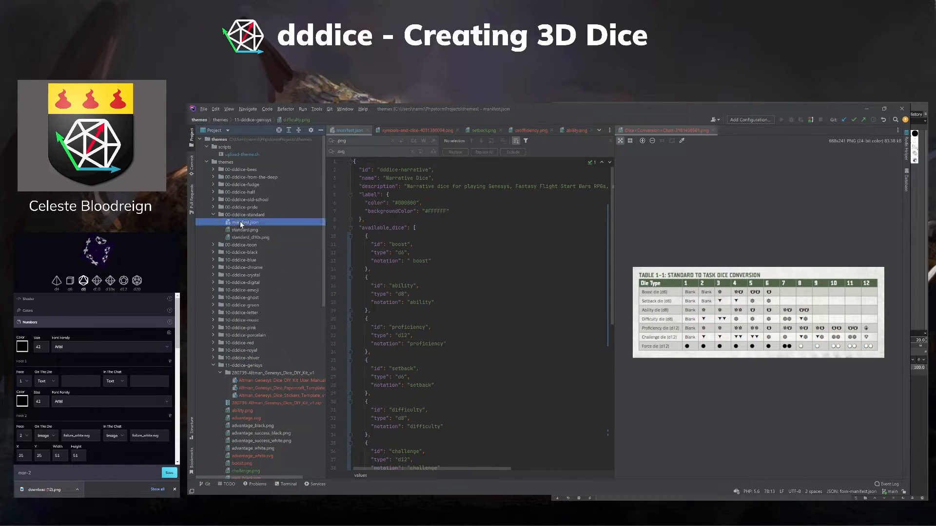
# Collapse the uniforms section of the standard theme's manifest and copy the whole section.
pyautogui.scroll(-6, 404, 253)
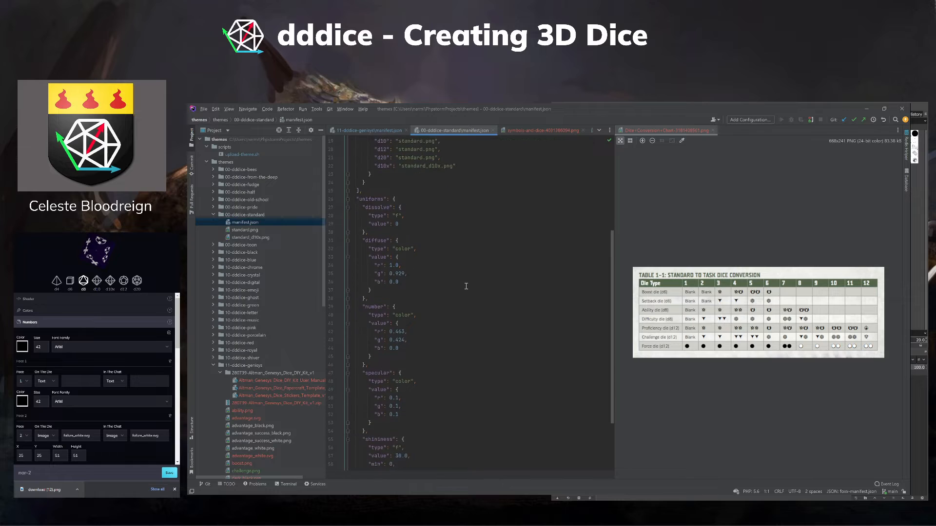
pyautogui.click(348, 198)
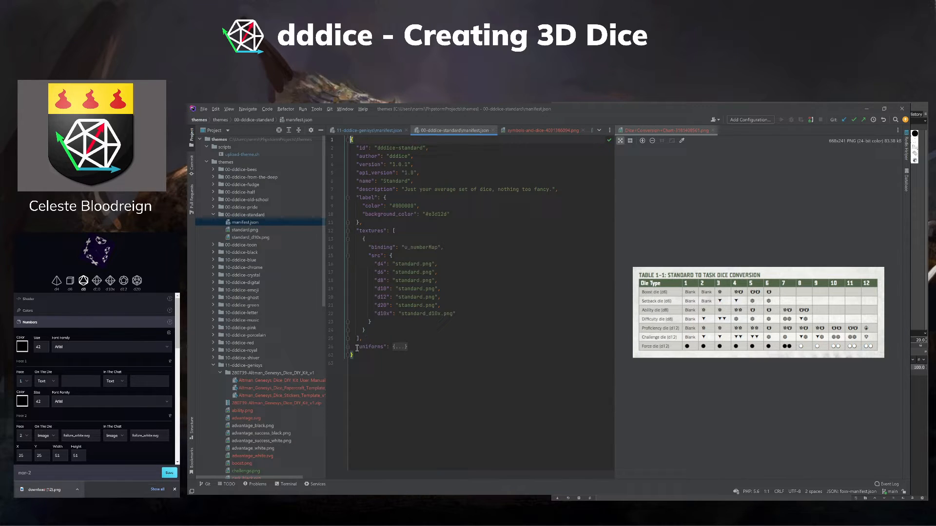
pyautogui.moveTo(356, 348); pyautogui.dragTo(439, 346)
pyautogui.rightClick(372, 347)
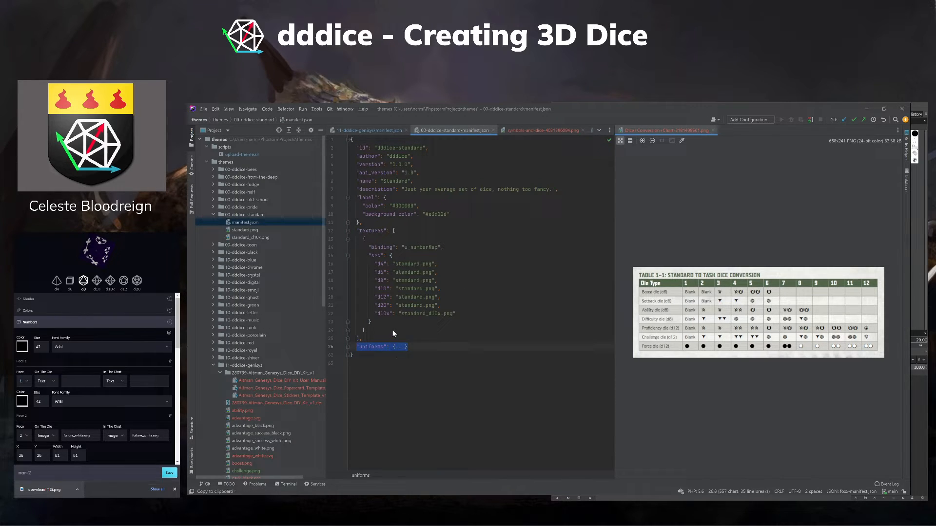
pyautogui.scroll(-10, 270, 307)
pyautogui.scroll(-2, 269, 322)
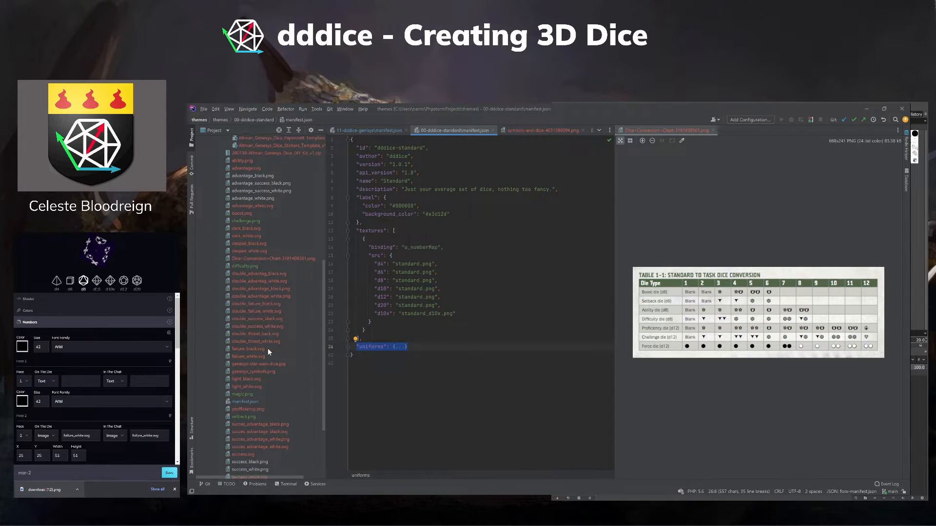
# Add the copied uniforms section after the values section in the Genesys theme's manifest.json and expand it.
pyautogui.doubleClick(259, 359)
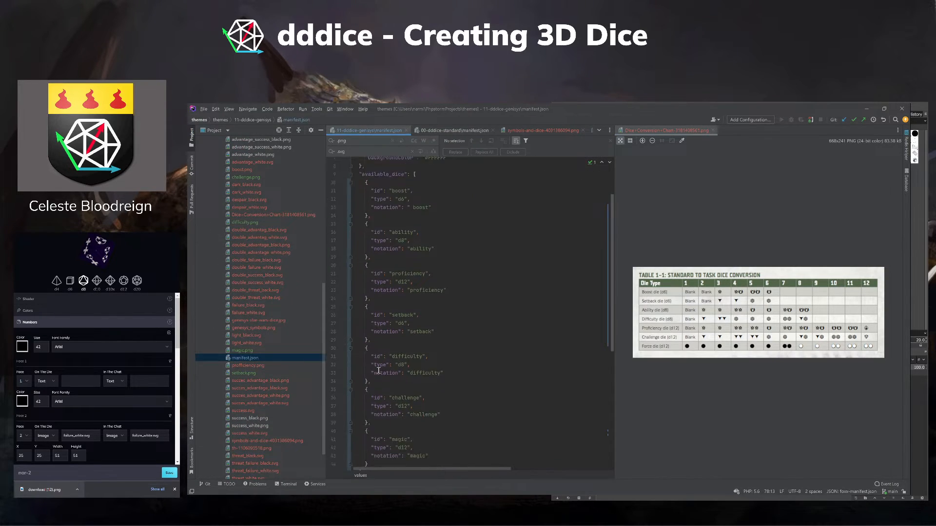
pyautogui.write(',')
pyautogui.press('Return')
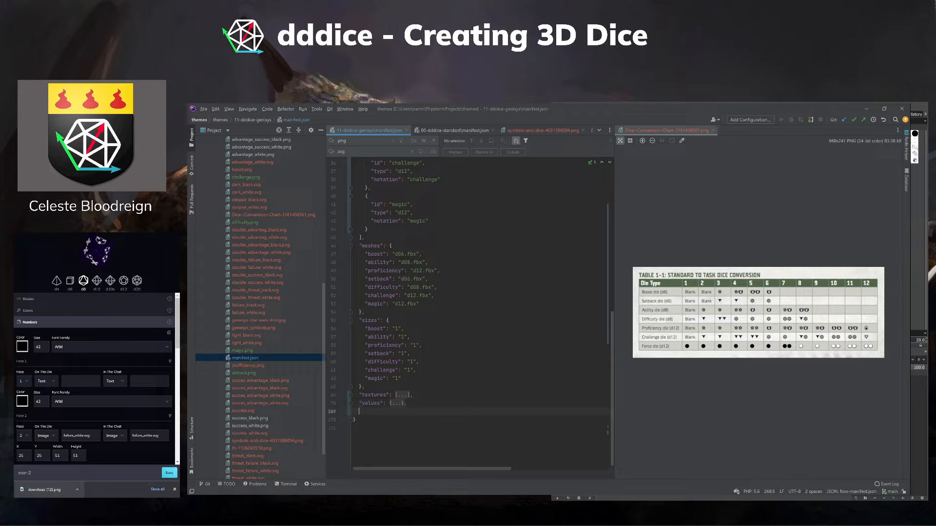
pyautogui.hotkey('ctrl', 'v')
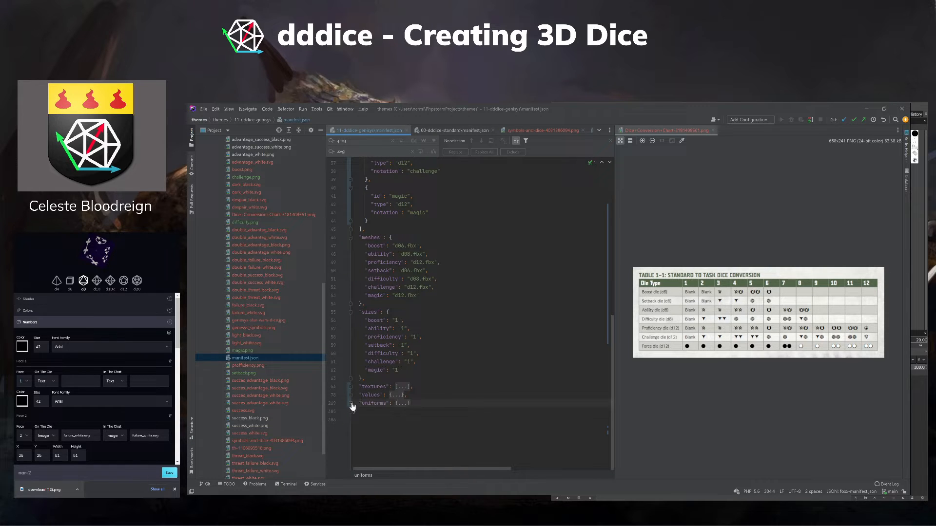
pyautogui.click(350, 404)
pyautogui.scroll(-6, 385, 341)
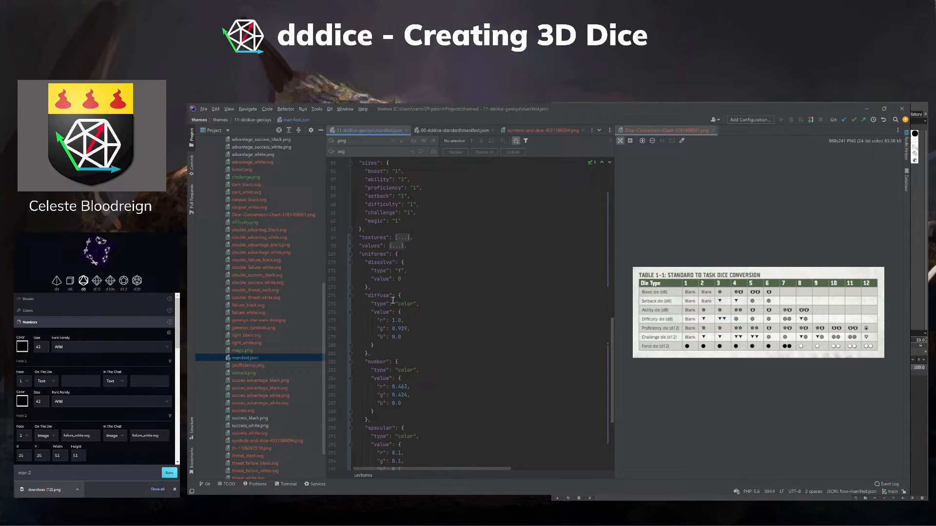
# Set the r, g and b values of the diffuse color in the Genesys uniforms to 1.
pyautogui.moveTo(362, 262); pyautogui.dragTo(392, 287)
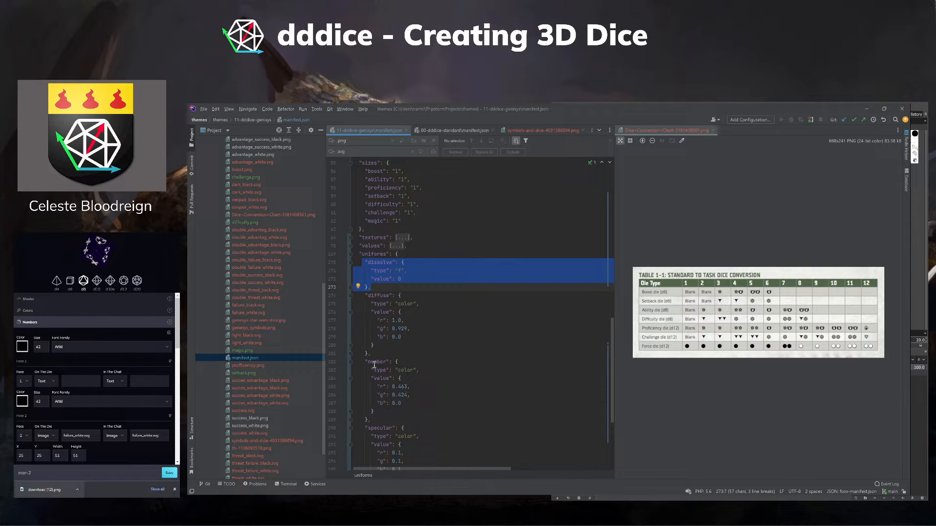
pyautogui.scroll(-2, 398, 305)
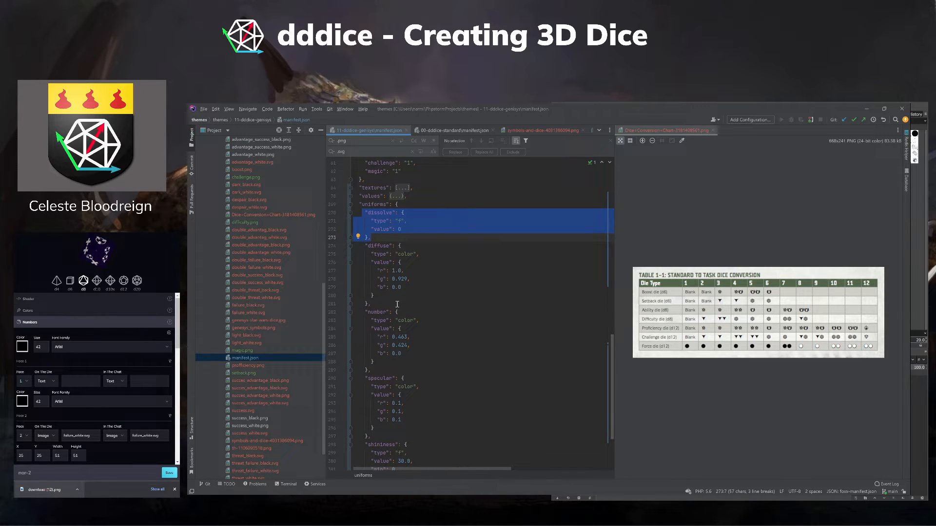
pyautogui.click(395, 270)
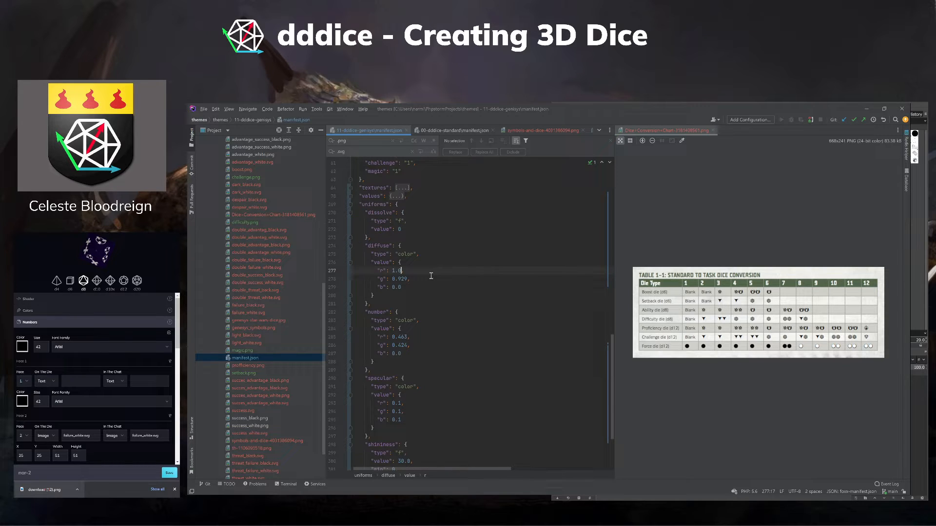
pyautogui.press('BackSpace')
pyautogui.press('BackSpace')
pyautogui.press('Down')
pyautogui.hotkey('ctrl', 'w')
pyautogui.write('1')
pyautogui.press('Down')
pyautogui.hotkey('ctrl', 'w')
pyautogui.write('1')
pyautogui.scroll(-1, 404, 335)
pyautogui.click(415, 321)
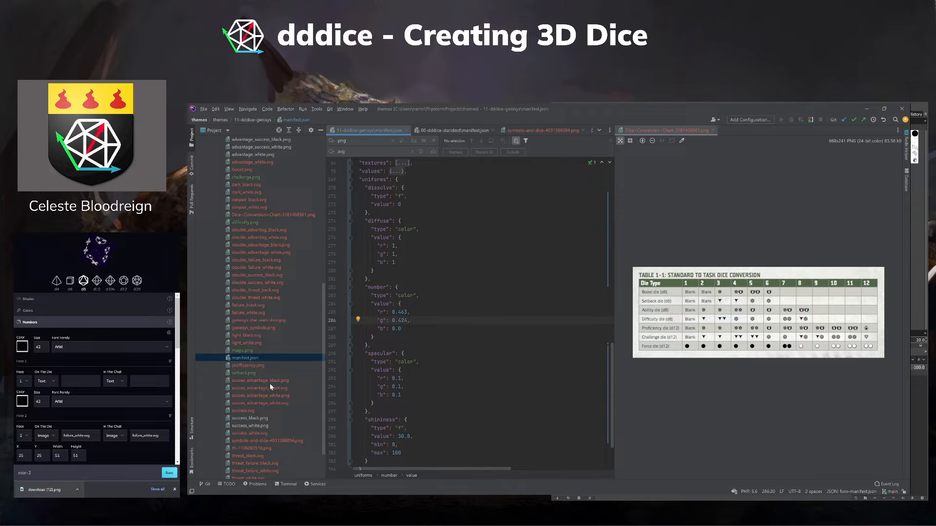
# Open the symbols-and-dice and genesys-star-wars-dice.jpg reference images from the project, and return to the Genesys manifest.
pyautogui.doubleClick(276, 439)
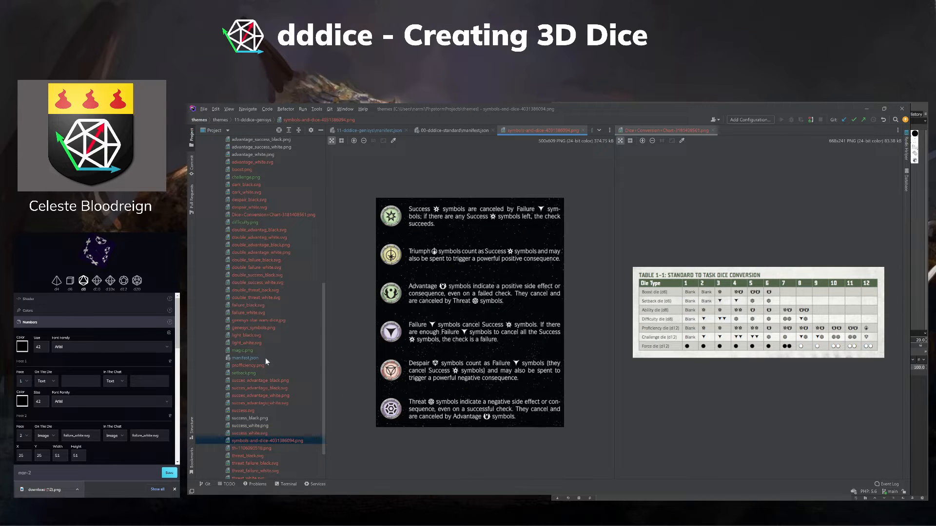
pyautogui.doubleClick(283, 213)
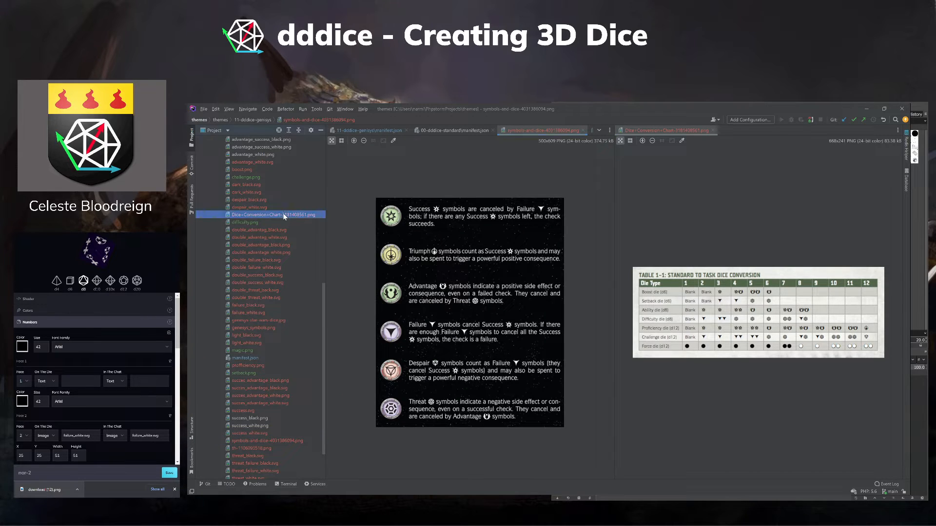
pyautogui.doubleClick(282, 320)
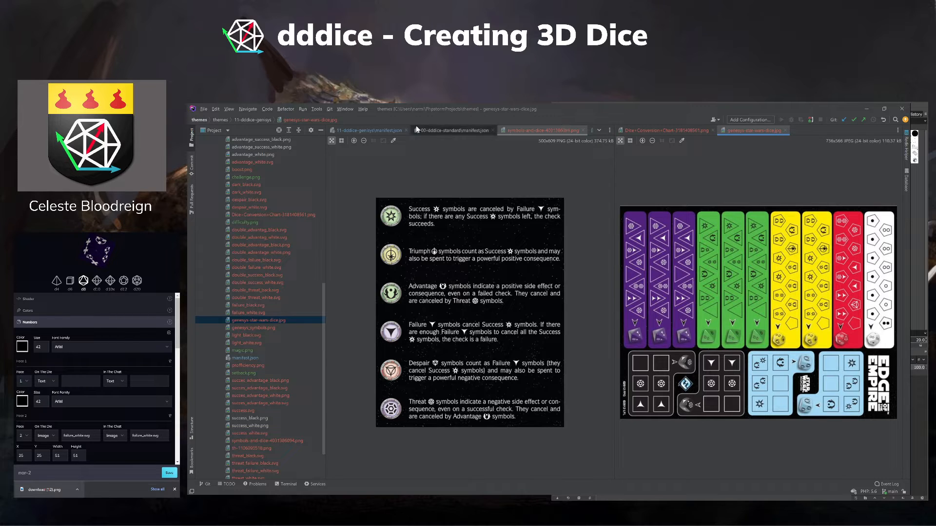
pyautogui.click(381, 130)
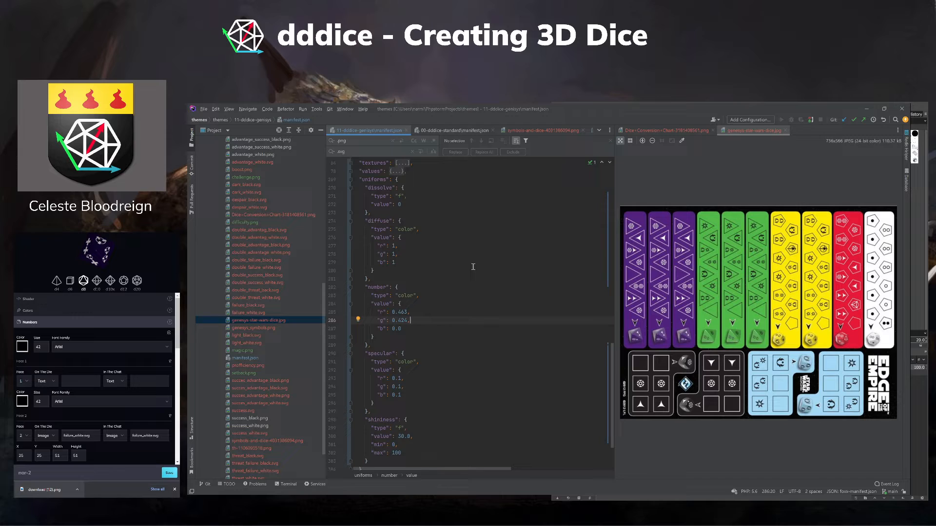
# Set the r, g and b values of the number color in the Genesys uniforms to 1.
pyautogui.scroll(-1, 472, 267)
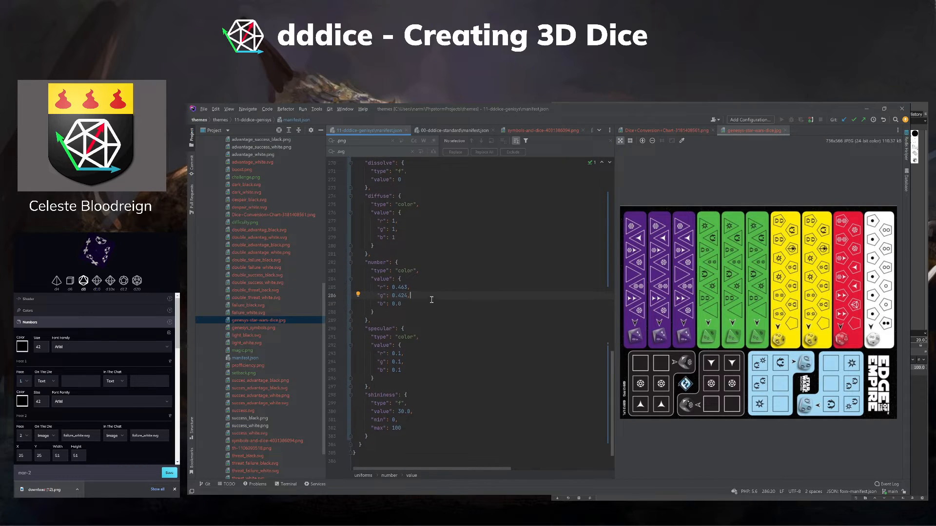
pyautogui.moveTo(392, 287); pyautogui.dragTo(405, 304)
pyautogui.write('1')
pyautogui.write('1')
pyautogui.write('1,')
pyautogui.scroll(-2, 441, 324)
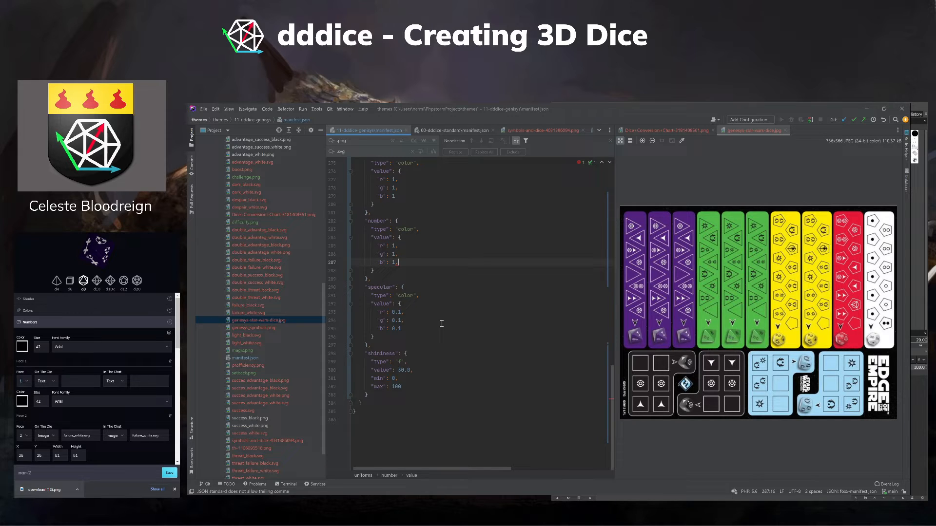
pyautogui.scroll(7, 442, 324)
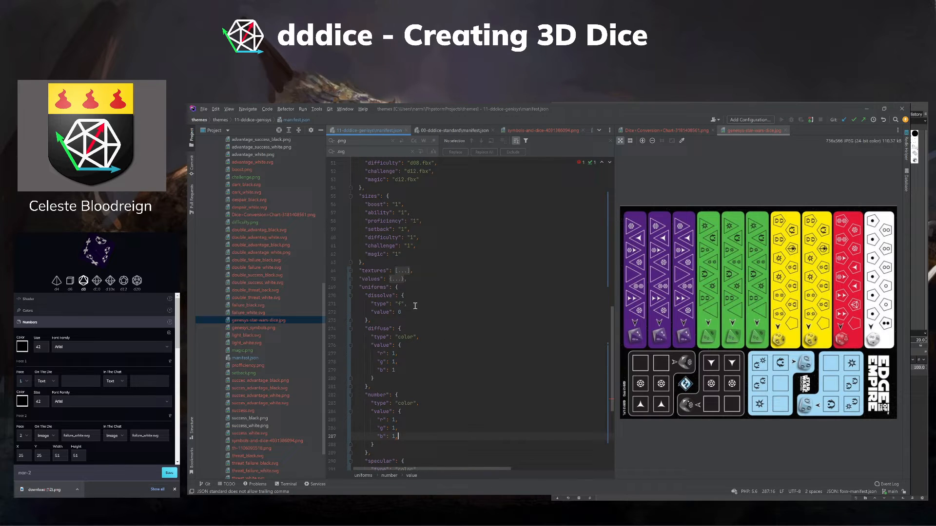
pyautogui.scroll(6, 429, 346)
pyautogui.scroll(11, 429, 346)
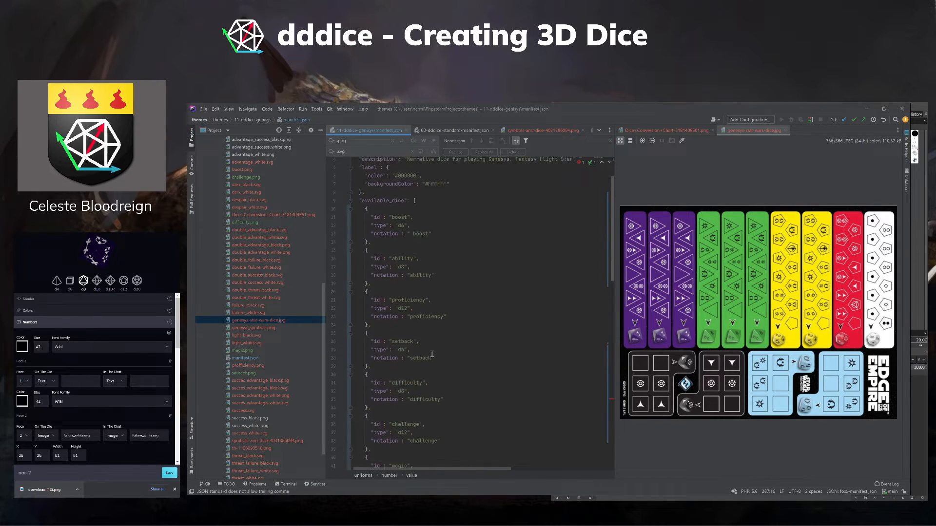
pyautogui.scroll(-9, 431, 353)
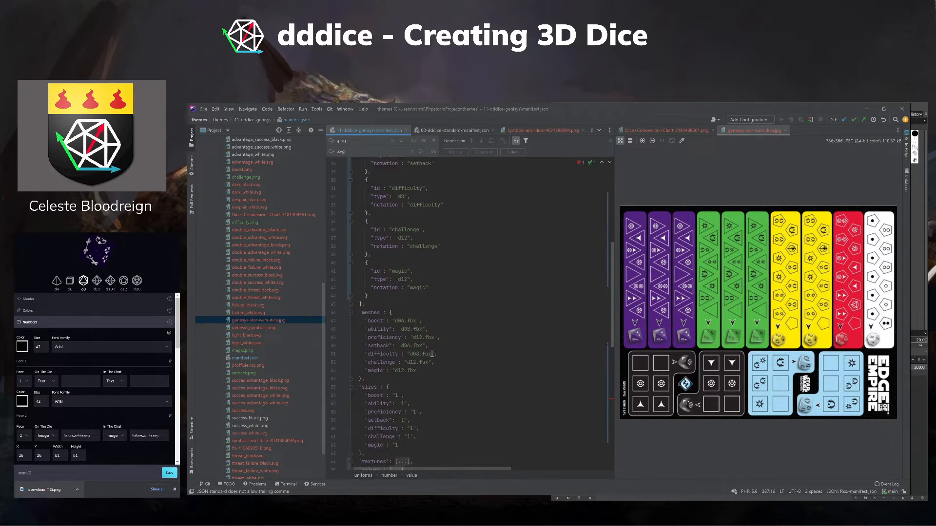
pyautogui.scroll(9, 432, 354)
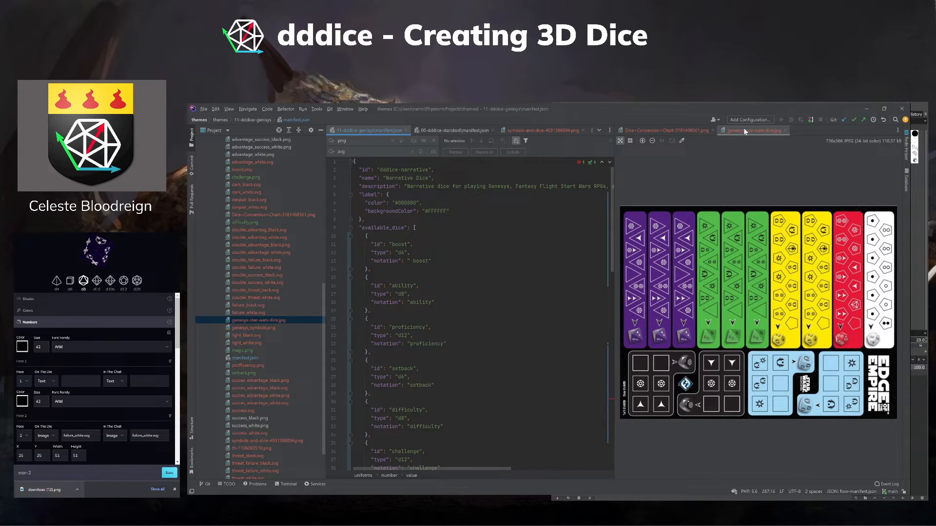
# Move genesys-star-wars-dice.jpg into the manifest's editor group, close the dice conversion chart, and fit the code editor window beside GIMP.
pyautogui.moveTo(744, 131); pyautogui.dragTo(536, 130)
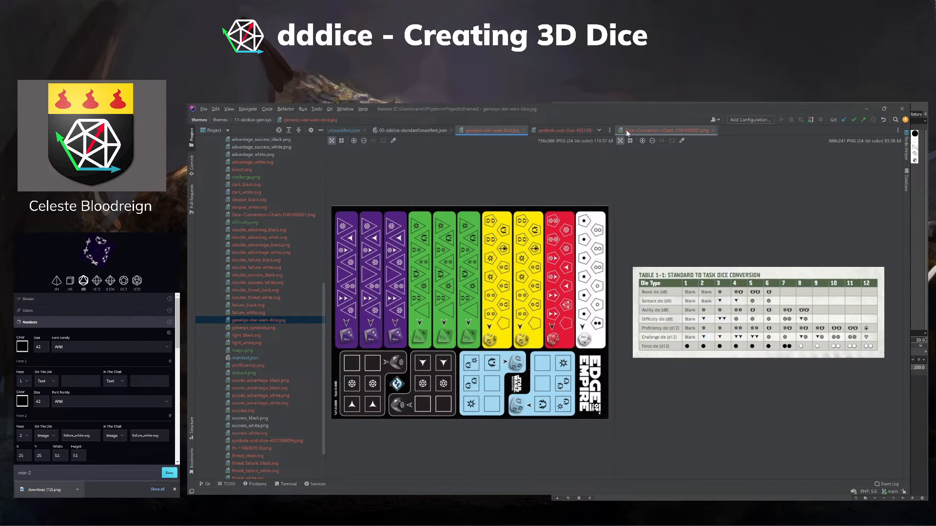
pyautogui.middleClick(656, 129)
pyautogui.press('super+Left')
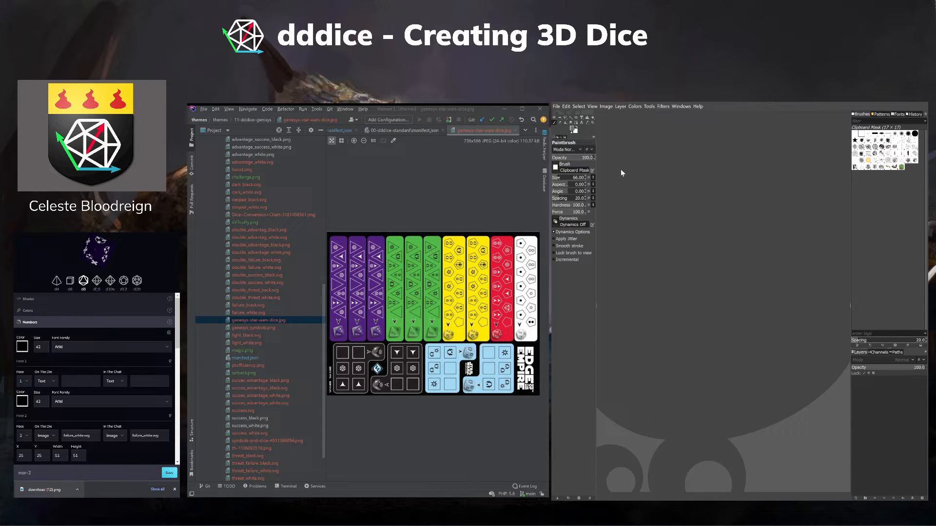
# Switch to GIMP and create a new blank white image for the dice textures.
pyautogui.press('Return')
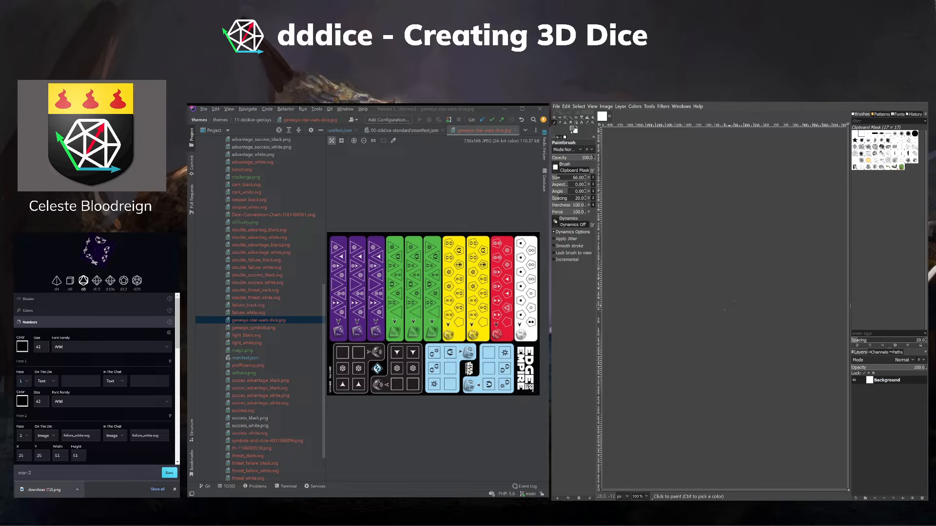
pyautogui.scroll(13, 669, 267)
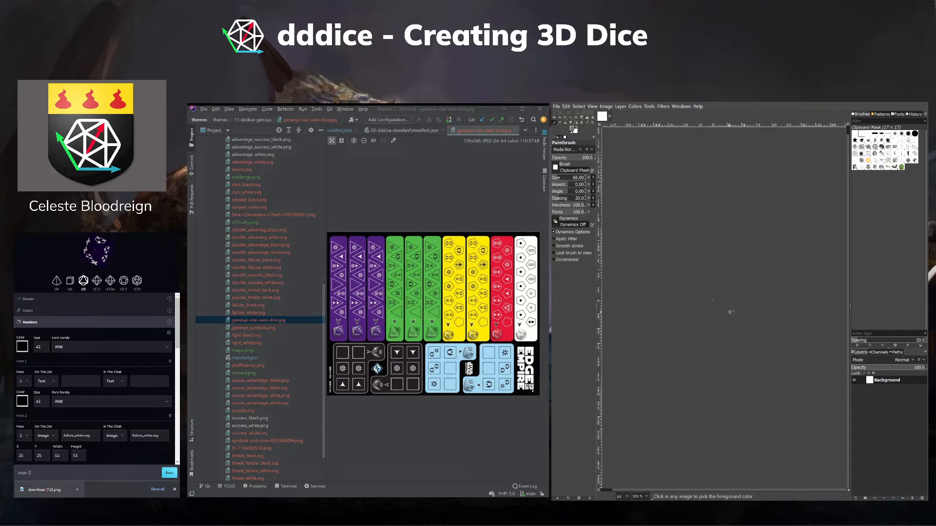
pyautogui.scroll(1, 669, 266)
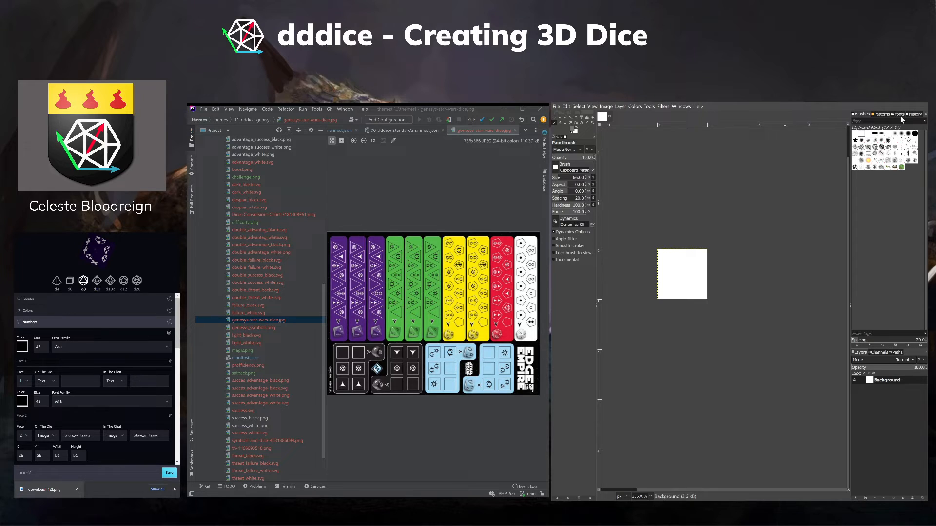
pyautogui.click(883, 115)
pyautogui.click(896, 115)
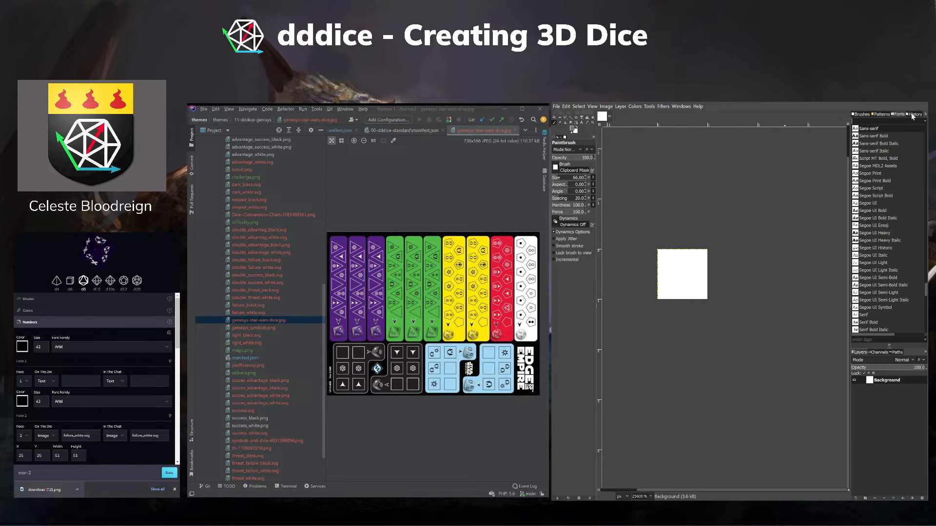
pyautogui.click(914, 115)
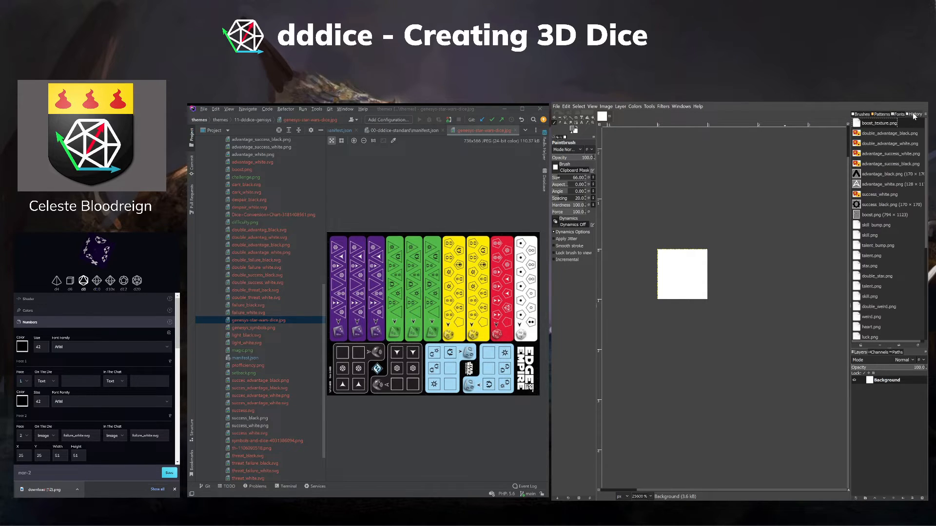
pyautogui.click(858, 115)
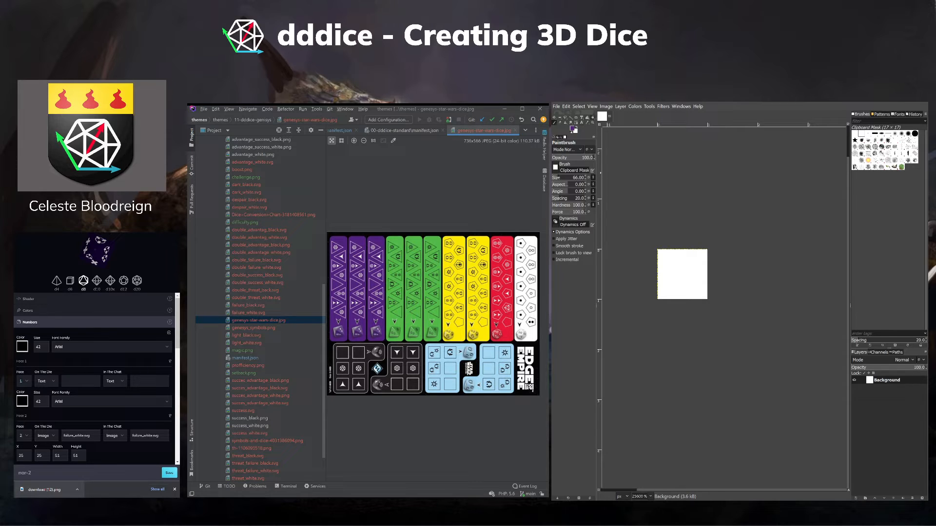
# Bucket-fill the new image with the purple of the reference dice and export it to the 11-dddice-genesys folder.
pyautogui.click(589, 117)
pyautogui.click(686, 281)
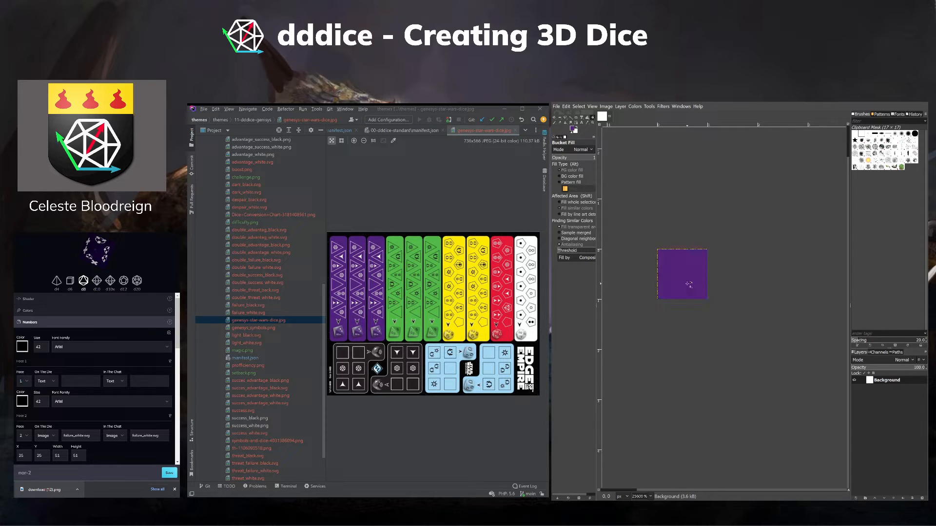
pyautogui.click(557, 105)
pyautogui.click(586, 203)
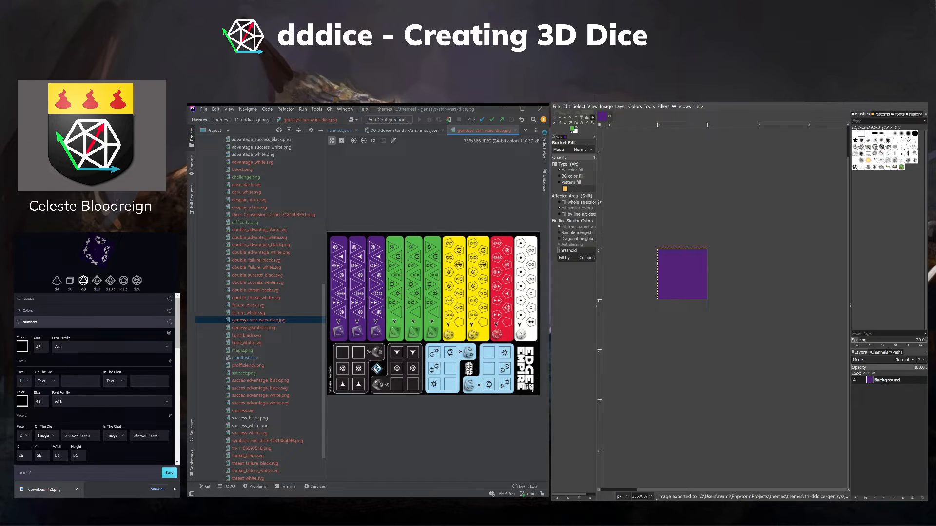
# Refill the image with the green of the reference dice and export it as another texture.
pyautogui.click(684, 276)
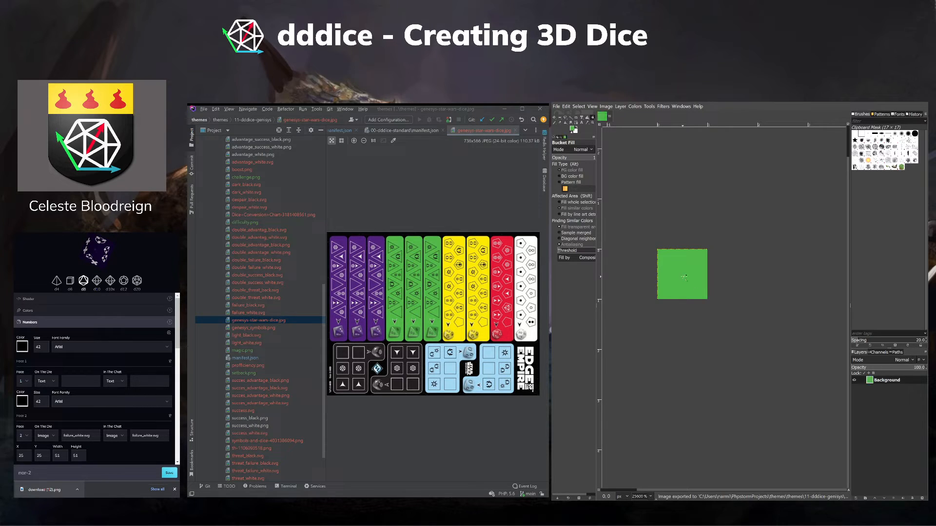
pyautogui.click(554, 108)
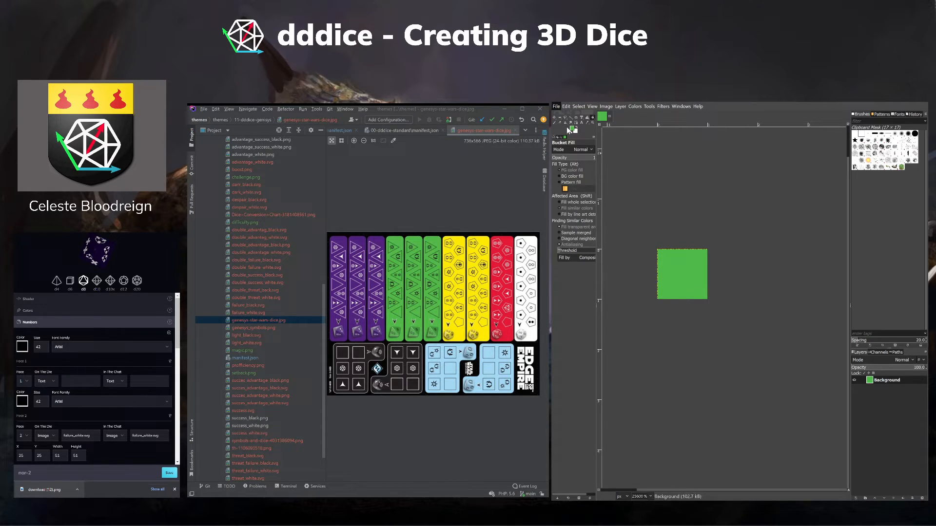
pyautogui.click(580, 207)
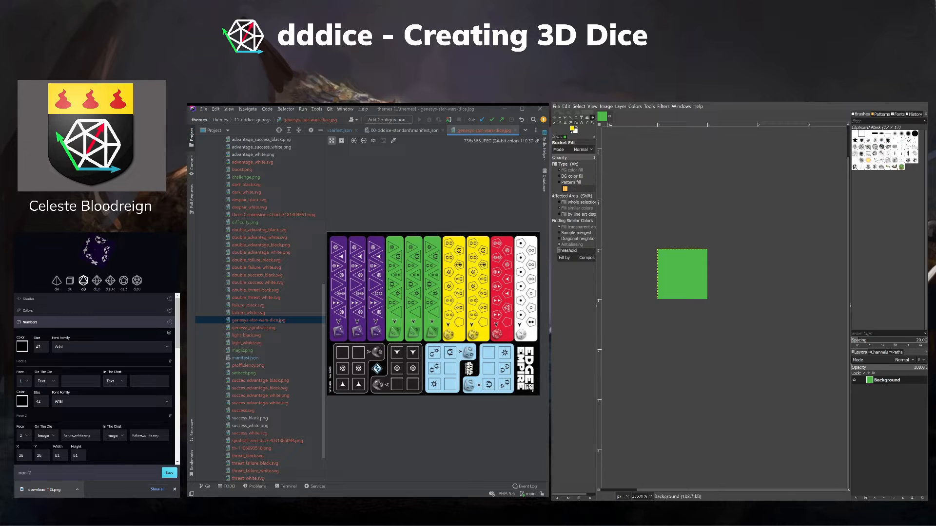
# Refill the image with the yellow of the reference dice and export it to the 11-dddice-genesys folder.
pyautogui.click(676, 275)
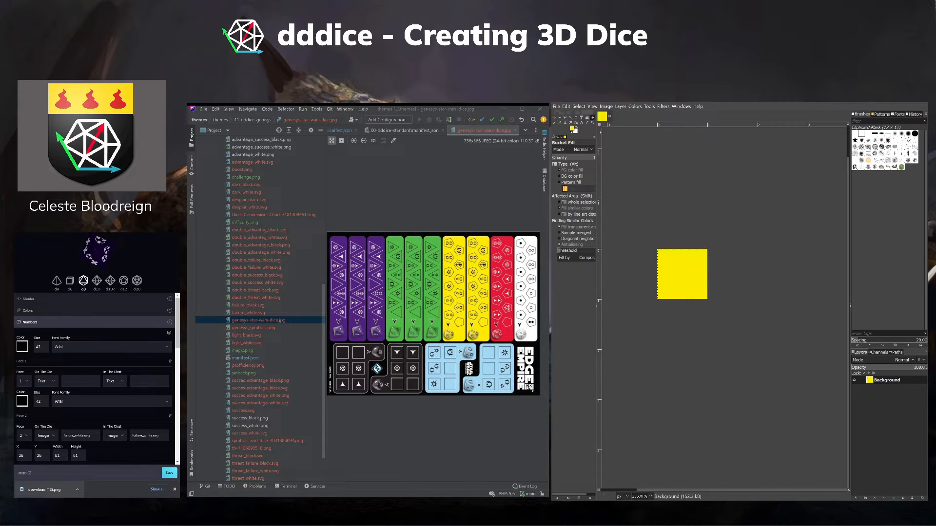
pyautogui.click(555, 107)
pyautogui.click(577, 212)
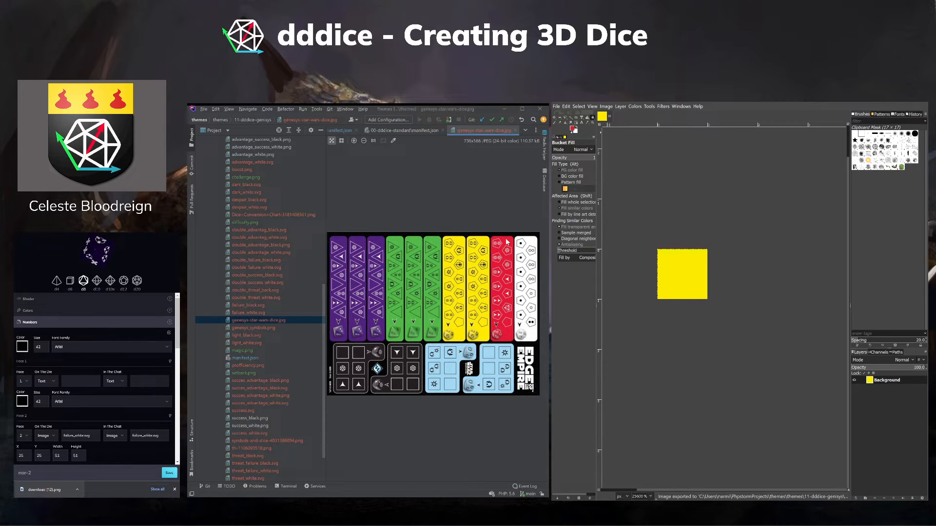
# Refill the image with the red and the white of the reference dice, exporting each color as a texture to the 11-dddice-genesys folder.
pyautogui.click(682, 274)
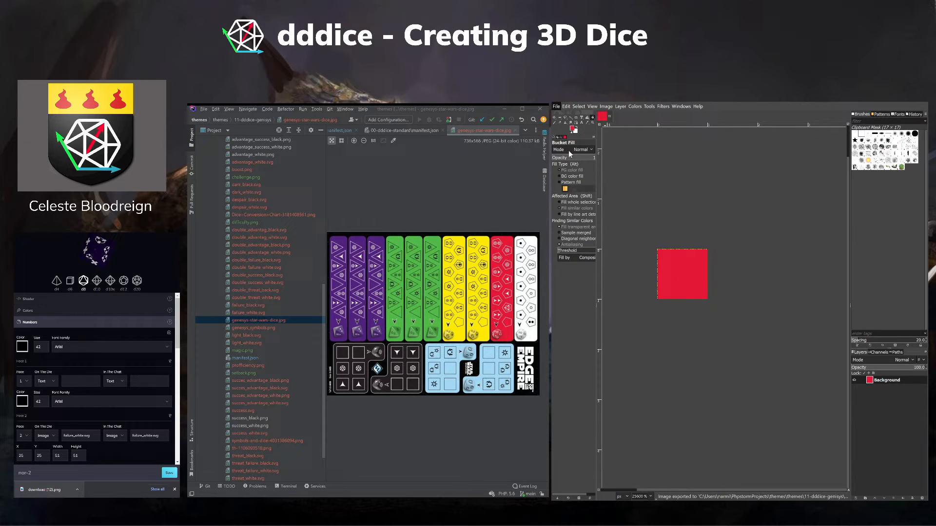
pyautogui.click(576, 208)
pyautogui.click(673, 274)
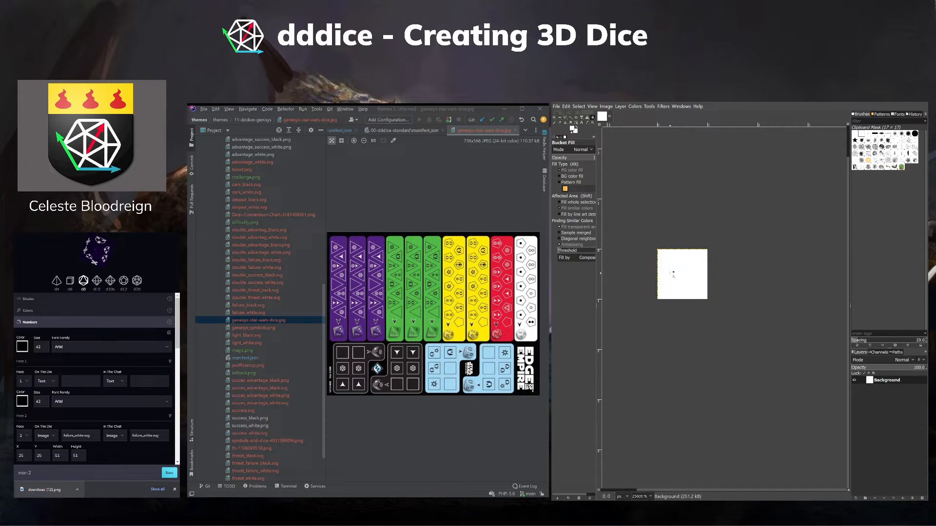
pyautogui.click(556, 106)
pyautogui.click(579, 210)
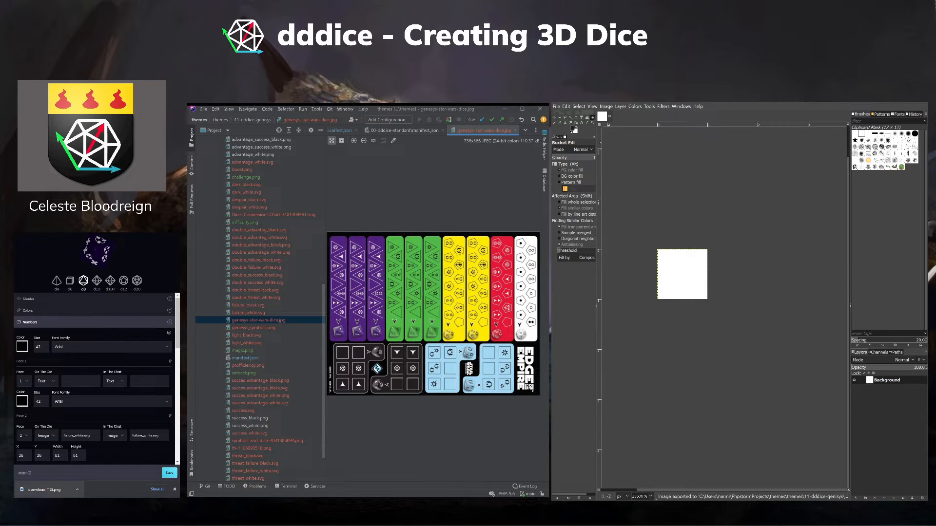
# Refill the image with the black and the light blue of the reference dice, exporting the textures to the 11-dddice-genesys folder.
pyautogui.click(674, 264)
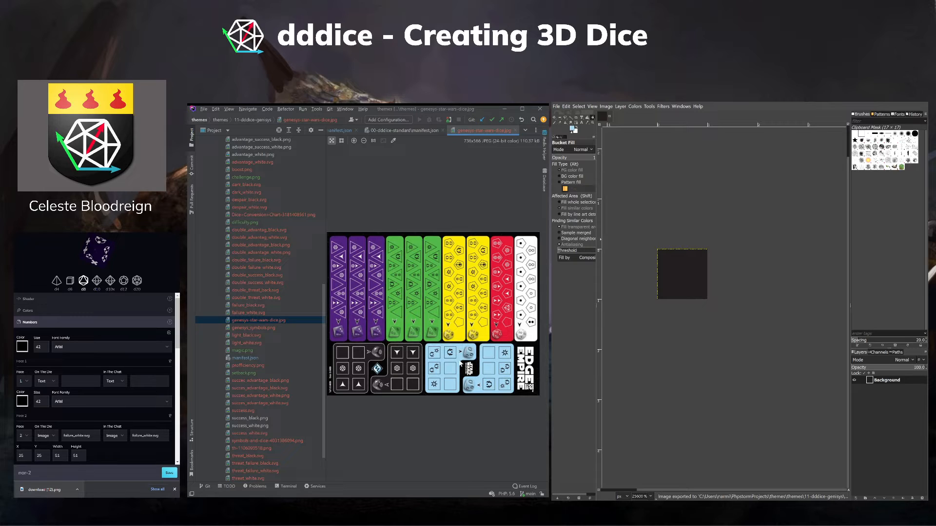
pyautogui.click(677, 277)
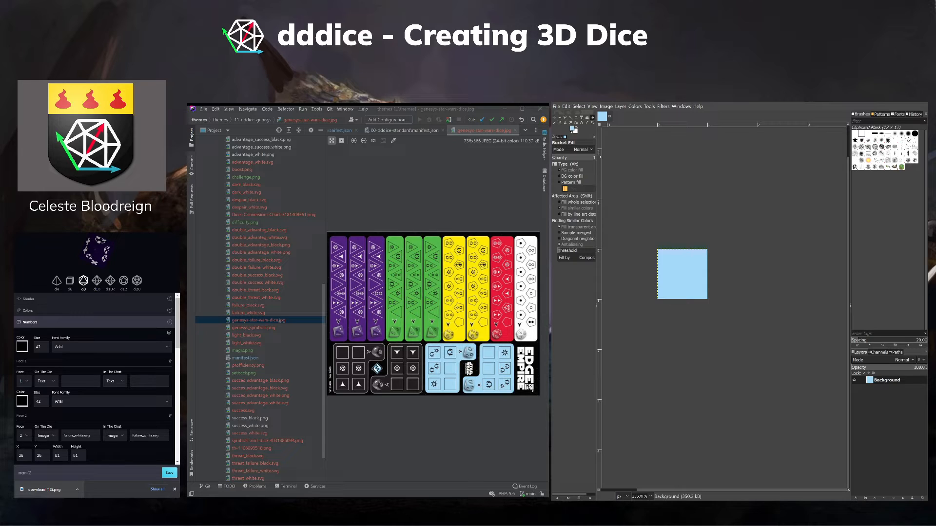
pyautogui.hotkey('ctrl', 'e')
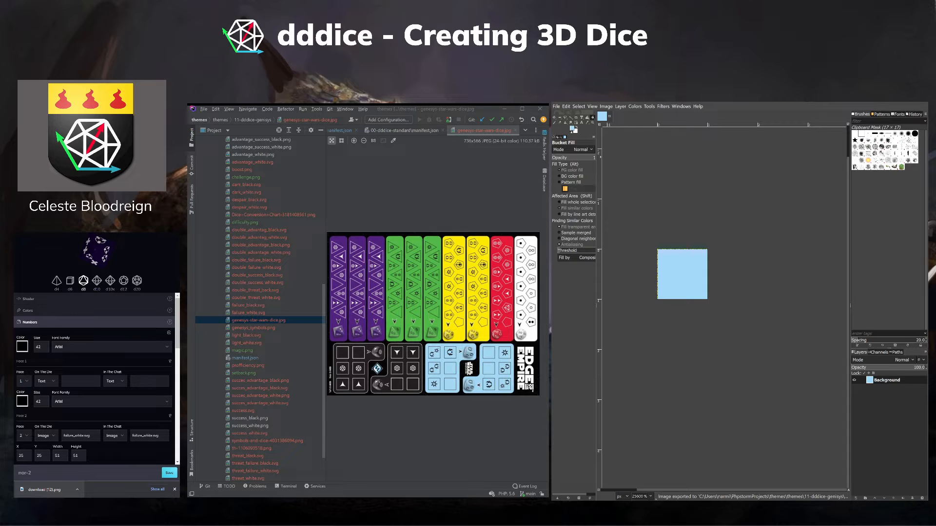
# Switch to PhpStorm, open the Genesys theme's manifest.json and expand its textures array.
pyautogui.doubleClick(259, 357)
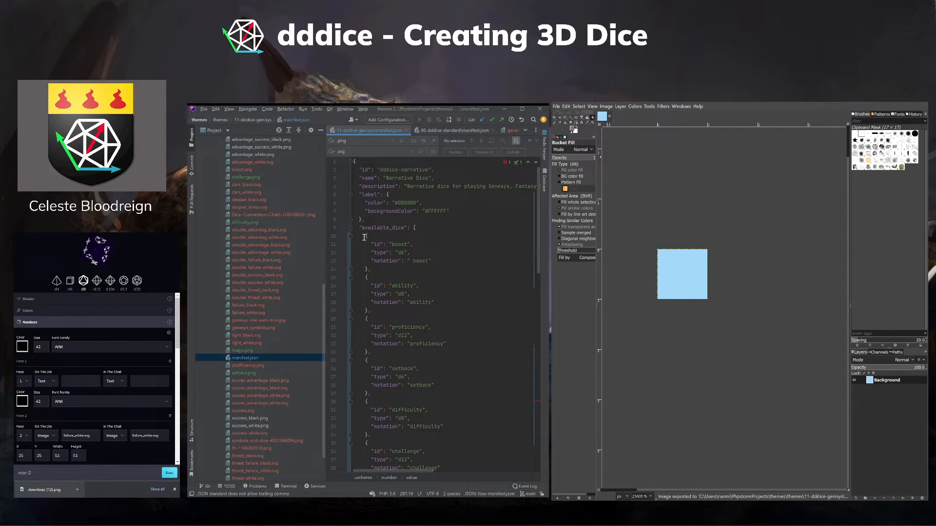
pyautogui.scroll(-15, 370, 254)
pyautogui.scroll(3, 390, 269)
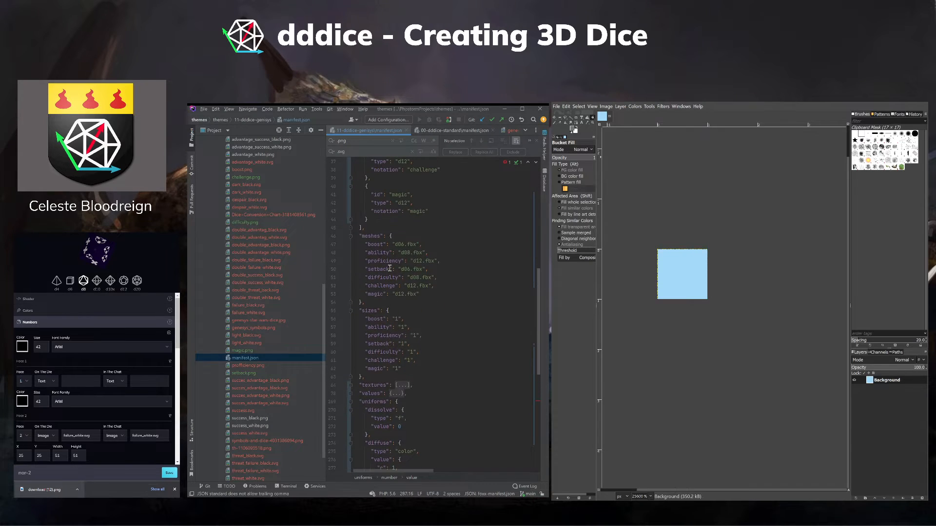
pyautogui.scroll(-4, 380, 333)
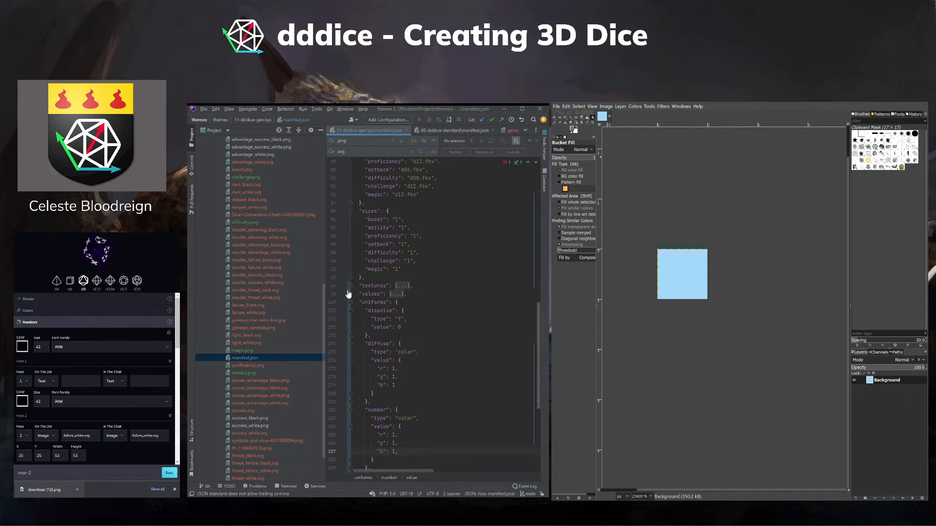
pyautogui.click(352, 286)
pyautogui.click(400, 286)
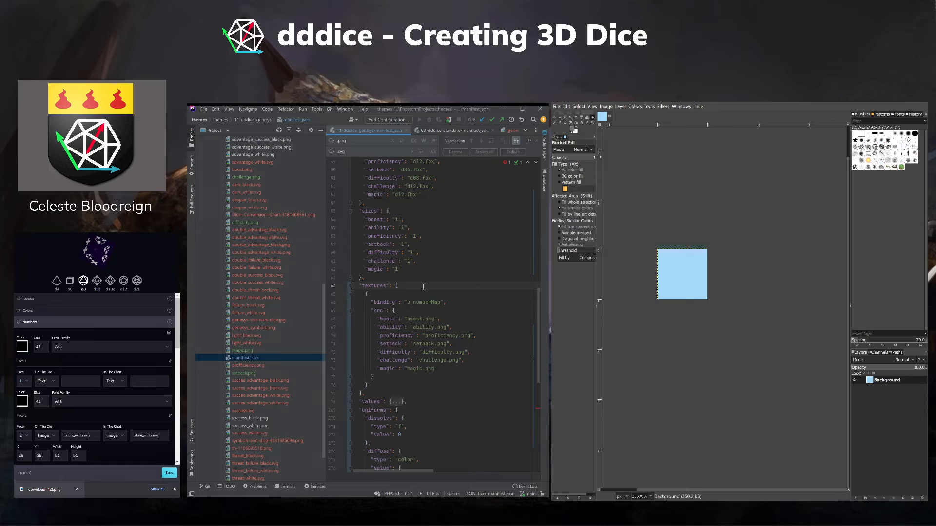
# Add a new texture object ahead of the u_numberMap entry and set its binding to "map".
pyautogui.press('Return')
pyautogui.press('Down')
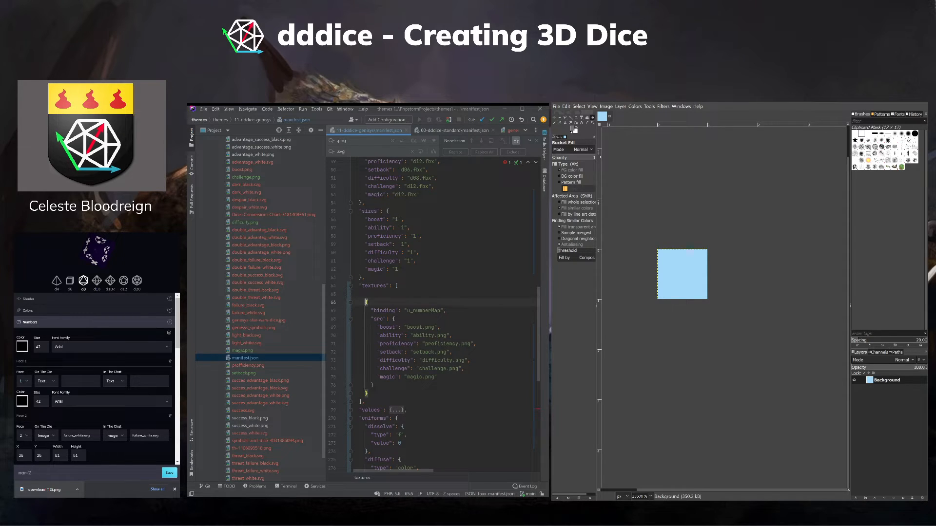
pyautogui.write(',')
pyautogui.press('Up')
pyautogui.write('{')
pyautogui.press('Return')
pyautogui.write('"b')
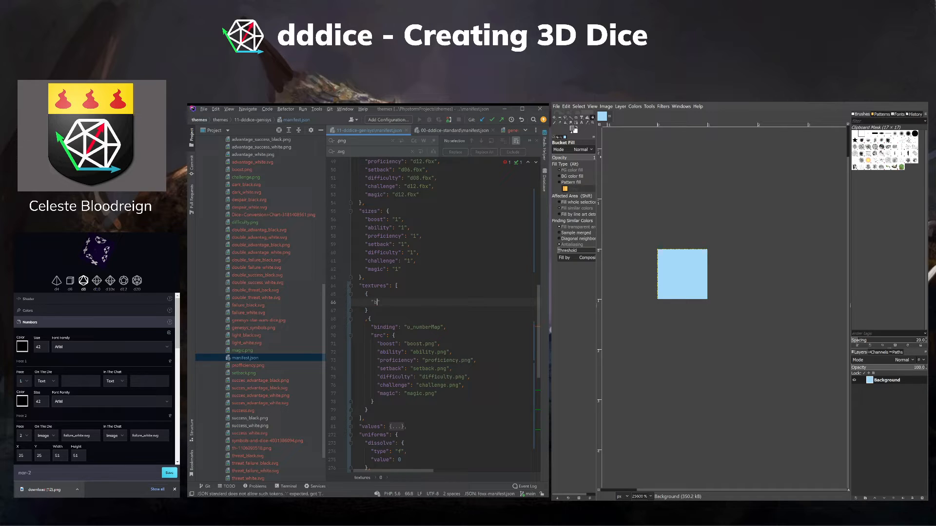
pyautogui.write('inding": "')
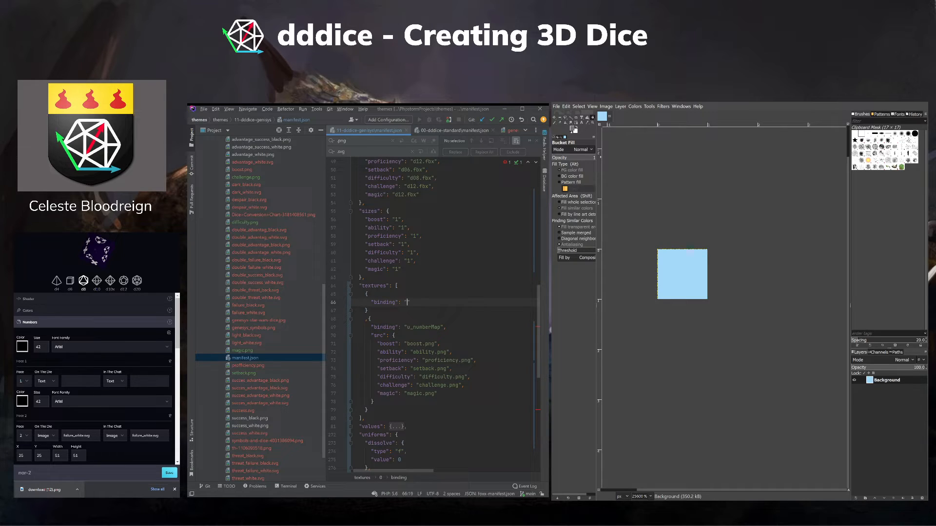
pyautogui.write('map",')
pyautogui.press('Return')
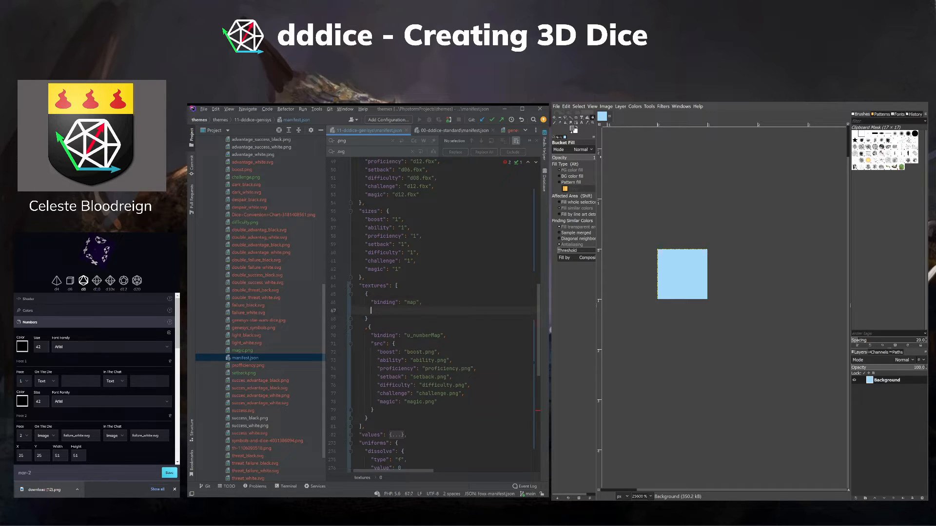
# Give the map texture a src object containing a copy of the u_numberMap entry's list of dice images.
pyautogui.write('src"')
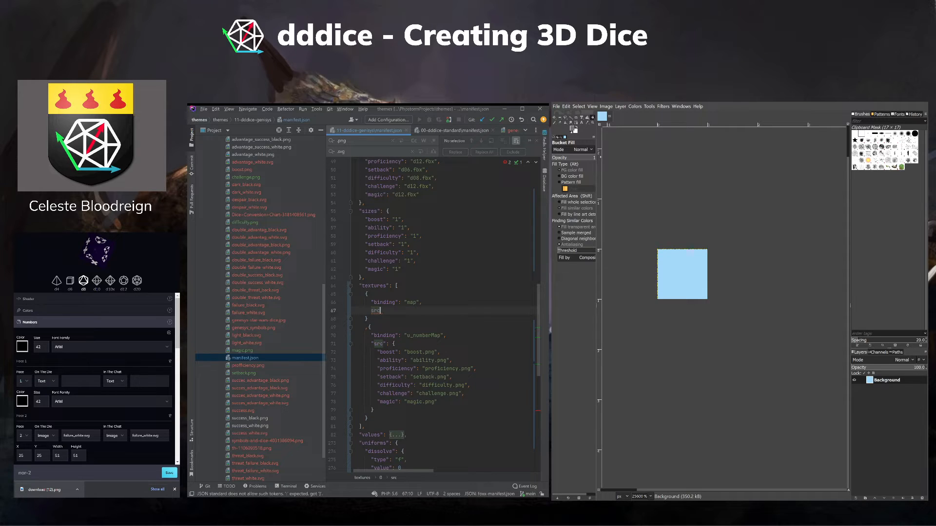
pyautogui.write(': {')
pyautogui.press('Return')
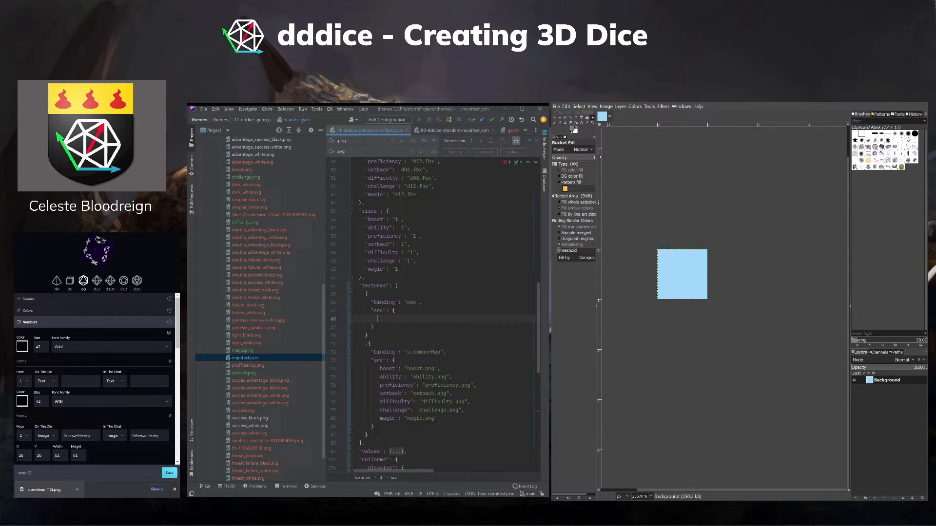
pyautogui.moveTo(438, 418); pyautogui.dragTo(331, 371)
pyautogui.hotkey('ctrl', 'c')
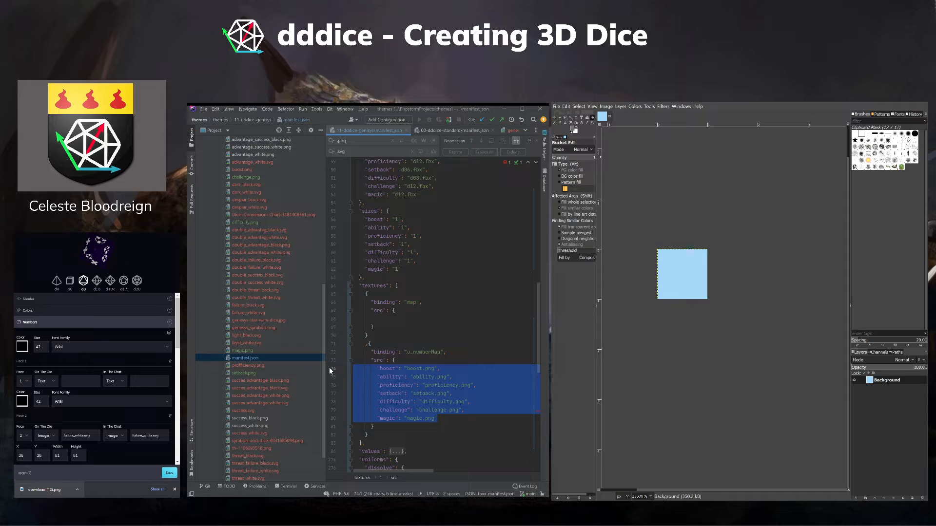
pyautogui.click(401, 320)
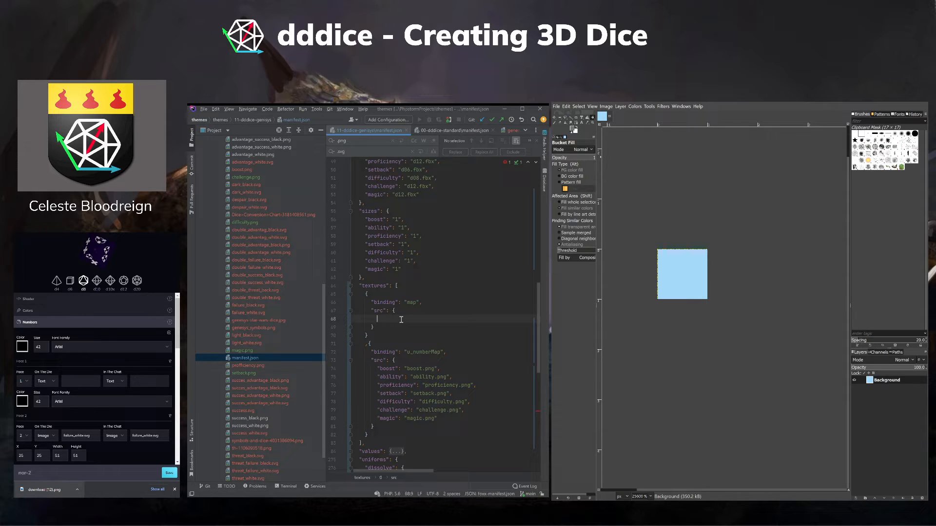
pyautogui.hotkey('ctrl', 'v')
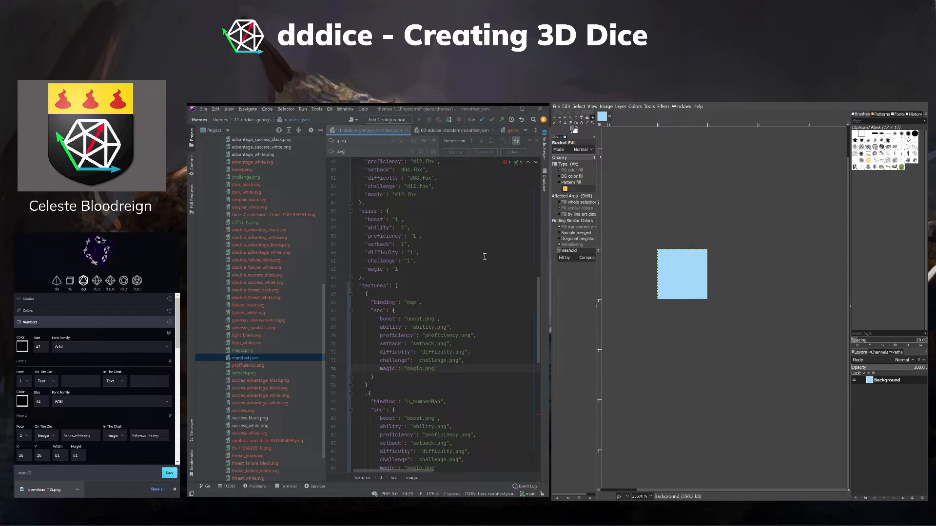
# Maximize the editor window and show genesys-star-wars-dice.jpg in a split beside the Genesys manifest.json.
pyautogui.click(522, 109)
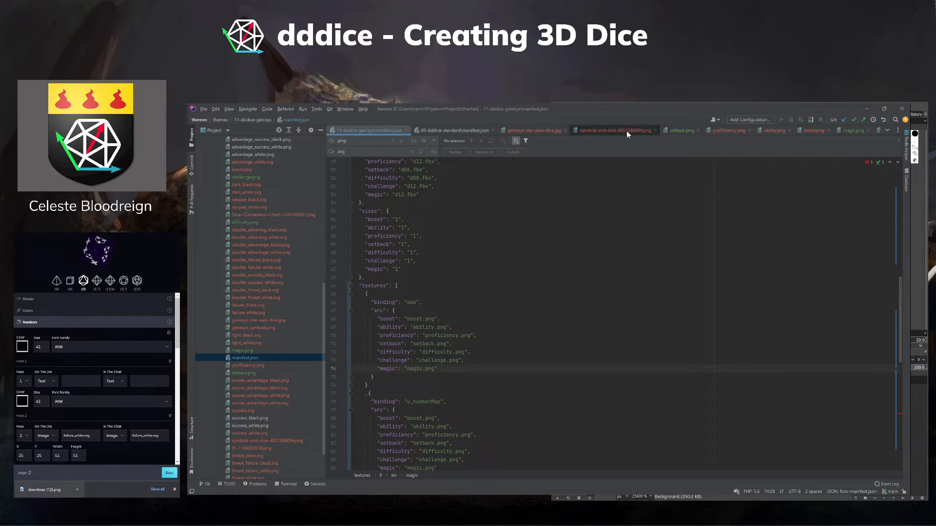
pyautogui.click(618, 130)
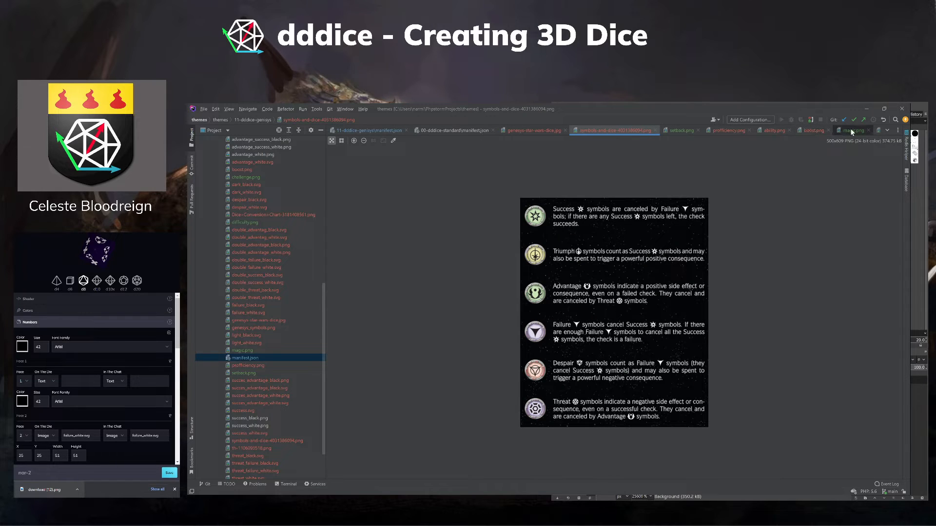
pyautogui.click(257, 215)
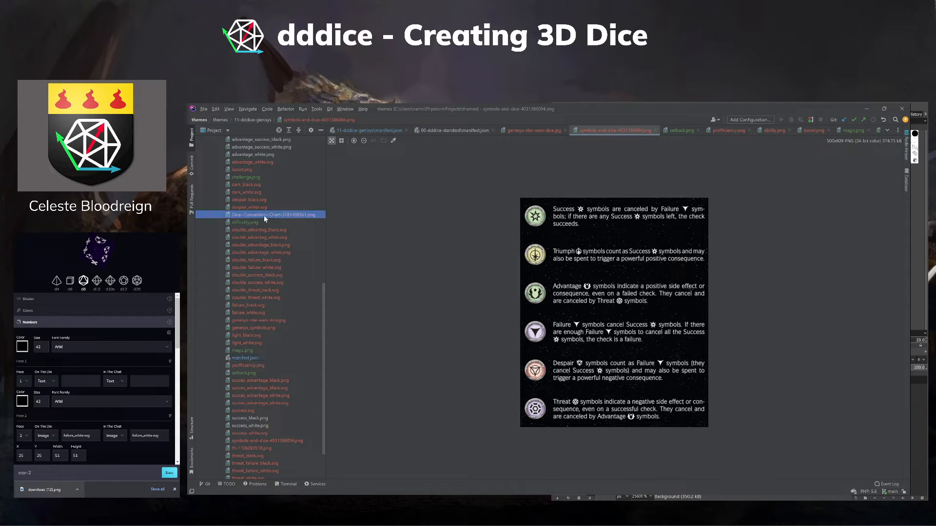
pyautogui.doubleClick(274, 319)
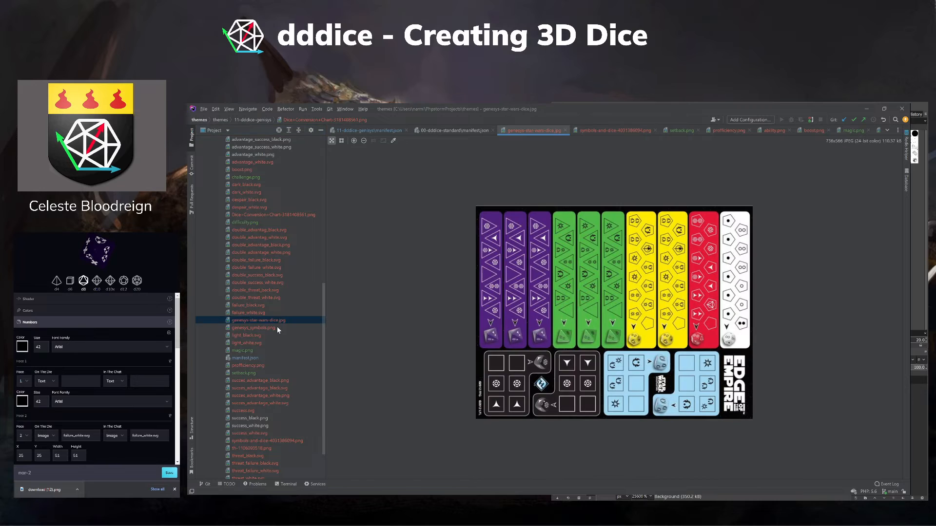
pyautogui.moveTo(534, 130); pyautogui.dragTo(886, 209)
pyautogui.click(412, 256)
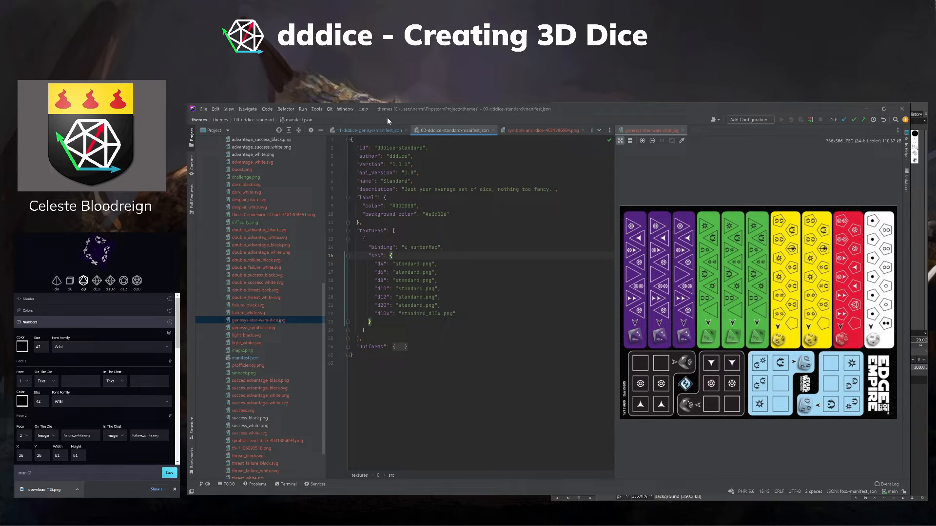
pyautogui.click(380, 131)
pyautogui.scroll(-1, 472, 298)
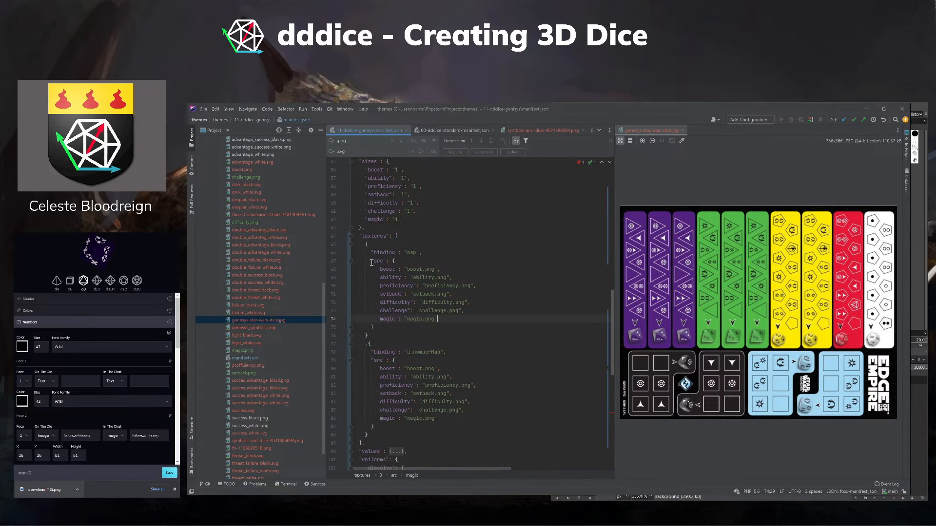
# In the map texture's src, set boost to blue.png, ability to green.png and proficiency to yellow.png.
pyautogui.doubleClick(388, 269)
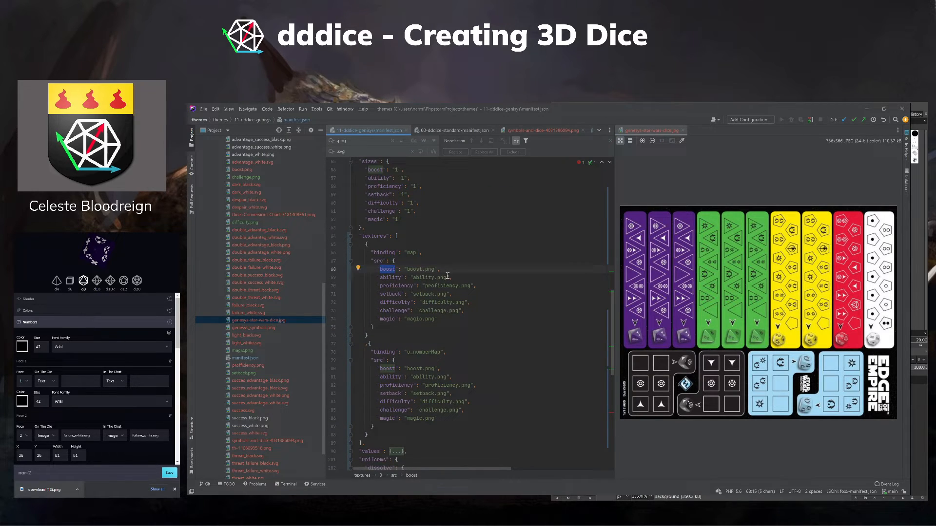
pyautogui.doubleClick(414, 269)
pyautogui.write('blue')
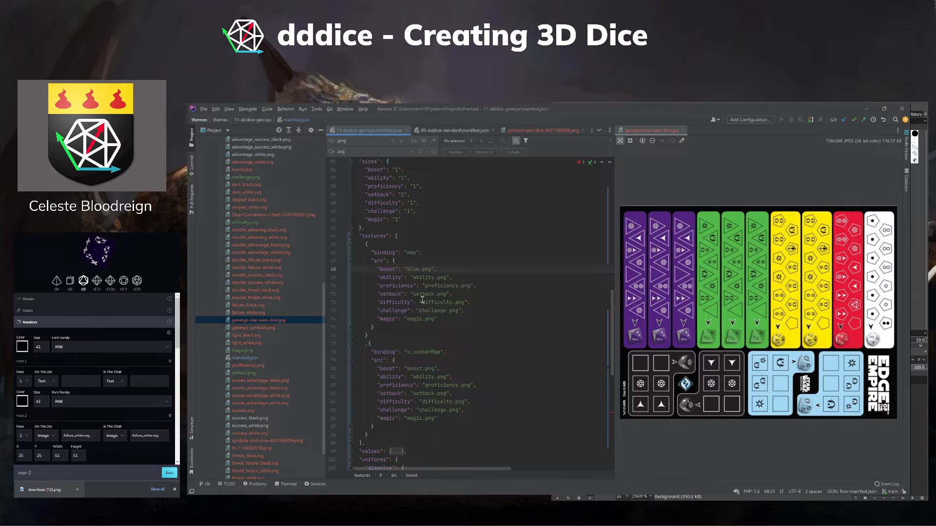
pyautogui.doubleClick(419, 278)
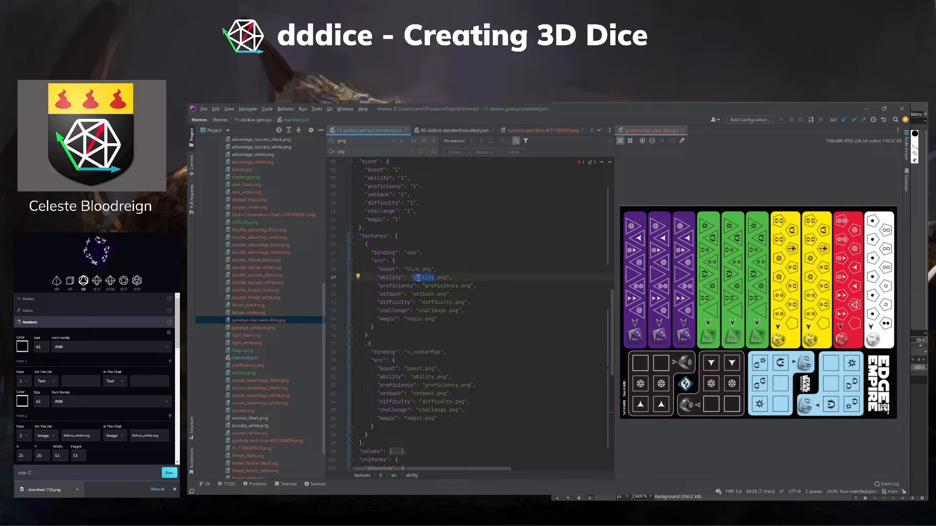
pyautogui.write('green')
pyautogui.doubleClick(433, 286)
pyautogui.write('y')
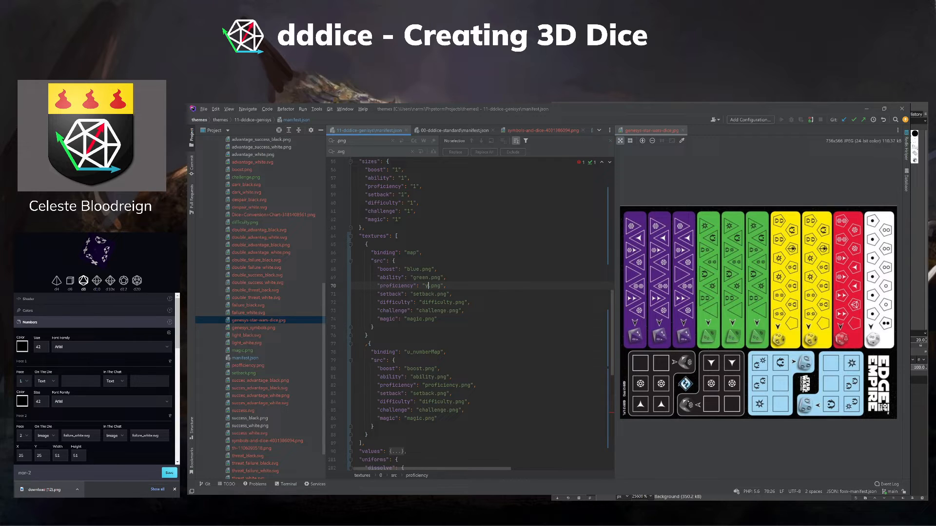
pyautogui.write('ellow')
# In the map texture's src, set setback to black.png, difficulty to purple.png, challenge to red.png and magic to white.png.
pyautogui.doubleClick(417, 294)
pyautogui.write('balc')
pyautogui.press('BackSpace')
pyautogui.press('BackSpace')
pyautogui.press('BackSpace')
pyautogui.press('BackSpace')
pyautogui.write('black')
pyautogui.doubleClick(430, 302)
pyautogui.write('purple')
pyautogui.doubleClick(428, 311)
pyautogui.write('red')
pyautogui.doubleClick(413, 319)
pyautogui.write('white')
pyautogui.click(481, 336)
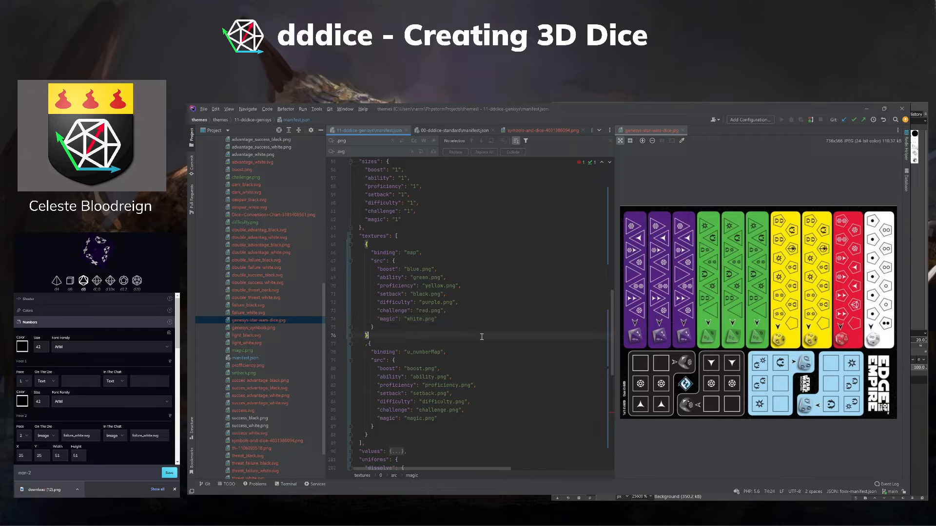
# Replace the dddice prefix of the theme's id in the manifest with the author's username.
pyautogui.scroll(15, 482, 337)
pyautogui.scroll(3, 481, 337)
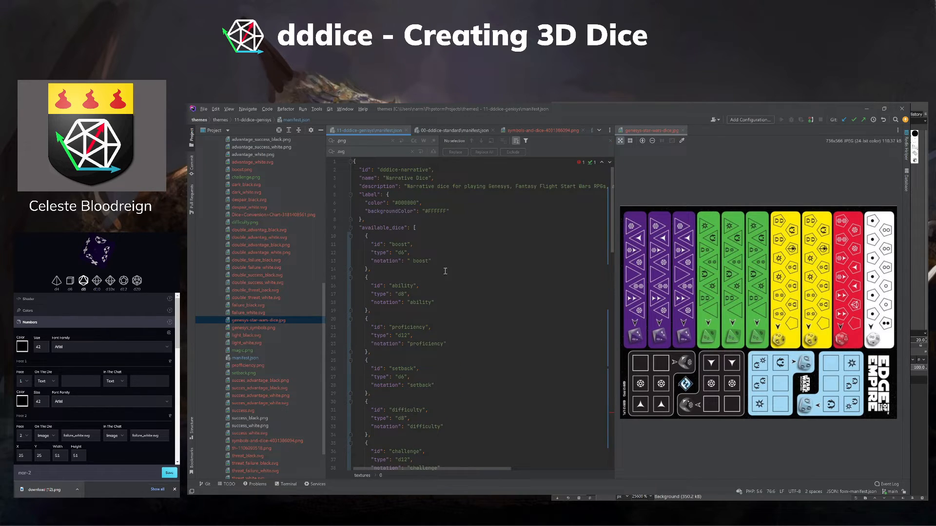
pyautogui.doubleClick(387, 169)
pyautogui.write('cbloodreing')
pyautogui.press('BackSpace')
pyautogui.press('BackSpace')
pyautogui.press('BackSpace')
pyautogui.press('BackSpace')
pyautogui.press('BackSpace')
pyautogui.press('BackSpace')
pyautogui.write('dreign')
# Add a version property with the value "1.0.0-rc.1" below the theme's id.
pyautogui.click(463, 170)
pyautogui.press('Return')
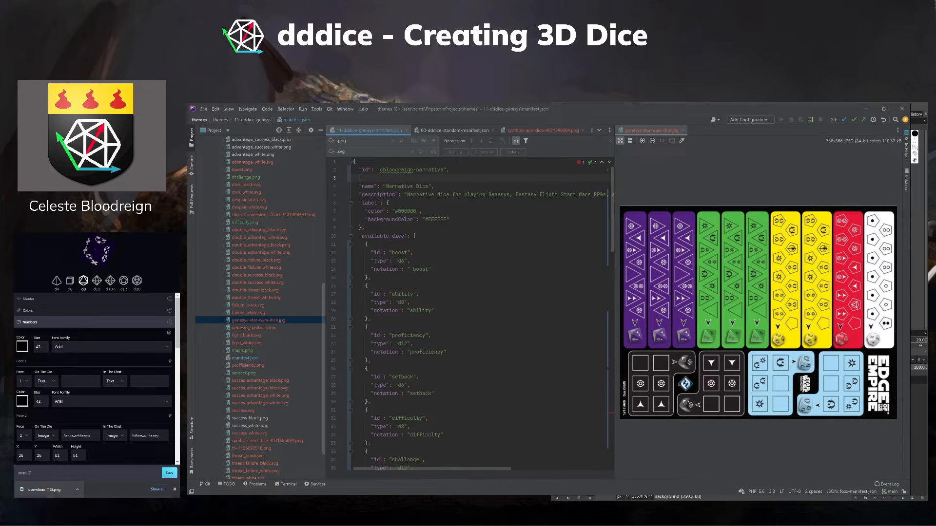
pyautogui.write('"version": 1.0.0-rc.')
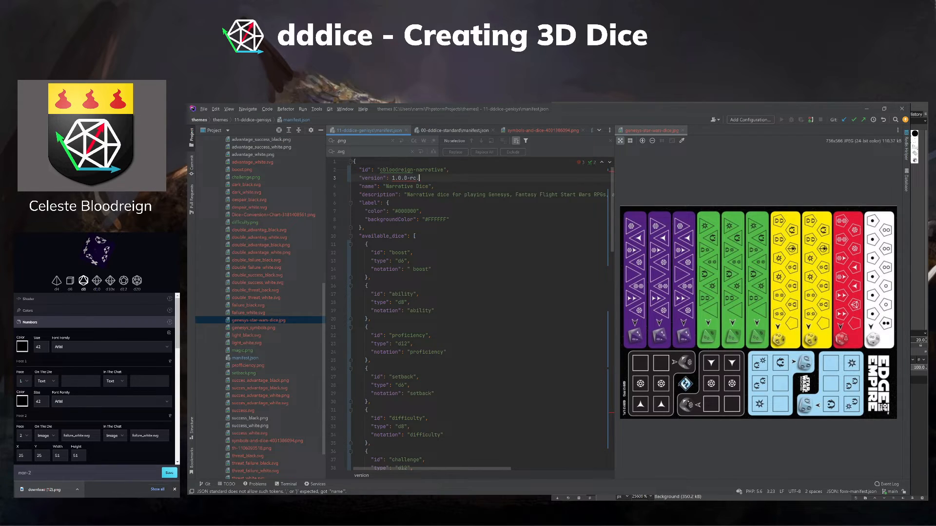
pyautogui.write('1')
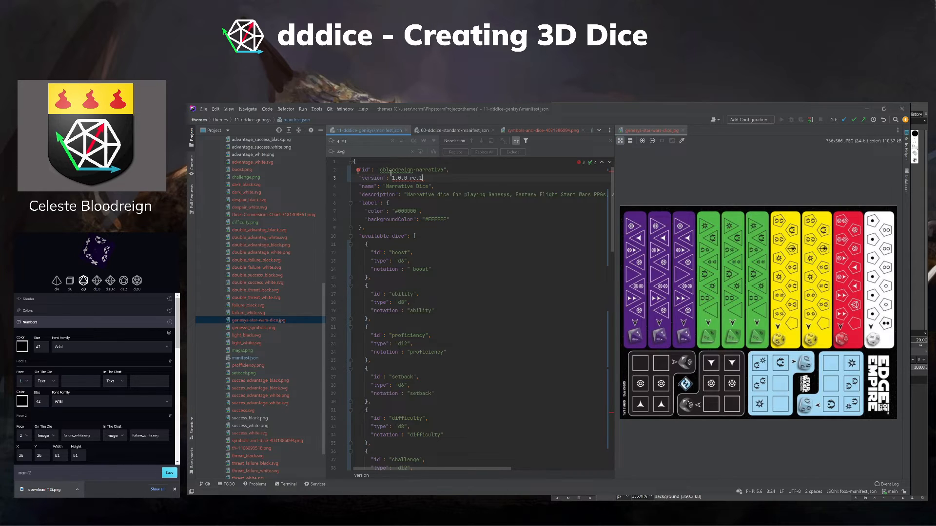
pyautogui.moveTo(393, 178); pyautogui.dragTo(424, 178)
pyautogui.write('"')
pyautogui.click(430, 178)
pyautogui.write(',')
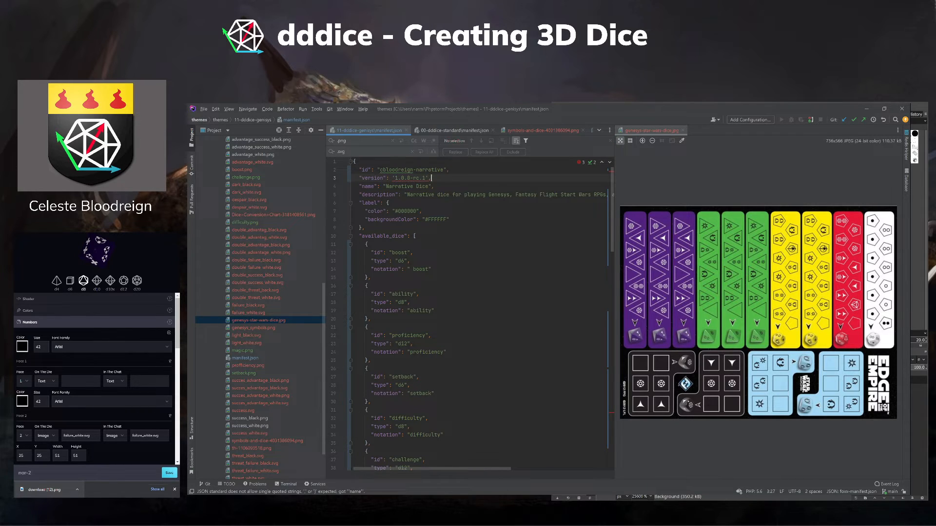
# Reformat the manifest code and change the quotes around the version value 1.0.0-rc.1 to double quotes.
pyautogui.press('Return')
pyautogui.hotkey('ctrl', 'alt', 'l')
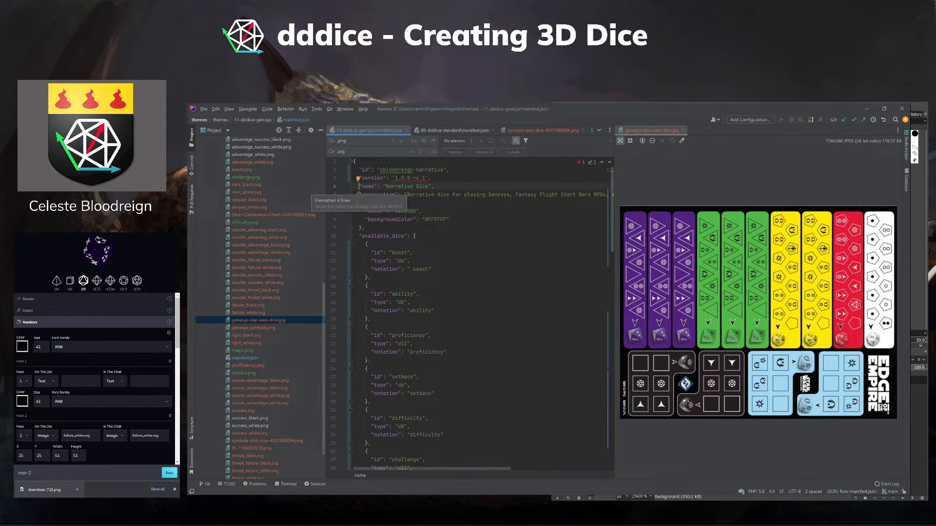
pyautogui.click(396, 178)
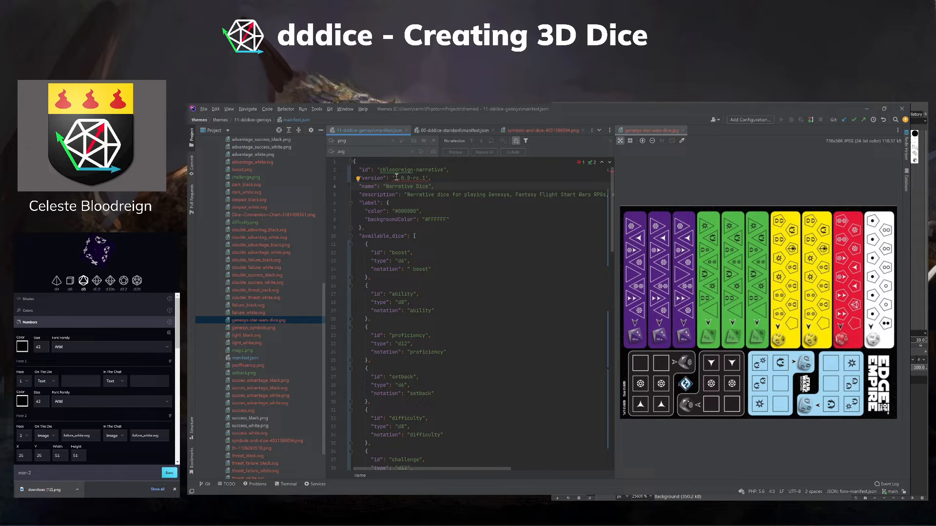
pyautogui.press('BackSpace')
pyautogui.write('"')
pyautogui.click(430, 178)
pyautogui.press('BackSpace')
pyautogui.press('BackSpace')
pyautogui.write('",')
# Add an api_version property with the value "1.0" below the version, matching the format used in the dddice standard manifest.
pyautogui.press('Return')
pyautogui.write('"api')
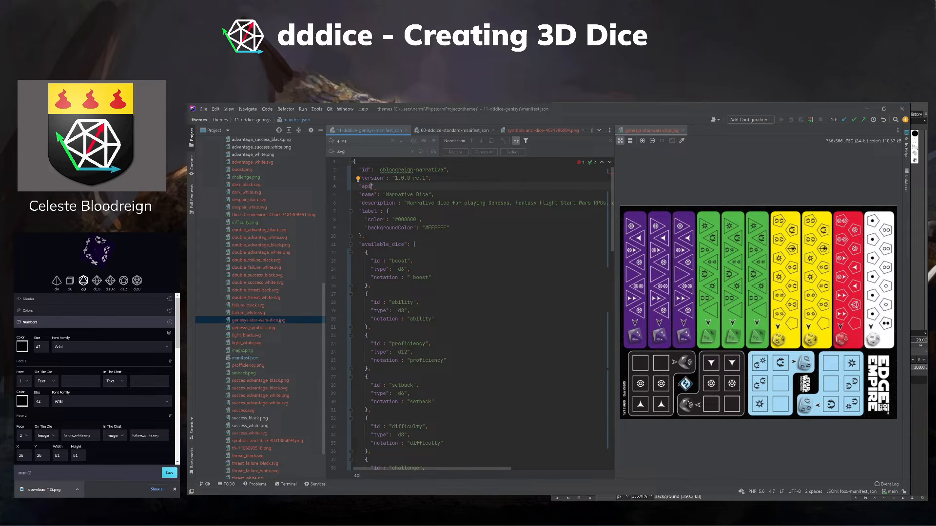
pyautogui.write('_version": 1,')
pyautogui.click(439, 130)
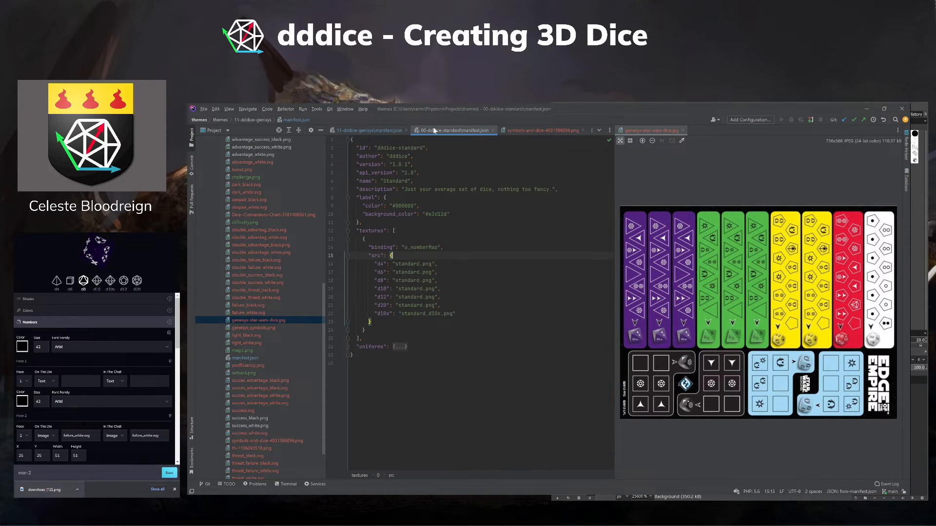
pyautogui.click(372, 130)
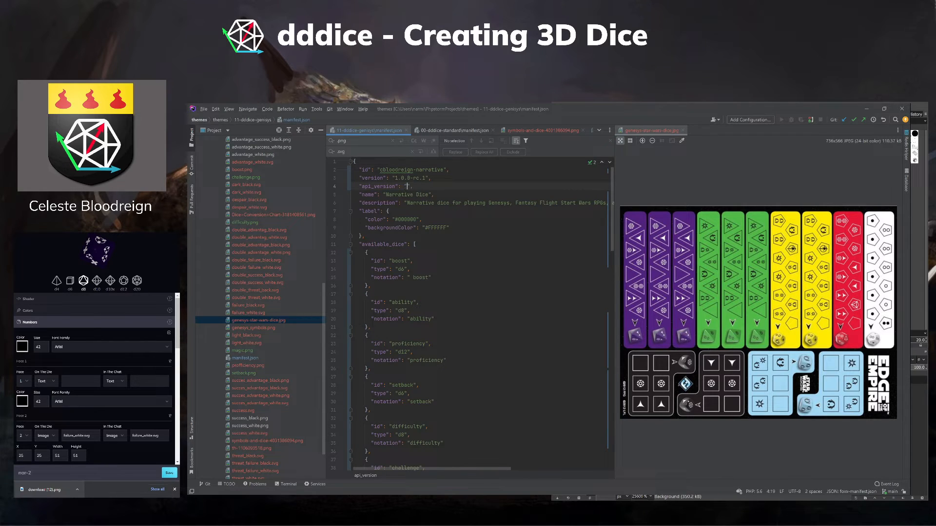
pyautogui.write('1.0')
# Review the manifest from its id and version properties through the sizes and textures to the uniforms at its end.
pyautogui.moveTo(422, 186); pyautogui.dragTo(329, 180)
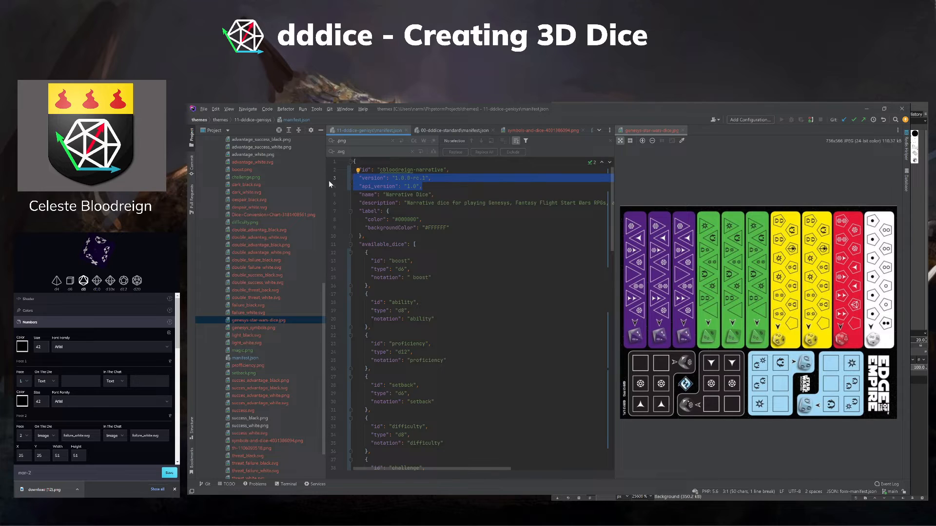
pyautogui.doubleClick(396, 170)
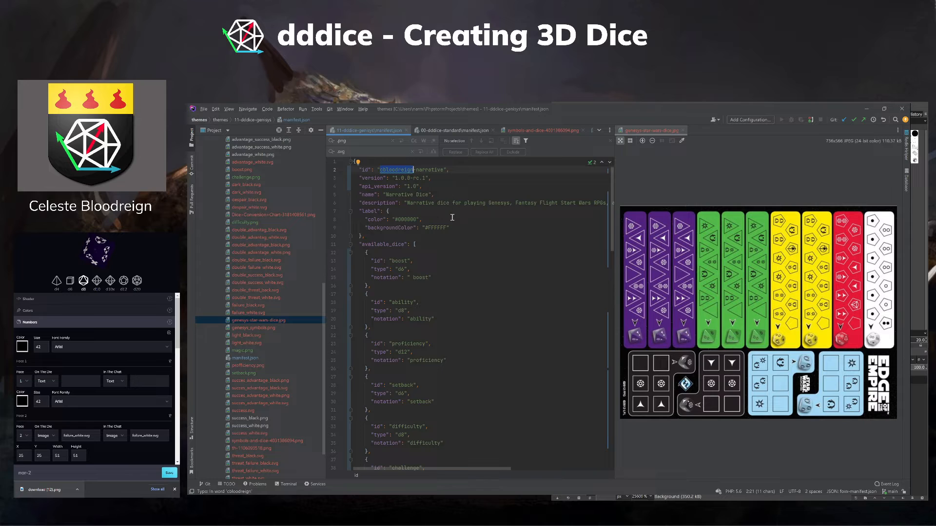
pyautogui.scroll(-20, 452, 220)
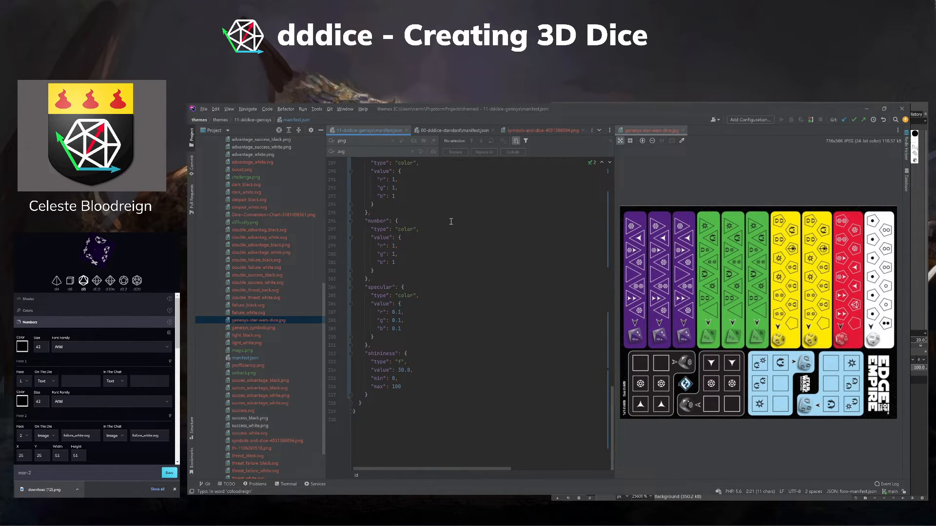
pyautogui.scroll(20, 451, 222)
pyautogui.scroll(-4, 456, 236)
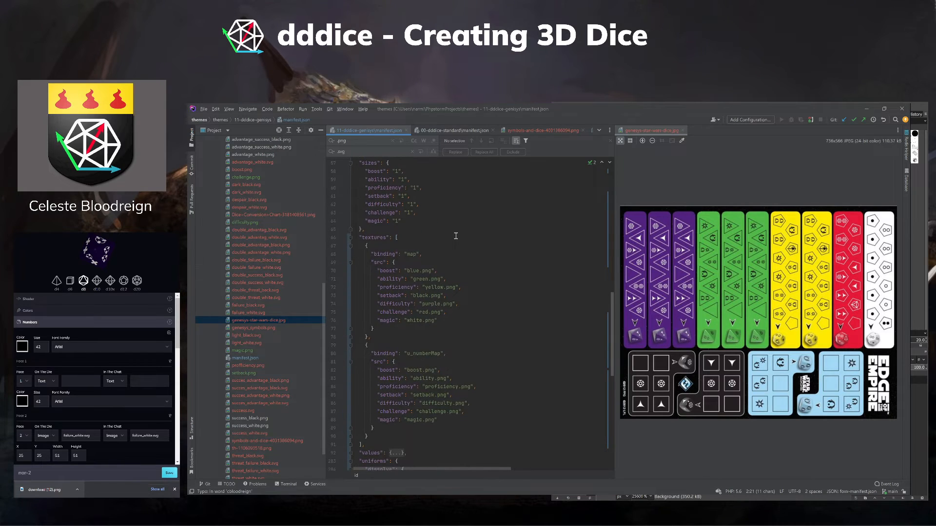
pyautogui.scroll(-6, 455, 236)
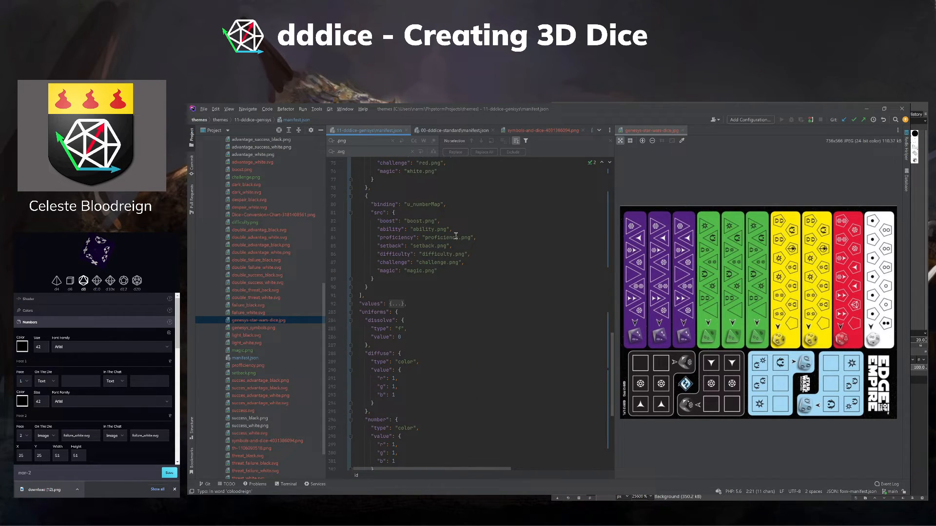
pyautogui.scroll(-8, 456, 235)
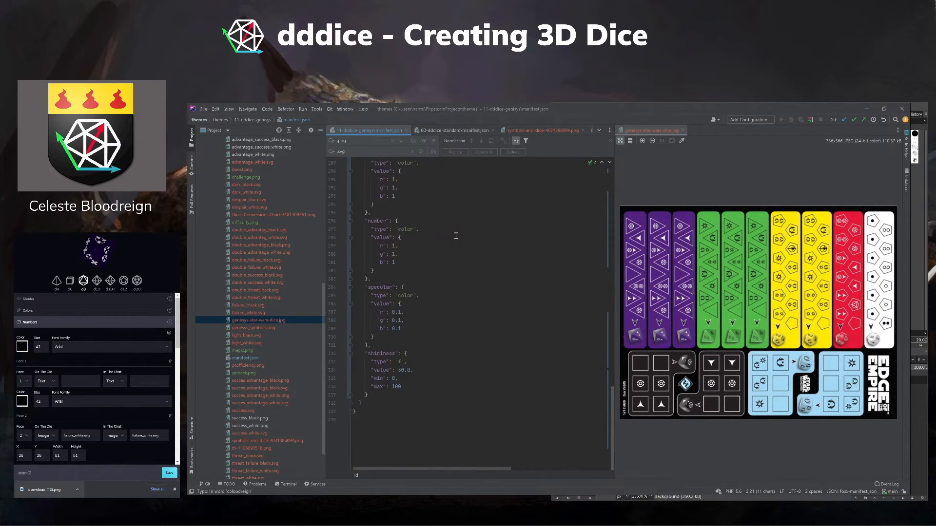
pyautogui.scroll(15, 456, 236)
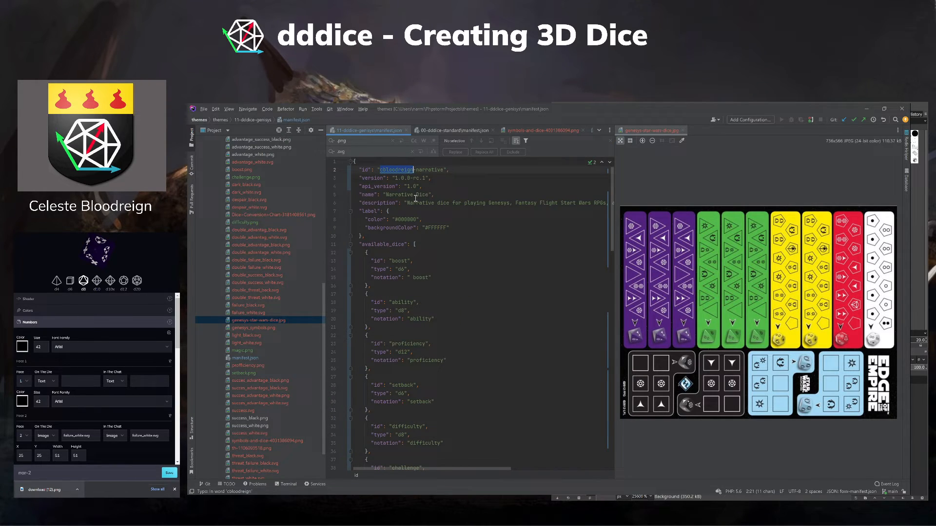
# Expand the manifest's values section and examine the face images listed for the boost and ability dice.
pyautogui.scroll(-8, 426, 240)
pyautogui.scroll(-10, 424, 249)
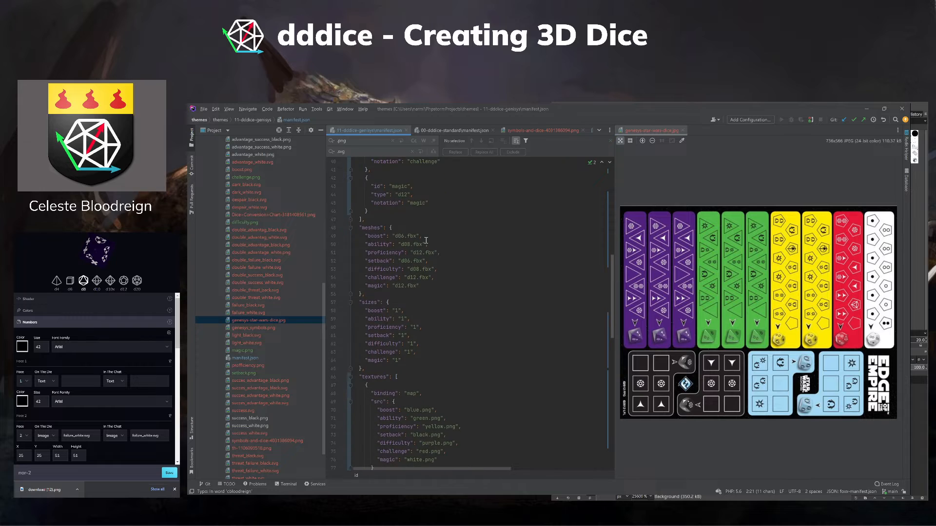
pyautogui.scroll(-6, 419, 265)
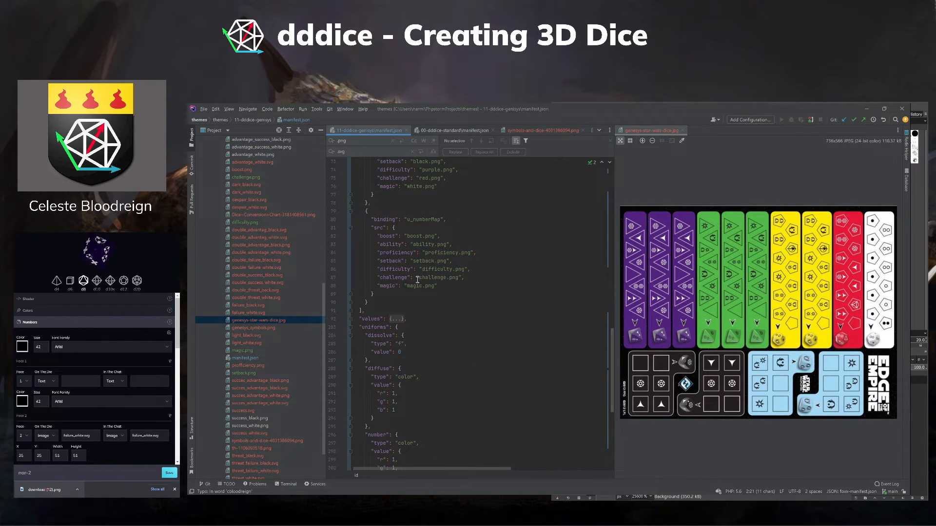
pyautogui.click(350, 319)
pyautogui.scroll(-1, 448, 317)
pyautogui.scroll(-4, 447, 317)
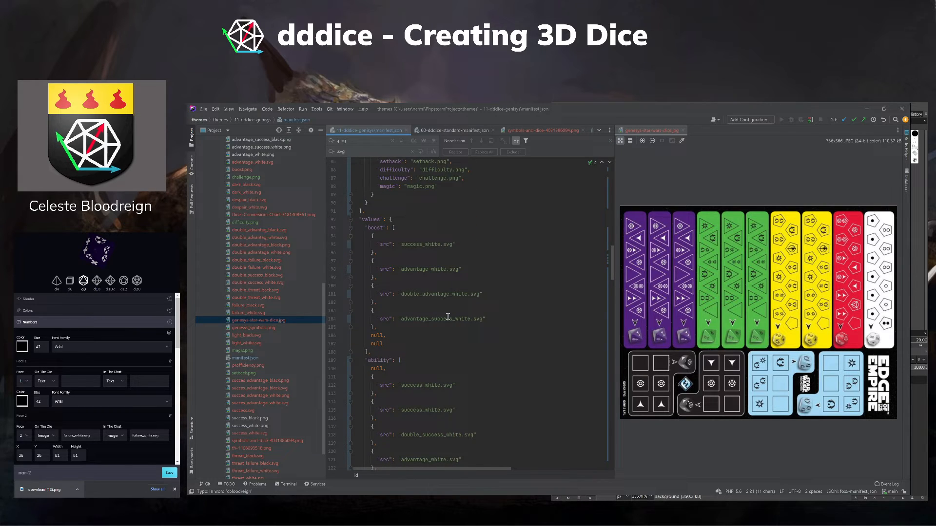
pyautogui.scroll(2, 431, 285)
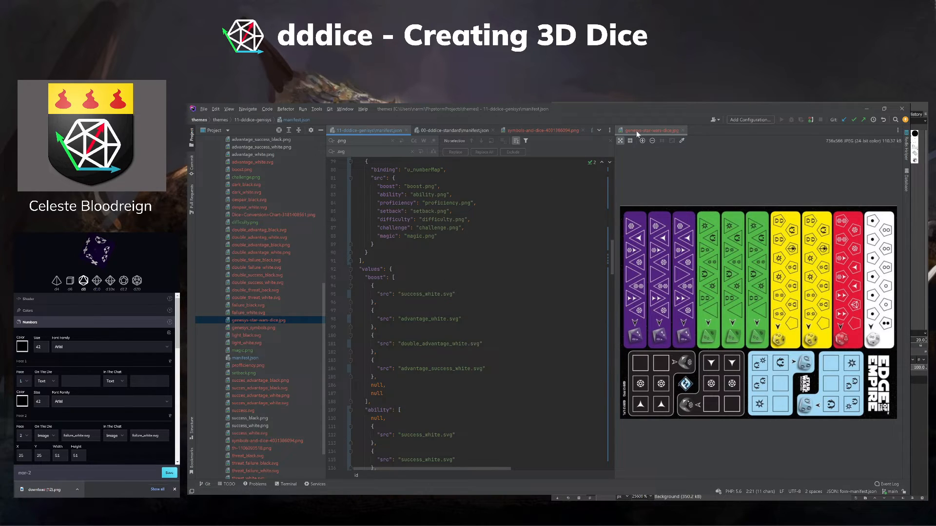
# Move the genesys-star-wars-dice.jpg preview into the manifest's editor group and fit the code editor window beside GIMP.
pyautogui.moveTo(636, 130); pyautogui.dragTo(526, 132)
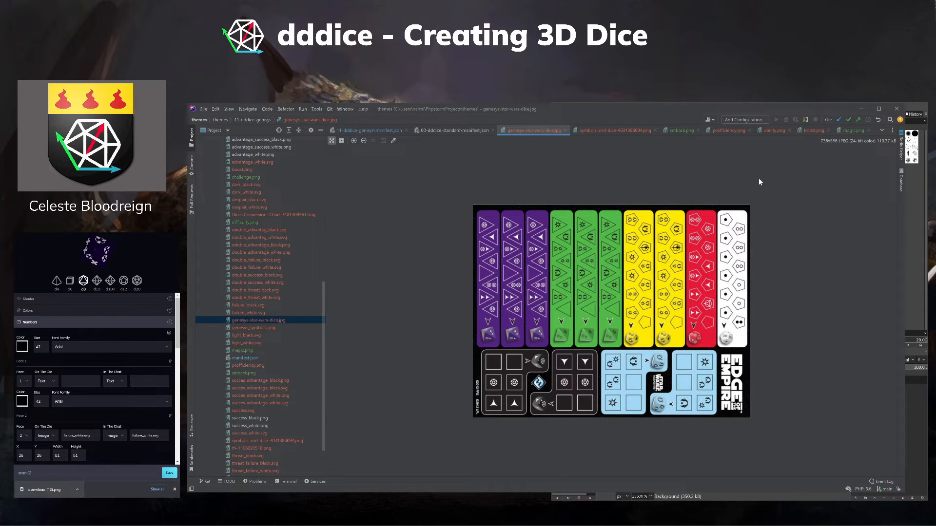
pyautogui.press('super+Left')
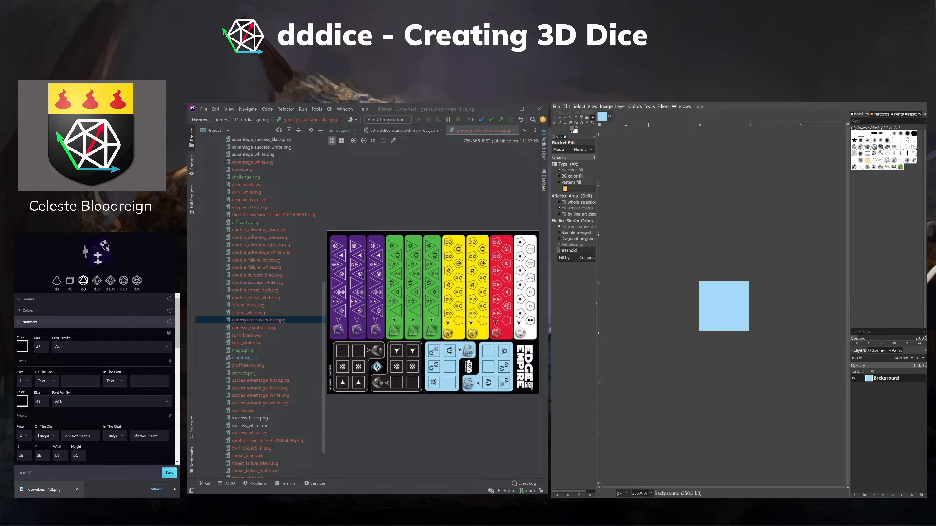
pyautogui.scroll(3, 260, 306)
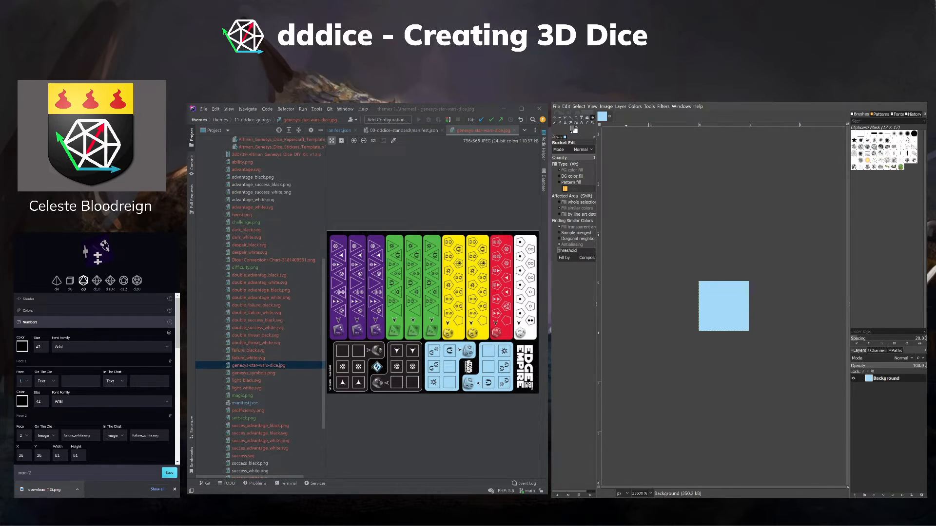
# Find the setback texture named in the manifest, open setback.png as its own image in GIMP, and export it with inverted colors.
pyautogui.click(340, 130)
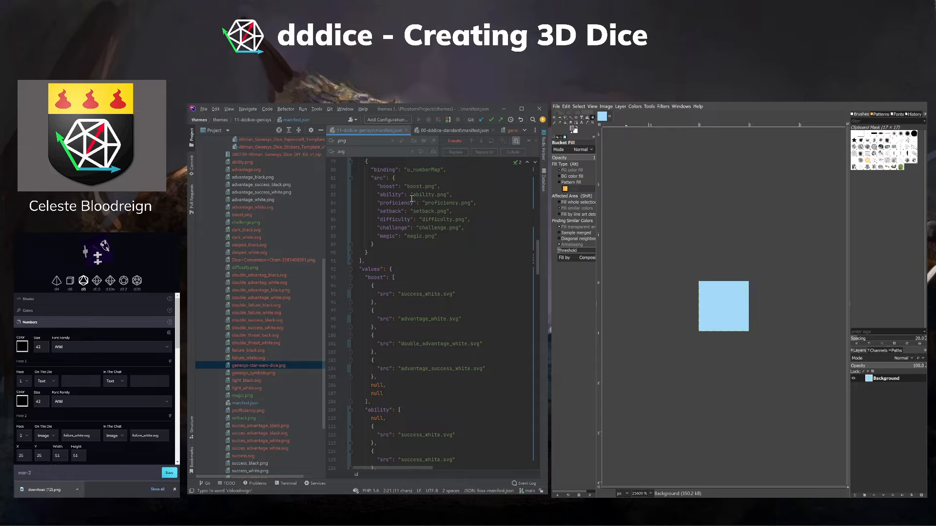
pyautogui.scroll(2, 411, 198)
pyautogui.doubleClick(394, 259)
pyautogui.scroll(4, 394, 261)
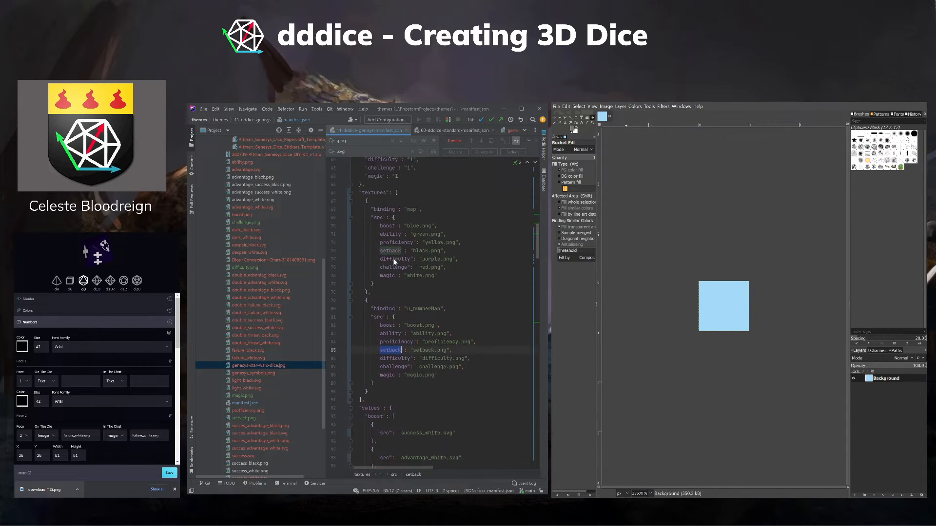
pyautogui.scroll(12, 395, 261)
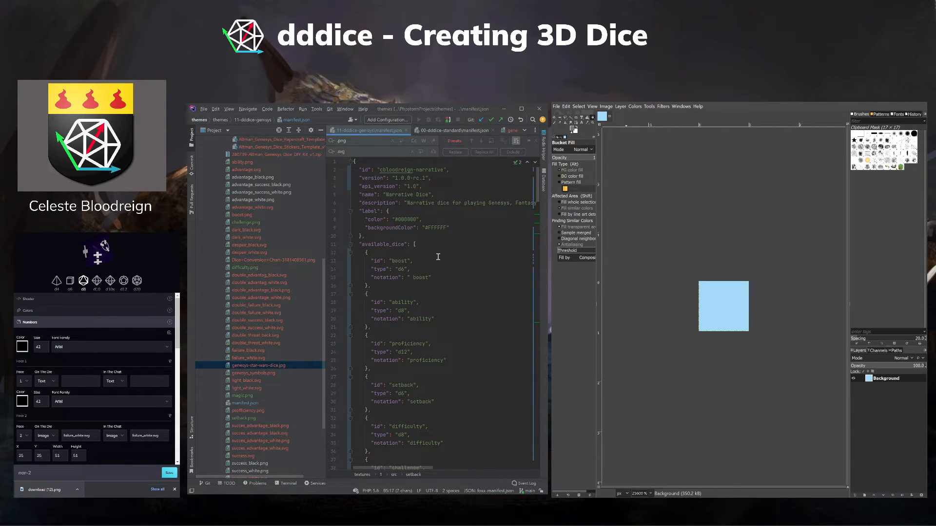
pyautogui.scroll(-4, 438, 257)
pyautogui.click(246, 231)
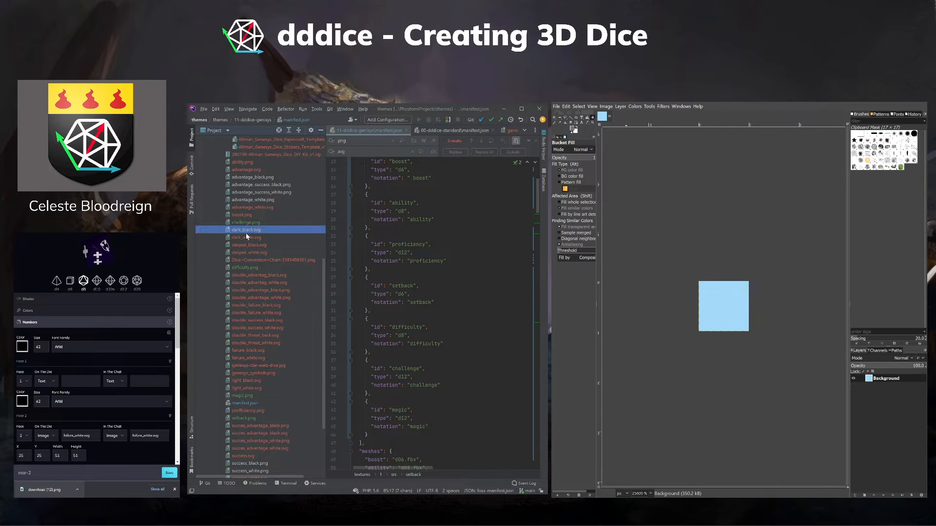
pyautogui.scroll(-3, 249, 275)
pyautogui.click(246, 350)
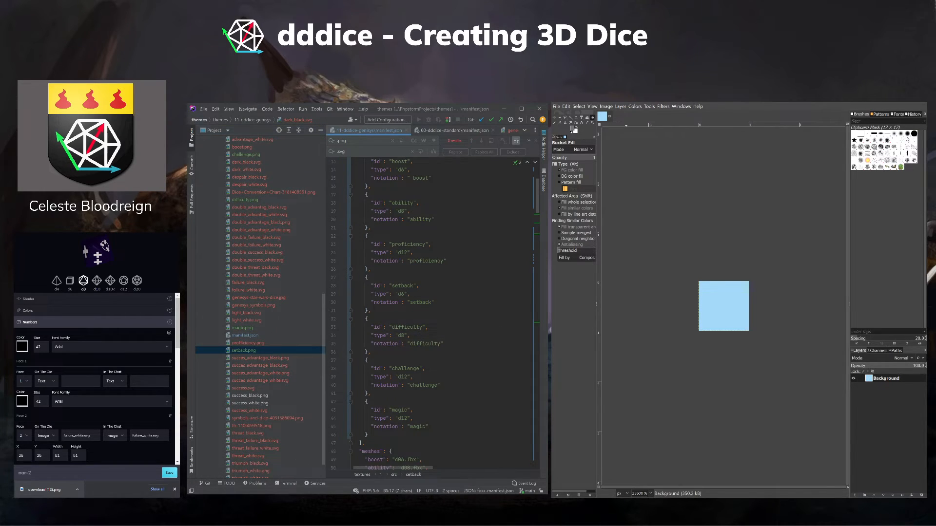
pyautogui.click(556, 106)
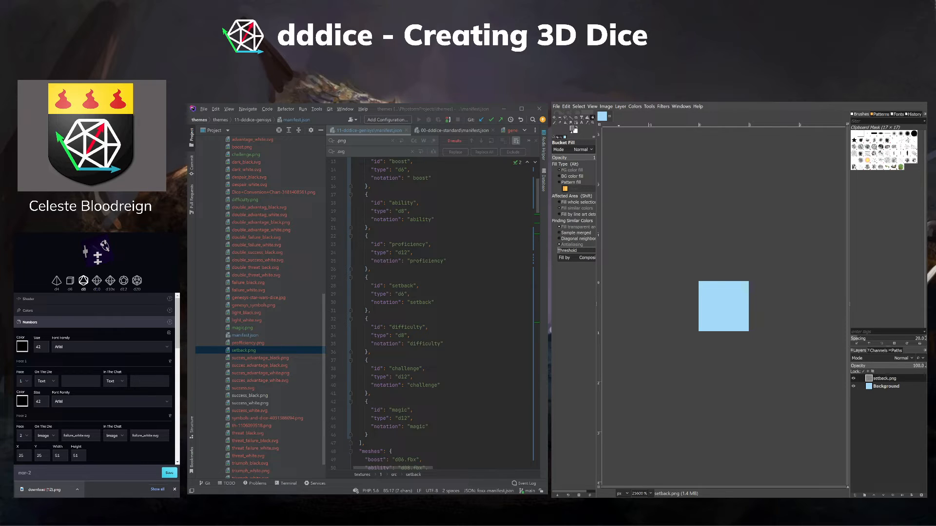
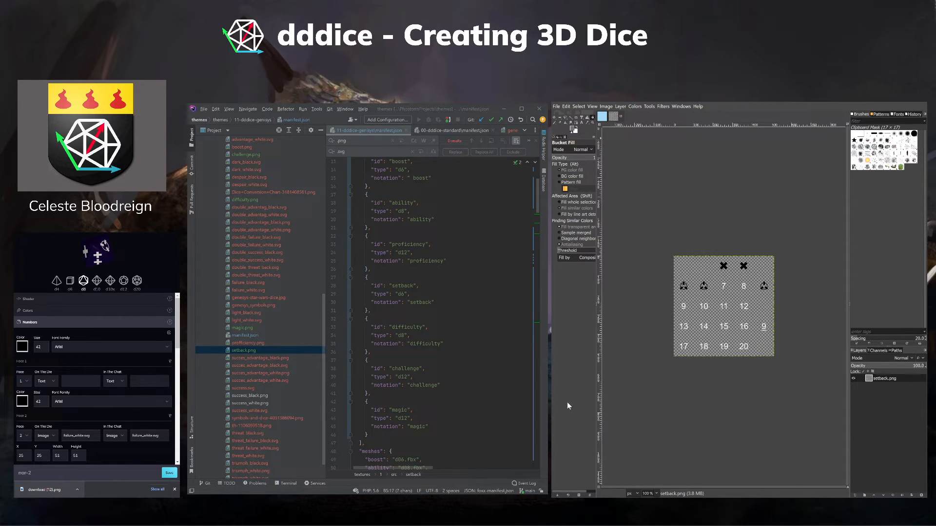
pyautogui.click(559, 109)
pyautogui.click(586, 211)
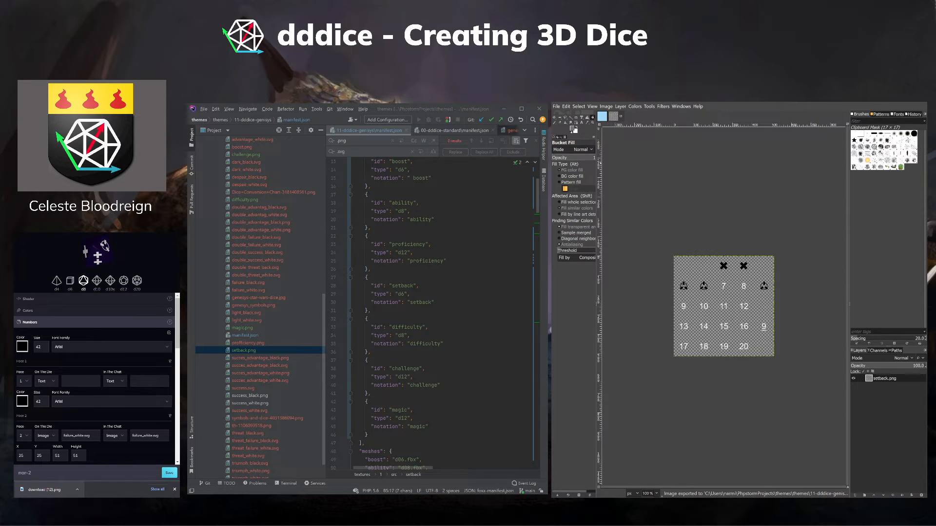
# Open boost.png from the theme folder in GIMP, invert its colors so the symbols are black, and export it.
pyautogui.click(511, 131)
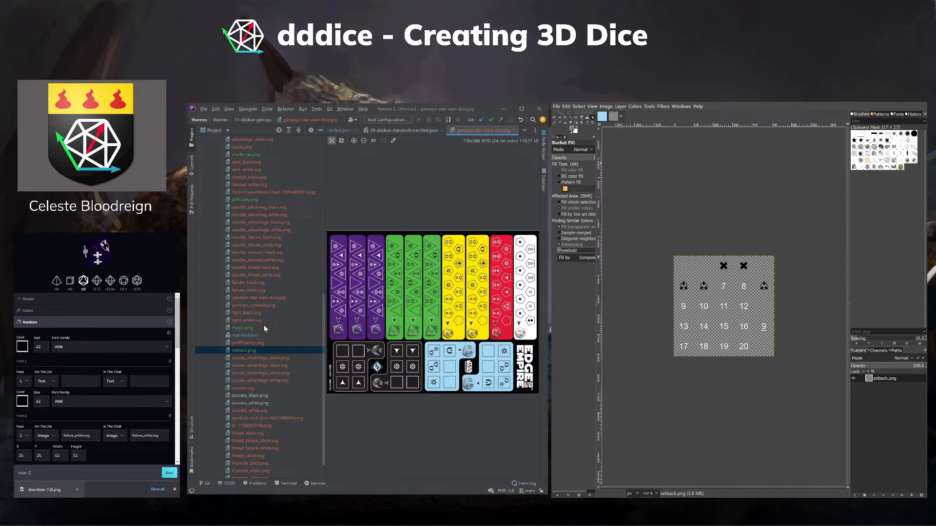
pyautogui.scroll(4, 264, 325)
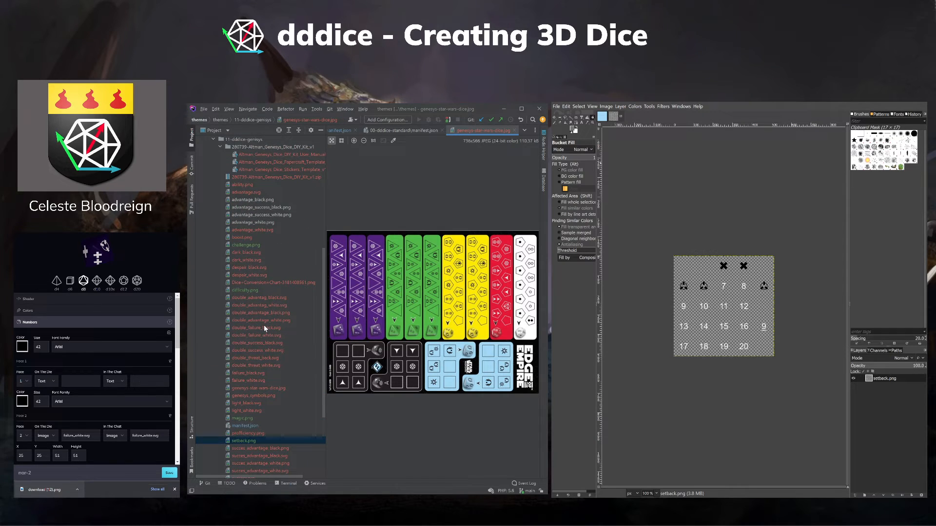
pyautogui.click(242, 186)
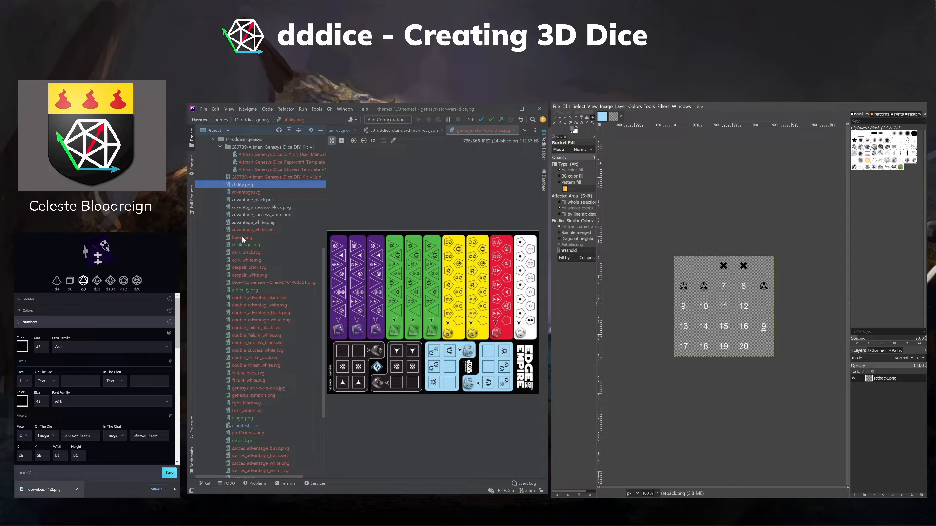
pyautogui.hotkey('alt', 'Tab')
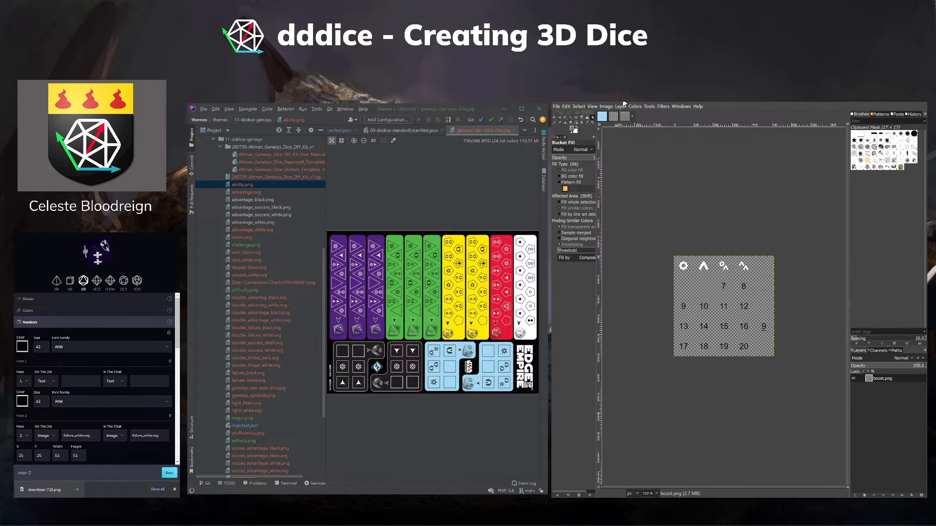
pyautogui.click(634, 107)
pyautogui.click(645, 207)
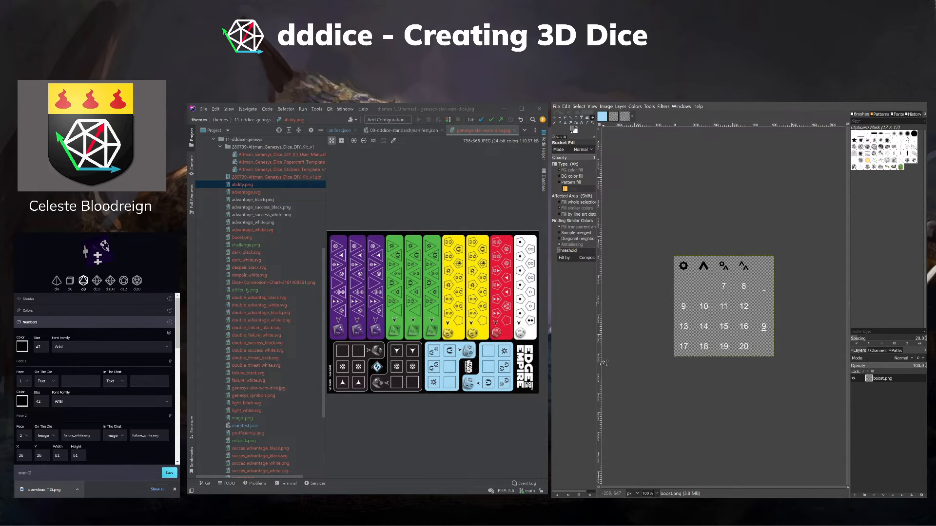
pyautogui.click(575, 200)
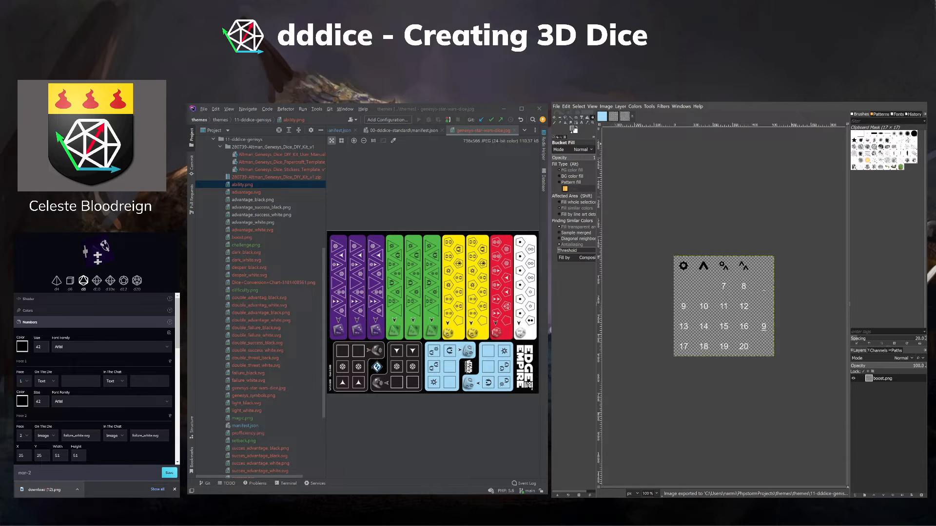
# Find the ability texture in the Genesys manifest, open ability.png in GIMP, invert its colors, and export it over the original.
pyautogui.click(344, 130)
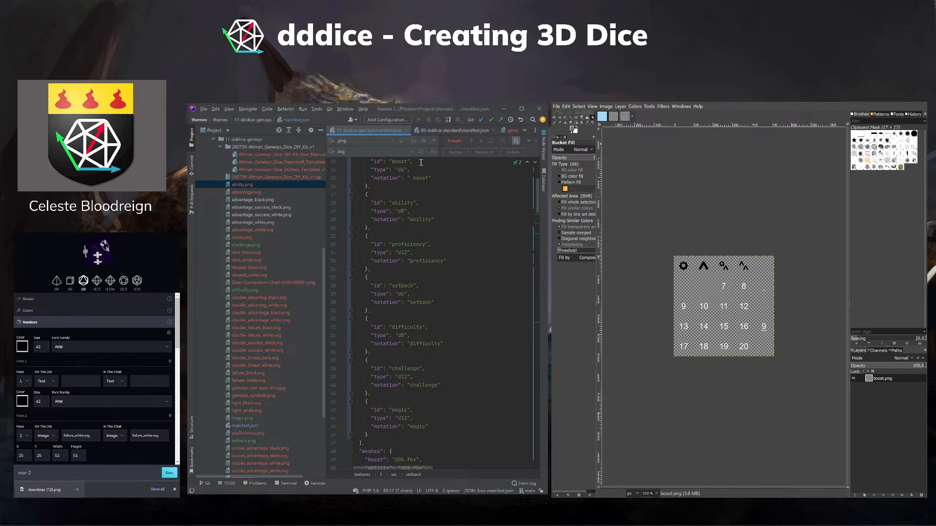
pyautogui.scroll(-10, 423, 258)
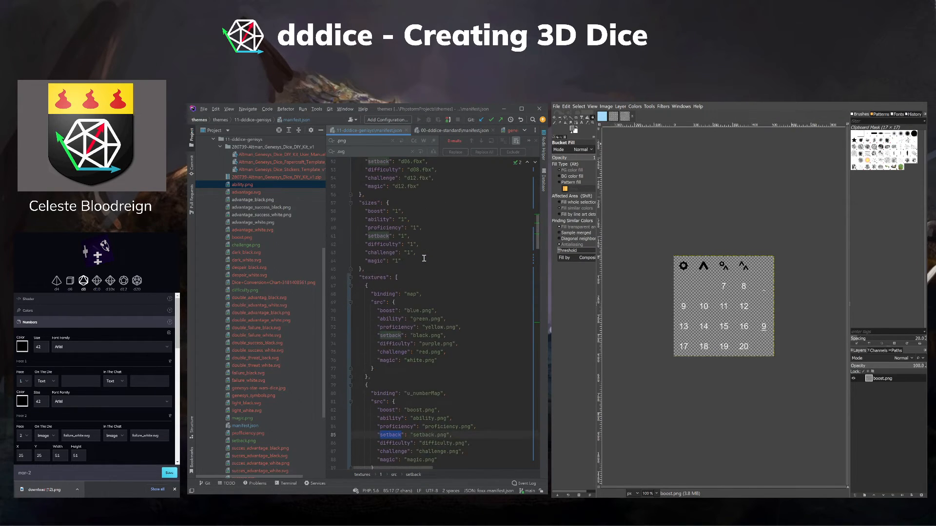
pyautogui.scroll(-1, 423, 258)
pyautogui.scroll(4, 425, 255)
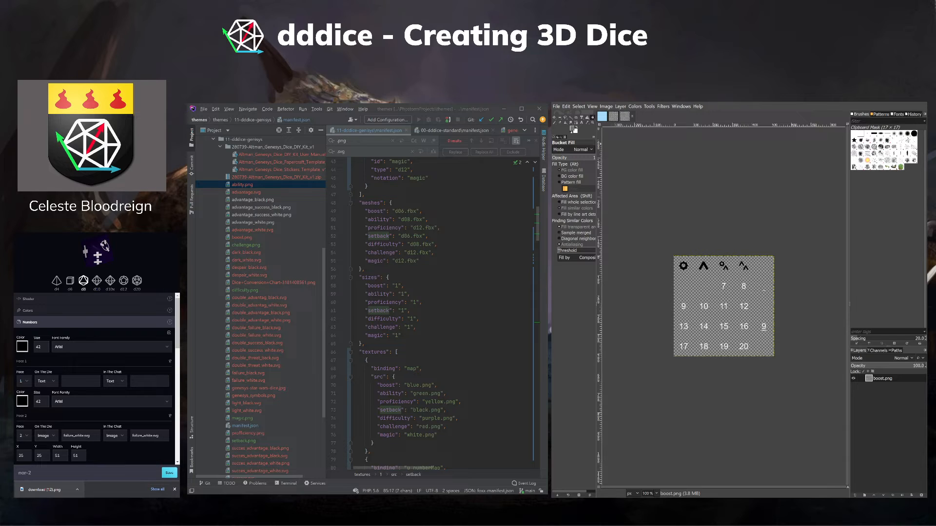
pyautogui.click(634, 106)
pyautogui.click(650, 205)
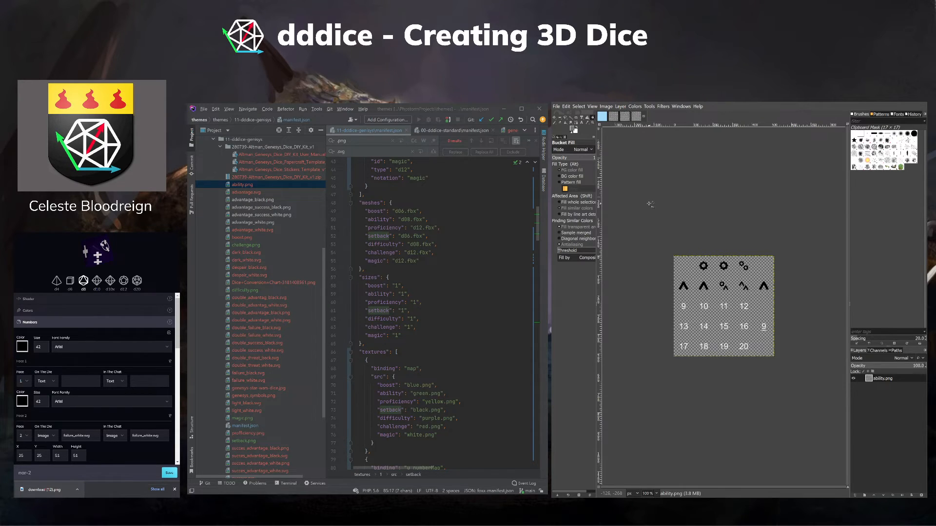
pyautogui.click(556, 107)
pyautogui.click(582, 203)
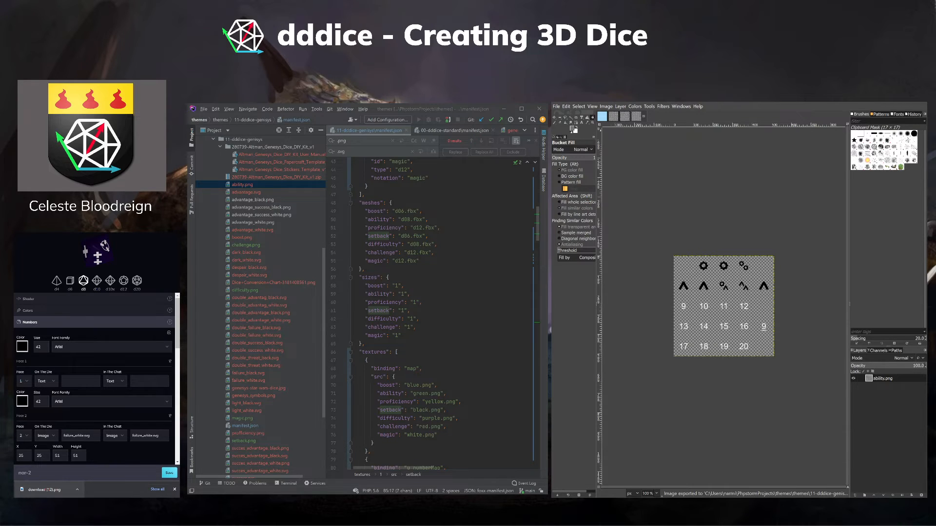
# Compare the dice reference sheet with the manifest, open the proficiency texture in GIMP, and export it with inverted colors.
pyautogui.click(508, 131)
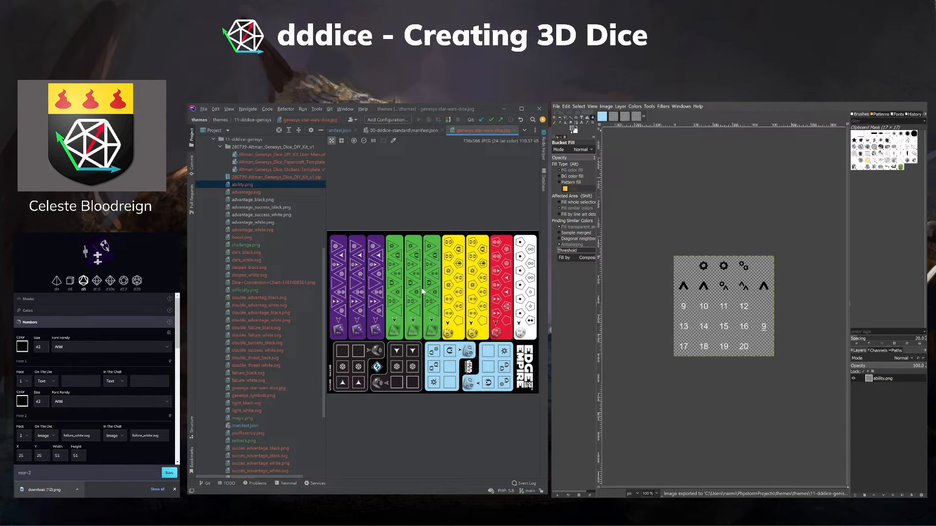
pyautogui.click(393, 130)
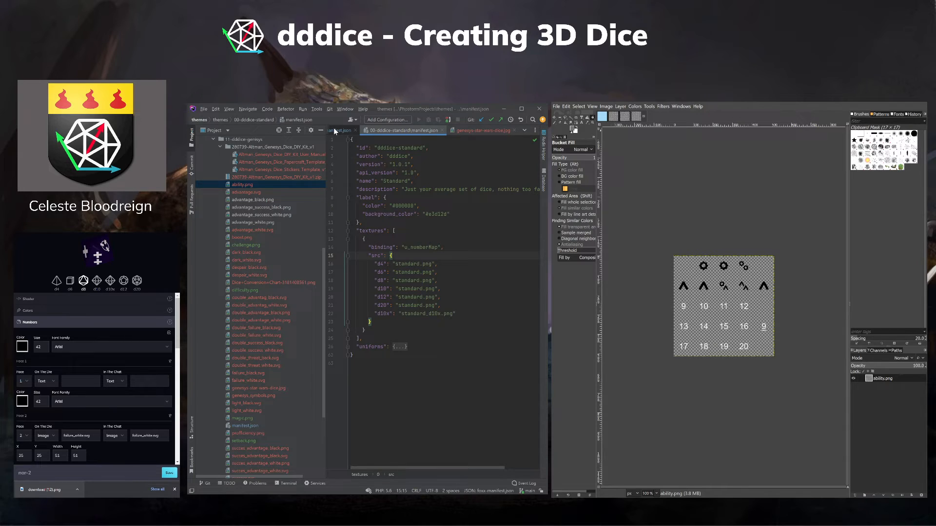
pyautogui.click(334, 128)
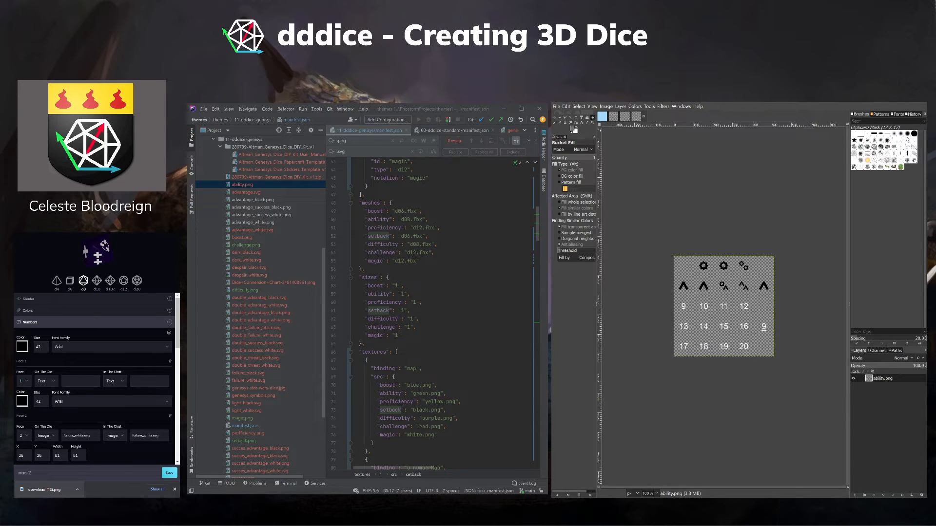
pyautogui.click(634, 107)
pyautogui.click(648, 206)
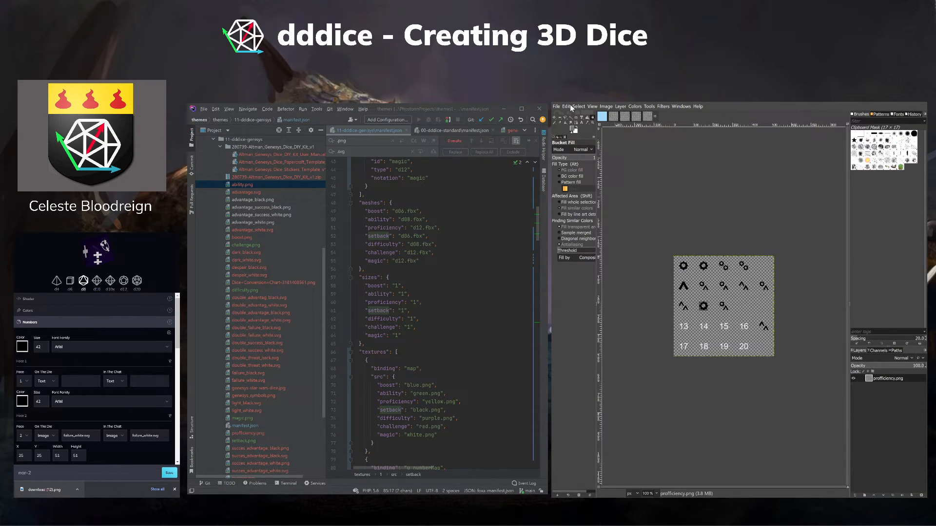
pyautogui.click(556, 107)
pyautogui.click(585, 207)
# Check the dice reference sheet, open magic.png in GIMP, invert its colors, and export it over the original.
pyautogui.click(511, 130)
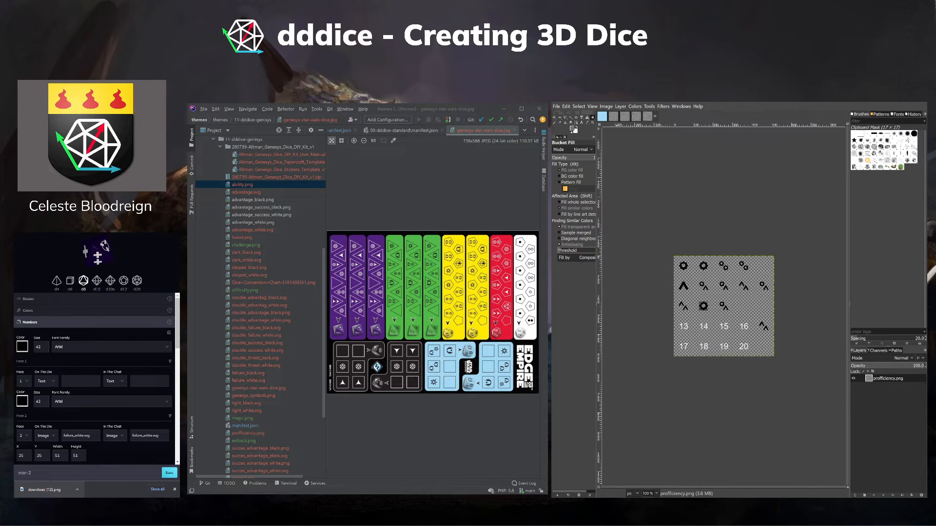
pyautogui.click(635, 106)
pyautogui.click(645, 207)
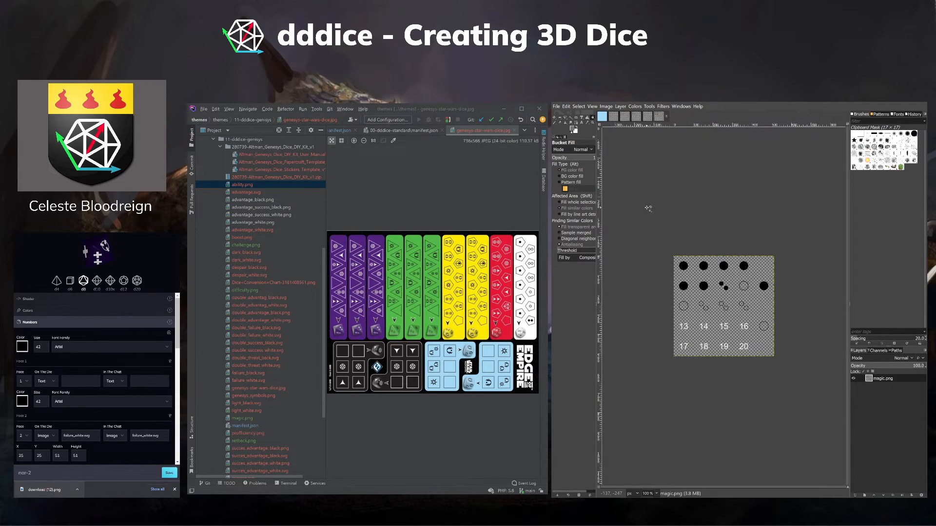
pyautogui.click(556, 106)
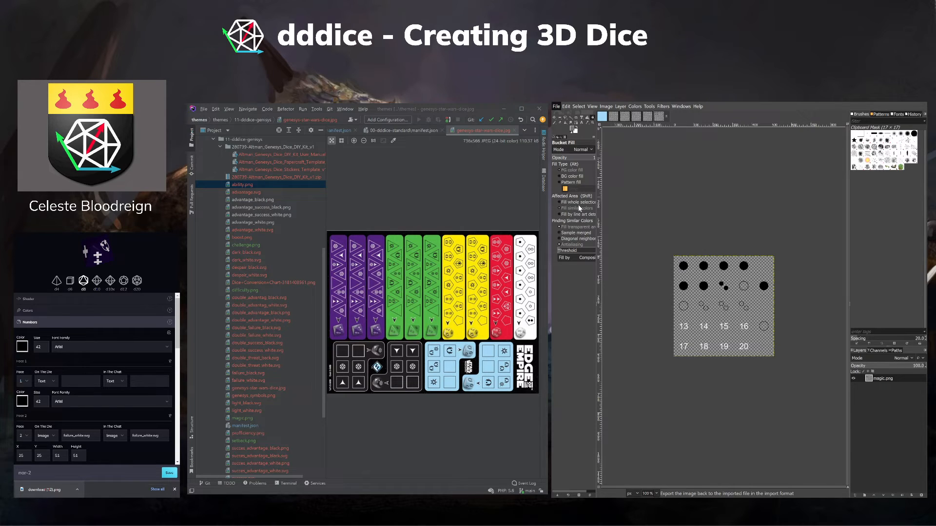
pyautogui.click(579, 208)
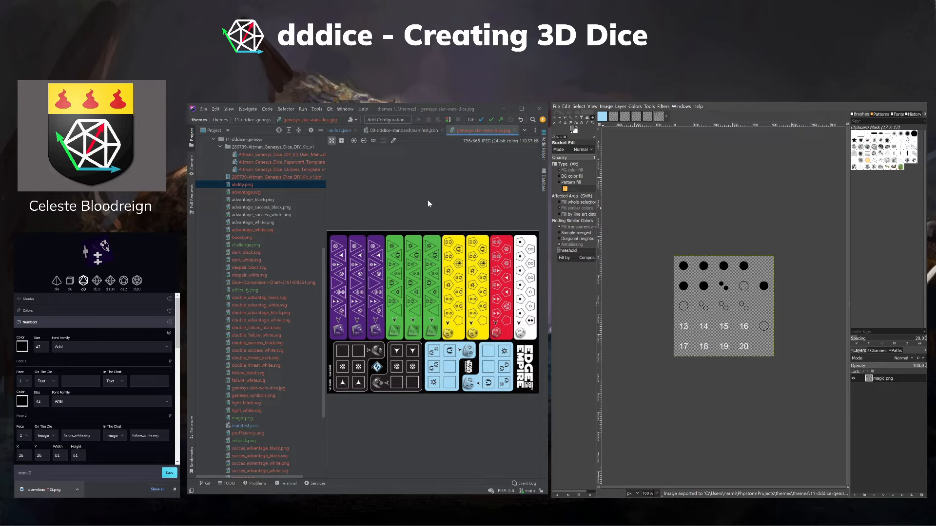
# Maximize the code editor on the Genesys manifest and examine its metadata, available dice, meshes, sizes and map textures.
pyautogui.click(339, 130)
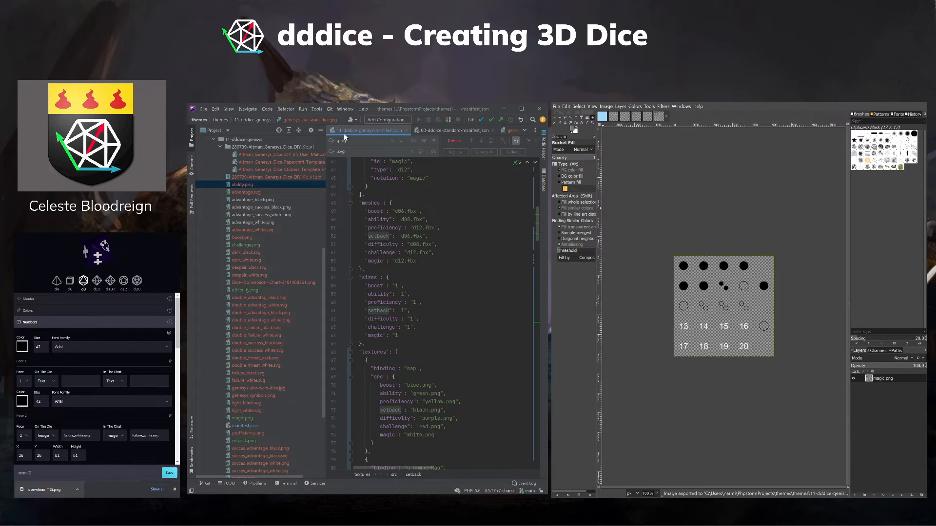
pyautogui.scroll(3, 465, 260)
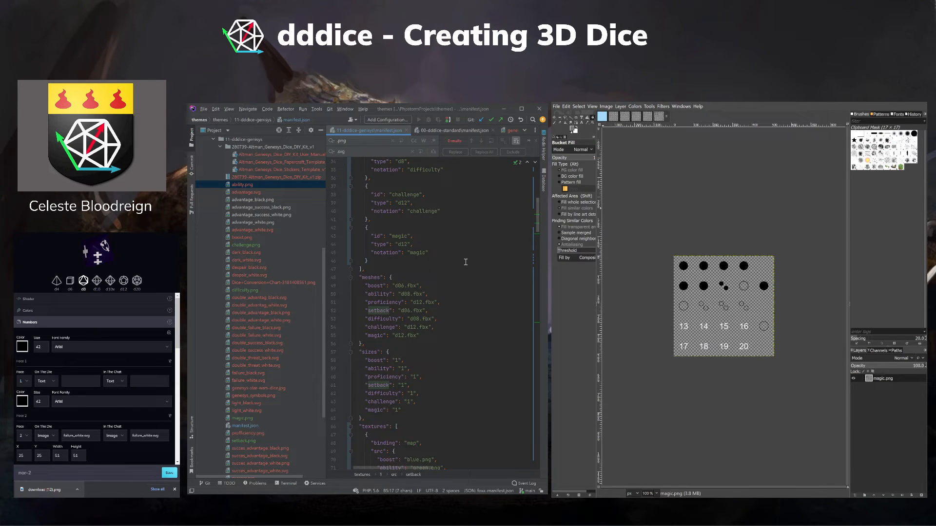
pyautogui.scroll(10, 465, 261)
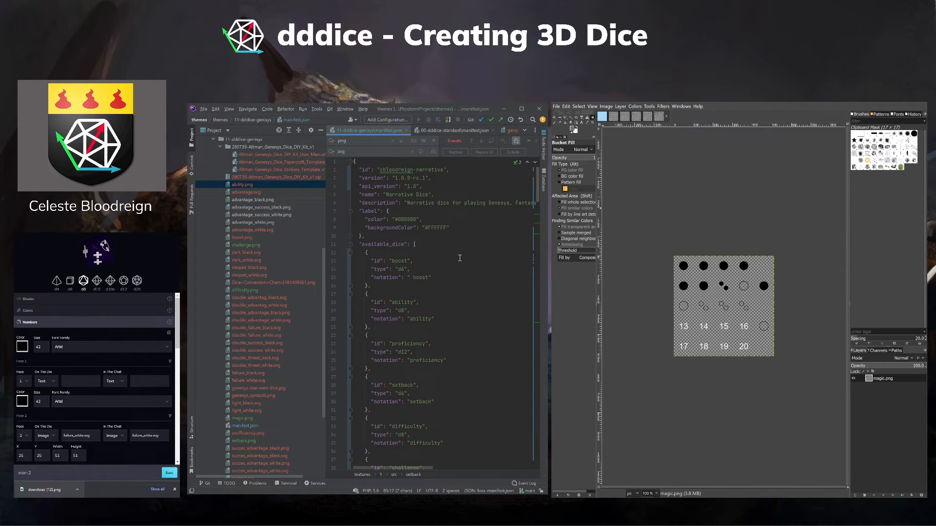
pyautogui.doubleClick(519, 107)
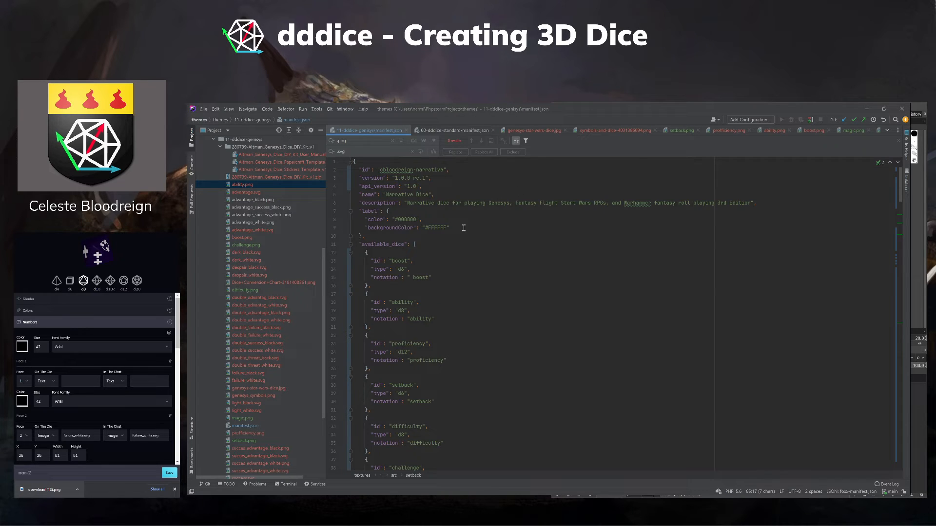
pyautogui.scroll(-11, 464, 227)
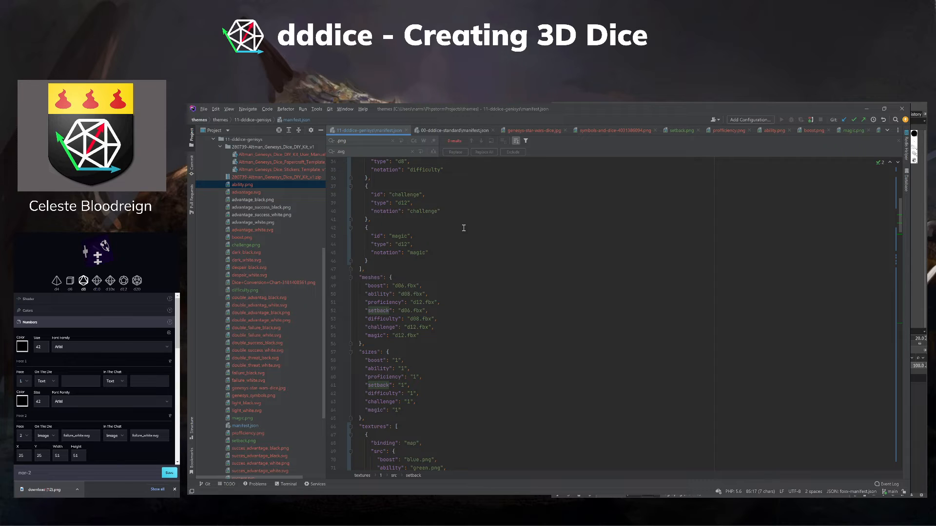
pyautogui.scroll(9, 463, 228)
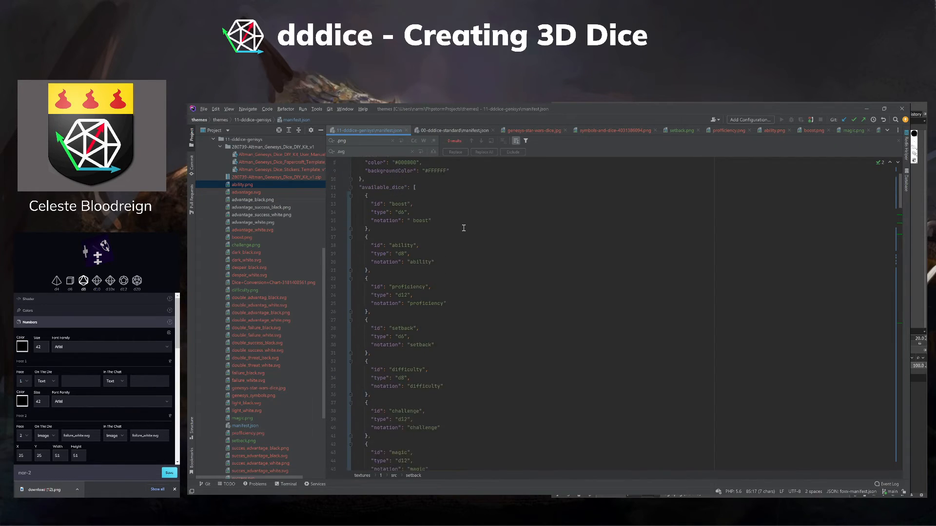
pyautogui.scroll(1, 464, 228)
pyautogui.scroll(-7, 464, 228)
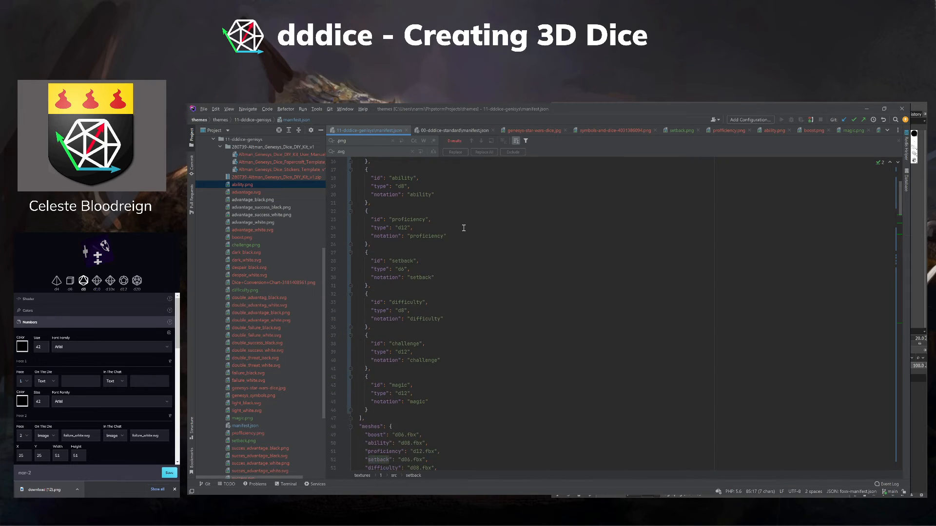
pyautogui.scroll(-4, 464, 228)
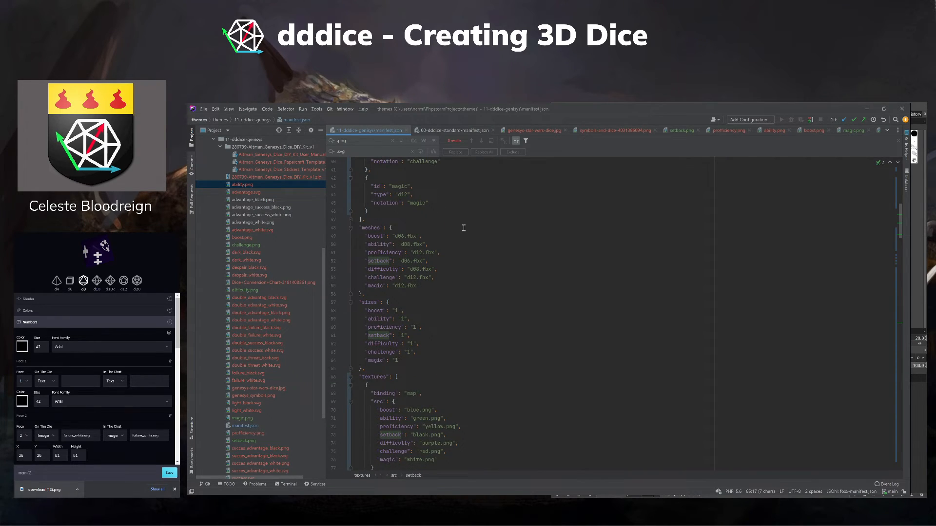
pyautogui.scroll(13, 464, 228)
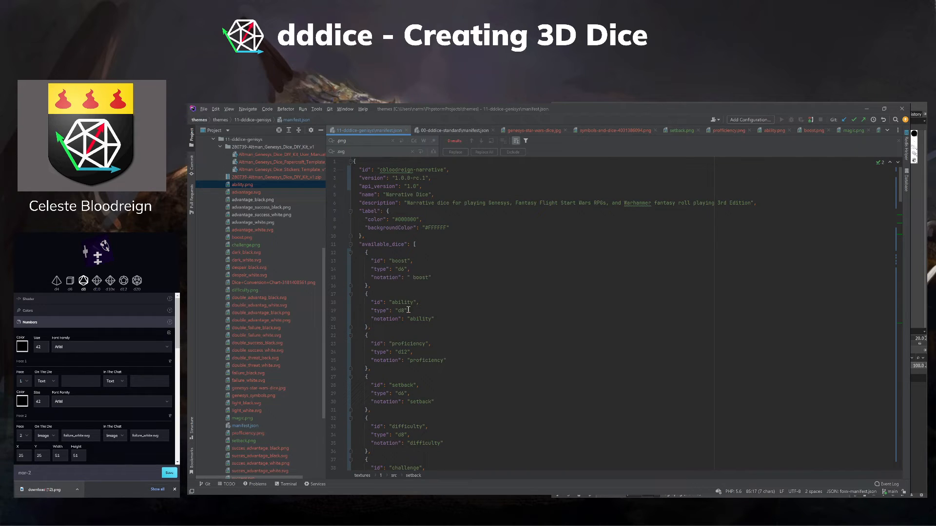
# Add a leading space to the ability, proficiency, setback, difficulty, challenge and magic notations, and look through the rest of the manifest.
pyautogui.click(412, 320)
pyautogui.scroll(-3, 432, 353)
pyautogui.click(412, 327)
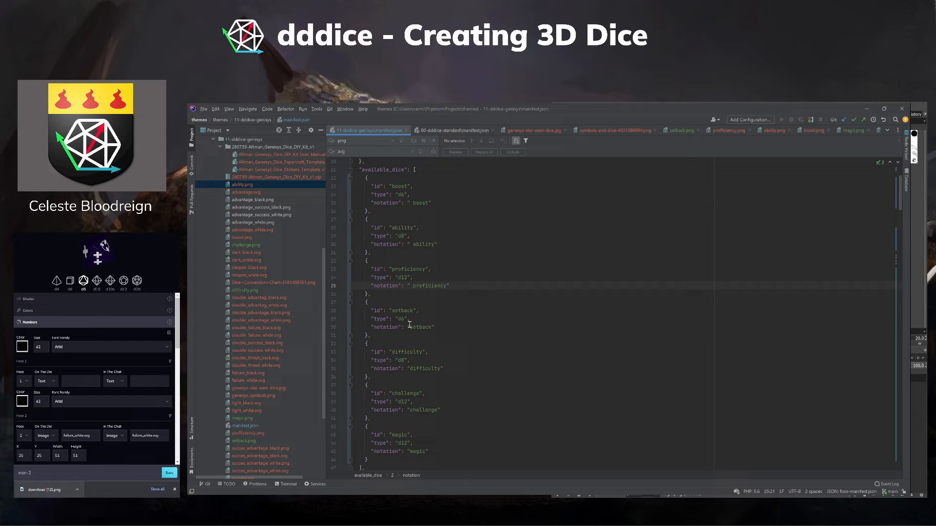
pyautogui.click(412, 369)
pyautogui.scroll(-2, 409, 365)
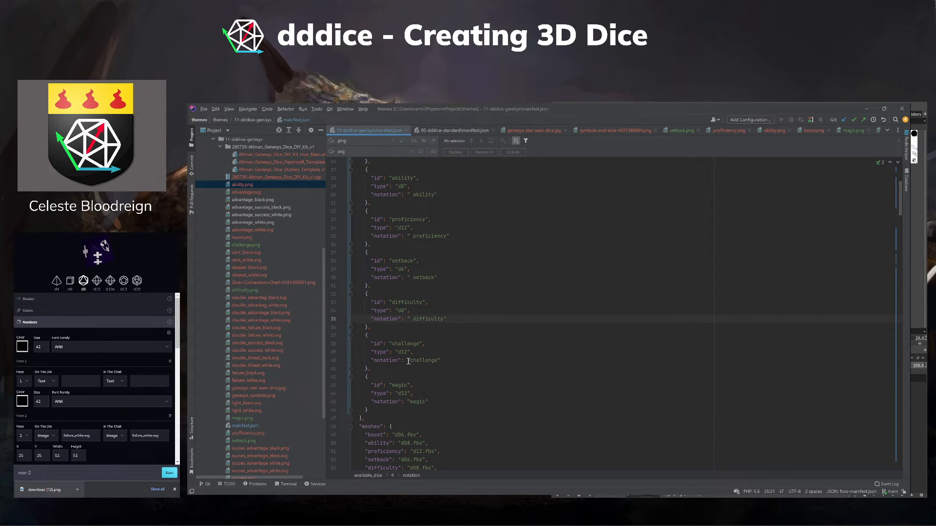
pyautogui.click(409, 362)
pyautogui.click(407, 401)
pyautogui.scroll(-2, 429, 397)
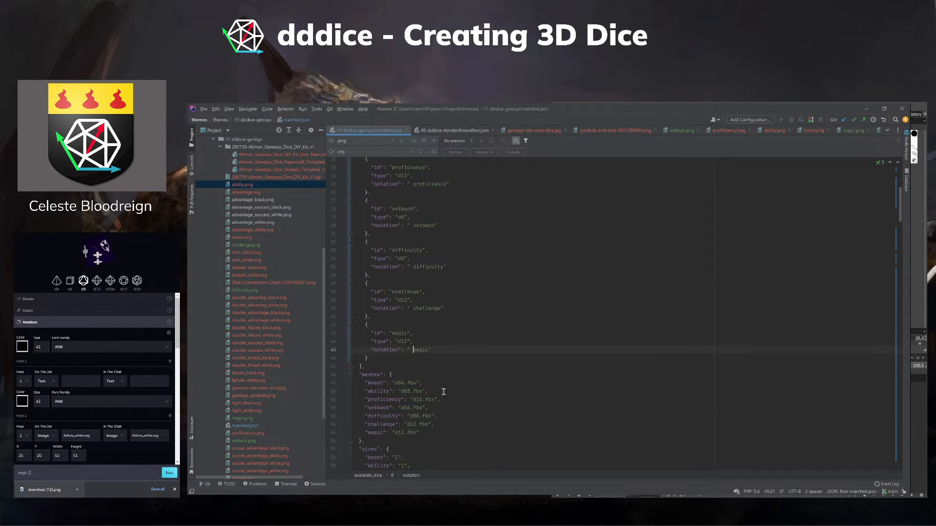
pyautogui.scroll(-20, 444, 392)
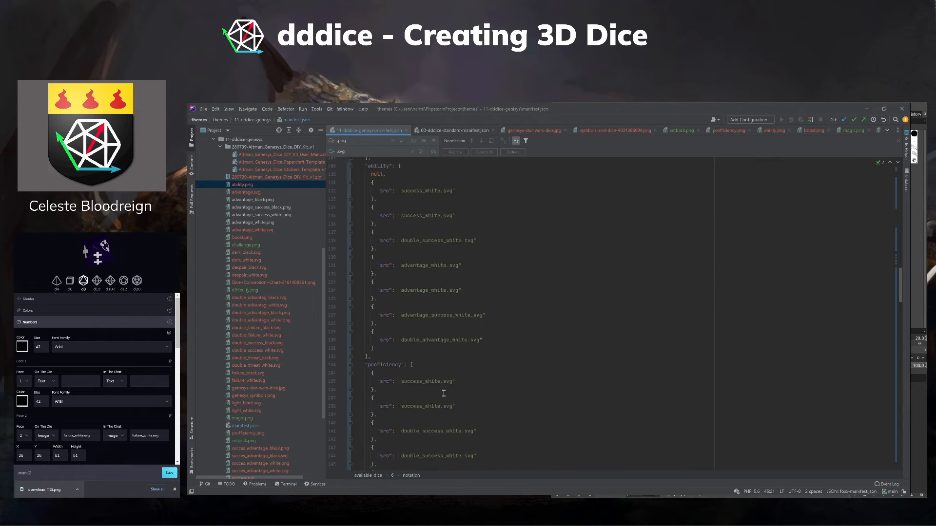
pyautogui.scroll(-20, 443, 393)
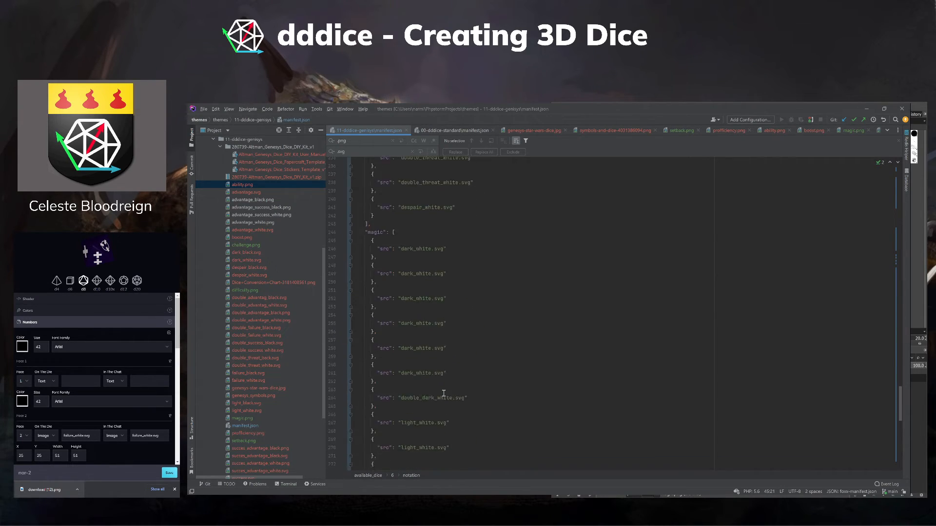
pyautogui.scroll(-17, 443, 393)
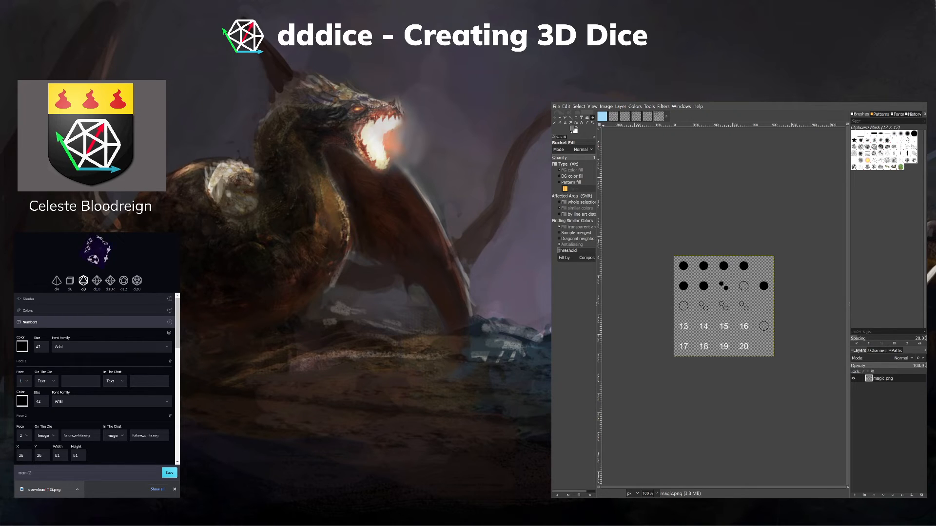
# Switch back to the code editor and change the terminal's working directory to the themes/ subfolder.
pyautogui.hotkey('alt', 'Tab')
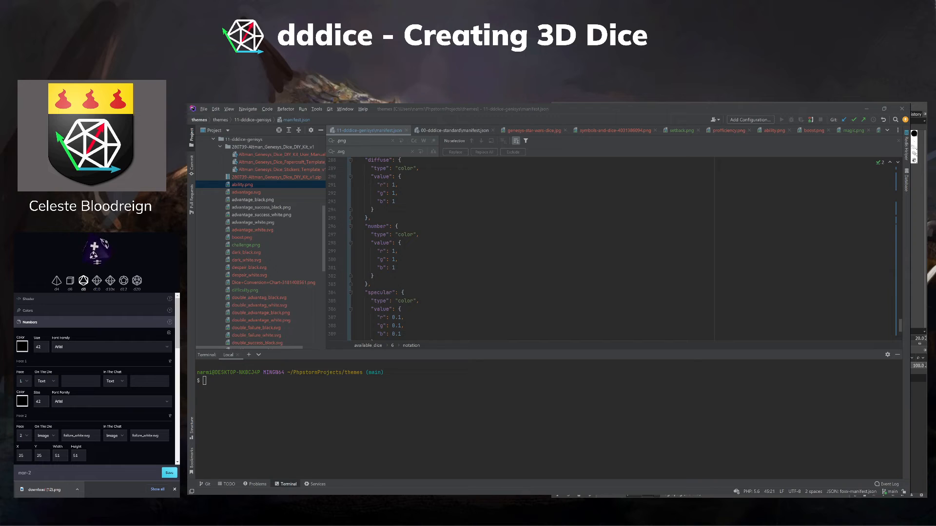
pyautogui.write('cd')
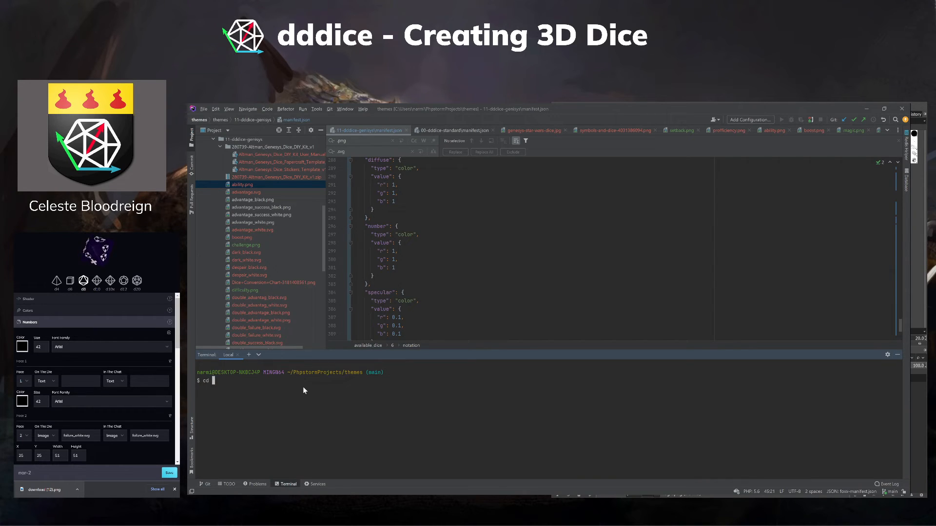
pyautogui.write(' th')
pyautogui.press('Tab')
pyautogui.press('Return')
# Try to upload the Genesys theme by running ../scripts/upload-theme.sh on the 11-dddice-genisys/ folder.
pyautogui.write('../sc')
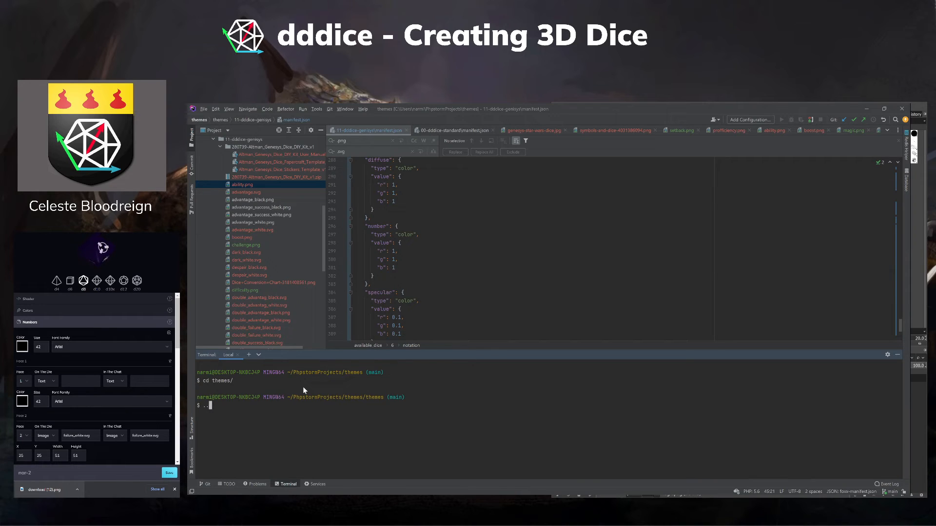
pyautogui.press('Tab')
pyautogui.write('u')
pyautogui.press('Tab')
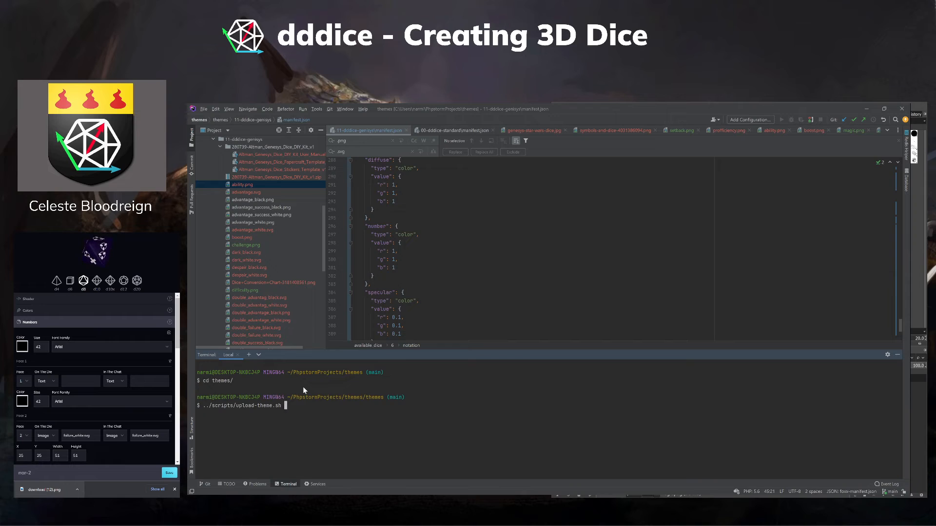
pyautogui.write('11')
pyautogui.press('Tab')
pyautogui.press('Return')
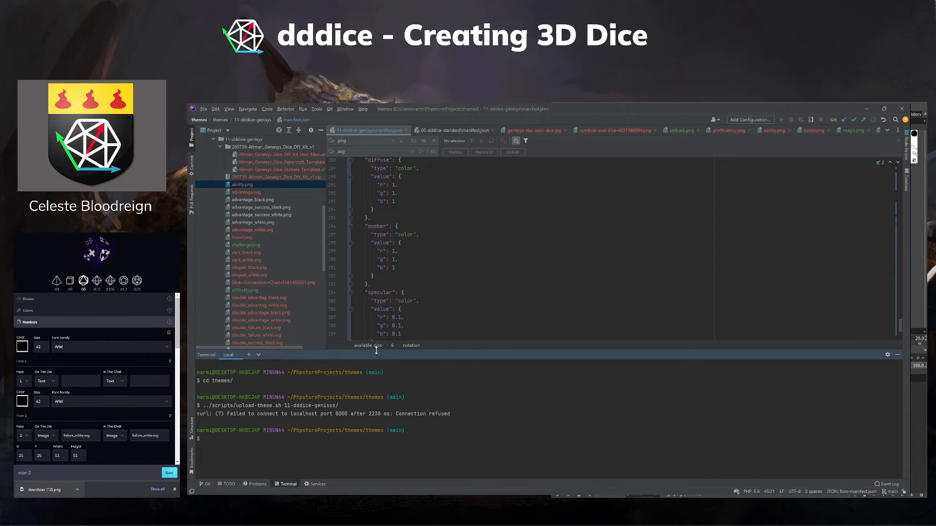
# Try the theme upload script on 11-dddice-genisys/ again with the -p option.
pyautogui.press('Up')
pyautogui.write('-')
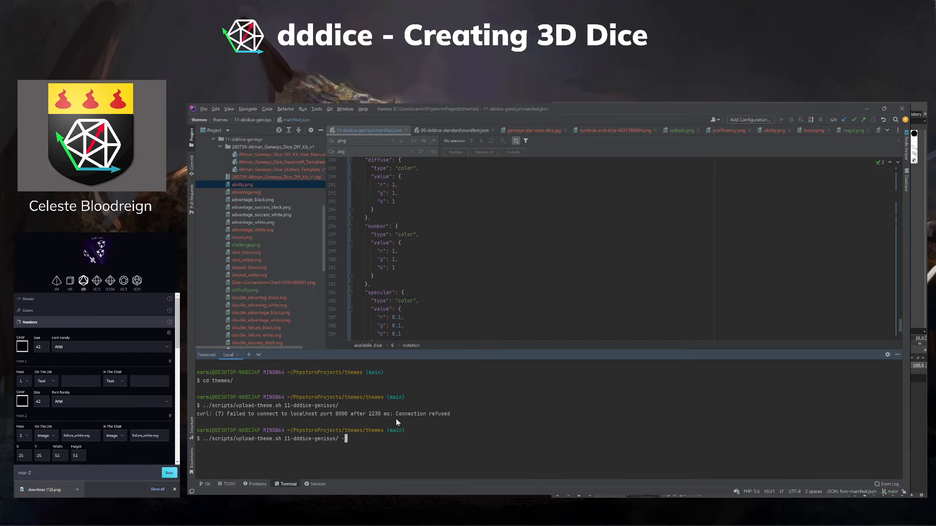
pyautogui.write('p')
pyautogui.press('Return')
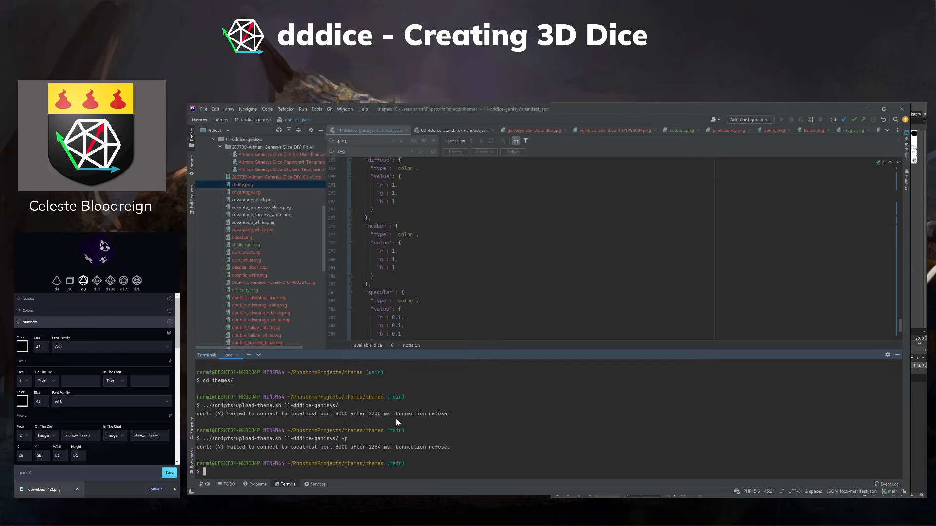
# Recall the upload command and rerun it as ../scripts/upload-theme.sh -p 11-dddice-genisys/, with the -p option before the folder.
pyautogui.press('Up')
pyautogui.press('Up')
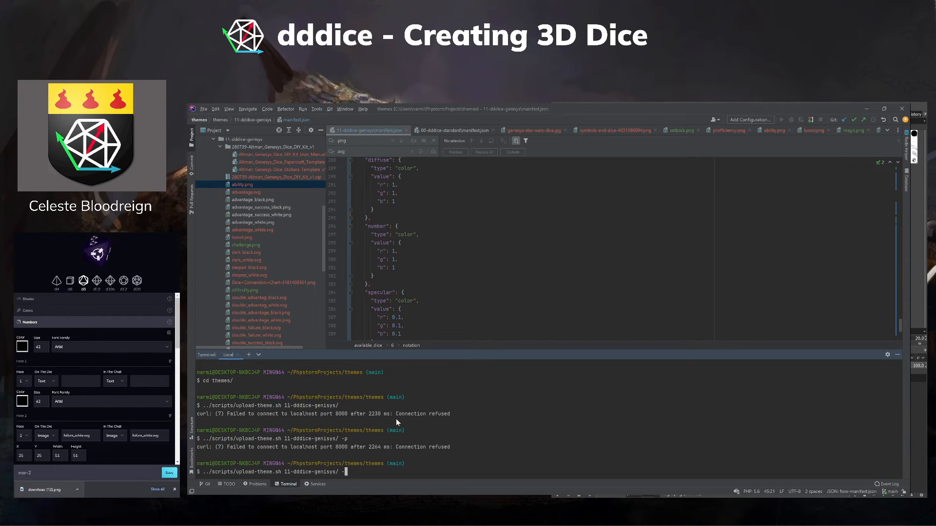
pyautogui.press('Left')
pyautogui.press('Left')
pyautogui.press('Left')
pyautogui.press('Left')
pyautogui.press('Left')
pyautogui.press('Left')
pyautogui.press('Left')
pyautogui.press('Left')
pyautogui.press('Left')
pyautogui.press('Left')
pyautogui.press('Left')
pyautogui.press('Left')
pyautogui.press('Left')
pyautogui.press('Left')
pyautogui.press('Left')
pyautogui.press('Left')
pyautogui.press('Left')
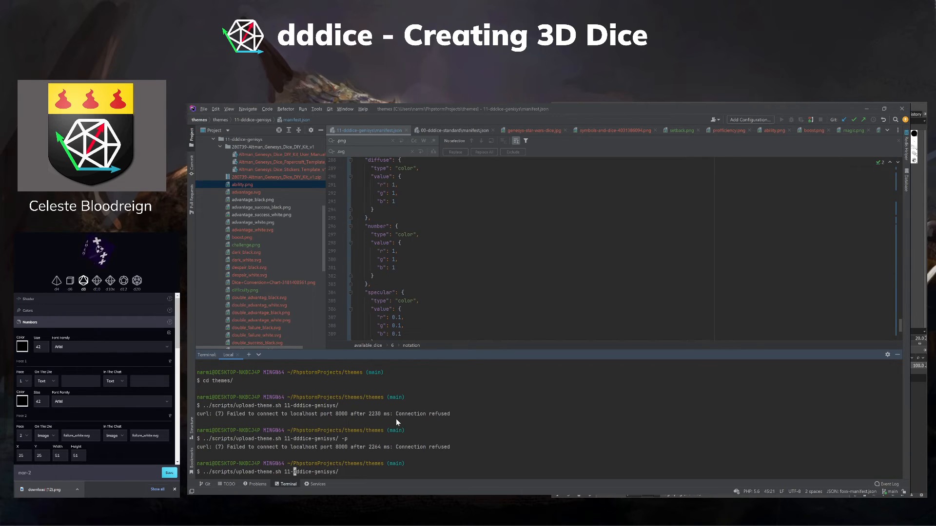
pyautogui.press('Left')
pyautogui.write('-p')
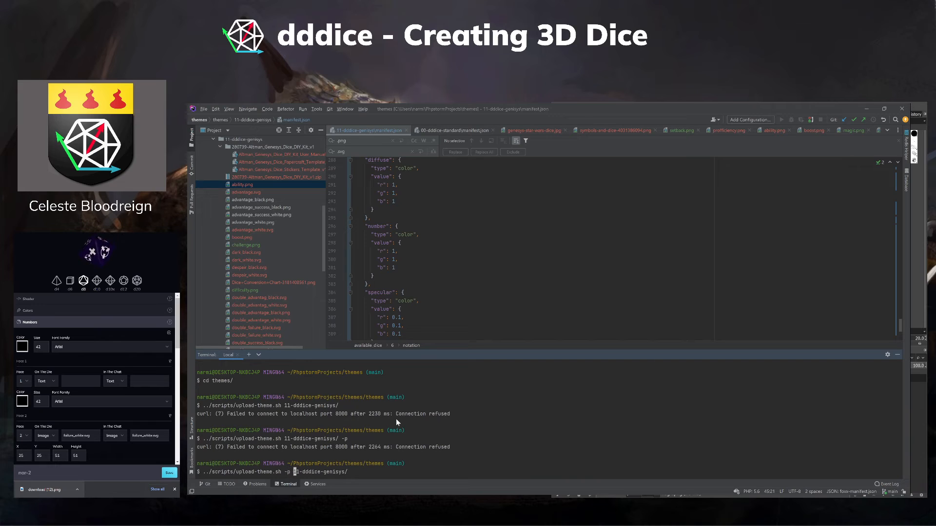
pyautogui.press('Return')
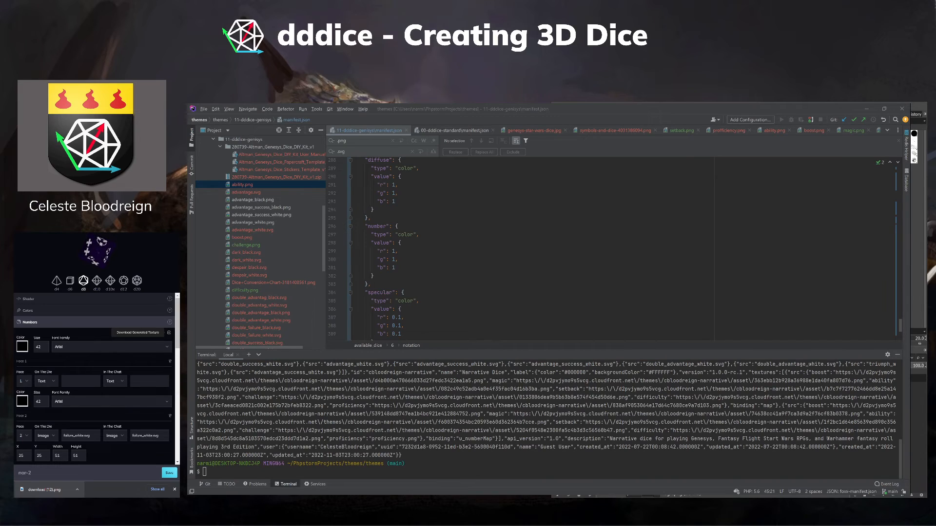
# Go back to the digital dice box in the browser and try to open the uploaded Narrative Dice, then return to the list.
pyautogui.hotkey('alt', 'Left')
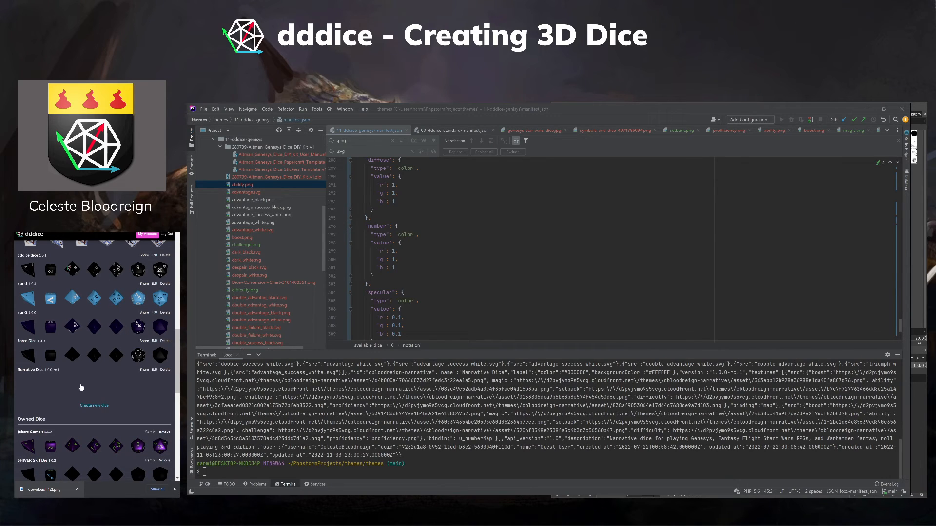
pyautogui.click(88, 391)
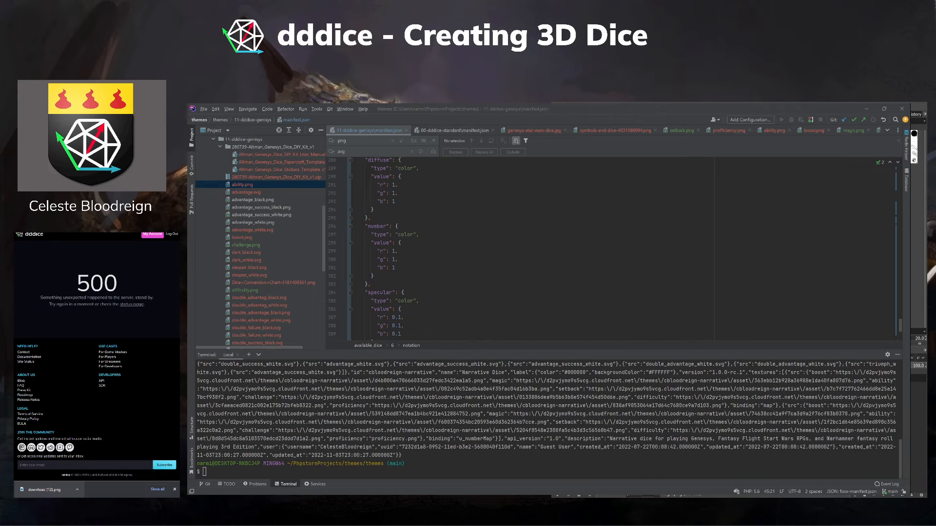
pyautogui.hotkey('alt', 'Left')
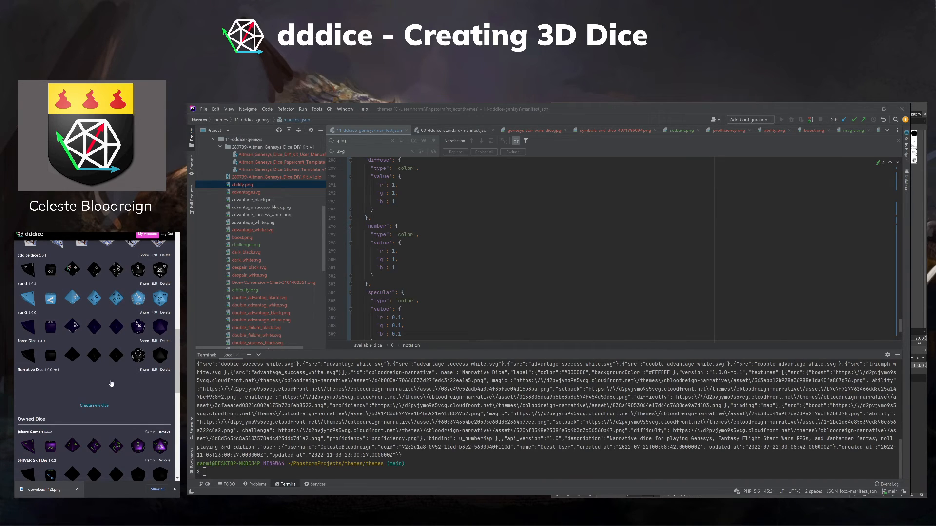
# Enlarge the terminal and read through the upload script's output for the Narrative Dice theme.
pyautogui.press('Up')
pyautogui.press('Return')
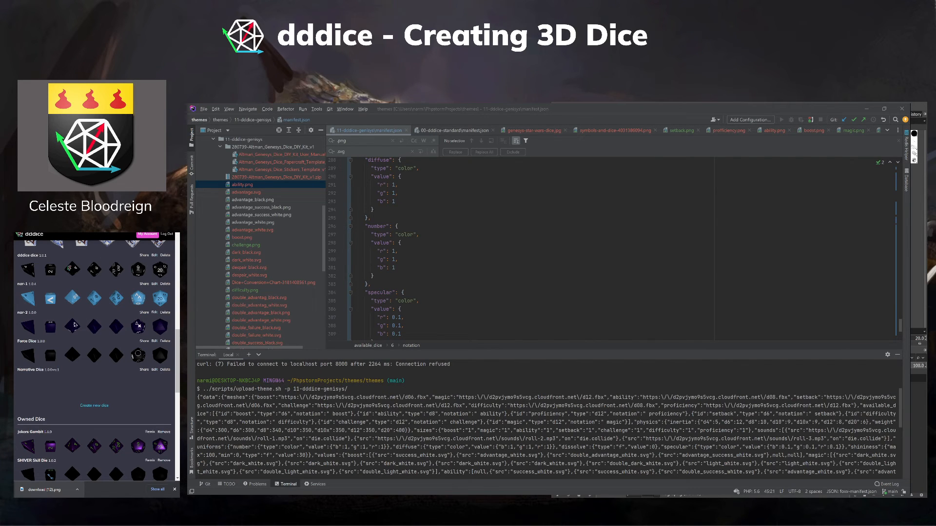
pyautogui.moveTo(573, 357); pyautogui.dragTo(573, 333)
pyautogui.scroll(-3, 555, 374)
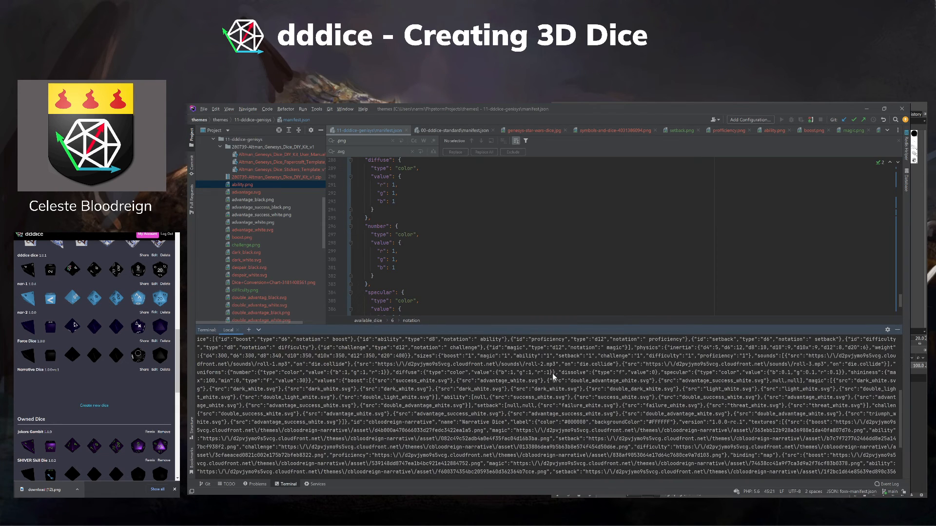
pyautogui.scroll(1, 553, 375)
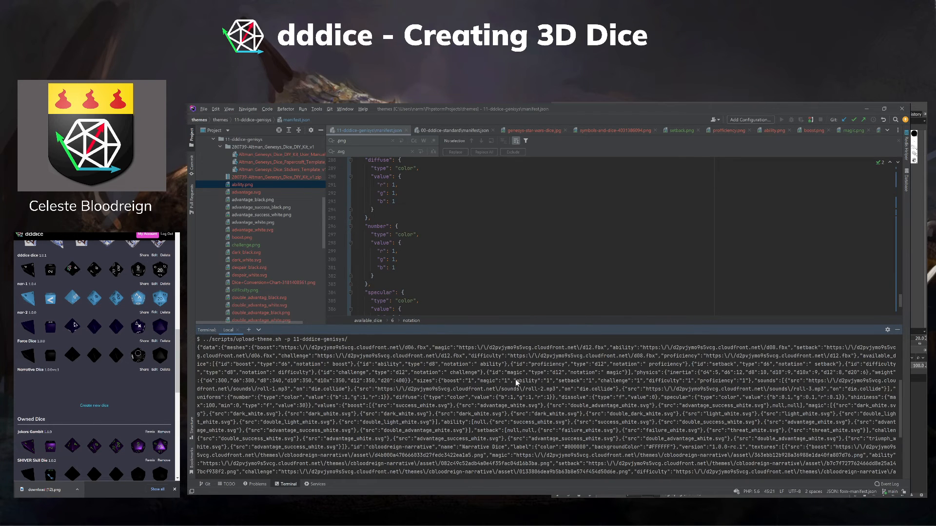
pyautogui.scroll(2, 512, 386)
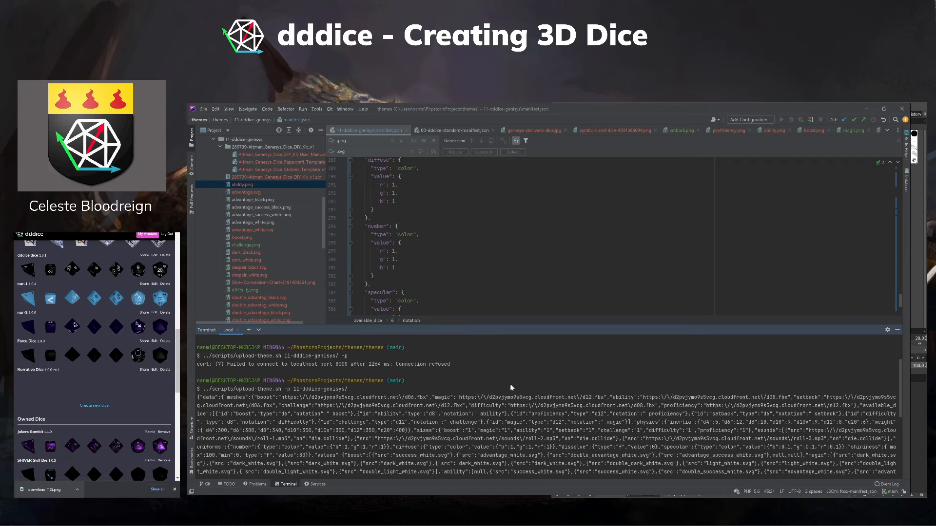
pyautogui.scroll(-5, 511, 387)
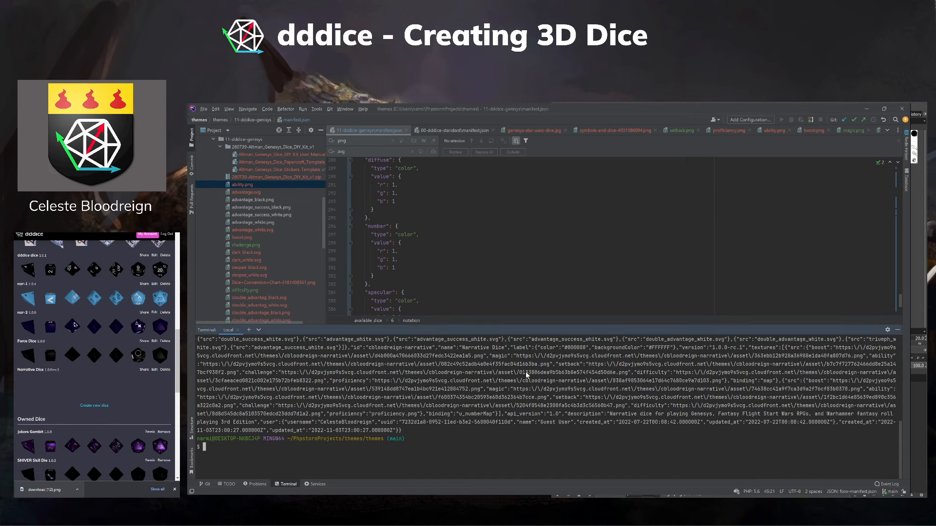
# Rename the label's backgroundColor key in the Genesys manifest to background_color, copying the key name from the 00-dddice-standard manifest.
pyautogui.scroll(15, 475, 285)
pyautogui.scroll(20, 475, 285)
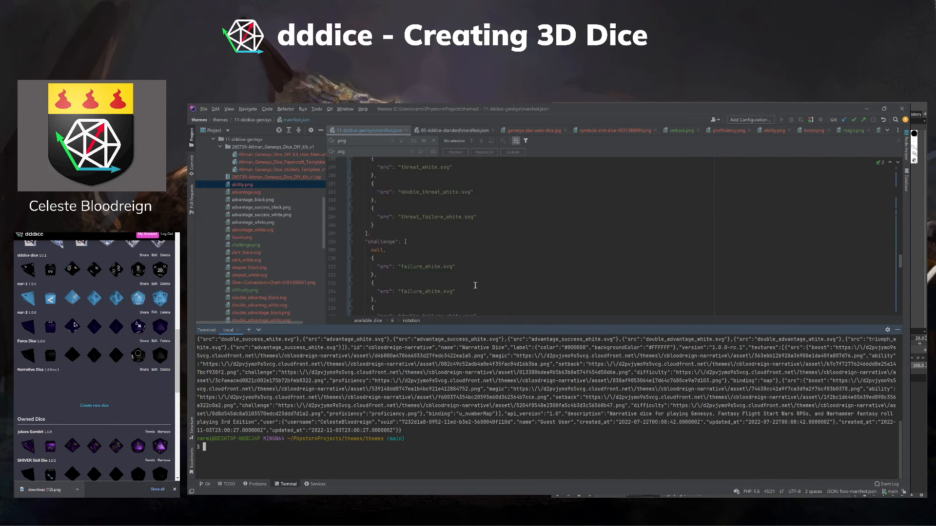
pyautogui.scroll(20, 476, 285)
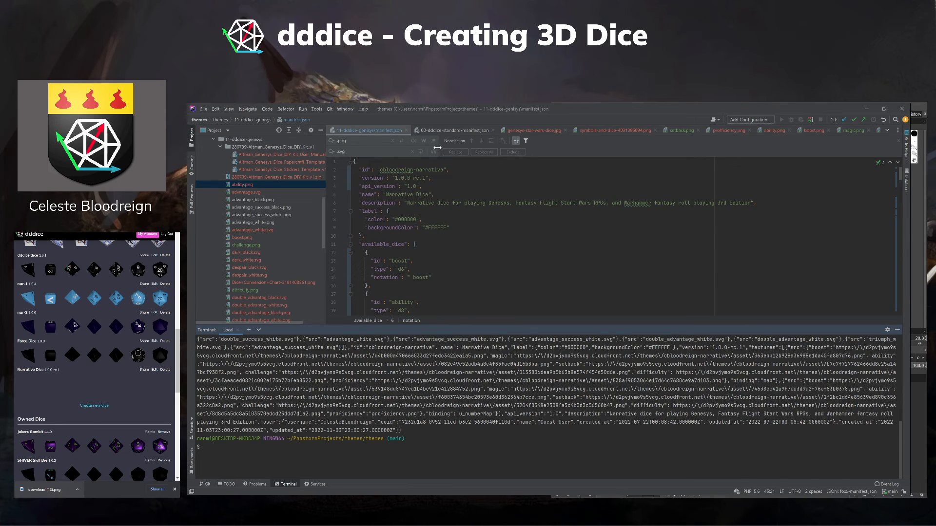
pyautogui.click(448, 130)
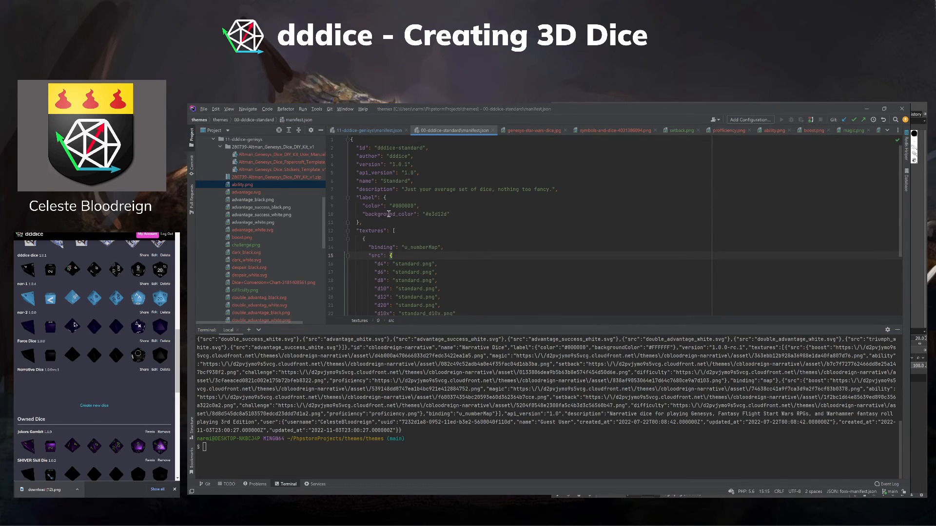
pyautogui.doubleClick(388, 214)
pyautogui.hotkey('ctrl', 'c')
pyautogui.hotkey('ctrl', 'Tab')
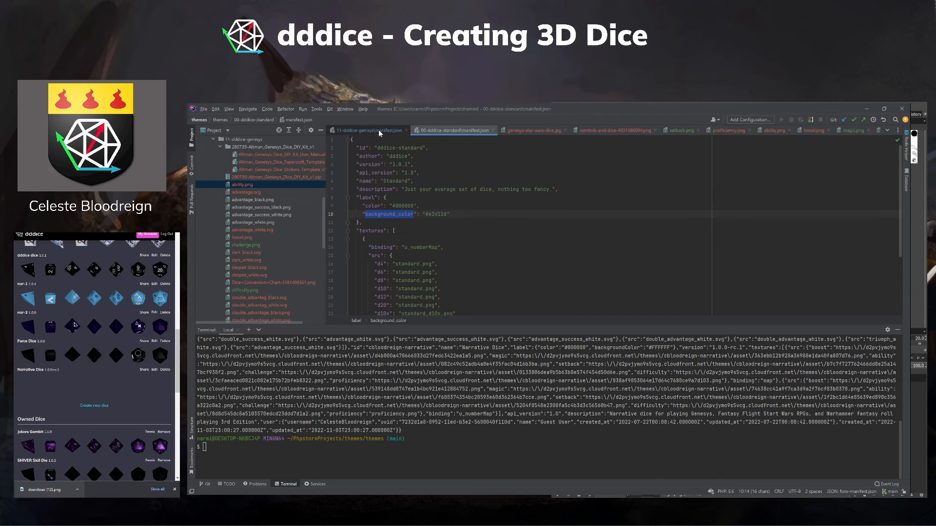
pyautogui.doubleClick(393, 227)
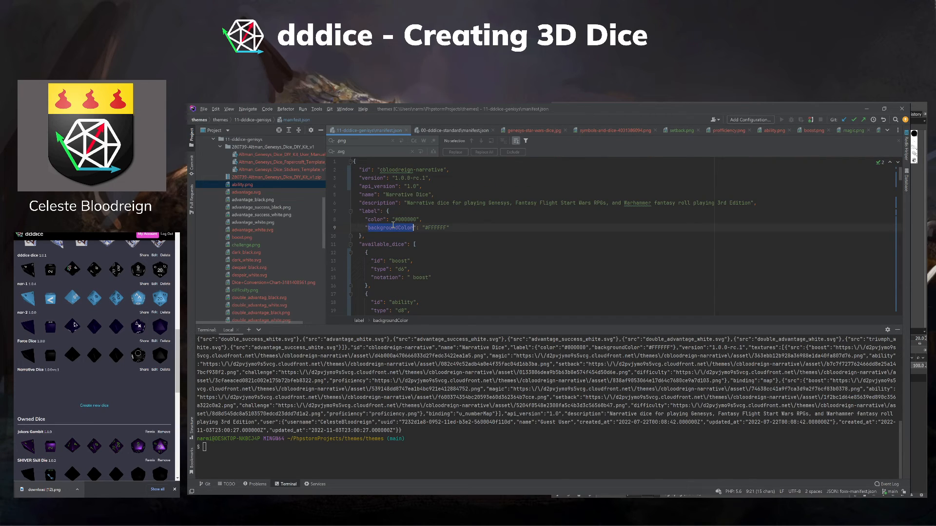
pyautogui.hotkey('ctrl', 'v')
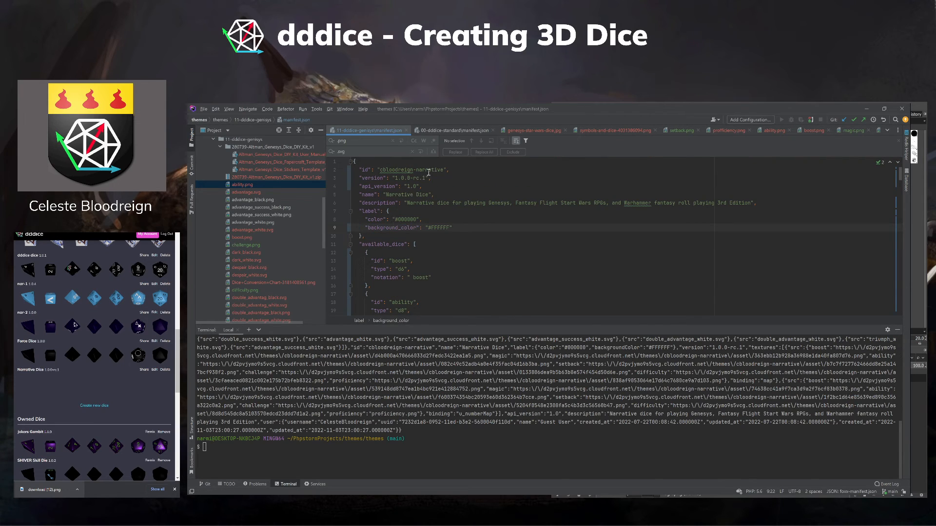
# Set the Genesys manifest's version to 1.0.0-rc.2 and upload the theme again with the same -p command.
pyautogui.click(425, 178)
pyautogui.press('BackSpace')
pyautogui.write('2')
pyautogui.click(519, 422)
pyautogui.press('Up')
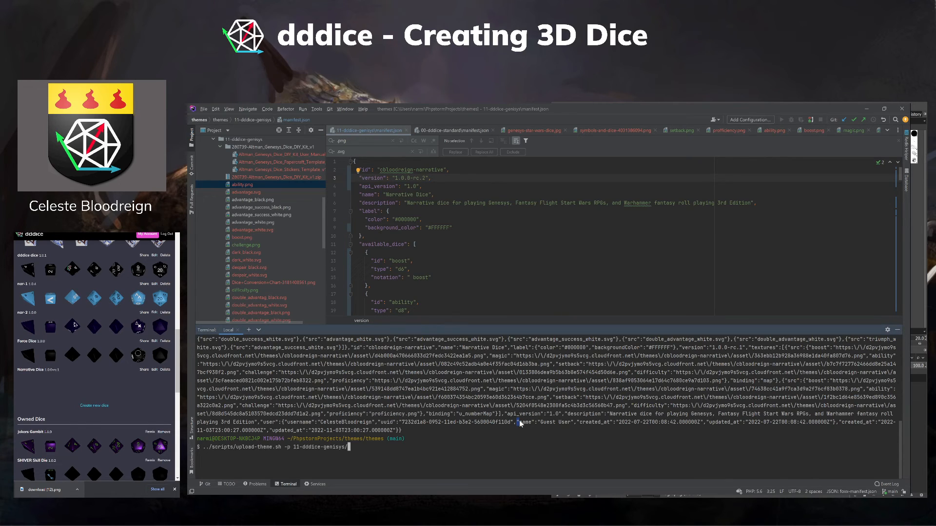
pyautogui.press('Return')
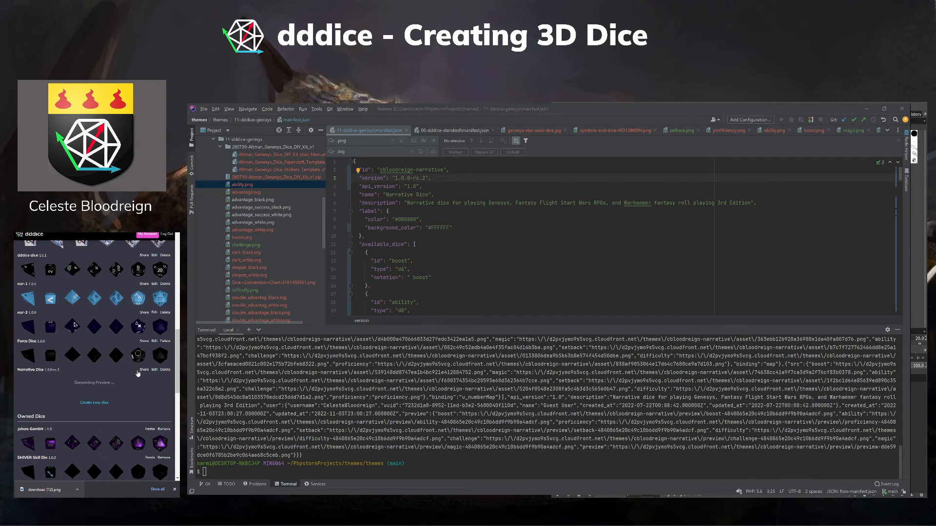
# In the browser, leave the digital dice box and open the first room listed under My Rooms.
pyautogui.scroll(10, 98, 376)
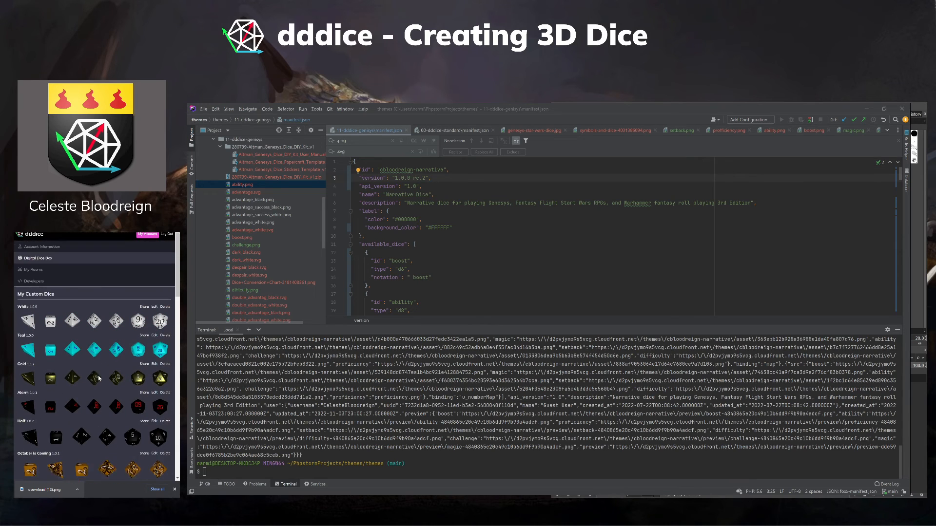
pyautogui.click(37, 274)
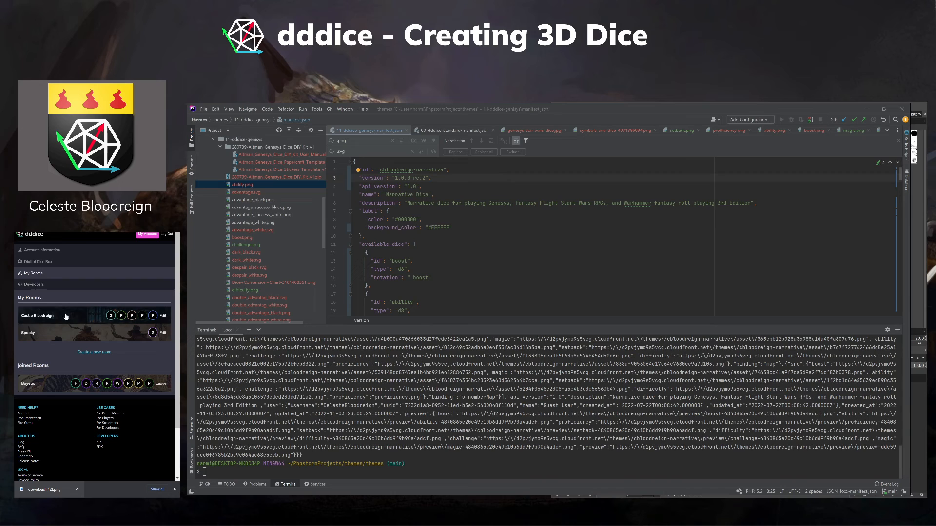
pyautogui.click(66, 315)
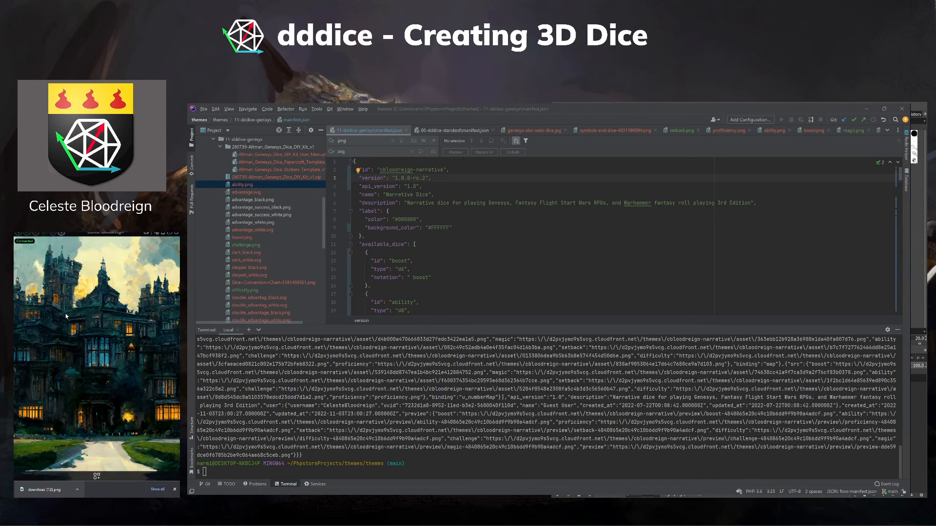
# Choose the Narrative Dice theme in the room and roll one ability die.
pyautogui.click(20, 472)
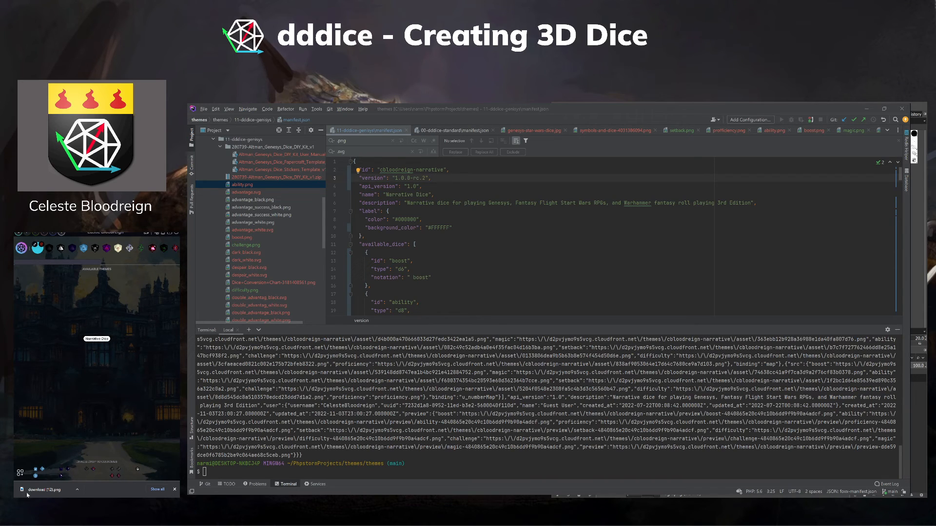
pyautogui.click(21, 473)
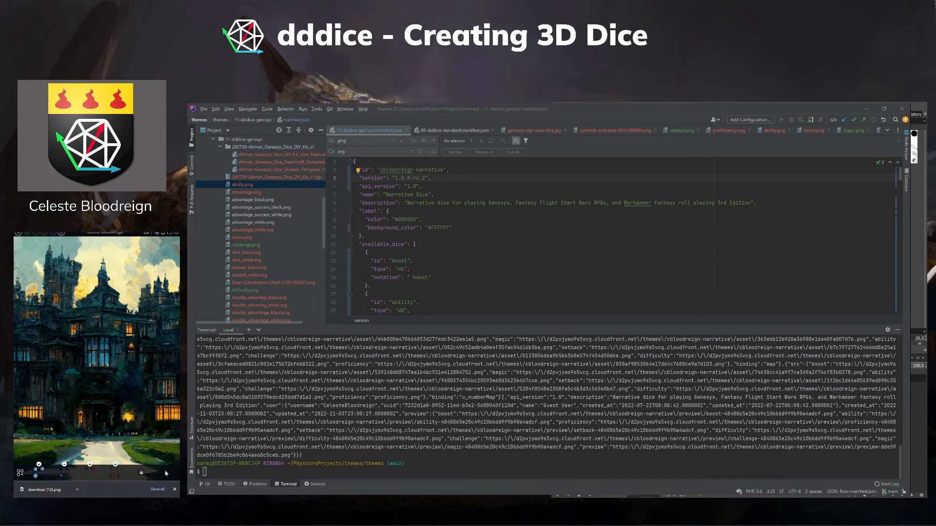
pyautogui.click(141, 472)
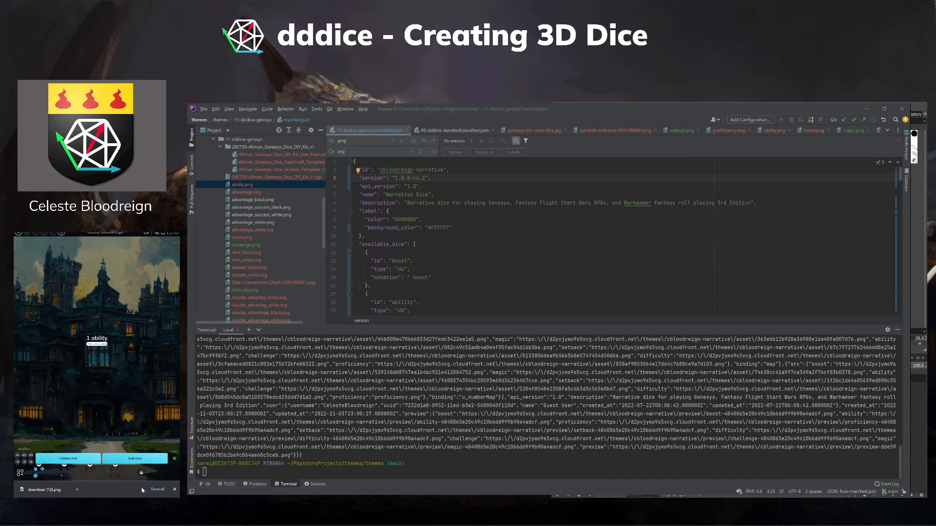
pyautogui.click(114, 459)
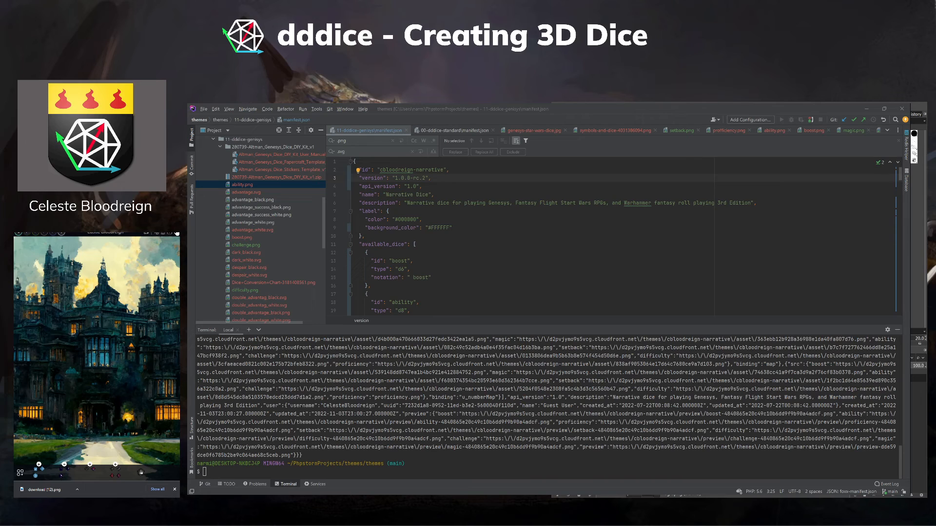
# Toggle the room's chat display off and on, and roll one ability die again.
pyautogui.click(176, 234)
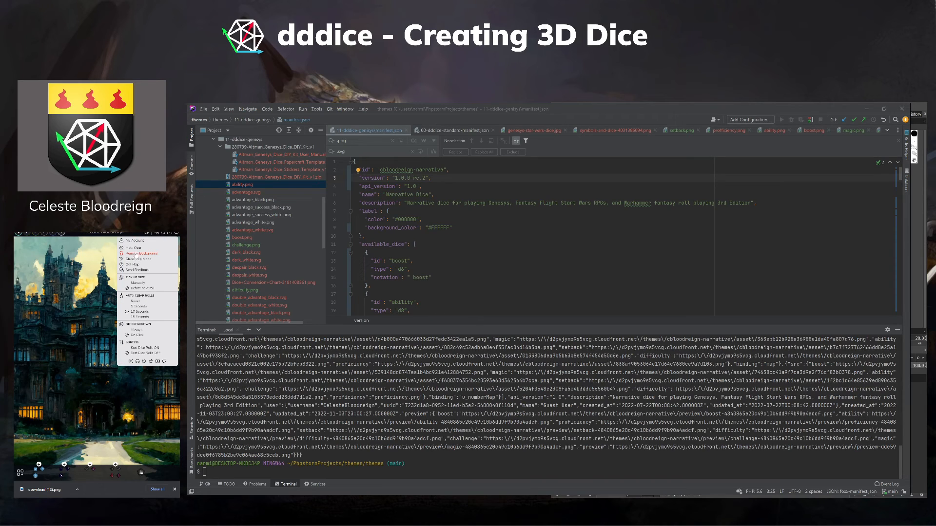
pyautogui.click(133, 250)
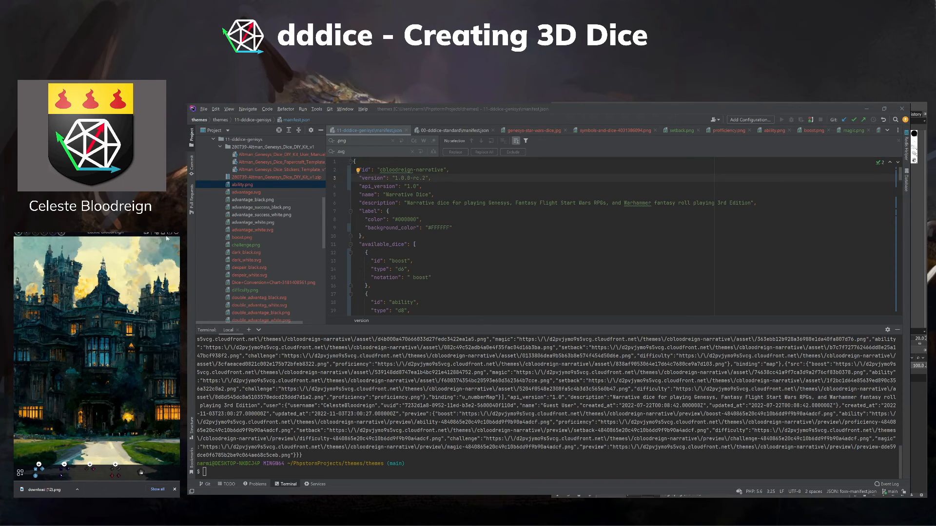
pyautogui.click(176, 234)
pyautogui.click(132, 249)
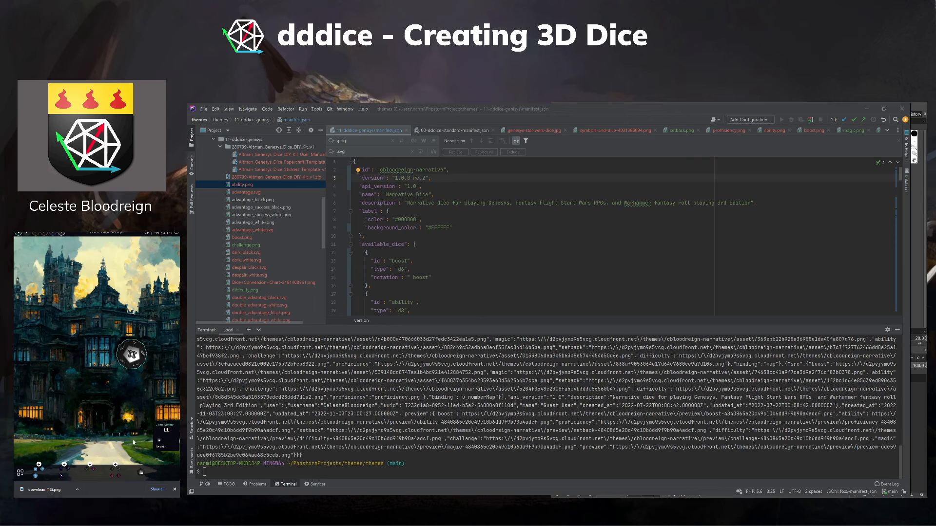
pyautogui.click(165, 474)
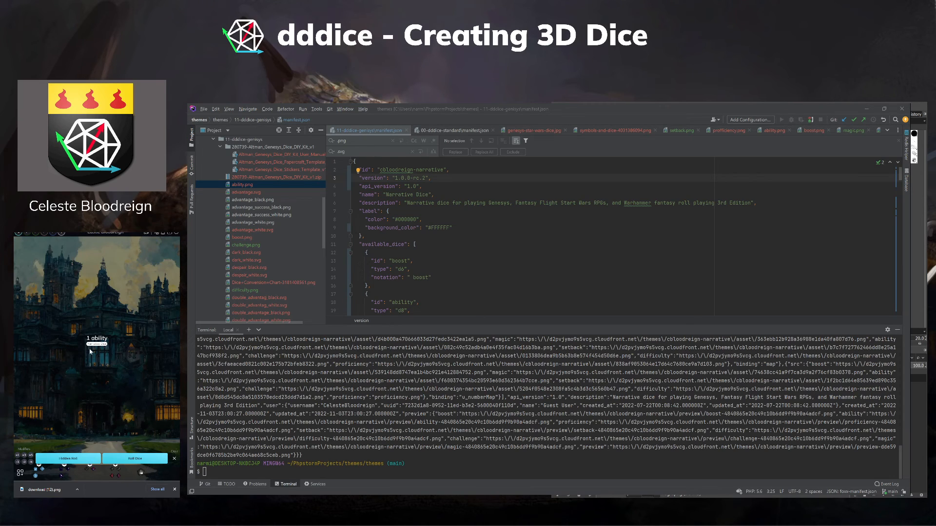
pyautogui.click(135, 458)
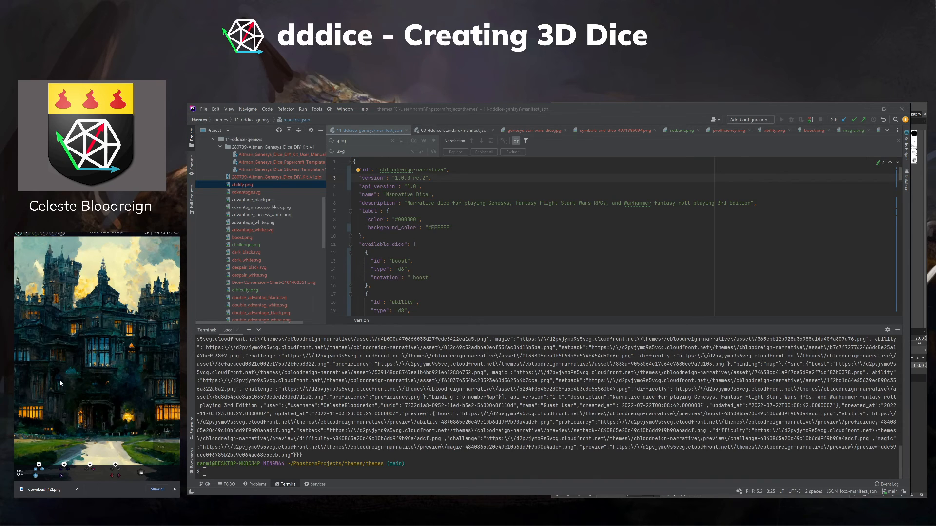
# Open the browser's developer tools for the room page, make more room for the page, and show its network requests.
pyautogui.press('F12')
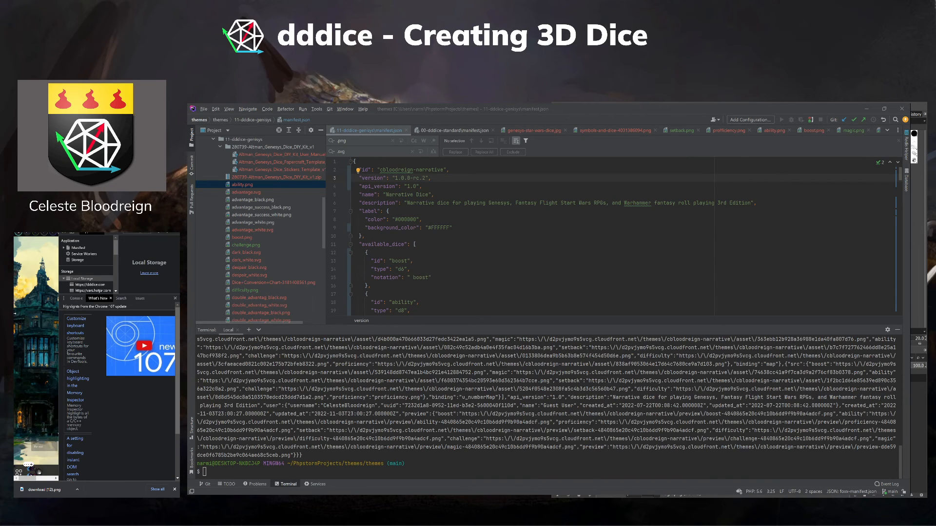
pyautogui.moveTo(15, 314); pyautogui.dragTo(0, 314)
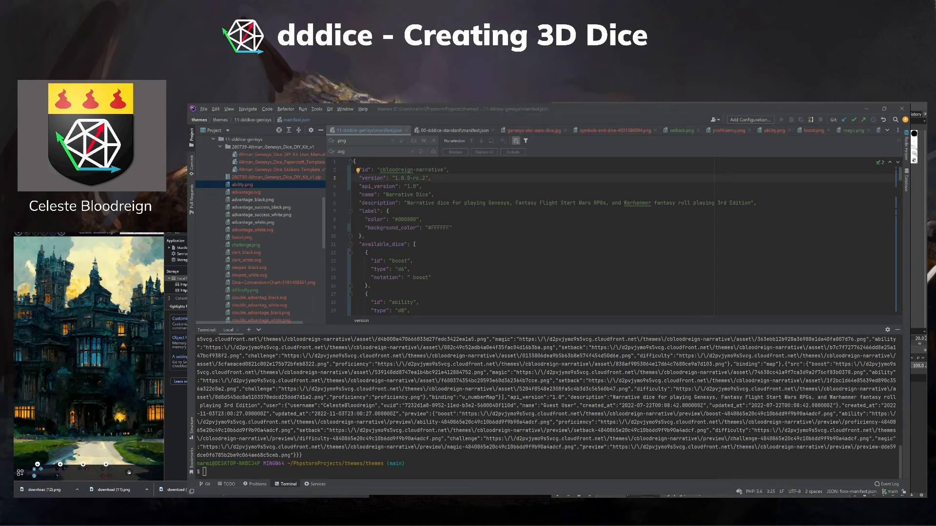
pyautogui.hotkey('ctrl', 'shift', 'j')
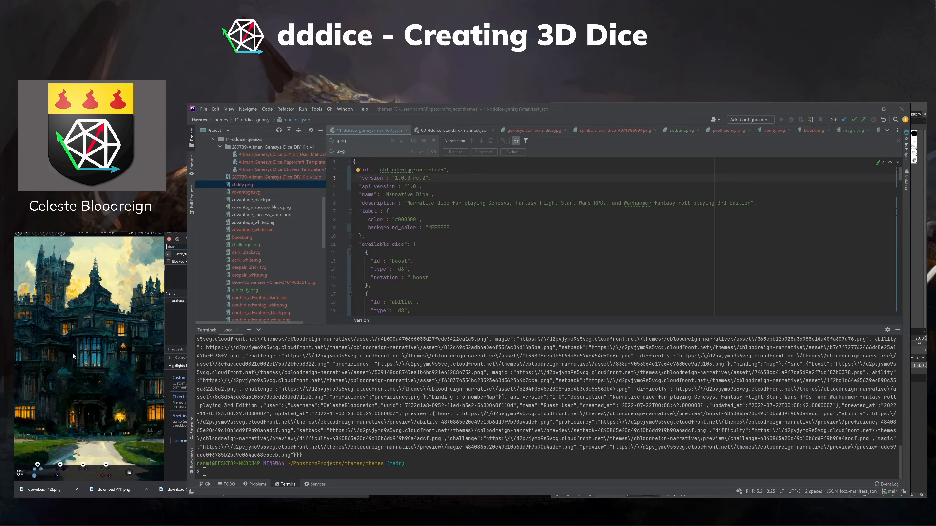
# Roll one Narrative Dice ability die in the room while its network requests are being recorded.
pyautogui.click(129, 473)
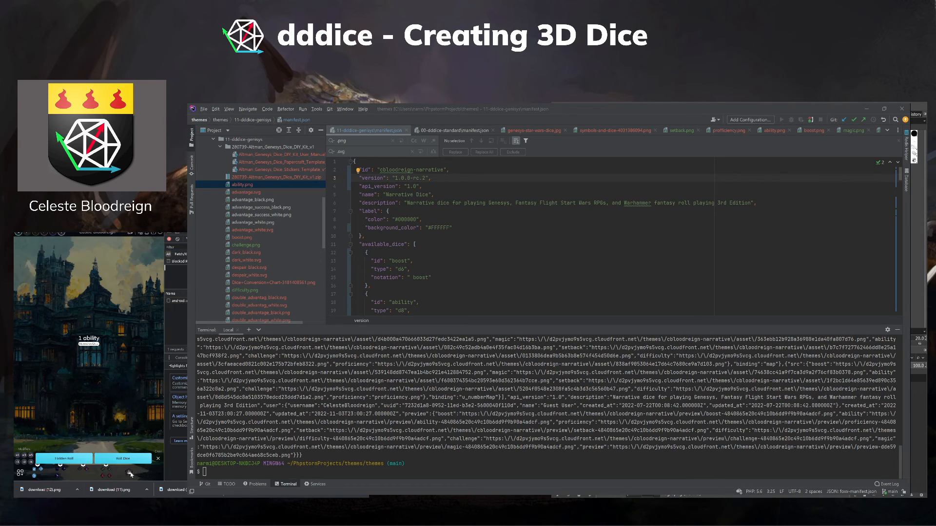
pyautogui.click(123, 459)
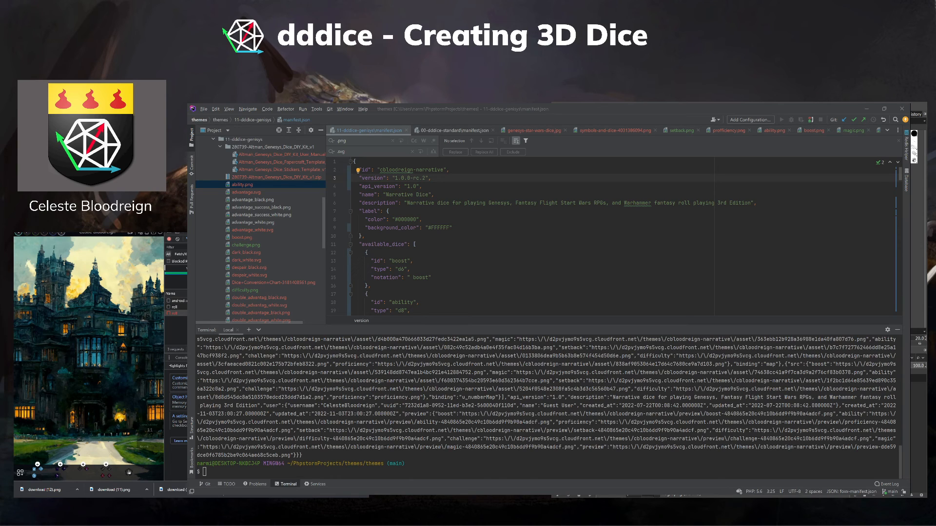
# Switch to PhpStorm and check the ability die's id under available_dice in the 11-dddice-genesys manifest.json.
pyautogui.click(392, 244)
pyautogui.scroll(-3, 400, 227)
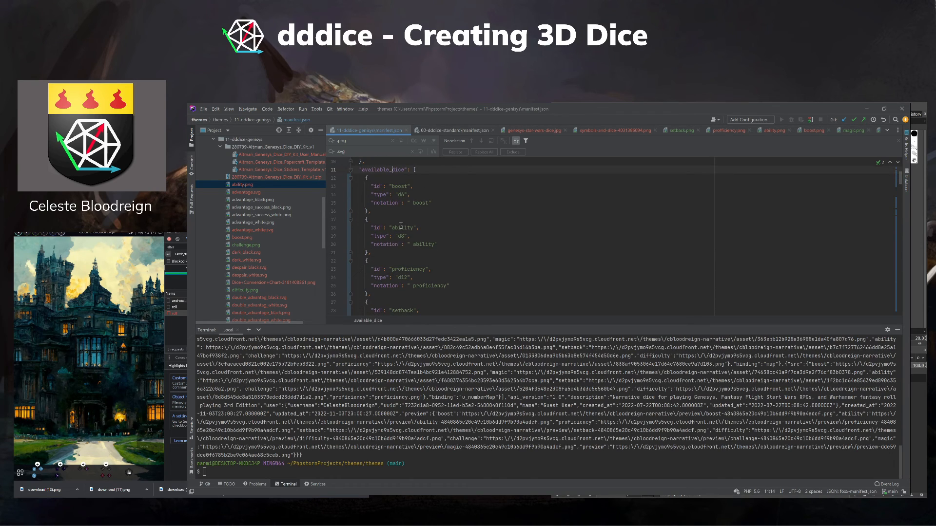
pyautogui.doubleClick(401, 226)
pyautogui.write('ability')
# Return to the browser room, browse the available themes with the developer tools hidden, switch to a different theme and roll one of its dice.
pyautogui.click(20, 474)
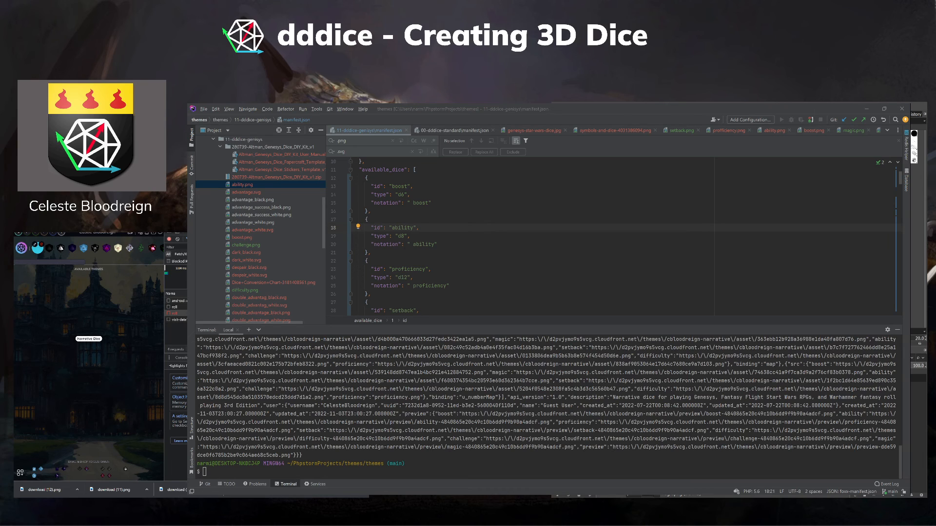
pyautogui.press('F12')
pyautogui.hscroll(2, 139, 267)
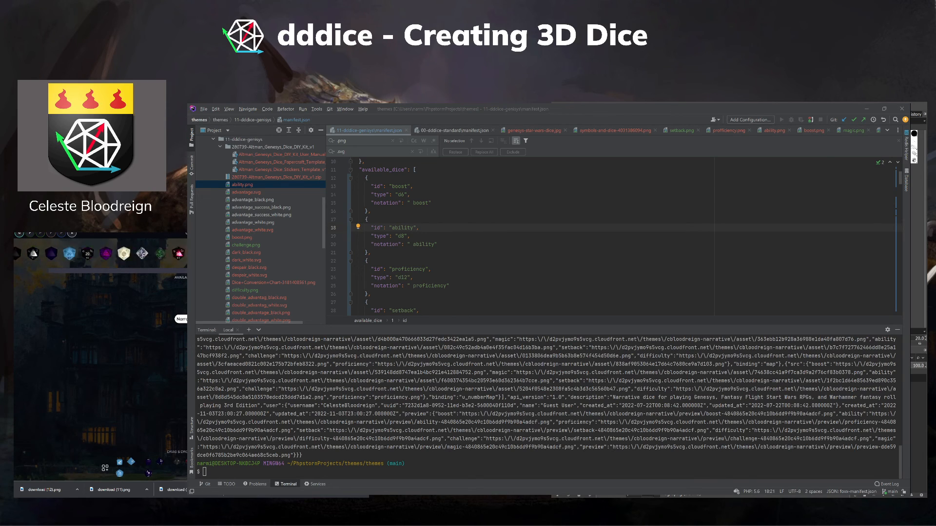
pyautogui.hscroll(2, 99, 253)
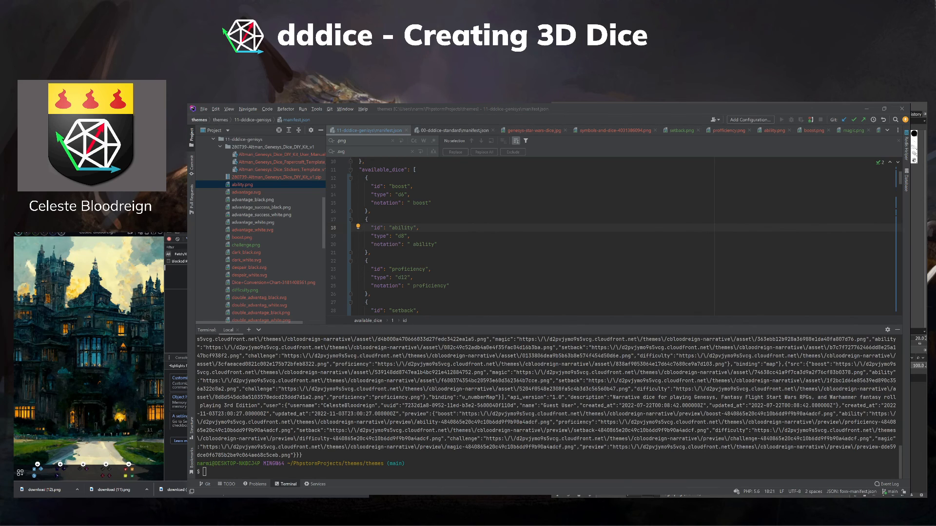
pyautogui.click(126, 470)
pyautogui.click(117, 456)
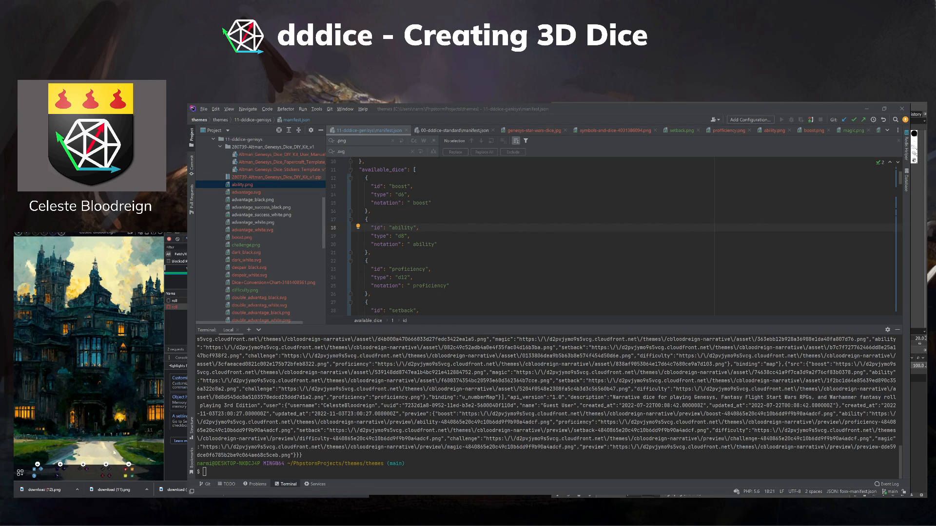
# Show the room's list of available dice themes again.
pyautogui.click(32, 472)
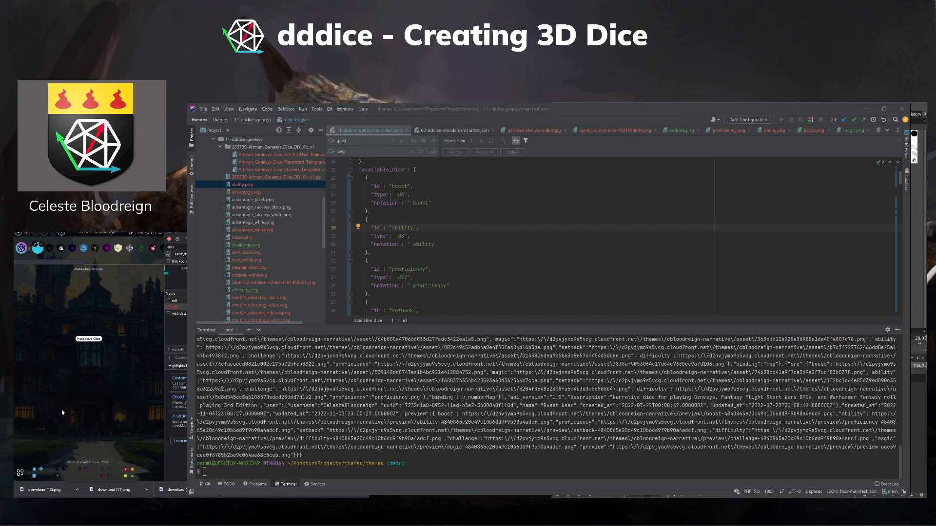